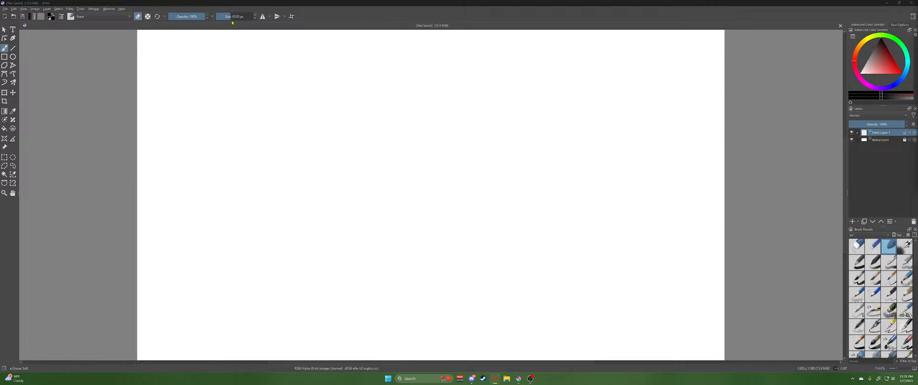
Reduce the size of the eraser brush
{"action": "left_click_drag", "start_coordinate": [234, 16], "coordinate": [220, 18]}
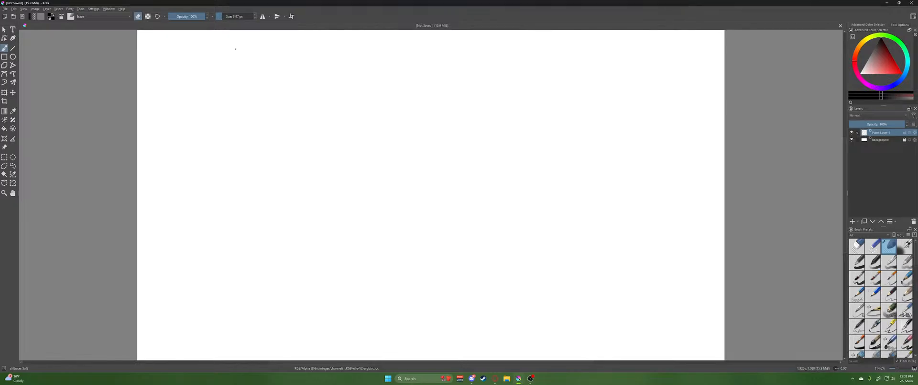
{"action": "left_click", "coordinate": [226, 18]}
Switch to YouTube Studio, open the live stream's settings for editing and select the whole existing title
{"action": "left_click_drag", "start_coordinate": [852, 173], "coordinate": [574, 2]}
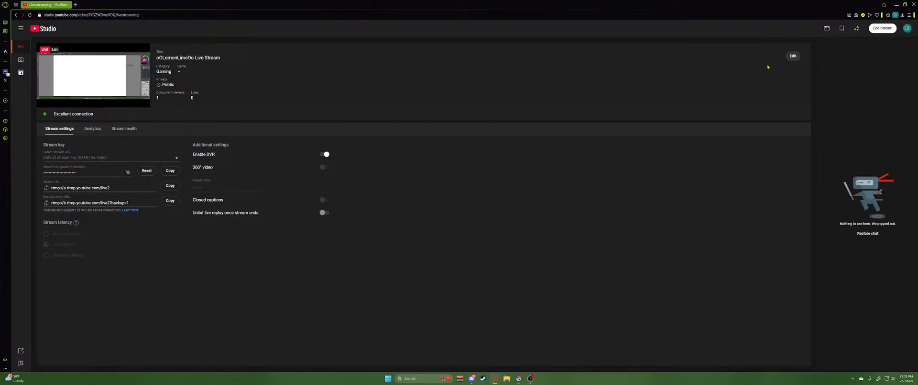
{"action": "left_click", "coordinate": [792, 56]}
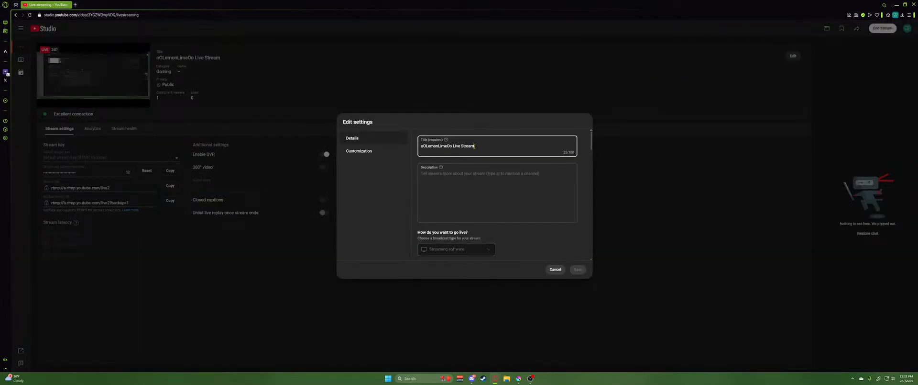
{"action": "left_click_drag", "start_coordinate": [474, 147], "coordinate": [421, 148]}
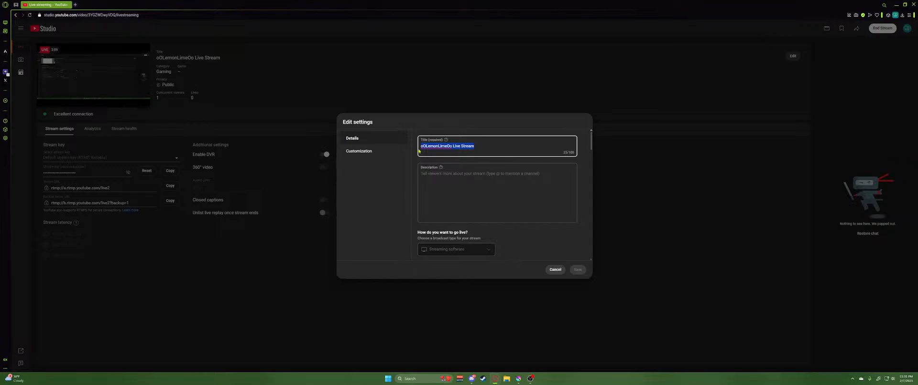
{"action": "type", "text": "firs"}
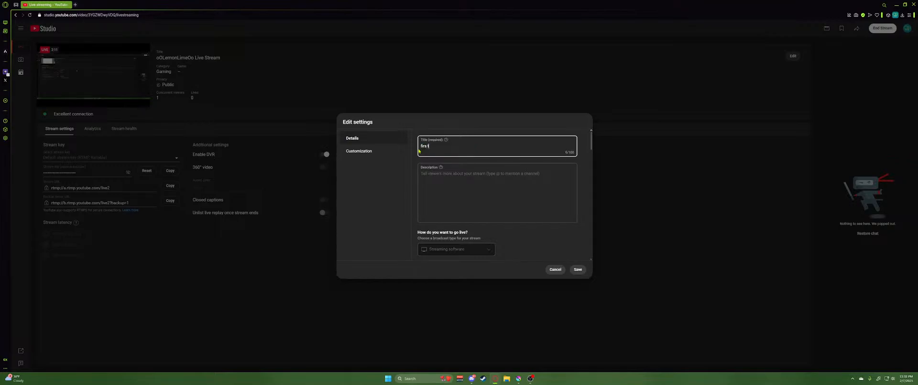
{"action": "type", "text": "t"}
{"action": "key", "text": "BackSpace"}
{"action": "key", "text": "BackSpace"}
{"action": "key", "text": "BackSpace"}
{"action": "key", "text": "BackSpace"}
{"action": "key", "text": "BackSpace"}
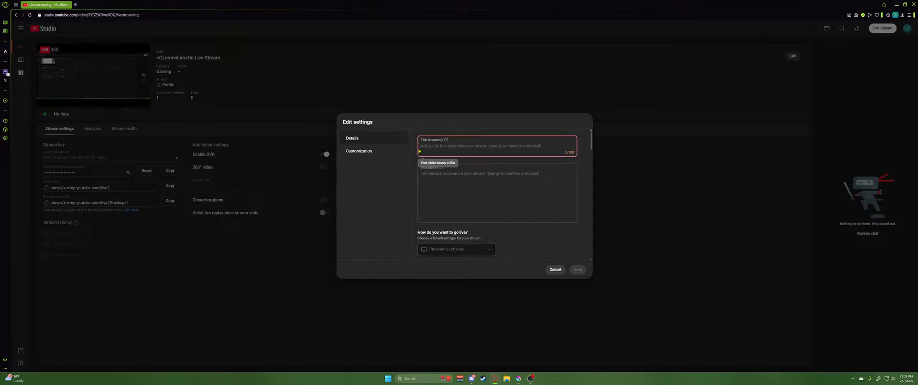
{"action": "type", "text": "f"}
{"action": "key", "text": "BackSpace"}
Set the live stream's title to "Frist time streaming to youtube! Learning how to use drawing tablet"
{"action": "type", "text": "F"}
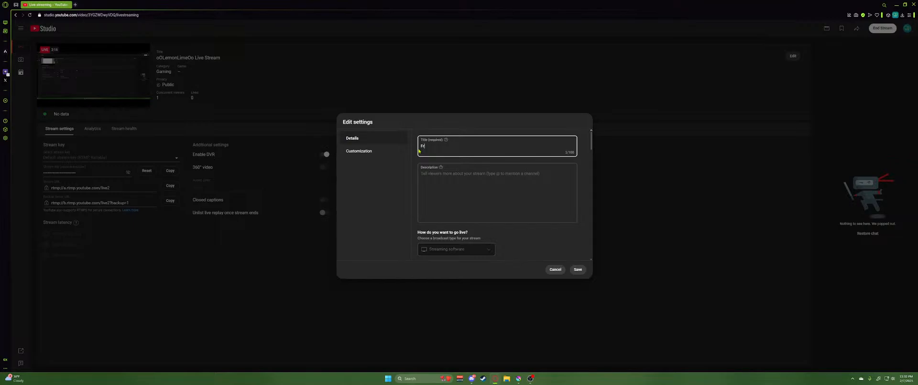
{"action": "type", "text": "rist time s"}
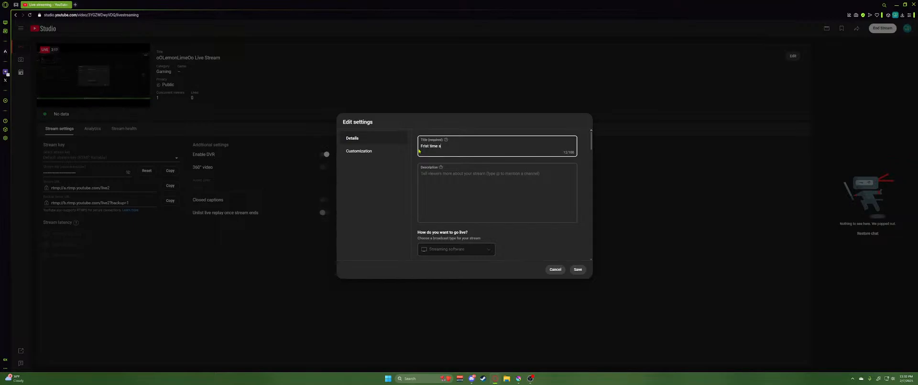
{"action": "type", "text": "treaming!"}
{"action": "type", "text": "Learning hopw to use drawing tablet"}
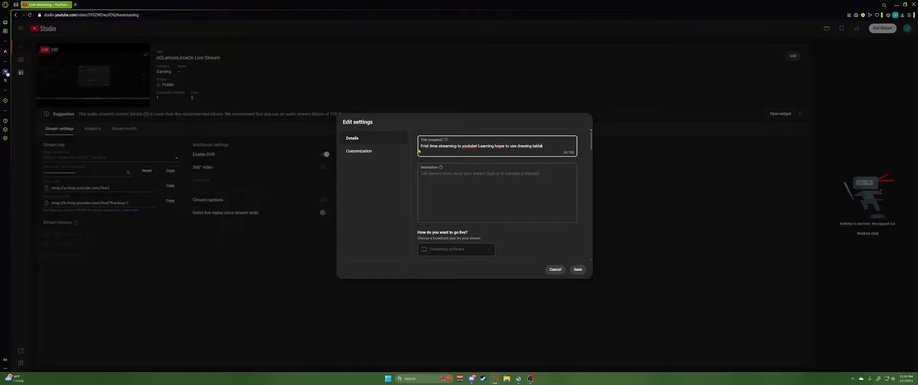
{"action": "key", "text": "BackSpace"}
Add the description "testing the stream software on youtube and twitch! also messing around with my drawing tablet for a litle" and save the settings
{"action": "left_click", "coordinate": [379, 150]}
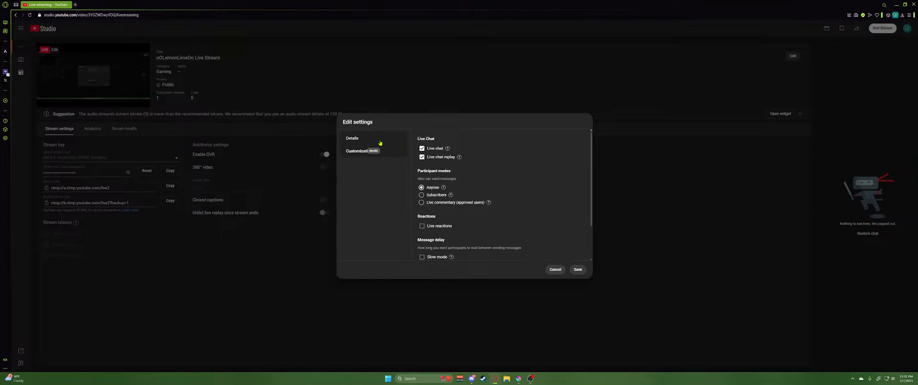
{"action": "left_click", "coordinate": [380, 143]}
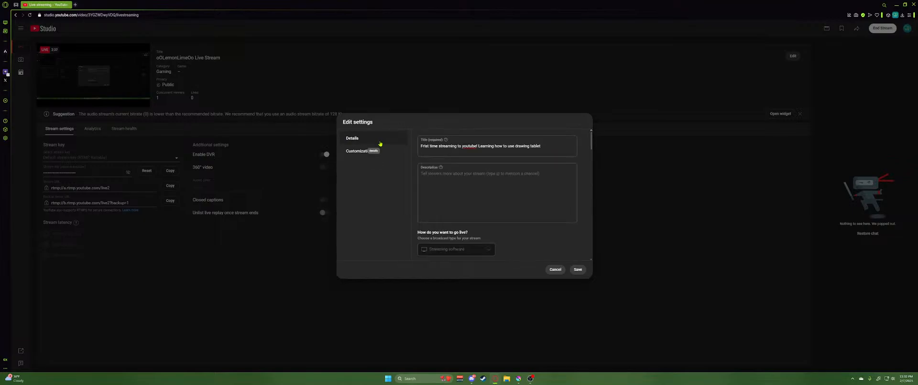
{"action": "left_click", "coordinate": [463, 177]}
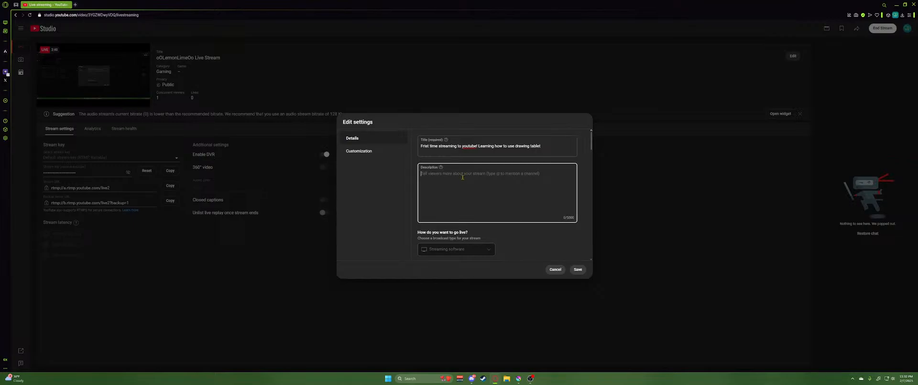
{"action": "type", "text": "testing the stream software on youtube and twitch! also messing around with my d"}
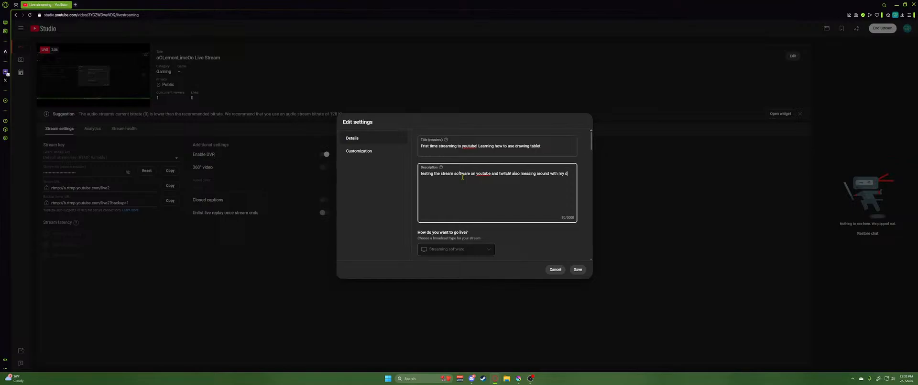
{"action": "type", "text": "rawing tablet for a litle"}
{"action": "left_click", "coordinate": [578, 268]}
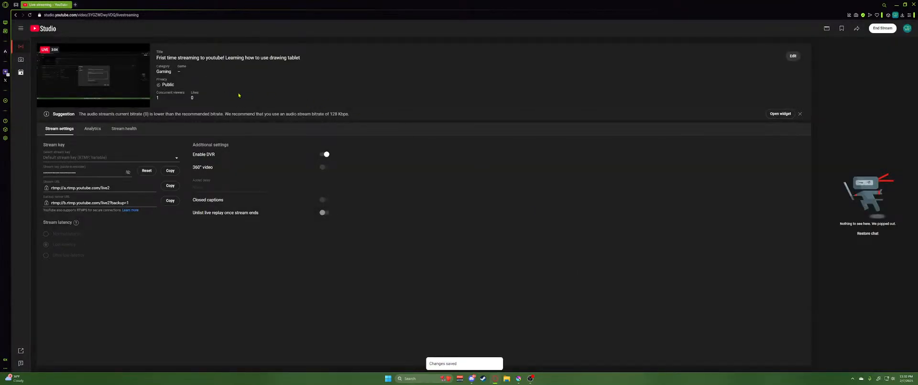
Review the stream health suggestion and the live stream's analytics, and return to the stream settings
{"action": "left_click", "coordinate": [783, 115]}
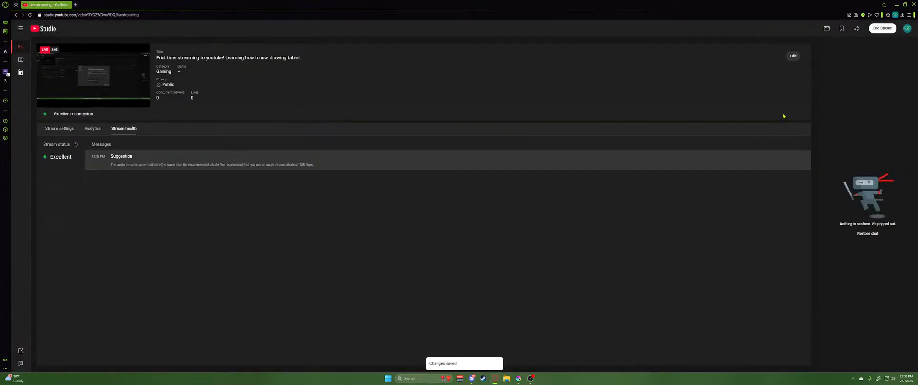
{"action": "left_click", "coordinate": [92, 129]}
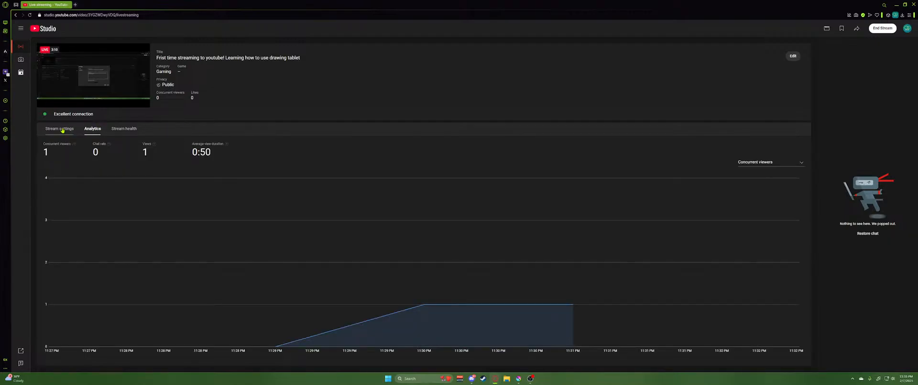
{"action": "left_click", "coordinate": [62, 129]}
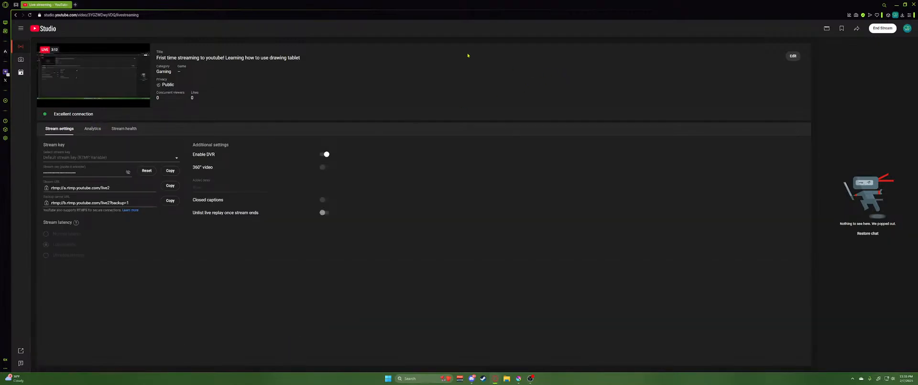
Close the YouTube Studio tab and the browser window, and minimize the Voicemeeter mixer over the canvas
{"action": "left_click", "coordinate": [68, 5]}
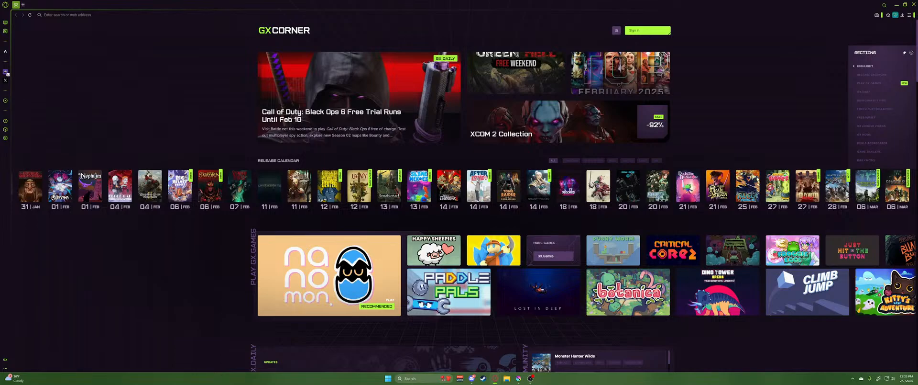
{"action": "left_click", "coordinate": [913, 5]}
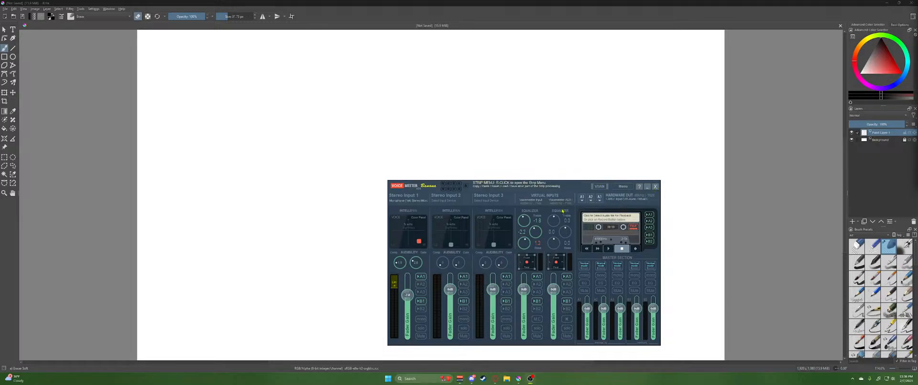
{"action": "left_click", "coordinate": [648, 186]}
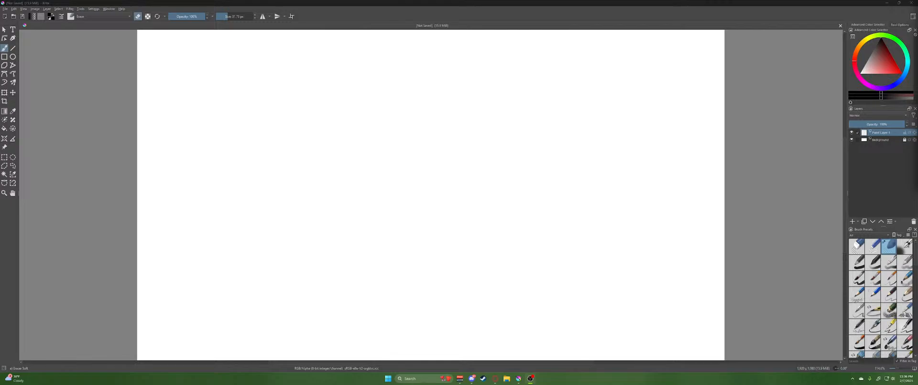
Restore the Voicemeeter mixer, shift the Stereo Input 1 Intellipan color point slightly toward the panel's center, and minimize the mixer
{"action": "key", "text": "alt+Tab"}
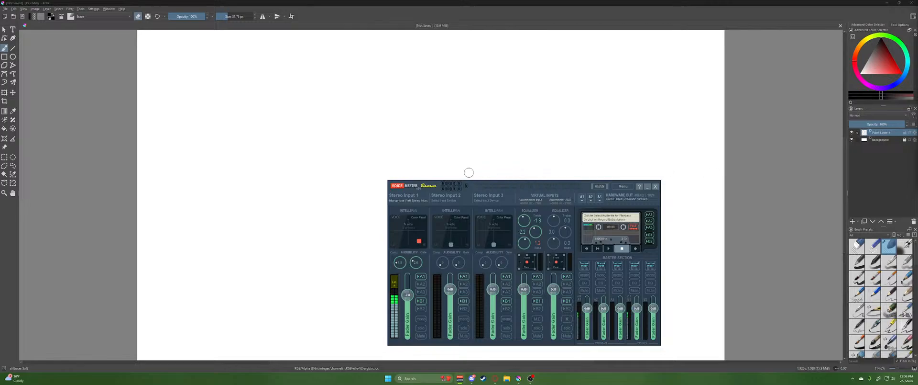
{"action": "left_click_drag", "start_coordinate": [419, 240], "coordinate": [409, 231]}
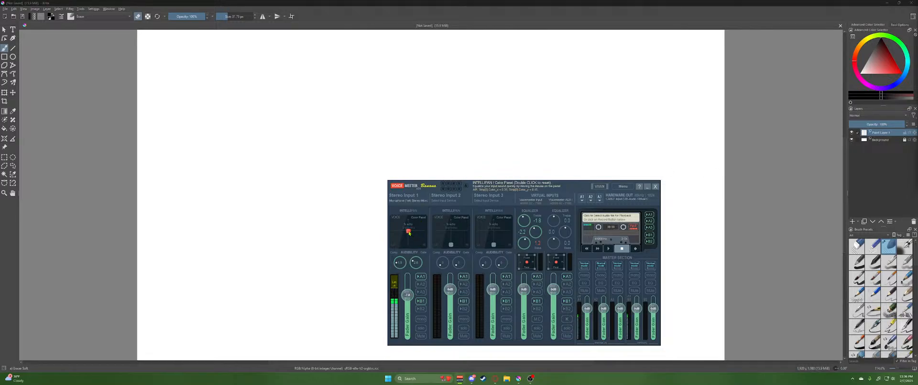
{"action": "left_click", "coordinate": [640, 186]}
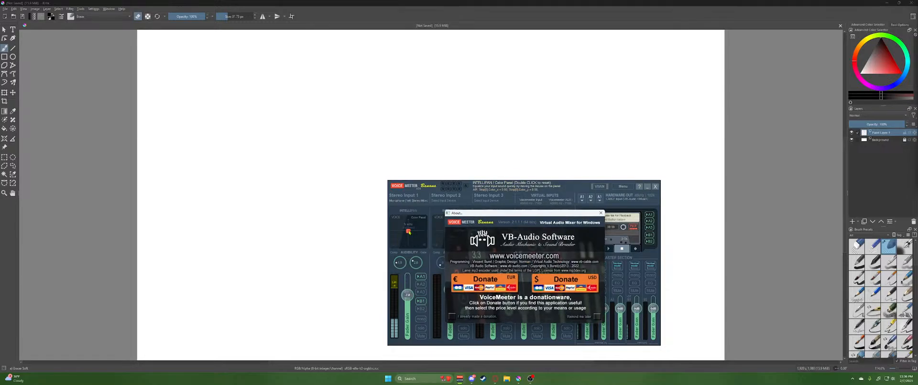
{"action": "left_click", "coordinate": [601, 213]}
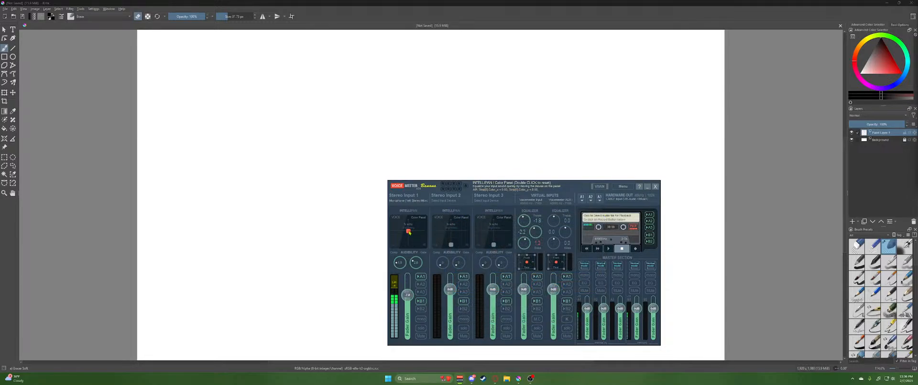
{"action": "left_click_drag", "start_coordinate": [409, 232], "coordinate": [414, 239]}
{"action": "left_click_drag", "start_coordinate": [414, 238], "coordinate": [415, 239]}
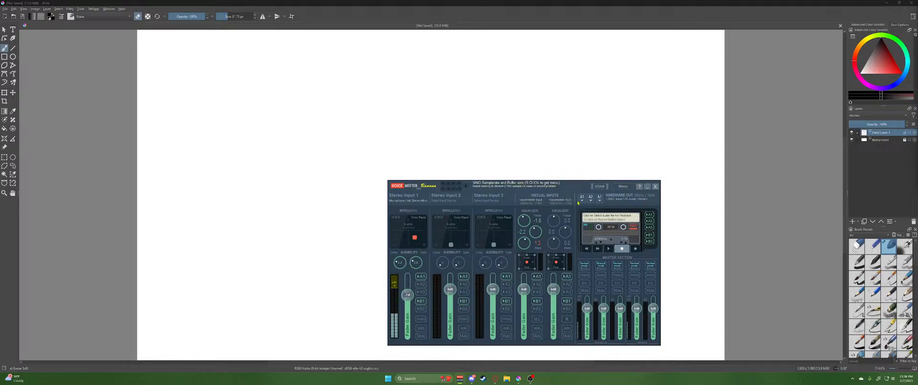
{"action": "left_click", "coordinate": [647, 186]}
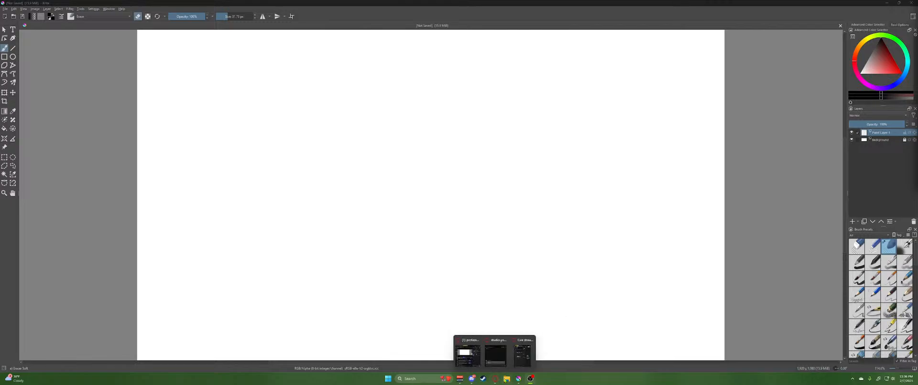
{"action": "left_click", "coordinate": [460, 379]}
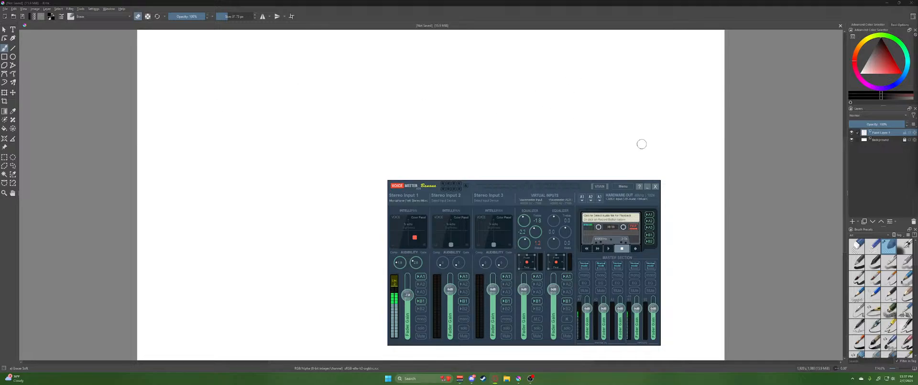
{"action": "left_click", "coordinate": [647, 186]}
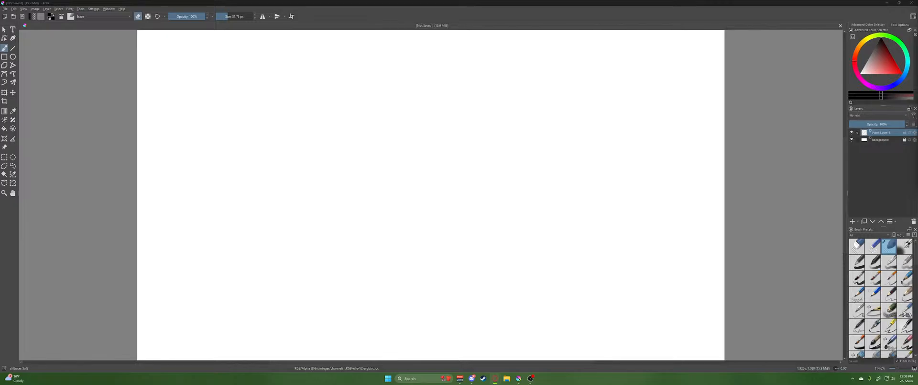
Switch from the eraser to the Basic-1 brush preset and draw a black smiley face with two vertical eye strokes and a curved mouth
{"action": "left_click", "coordinate": [97, 103]}
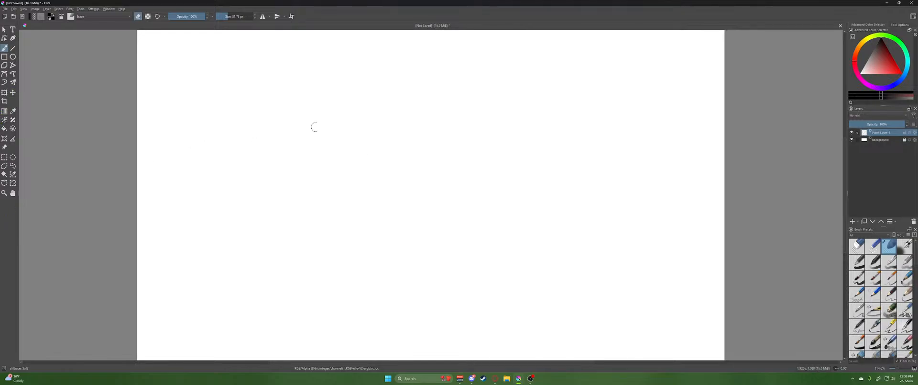
{"action": "left_click", "coordinate": [864, 264]}
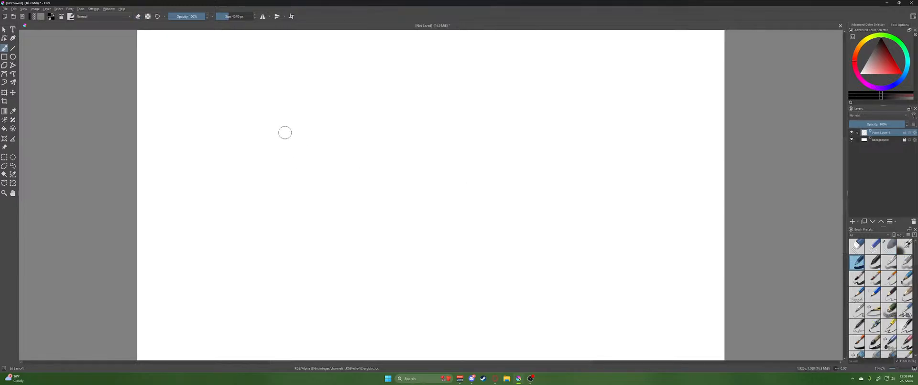
{"action": "left_click_drag", "start_coordinate": [343, 91], "coordinate": [346, 122]}
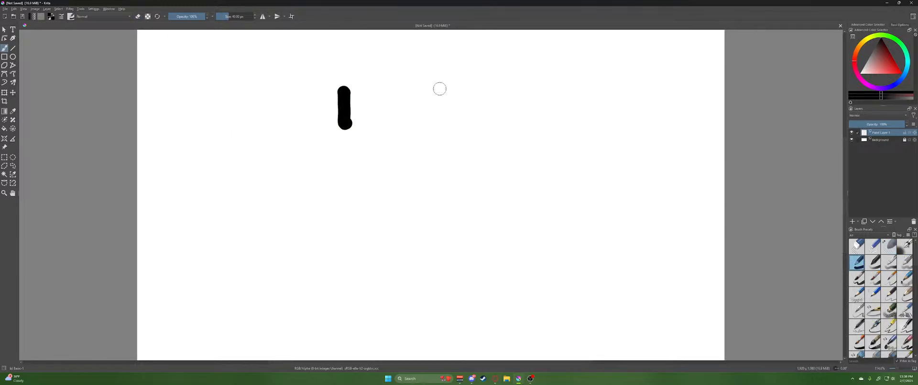
{"action": "left_click_drag", "start_coordinate": [384, 89], "coordinate": [389, 118]}
{"action": "mouse_move", "coordinate": [311, 158]}
{"action": "left_mouse_down"}
{"action": "mouse_move", "coordinate": [421, 167]}
{"action": "mouse_move", "coordinate": [449, 130]}
{"action": "left_mouse_up"}
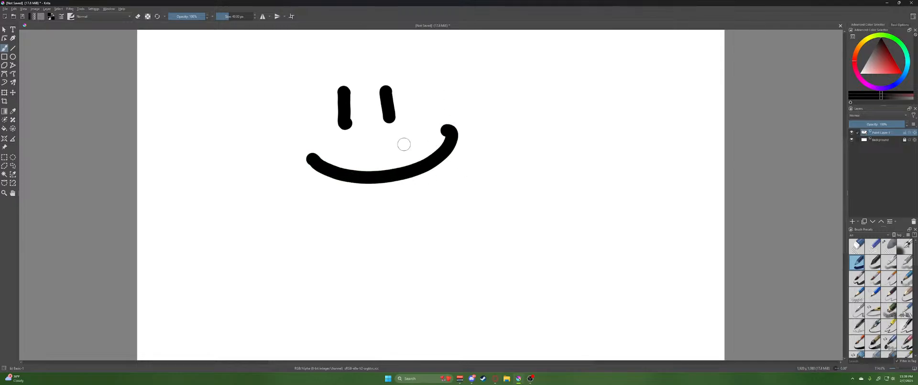
Dismiss saving the drawing and increase the brush size by one increment
{"action": "key", "text": "ctrl+s"}
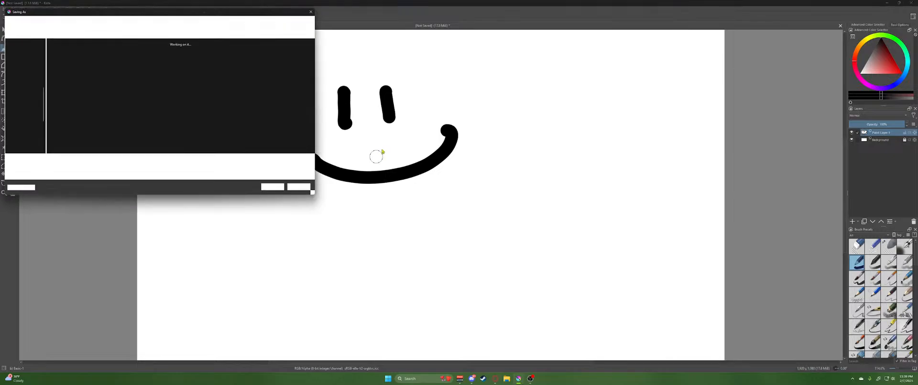
{"action": "left_click", "coordinate": [314, 10]}
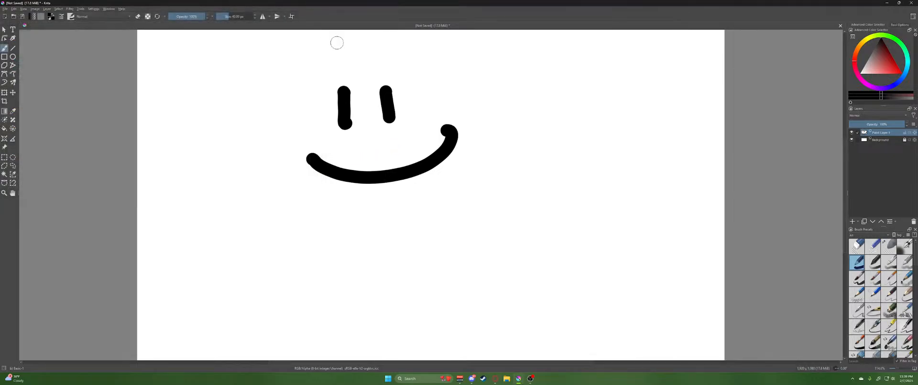
{"action": "key", "text": "bracketright"}
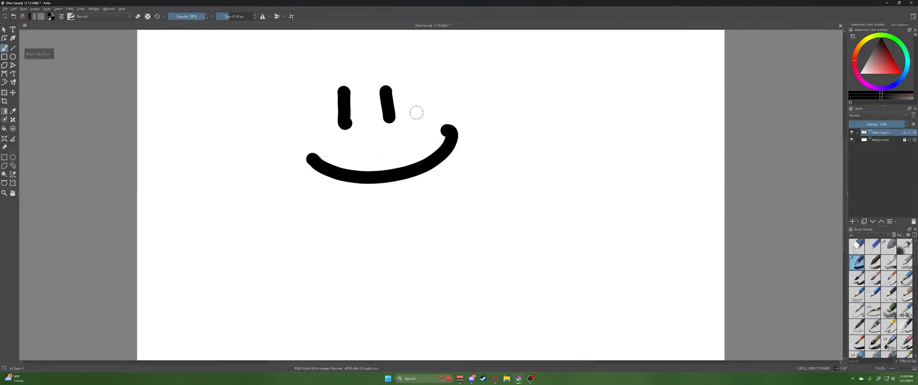
Enlarge the brush further and add a black dot beside the smiley's second eye
{"action": "key", "text": "bracketright"}
{"action": "key", "text": "bracketright"}
{"action": "key", "text": "bracketright"}
{"action": "key", "text": "bracketright"}
{"action": "key", "text": "bracketright"}
{"action": "key", "text": "bracketright"}
{"action": "left_click", "coordinate": [414, 110]}
Reduce the brush size to 28 px
{"action": "key", "text": "bracketleft"}
{"action": "key", "text": "bracketleft"}
{"action": "key", "text": "bracketleft"}
{"action": "key", "text": "bracketleft"}
{"action": "key", "text": "bracketleft"}
{"action": "key", "text": "bracketleft"}
{"action": "key", "text": "bracketleft"}
{"action": "key", "text": "bracketleft"}
{"action": "key", "text": "bracketleft"}
{"action": "key", "text": "bracketleft"}
{"action": "key", "text": "bracketleft"}
{"action": "key", "text": "bracketleft"}
{"action": "key", "text": "bracketleft"}
{"action": "key", "text": "bracketleft"}
{"action": "key", "text": "bracketleft"}
{"action": "key", "text": "bracketleft"}
{"action": "key", "text": "bracketleft"}
{"action": "key", "text": "bracketleft"}
{"action": "key", "text": "bracketleft"}
{"action": "right_click", "coordinate": [414, 96]}
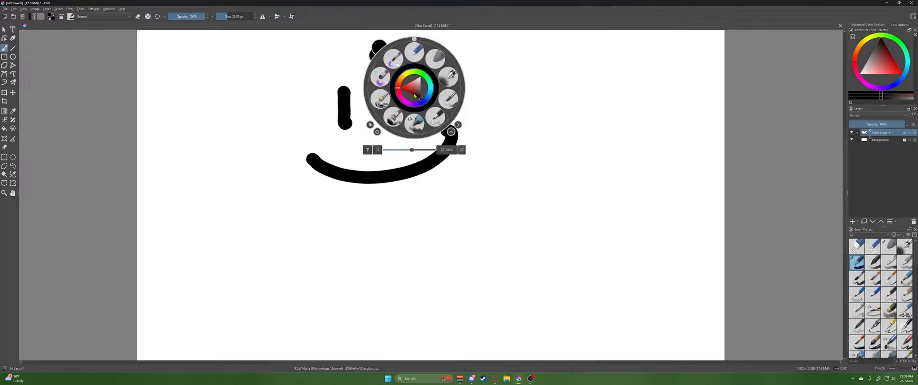
{"action": "right_click", "coordinate": [426, 79]}
Erase the smiley's eyes, mouth and the extra dot until the canvas is blank
{"action": "key", "text": "e"}
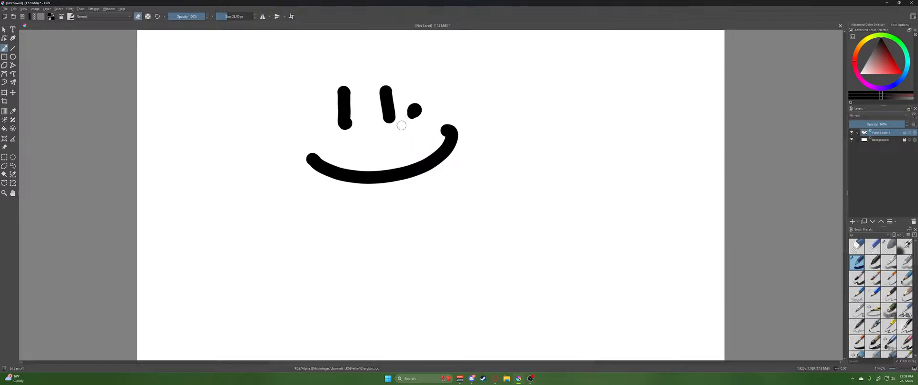
{"action": "mouse_move", "coordinate": [351, 106]}
{"action": "left_mouse_down"}
{"action": "mouse_move", "coordinate": [336, 82]}
{"action": "mouse_move", "coordinate": [348, 99]}
{"action": "left_mouse_up"}
{"action": "key", "text": "e"}
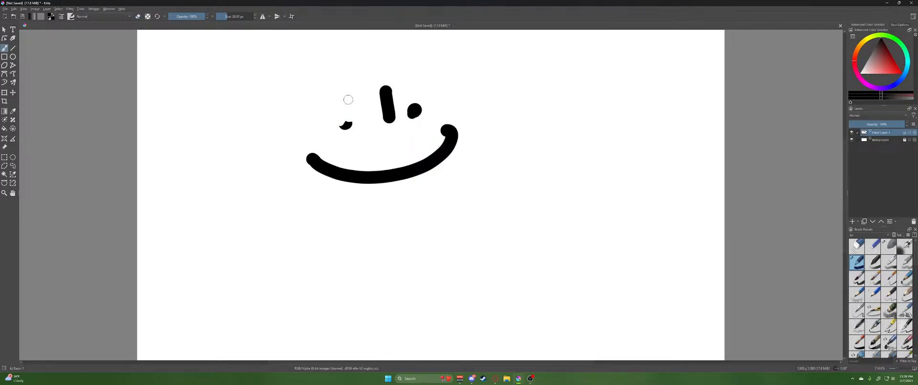
{"action": "key", "text": "e"}
{"action": "mouse_move", "coordinate": [350, 123]}
{"action": "left_mouse_down"}
{"action": "mouse_move", "coordinate": [396, 85]}
{"action": "mouse_move", "coordinate": [378, 91]}
{"action": "mouse_move", "coordinate": [401, 89]}
{"action": "mouse_move", "coordinate": [388, 115]}
{"action": "mouse_move", "coordinate": [410, 106]}
{"action": "mouse_move", "coordinate": [377, 120]}
{"action": "mouse_move", "coordinate": [423, 96]}
{"action": "mouse_move", "coordinate": [398, 123]}
{"action": "mouse_move", "coordinate": [418, 116]}
{"action": "mouse_move", "coordinate": [466, 137]}
{"action": "mouse_move", "coordinate": [433, 164]}
{"action": "mouse_move", "coordinate": [428, 156]}
{"action": "mouse_move", "coordinate": [455, 130]}
{"action": "mouse_move", "coordinate": [421, 168]}
{"action": "mouse_move", "coordinate": [397, 175]}
{"action": "mouse_move", "coordinate": [409, 158]}
{"action": "mouse_move", "coordinate": [366, 194]}
{"action": "mouse_move", "coordinate": [361, 182]}
{"action": "mouse_move", "coordinate": [390, 165]}
{"action": "mouse_move", "coordinate": [330, 190]}
{"action": "mouse_move", "coordinate": [313, 156]}
{"action": "left_mouse_up"}
Fine-tune the eraser's size, making it slightly larger overall
{"action": "key", "text": "bracketright"}
{"action": "key", "text": "bracketright"}
{"action": "key", "text": "bracketright"}
{"action": "key", "text": "bracketright"}
{"action": "key", "text": "bracketleft"}
{"action": "key", "text": "bracketleft"}
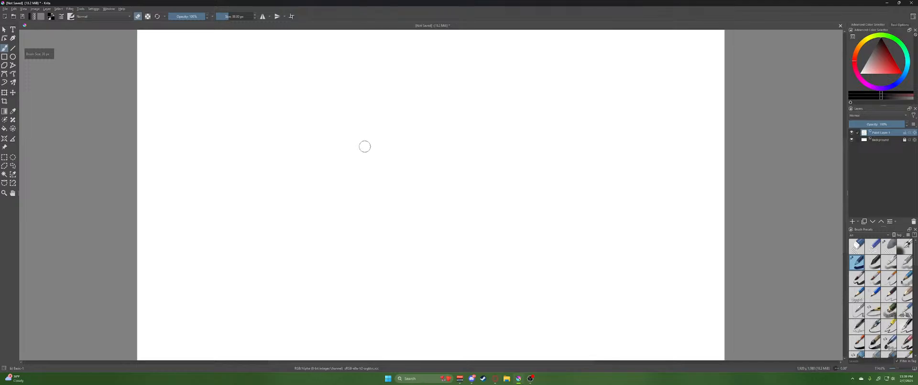
{"action": "right_click", "coordinate": [365, 137]}
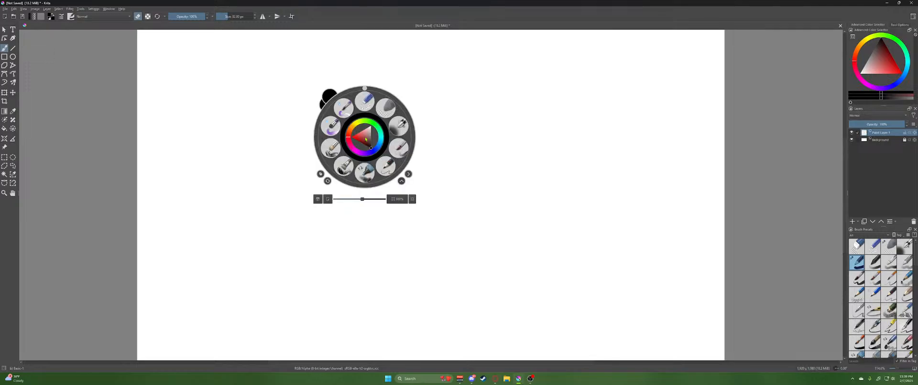
{"action": "right_click", "coordinate": [366, 146]}
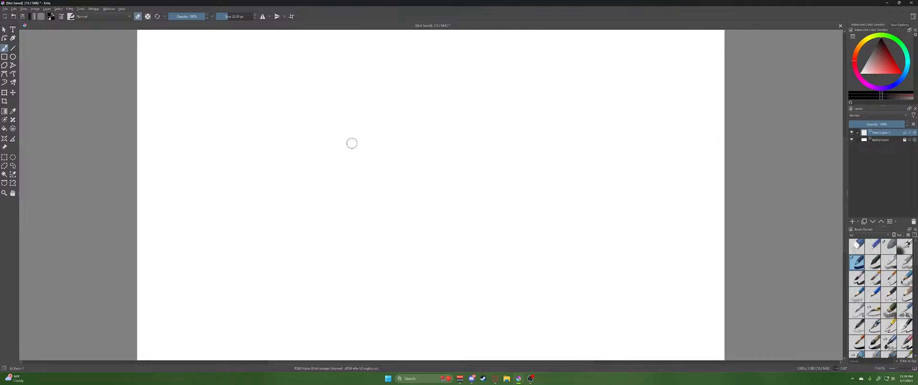
Paint a thick black horizontal test line across the upper canvas and erase it again
{"action": "key", "text": "e"}
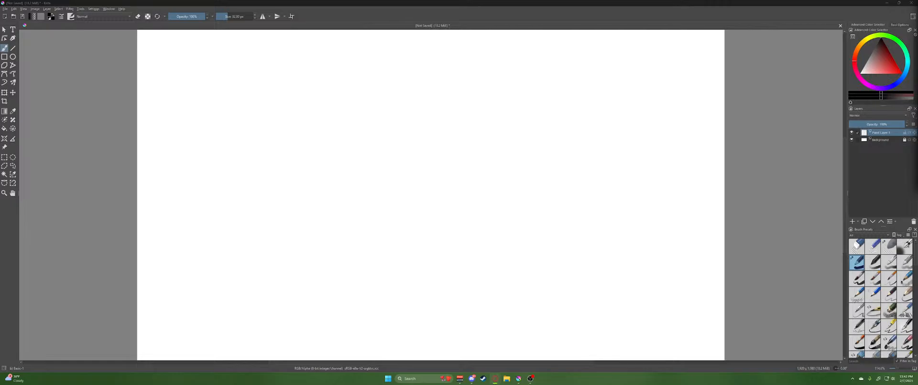
{"action": "left_click", "coordinate": [191, 93]}
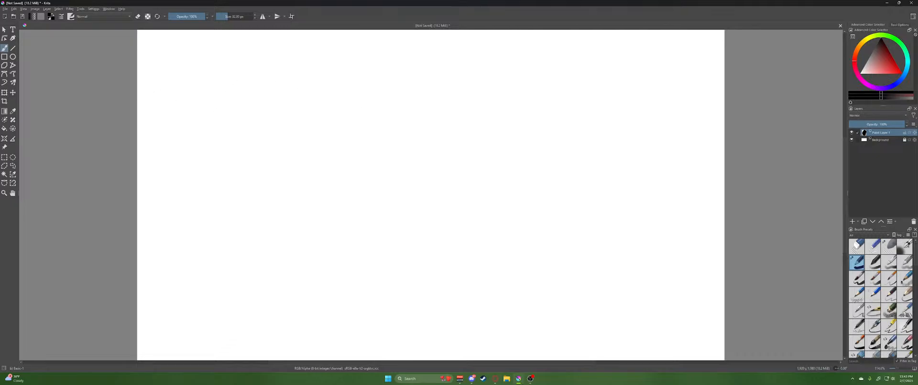
{"action": "left_click_drag", "start_coordinate": [165, 106], "coordinate": [433, 104]}
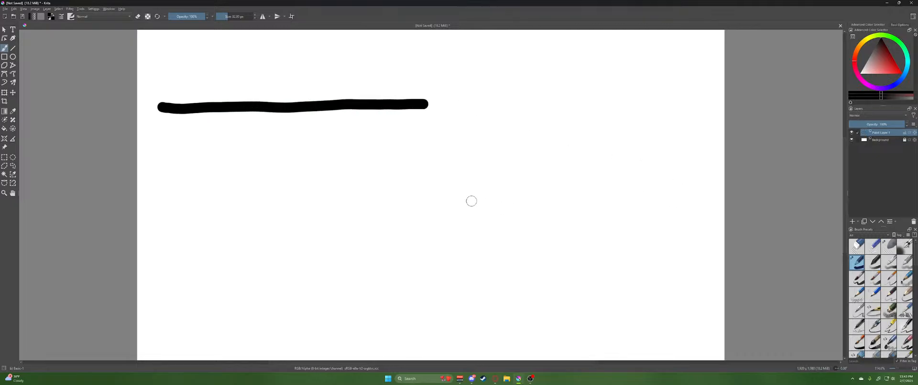
{"action": "key", "text": "e"}
{"action": "mouse_move", "coordinate": [423, 104]}
{"action": "left_mouse_down"}
{"action": "mouse_move", "coordinate": [348, 111]}
{"action": "mouse_move", "coordinate": [339, 103]}
{"action": "mouse_move", "coordinate": [317, 116]}
{"action": "mouse_move", "coordinate": [323, 101]}
{"action": "mouse_move", "coordinate": [299, 115]}
{"action": "mouse_move", "coordinate": [288, 105]}
{"action": "mouse_move", "coordinate": [261, 119]}
{"action": "mouse_move", "coordinate": [265, 101]}
{"action": "mouse_move", "coordinate": [242, 114]}
{"action": "mouse_move", "coordinate": [228, 102]}
{"action": "mouse_move", "coordinate": [206, 121]}
{"action": "mouse_move", "coordinate": [193, 106]}
{"action": "mouse_move", "coordinate": [160, 102]}
{"action": "left_mouse_up"}
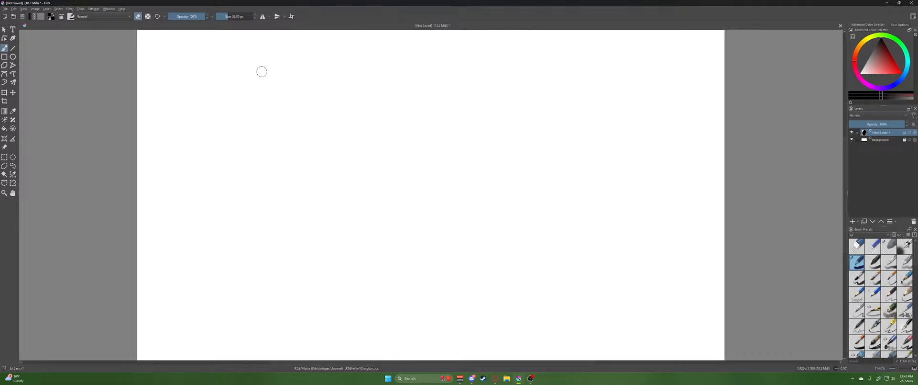
Select the Basic-2 Opacity brush preset and paint four long pressure-varied strokes, a scalloped squiggle and several round blots
{"action": "key", "text": "e"}
{"action": "left_click", "coordinate": [872, 262]}
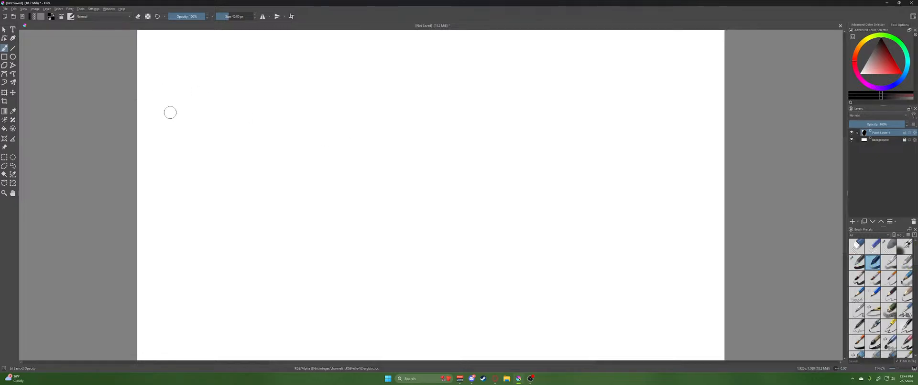
{"action": "mouse_move", "coordinate": [167, 112]}
{"action": "left_mouse_down"}
{"action": "mouse_move", "coordinate": [479, 110]}
{"action": "mouse_move", "coordinate": [648, 127]}
{"action": "left_mouse_up"}
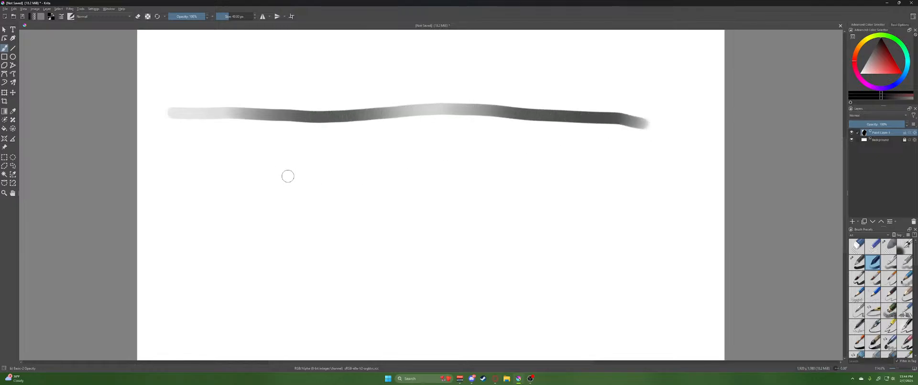
{"action": "mouse_move", "coordinate": [287, 174]}
{"action": "left_mouse_down"}
{"action": "mouse_move", "coordinate": [273, 178]}
{"action": "mouse_move", "coordinate": [350, 164]}
{"action": "mouse_move", "coordinate": [538, 163]}
{"action": "left_mouse_up"}
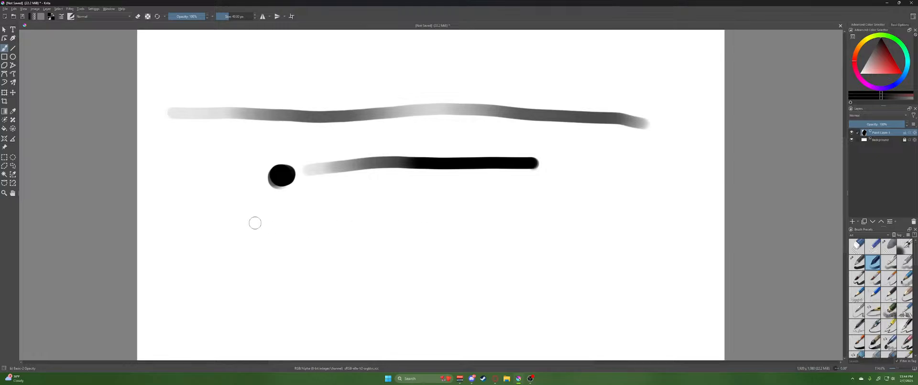
{"action": "left_click_drag", "start_coordinate": [250, 221], "coordinate": [461, 200]}
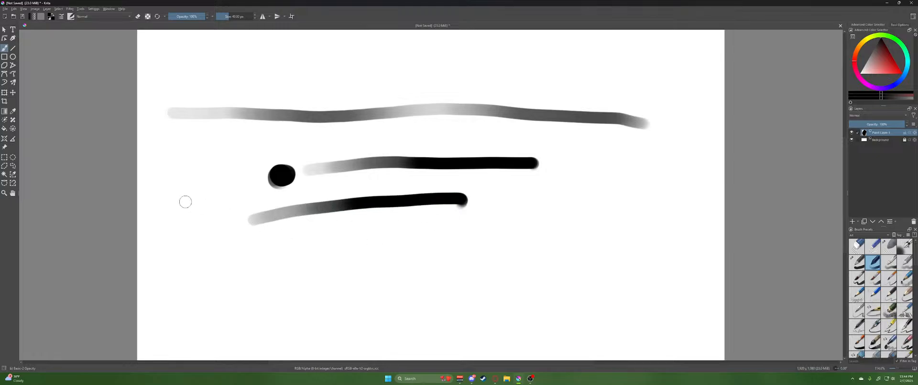
{"action": "left_click_drag", "start_coordinate": [185, 201], "coordinate": [423, 180]}
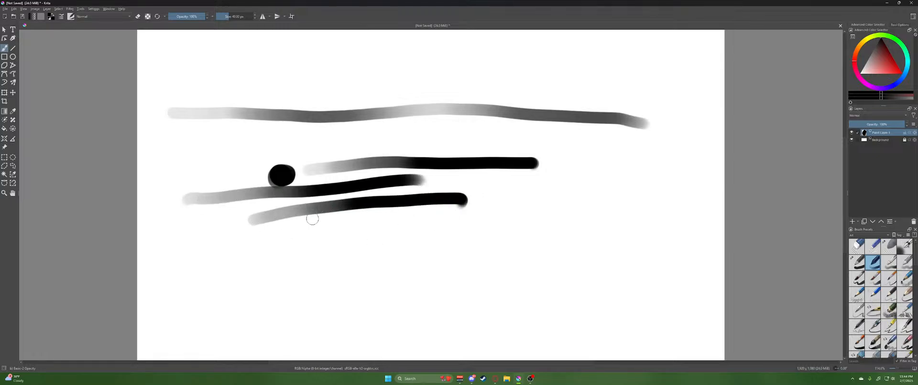
{"action": "mouse_move", "coordinate": [303, 224]}
{"action": "left_mouse_down"}
{"action": "mouse_move", "coordinate": [361, 211]}
{"action": "mouse_move", "coordinate": [390, 215]}
{"action": "mouse_move", "coordinate": [380, 233]}
{"action": "left_mouse_up"}
{"action": "mouse_move", "coordinate": [192, 150]}
{"action": "left_mouse_down"}
{"action": "mouse_move", "coordinate": [197, 142]}
{"action": "mouse_move", "coordinate": [275, 149]}
{"action": "left_mouse_up"}
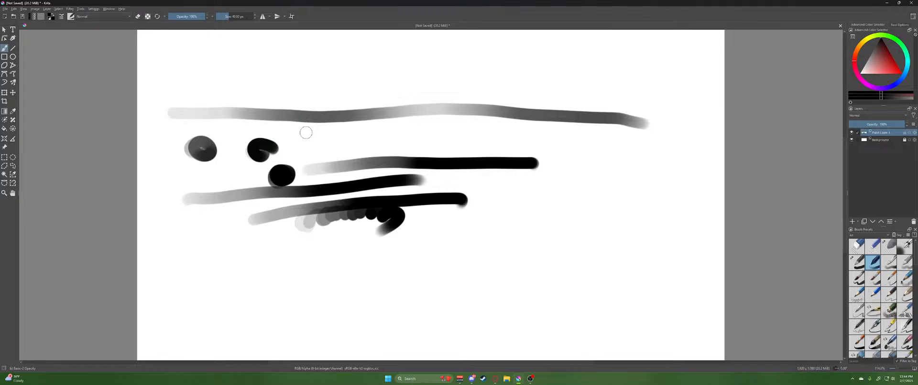
{"action": "key", "text": "e"}
{"action": "key", "text": "ctrl+s"}
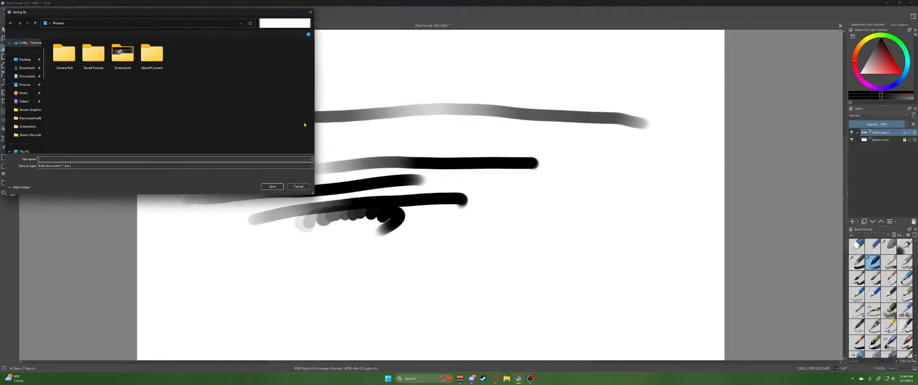
{"action": "left_click", "coordinate": [314, 11]}
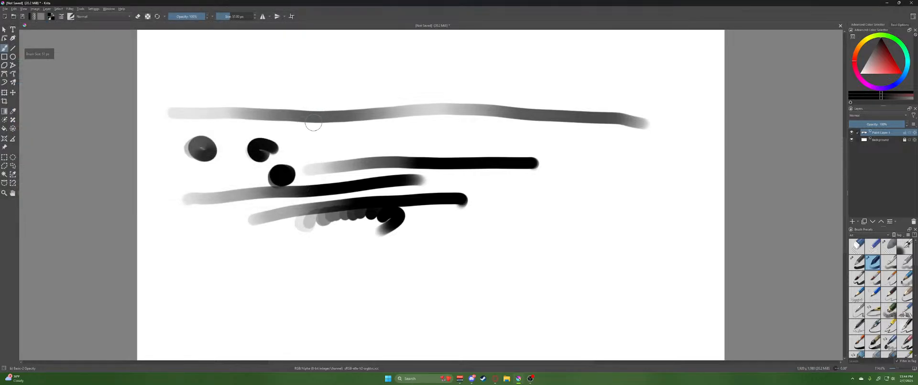
Enlarge the brush and erase all the test strokes, blots and the squiggle from the canvas
{"action": "key", "text": "bracketright"}
{"action": "key", "text": "bracketright"}
{"action": "key", "text": "bracketright"}
{"action": "key", "text": "bracketright"}
{"action": "key", "text": "bracketright"}
{"action": "mouse_move", "coordinate": [308, 130]}
{"action": "left_mouse_down"}
{"action": "mouse_move", "coordinate": [297, 160]}
{"action": "mouse_move", "coordinate": [207, 133]}
{"action": "mouse_move", "coordinate": [205, 147]}
{"action": "mouse_move", "coordinate": [176, 105]}
{"action": "mouse_move", "coordinate": [326, 97]}
{"action": "mouse_move", "coordinate": [254, 143]}
{"action": "mouse_move", "coordinate": [297, 143]}
{"action": "mouse_move", "coordinate": [291, 117]}
{"action": "left_mouse_up"}
{"action": "key", "text": "e"}
{"action": "key", "text": "e"}
{"action": "key", "text": "e"}
{"action": "mouse_move", "coordinate": [261, 144]}
{"action": "left_mouse_down"}
{"action": "mouse_move", "coordinate": [274, 130]}
{"action": "mouse_move", "coordinate": [248, 136]}
{"action": "mouse_move", "coordinate": [278, 158]}
{"action": "mouse_move", "coordinate": [272, 125]}
{"action": "mouse_move", "coordinate": [246, 156]}
{"action": "mouse_move", "coordinate": [281, 131]}
{"action": "mouse_move", "coordinate": [249, 132]}
{"action": "mouse_move", "coordinate": [275, 156]}
{"action": "mouse_move", "coordinate": [277, 118]}
{"action": "mouse_move", "coordinate": [324, 140]}
{"action": "mouse_move", "coordinate": [317, 115]}
{"action": "mouse_move", "coordinate": [489, 108]}
{"action": "mouse_move", "coordinate": [657, 125]}
{"action": "mouse_move", "coordinate": [530, 159]}
{"action": "mouse_move", "coordinate": [350, 170]}
{"action": "mouse_move", "coordinate": [229, 189]}
{"action": "mouse_move", "coordinate": [381, 160]}
{"action": "mouse_move", "coordinate": [549, 166]}
{"action": "left_mouse_up"}
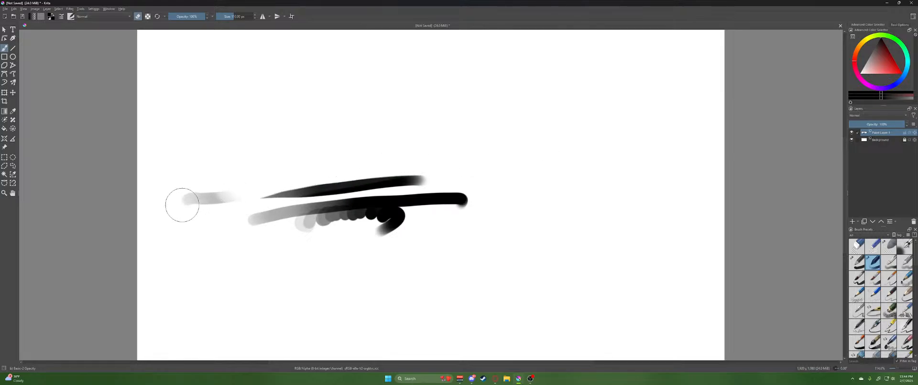
{"action": "mouse_move", "coordinate": [183, 205]}
{"action": "left_mouse_down"}
{"action": "mouse_move", "coordinate": [302, 184]}
{"action": "mouse_move", "coordinate": [480, 185]}
{"action": "left_mouse_up"}
{"action": "mouse_move", "coordinate": [246, 217]}
{"action": "left_mouse_down"}
{"action": "mouse_move", "coordinate": [393, 199]}
{"action": "mouse_move", "coordinate": [510, 198]}
{"action": "left_mouse_up"}
{"action": "left_click_drag", "start_coordinate": [327, 229], "coordinate": [366, 221]}
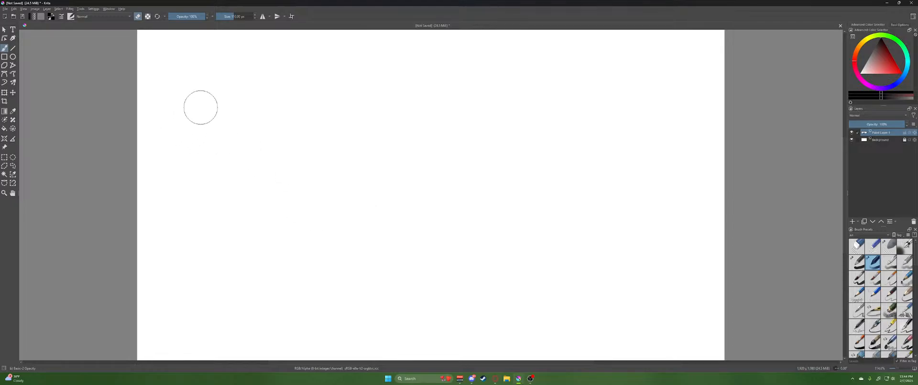
Try a short stroke with the enlarged brush in the upper canvas, clear it, and return to painting mode
{"action": "key", "text": "e"}
{"action": "mouse_move", "coordinate": [283, 109]}
{"action": "left_mouse_down"}
{"action": "mouse_move", "coordinate": [293, 107]}
{"action": "mouse_move", "coordinate": [287, 118]}
{"action": "mouse_move", "coordinate": [287, 105]}
{"action": "mouse_move", "coordinate": [304, 107]}
{"action": "mouse_move", "coordinate": [295, 100]}
{"action": "mouse_move", "coordinate": [273, 120]}
{"action": "left_mouse_up"}
{"action": "key", "text": "e"}
{"action": "key", "text": "e"}
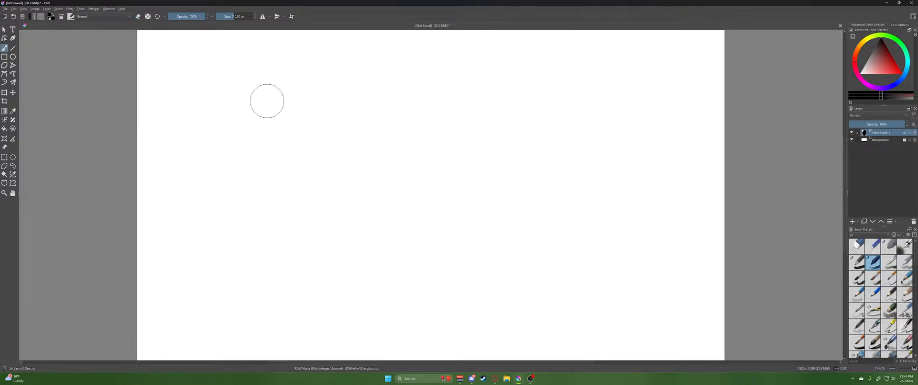
Shrink the brush and paint a rough grey overlapping loop in the upper part of the canvas
{"action": "key", "text": "bracketleft"}
{"action": "key", "text": "bracketleft"}
{"action": "key", "text": "bracketleft"}
{"action": "key", "text": "bracketleft"}
{"action": "key", "text": "bracketleft"}
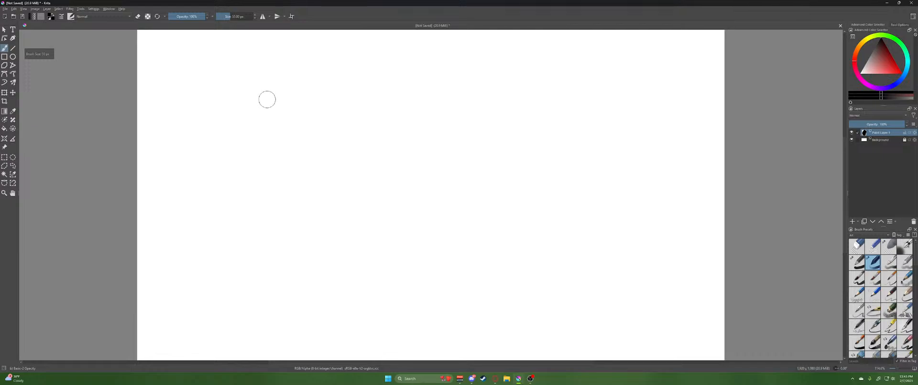
{"action": "key", "text": "bracketleft"}
{"action": "key", "text": "bracketleft"}
{"action": "mouse_move", "coordinate": [312, 115]}
{"action": "left_mouse_down"}
{"action": "mouse_move", "coordinate": [372, 137]}
{"action": "mouse_move", "coordinate": [284, 146]}
{"action": "mouse_move", "coordinate": [343, 147]}
{"action": "left_mouse_up"}
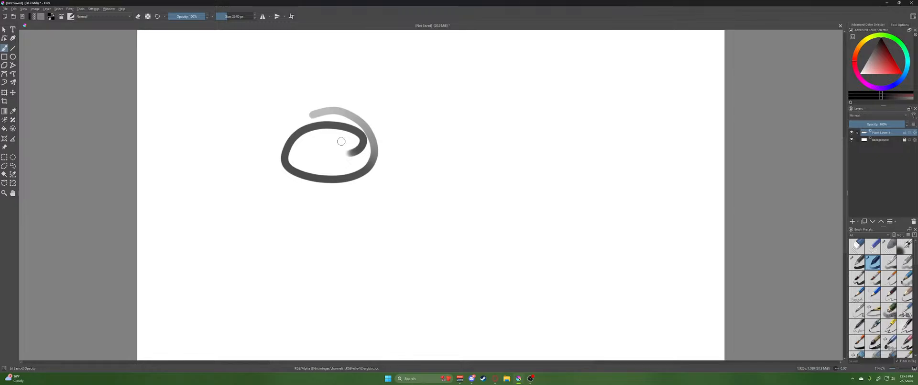
Select the Basic-1 brush preset, erase the rest of the grey loop, and return to painting mode
{"action": "key", "text": "plus"}
{"action": "key", "text": "minus"}
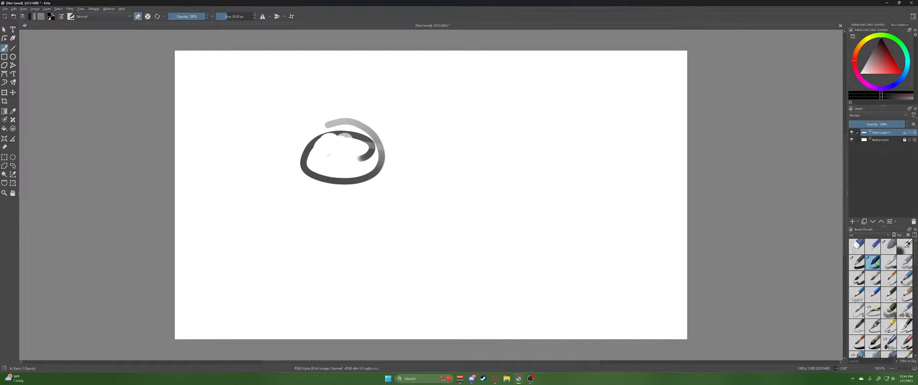
{"action": "left_click", "coordinate": [856, 264]}
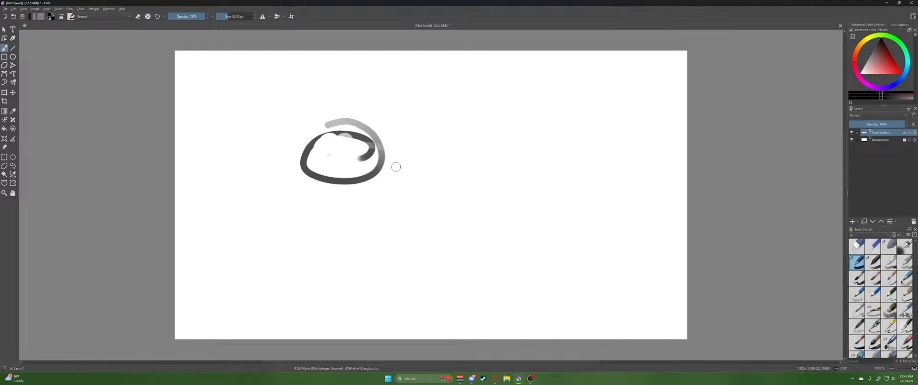
{"action": "mouse_move", "coordinate": [300, 135]}
{"action": "left_mouse_down"}
{"action": "mouse_move", "coordinate": [329, 139]}
{"action": "mouse_move", "coordinate": [318, 129]}
{"action": "mouse_move", "coordinate": [311, 154]}
{"action": "mouse_move", "coordinate": [294, 148]}
{"action": "mouse_move", "coordinate": [298, 133]}
{"action": "mouse_move", "coordinate": [326, 126]}
{"action": "mouse_move", "coordinate": [338, 138]}
{"action": "mouse_move", "coordinate": [323, 145]}
{"action": "mouse_move", "coordinate": [355, 120]}
{"action": "mouse_move", "coordinate": [366, 126]}
{"action": "mouse_move", "coordinate": [360, 149]}
{"action": "mouse_move", "coordinate": [376, 145]}
{"action": "mouse_move", "coordinate": [384, 148]}
{"action": "mouse_move", "coordinate": [370, 156]}
{"action": "mouse_move", "coordinate": [386, 158]}
{"action": "mouse_move", "coordinate": [366, 179]}
{"action": "mouse_move", "coordinate": [309, 181]}
{"action": "left_mouse_up"}
{"action": "key", "text": "e"}
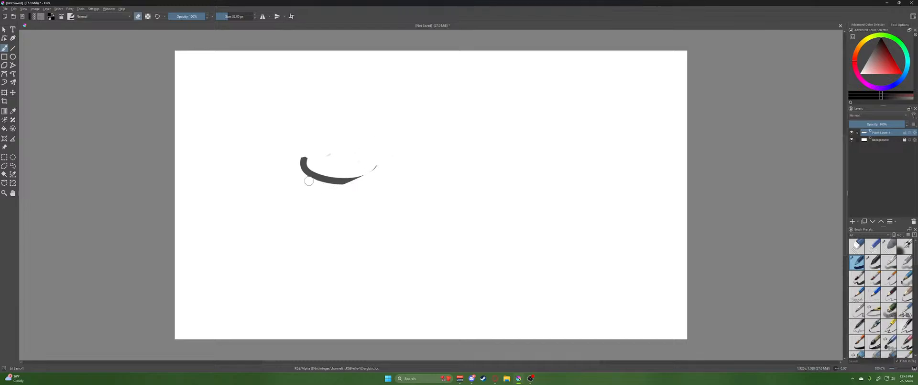
{"action": "mouse_move", "coordinate": [307, 151]}
{"action": "left_mouse_down"}
{"action": "mouse_move", "coordinate": [311, 170]}
{"action": "mouse_move", "coordinate": [347, 182]}
{"action": "mouse_move", "coordinate": [379, 167]}
{"action": "mouse_move", "coordinate": [311, 183]}
{"action": "left_mouse_up"}
{"action": "left_click_drag", "start_coordinate": [297, 158], "coordinate": [325, 180]}
{"action": "key", "text": "e"}
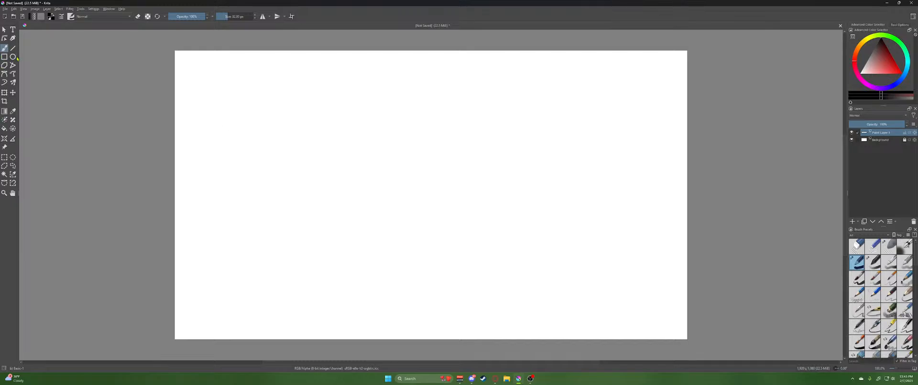
Draw a large black ellipse outline around the middle of the canvas and switch back to the Freehand Brush tool
{"action": "mouse_move", "coordinate": [306, 93]}
{"action": "left_mouse_down"}
{"action": "mouse_move", "coordinate": [381, 127]}
{"action": "mouse_move", "coordinate": [519, 266]}
{"action": "mouse_move", "coordinate": [508, 281]}
{"action": "left_mouse_up"}
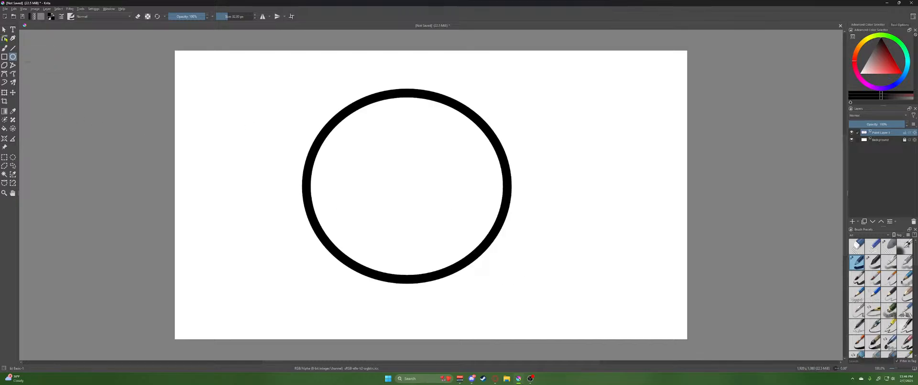
{"action": "left_click", "coordinate": [4, 30]}
{"action": "left_click", "coordinate": [4, 48]}
Try the Basic-5 Size Opacity brush preset and settle on the Airbrush Soft preset
{"action": "right_click", "coordinate": [428, 147]}
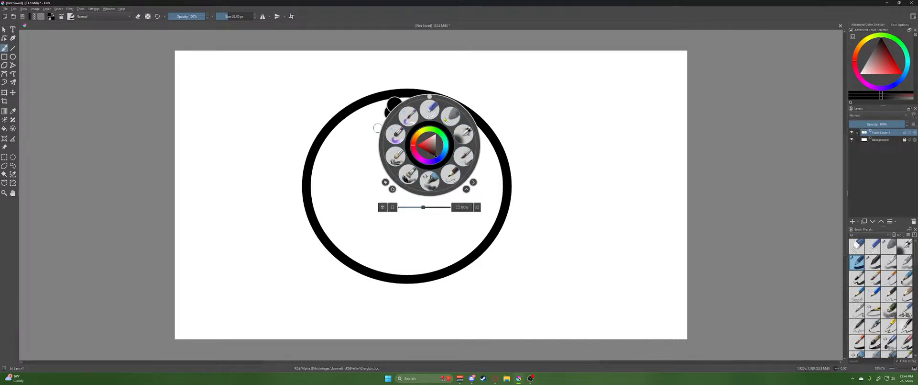
{"action": "left_click", "coordinate": [460, 136]}
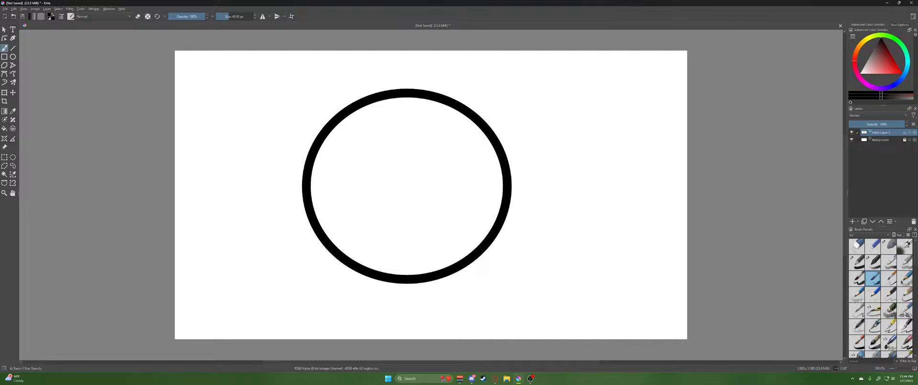
{"action": "right_click", "coordinate": [437, 149]}
{"action": "right_click", "coordinate": [439, 146]}
{"action": "right_click", "coordinate": [414, 161]}
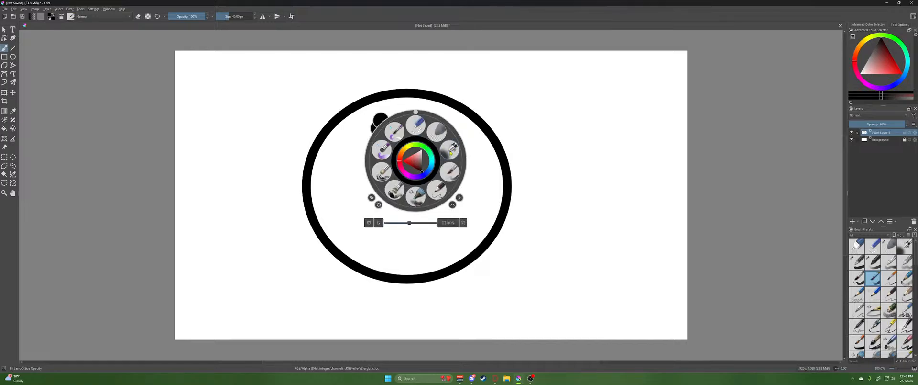
{"action": "left_click", "coordinate": [451, 152]}
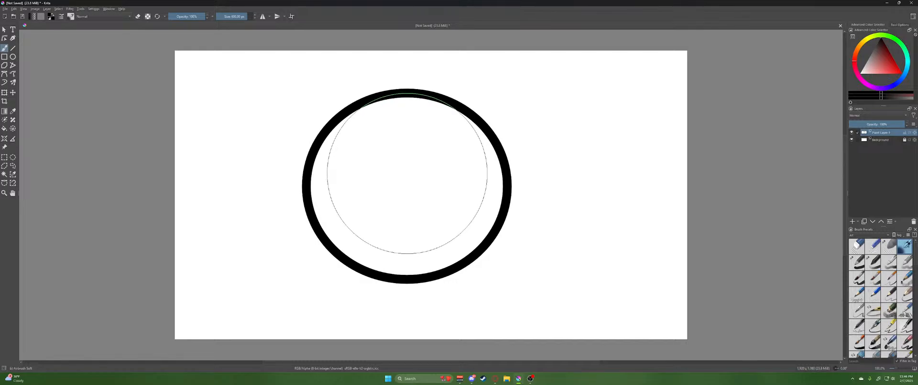
Resize the soft airbrush down to a small tip, roughly an eighth of the ellipse's width
{"action": "key", "text": "bracketright"}
{"action": "key", "text": "bracketright"}
{"action": "key", "text": "bracketright"}
{"action": "key", "text": "bracketright"}
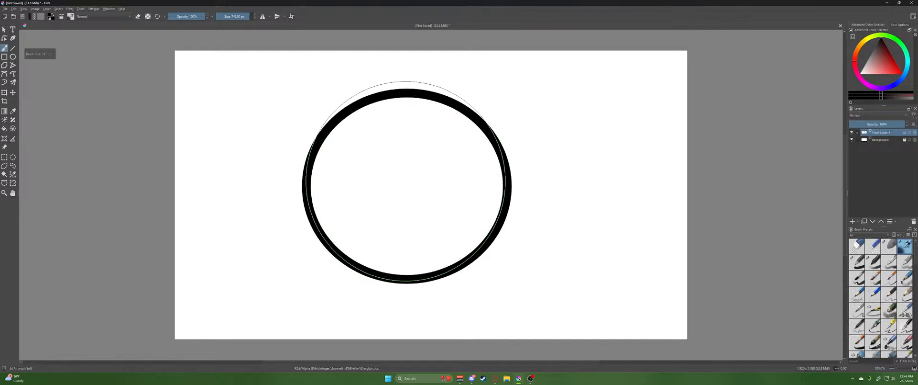
{"action": "key", "text": "bracketleft"}
{"action": "key", "text": "bracketleft"}
{"action": "key", "text": "bracketleft"}
{"action": "key", "text": "bracketleft"}
{"action": "key", "text": "bracketleft"}
{"action": "key", "text": "bracketleft"}
{"action": "key", "text": "bracketleft"}
{"action": "key", "text": "bracketleft"}
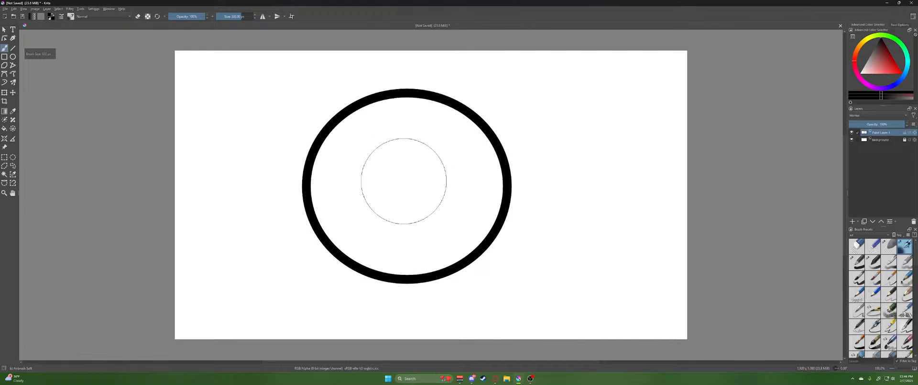
{"action": "key", "text": "bracketleft"}
{"action": "key", "text": "bracketleft"}
{"action": "key", "text": "bracketleft"}
{"action": "key", "text": "bracketleft"}
{"action": "key", "text": "bracketleft"}
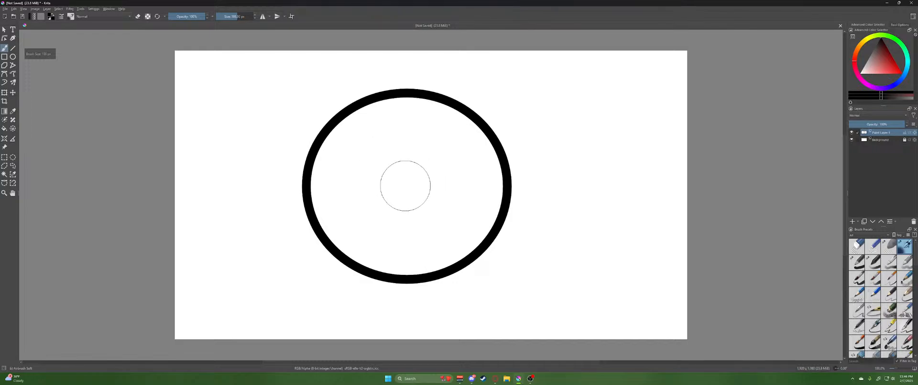
{"action": "key", "text": "bracketleft"}
{"action": "key", "text": "bracketleft"}
{"action": "key", "text": "bracketleft"}
{"action": "key", "text": "bracketleft"}
{"action": "key", "text": "bracketleft"}
{"action": "key", "text": "bracketleft"}
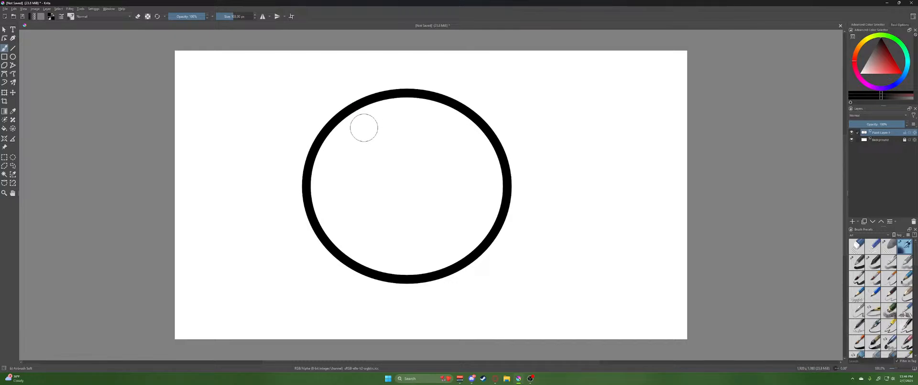
{"action": "key", "text": "bracketleft"}
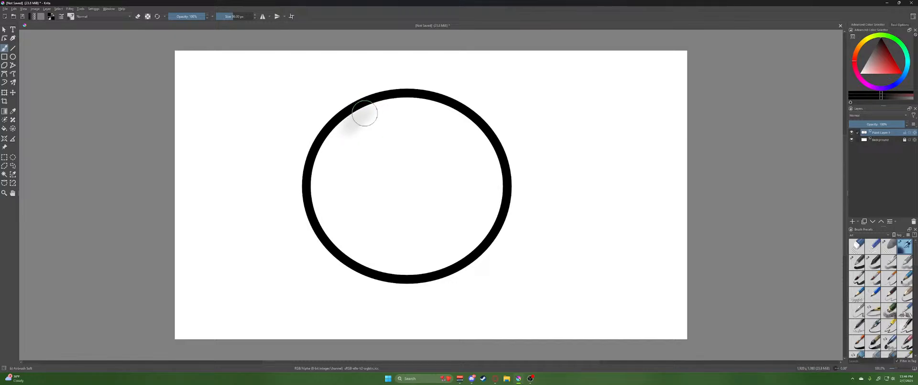
Try shading the ellipse's upper-left inner edge with overlapping soft black airbrush strokes
{"action": "mouse_move", "coordinate": [342, 130]}
{"action": "left_mouse_down"}
{"action": "mouse_move", "coordinate": [323, 157]}
{"action": "mouse_move", "coordinate": [354, 118]}
{"action": "left_mouse_up"}
{"action": "mouse_move", "coordinate": [353, 121]}
{"action": "left_mouse_down"}
{"action": "mouse_move", "coordinate": [374, 107]}
{"action": "mouse_move", "coordinate": [331, 142]}
{"action": "mouse_move", "coordinate": [351, 122]}
{"action": "mouse_move", "coordinate": [315, 188]}
{"action": "mouse_move", "coordinate": [321, 153]}
{"action": "mouse_move", "coordinate": [316, 170]}
{"action": "mouse_move", "coordinate": [333, 144]}
{"action": "mouse_move", "coordinate": [322, 149]}
{"action": "mouse_move", "coordinate": [352, 121]}
{"action": "mouse_move", "coordinate": [327, 143]}
{"action": "mouse_move", "coordinate": [386, 106]}
{"action": "mouse_move", "coordinate": [345, 127]}
{"action": "mouse_move", "coordinate": [338, 171]}
{"action": "mouse_move", "coordinate": [336, 152]}
{"action": "mouse_move", "coordinate": [327, 183]}
{"action": "mouse_move", "coordinate": [323, 176]}
{"action": "mouse_move", "coordinate": [333, 229]}
{"action": "mouse_move", "coordinate": [312, 185]}
{"action": "mouse_move", "coordinate": [322, 215]}
{"action": "mouse_move", "coordinate": [321, 168]}
{"action": "mouse_move", "coordinate": [322, 196]}
{"action": "mouse_move", "coordinate": [341, 146]}
{"action": "mouse_move", "coordinate": [334, 171]}
{"action": "mouse_move", "coordinate": [416, 98]}
{"action": "mouse_move", "coordinate": [387, 110]}
{"action": "left_mouse_up"}
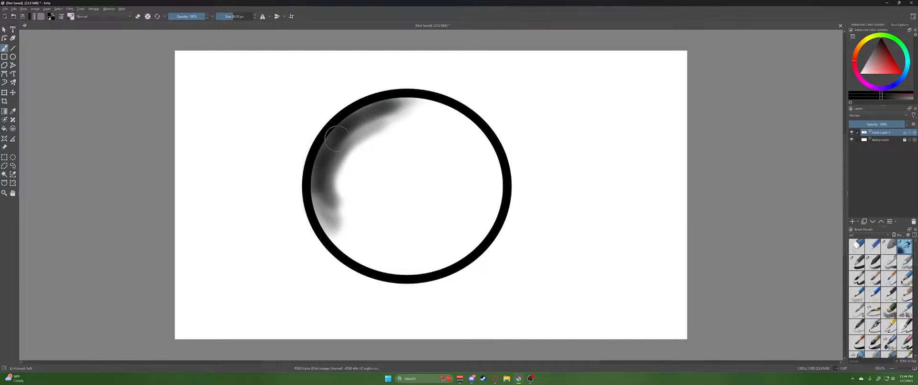
{"action": "mouse_move", "coordinate": [337, 139]}
{"action": "left_mouse_down"}
{"action": "mouse_move", "coordinate": [359, 112]}
{"action": "mouse_move", "coordinate": [314, 154]}
{"action": "mouse_move", "coordinate": [327, 139]}
{"action": "mouse_move", "coordinate": [318, 164]}
{"action": "mouse_move", "coordinate": [326, 191]}
{"action": "left_mouse_up"}
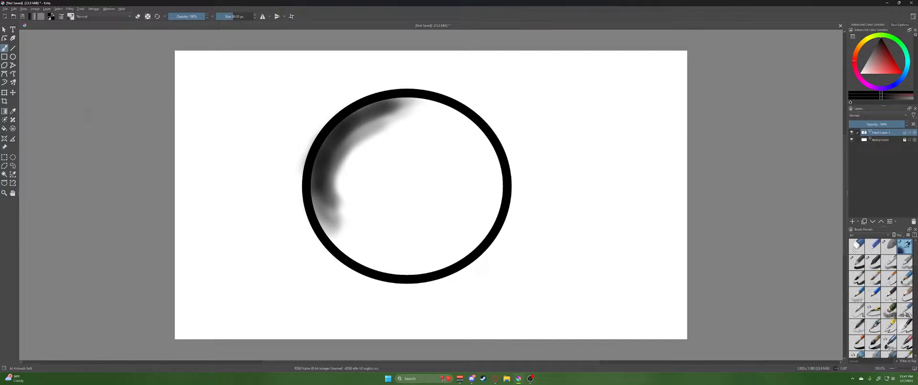
Undo all the airbrush shading strokes so only the ellipse outline remains
{"action": "key", "text": "ctrl+z"}
{"action": "key", "text": "ctrl+z"}
{"action": "key", "text": "ctrl+z"}
{"action": "key", "text": "ctrl+z"}
{"action": "key", "text": "ctrl+z"}
{"action": "key", "text": "ctrl+z"}
{"action": "key", "text": "ctrl+z"}
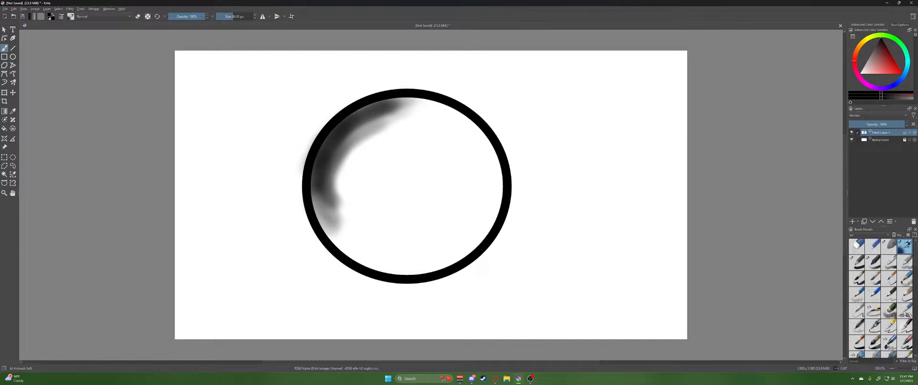
{"action": "key", "text": "ctrl+z"}
{"action": "key", "text": "ctrl+z"}
{"action": "key", "text": "ctrl+z"}
{"action": "key", "text": "ctrl+z"}
{"action": "key", "text": "ctrl+z"}
{"action": "key", "text": "ctrl+z"}
{"action": "key", "text": "ctrl+z"}
{"action": "key", "text": "ctrl+z"}
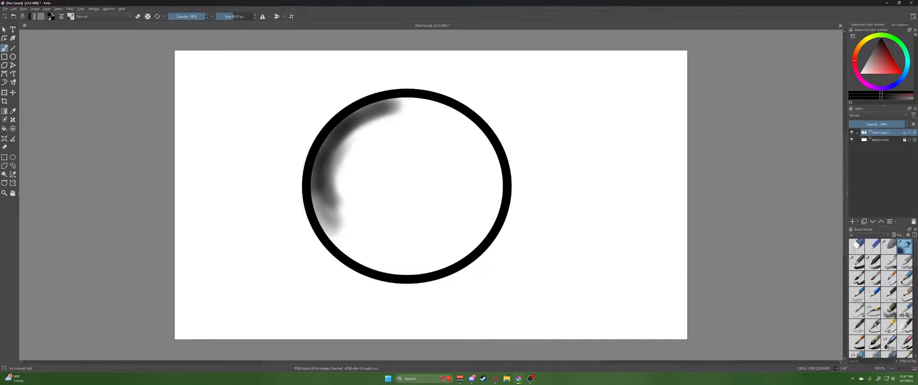
{"action": "key", "text": "ctrl+z"}
{"action": "key", "text": "ctrl+z"}
{"action": "key", "text": "ctrl+z"}
{"action": "key", "text": "ctrl+z"}
{"action": "key", "text": "ctrl+z"}
{"action": "key", "text": "ctrl+z"}
{"action": "key", "text": "ctrl+z"}
{"action": "key", "text": "ctrl+z"}
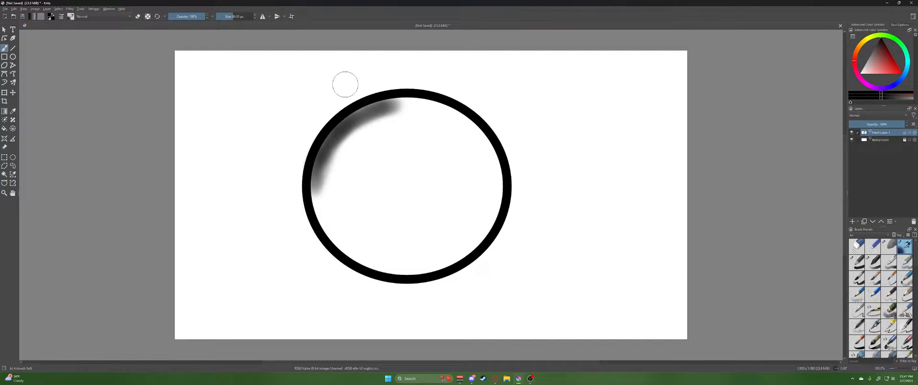
{"action": "key", "text": "ctrl+z"}
{"action": "key", "text": "ctrl+z"}
{"action": "key", "text": "ctrl+z"}
{"action": "key", "text": "ctrl+z"}
{"action": "key", "text": "ctrl+z"}
{"action": "key", "text": "ctrl+z"}
{"action": "key", "text": "ctrl+z"}
{"action": "key", "text": "ctrl+z"}
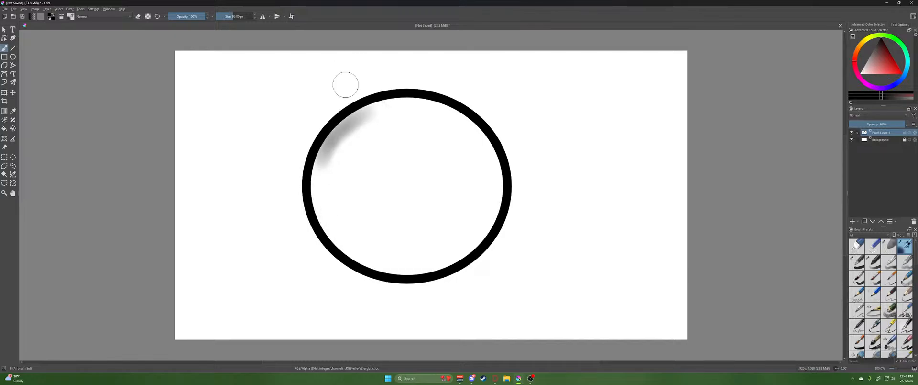
{"action": "key", "text": "ctrl+z"}
{"action": "key", "text": "ctrl+z"}
{"action": "key", "text": "ctrl+z"}
{"action": "key", "text": "ctrl+z"}
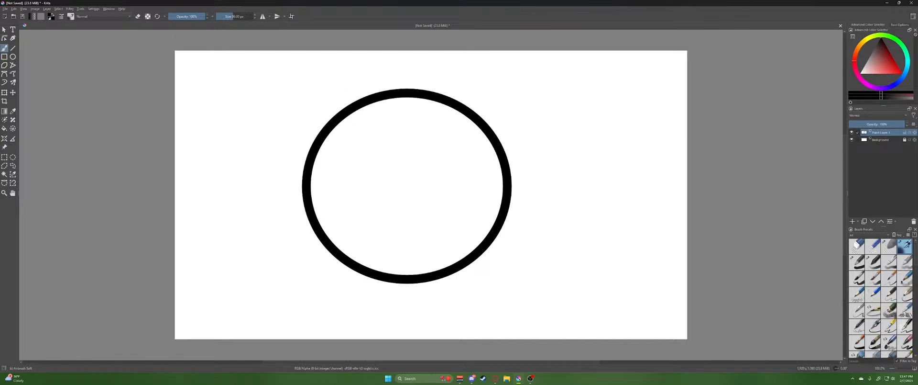
Try a small soft black ellipse in the canvas's upper-right corner and undo it
{"action": "left_click_drag", "start_coordinate": [647, 61], "coordinate": [664, 82]}
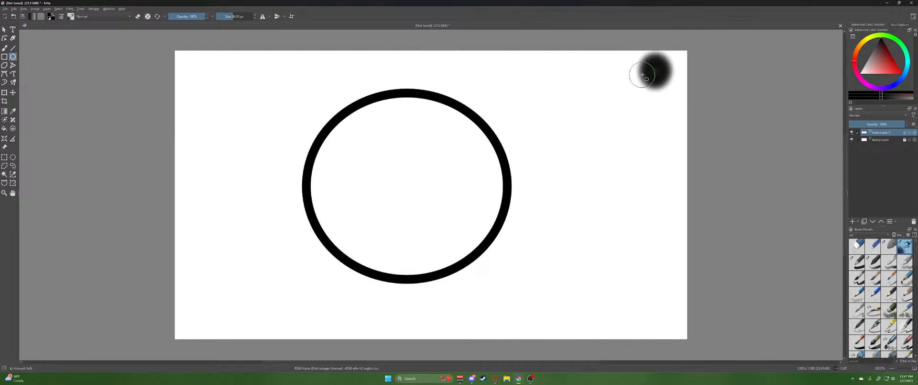
{"action": "key", "text": "ctrl+z"}
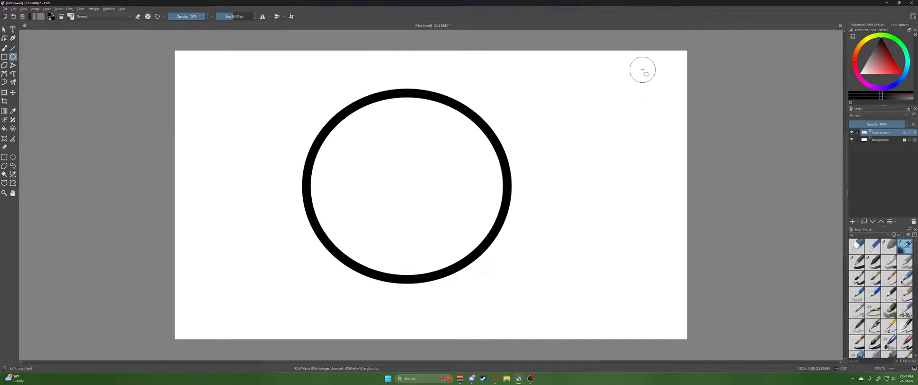
Draw a soft yellow sun circle in the canvas's upper-right corner with erase mode off, and fill its centre
{"action": "right_click", "coordinate": [602, 77]}
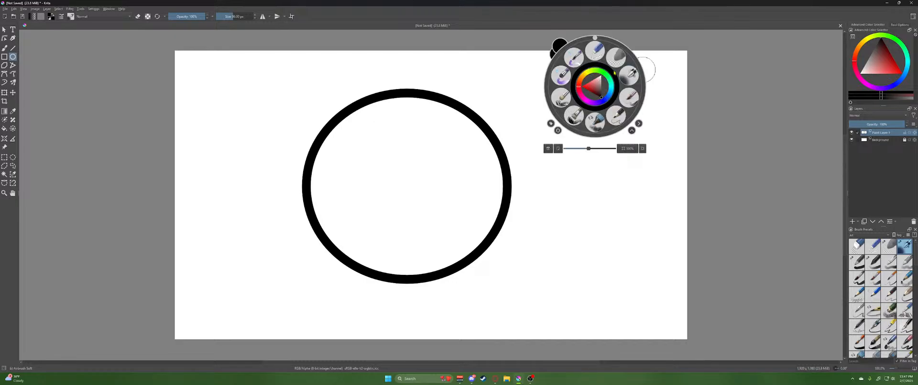
{"action": "left_click", "coordinate": [587, 76]}
{"action": "left_click", "coordinate": [593, 80]}
{"action": "mouse_move", "coordinate": [637, 68]}
{"action": "left_mouse_down"}
{"action": "mouse_move", "coordinate": [678, 94]}
{"action": "mouse_move", "coordinate": [641, 72]}
{"action": "mouse_move", "coordinate": [665, 98]}
{"action": "left_mouse_up"}
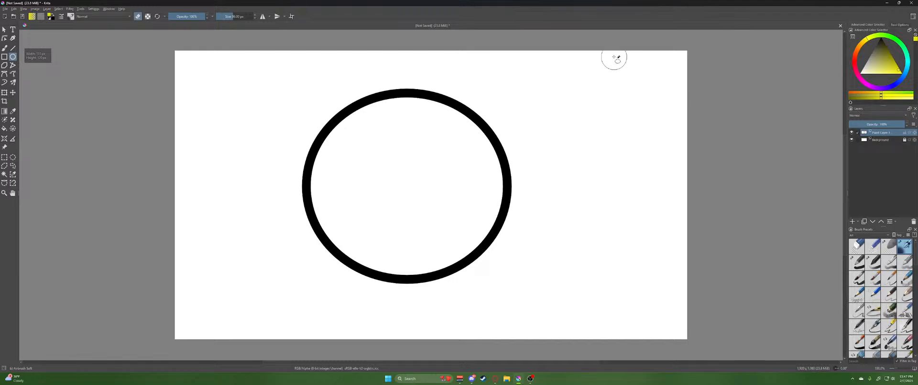
{"action": "left_click_drag", "start_coordinate": [626, 64], "coordinate": [674, 107]}
{"action": "key", "text": "e"}
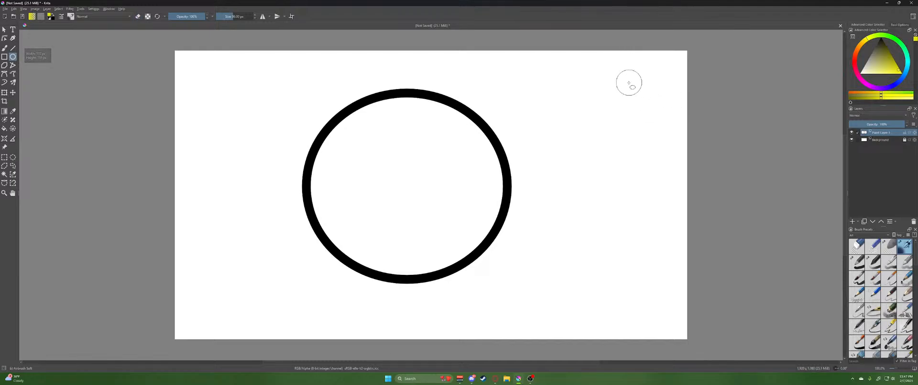
{"action": "left_click_drag", "start_coordinate": [627, 69], "coordinate": [677, 117]}
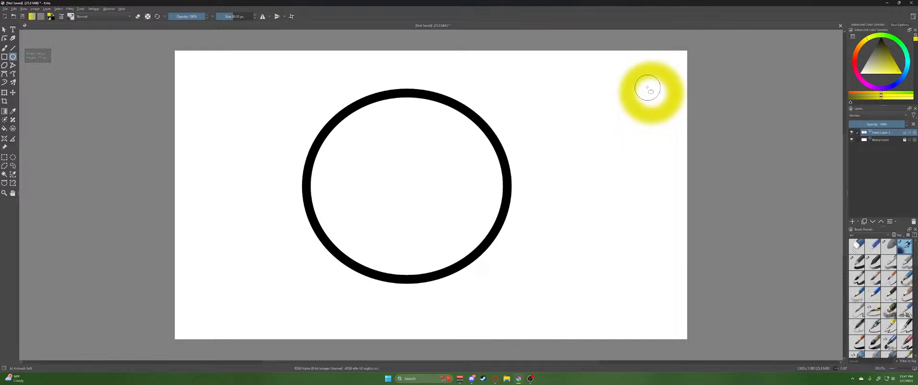
{"action": "left_click_drag", "start_coordinate": [647, 87], "coordinate": [638, 90]}
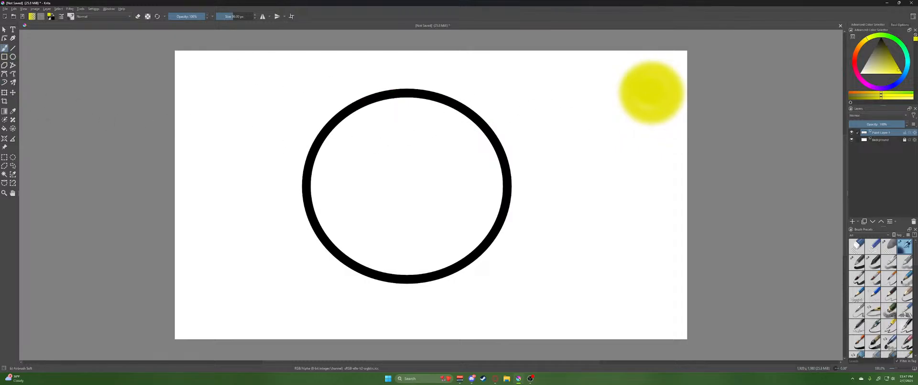
Draw five short black rays fanning out from the sun's lower-left side with the Basic-1 preset
{"action": "left_click", "coordinate": [860, 263]}
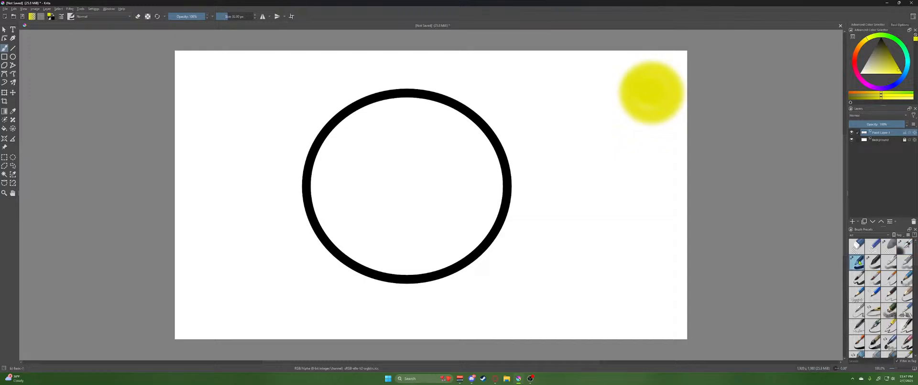
{"action": "right_click", "coordinate": [584, 105]}
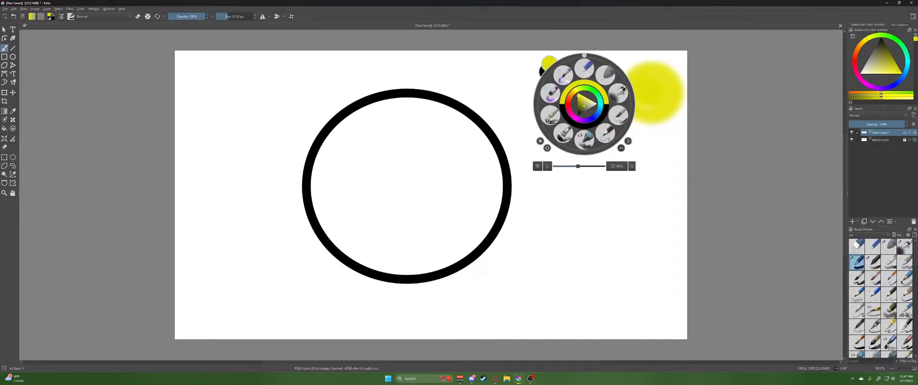
{"action": "left_click_drag", "start_coordinate": [580, 110], "coordinate": [577, 118]}
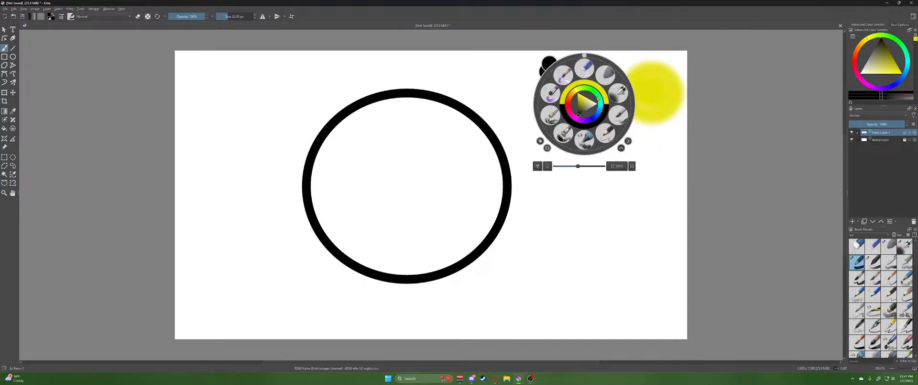
{"action": "right_click", "coordinate": [588, 111]}
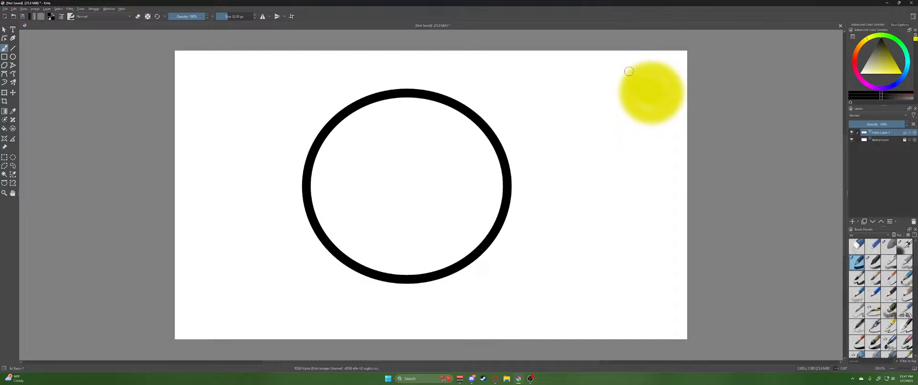
{"action": "mouse_move", "coordinate": [626, 74]}
{"action": "left_mouse_down"}
{"action": "mouse_move", "coordinate": [602, 109]}
{"action": "mouse_move", "coordinate": [618, 125]}
{"action": "mouse_move", "coordinate": [671, 127]}
{"action": "mouse_move", "coordinate": [660, 149]}
{"action": "left_mouse_up"}
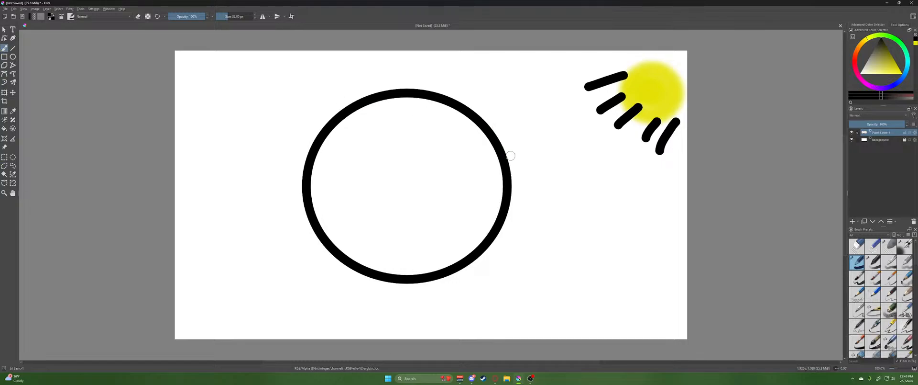
Return to the Airbrush Soft preset and reduce its brush size for finer shading
{"action": "right_click", "coordinate": [550, 156]}
{"action": "left_click", "coordinate": [590, 146]}
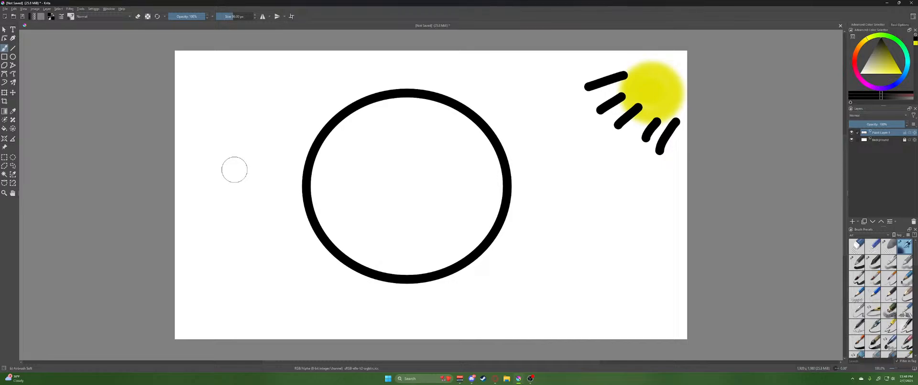
{"action": "key", "text": "bracketleft"}
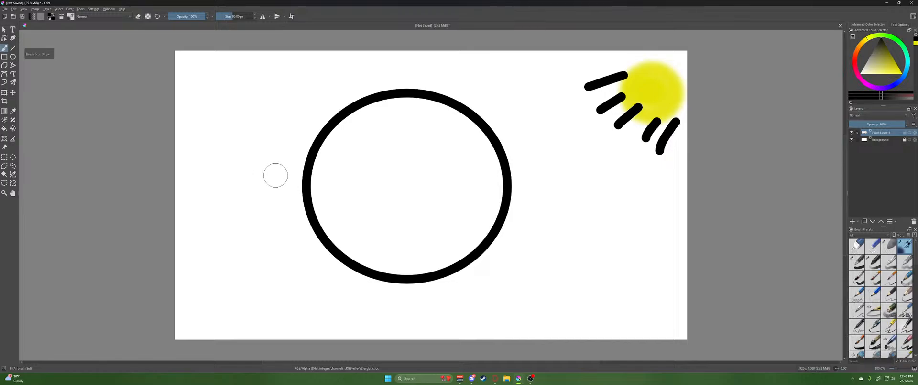
{"action": "key", "text": "bracketleft"}
{"action": "key", "text": "bracketleft"}
{"action": "key", "text": "bracketleft"}
{"action": "key", "text": "bracketleft"}
{"action": "key", "text": "bracketleft"}
{"action": "key", "text": "bracketleft"}
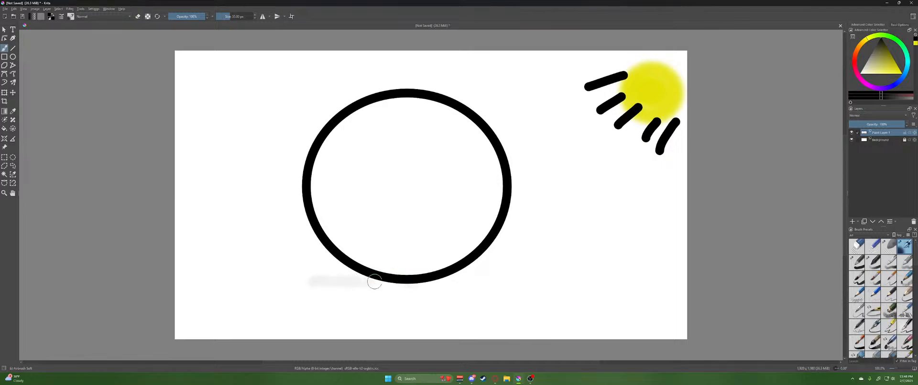
Try a soft grey ground shadow along the ellipse's lower-left edge and undo it
{"action": "mouse_move", "coordinate": [366, 281]}
{"action": "left_mouse_down"}
{"action": "mouse_move", "coordinate": [425, 281]}
{"action": "mouse_move", "coordinate": [320, 282]}
{"action": "mouse_move", "coordinate": [411, 281]}
{"action": "mouse_move", "coordinate": [330, 282]}
{"action": "mouse_move", "coordinate": [349, 282]}
{"action": "left_mouse_up"}
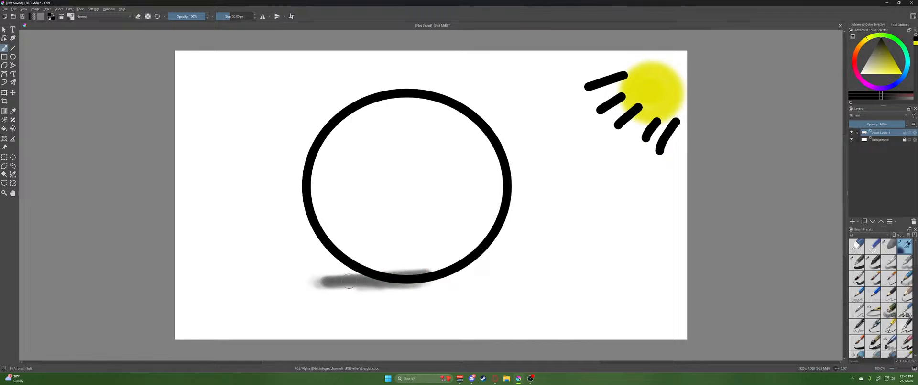
{"action": "key", "text": "ctrl+z"}
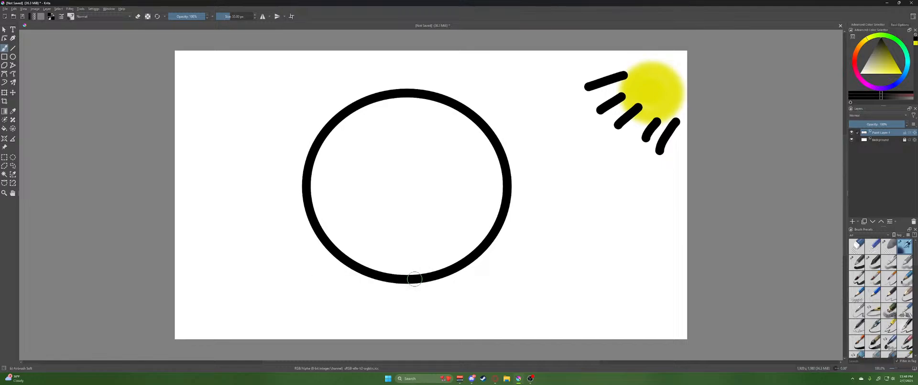
Paint a dark horizontal ground shadow beneath the ellipse, extending it to the left away from the sun
{"action": "mouse_move", "coordinate": [418, 283]}
{"action": "left_mouse_down"}
{"action": "mouse_move", "coordinate": [332, 286]}
{"action": "mouse_move", "coordinate": [452, 284]}
{"action": "mouse_move", "coordinate": [351, 293]}
{"action": "mouse_move", "coordinate": [330, 286]}
{"action": "mouse_move", "coordinate": [342, 285]}
{"action": "left_mouse_up"}
{"action": "left_click_drag", "start_coordinate": [452, 278], "coordinate": [323, 289]}
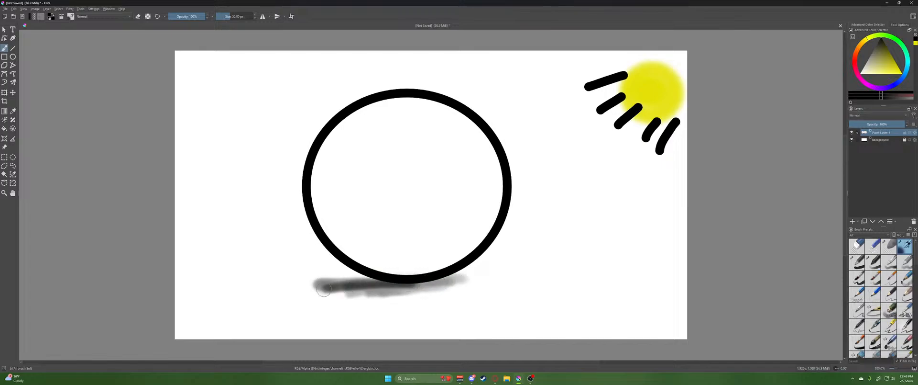
{"action": "mouse_move", "coordinate": [405, 281]}
{"action": "left_mouse_down"}
{"action": "mouse_move", "coordinate": [463, 279]}
{"action": "mouse_move", "coordinate": [344, 286]}
{"action": "mouse_move", "coordinate": [479, 278]}
{"action": "mouse_move", "coordinate": [354, 286]}
{"action": "mouse_move", "coordinate": [461, 283]}
{"action": "mouse_move", "coordinate": [470, 273]}
{"action": "mouse_move", "coordinate": [439, 271]}
{"action": "mouse_move", "coordinate": [437, 290]}
{"action": "mouse_move", "coordinate": [466, 281]}
{"action": "mouse_move", "coordinate": [337, 282]}
{"action": "mouse_move", "coordinate": [408, 280]}
{"action": "left_mouse_up"}
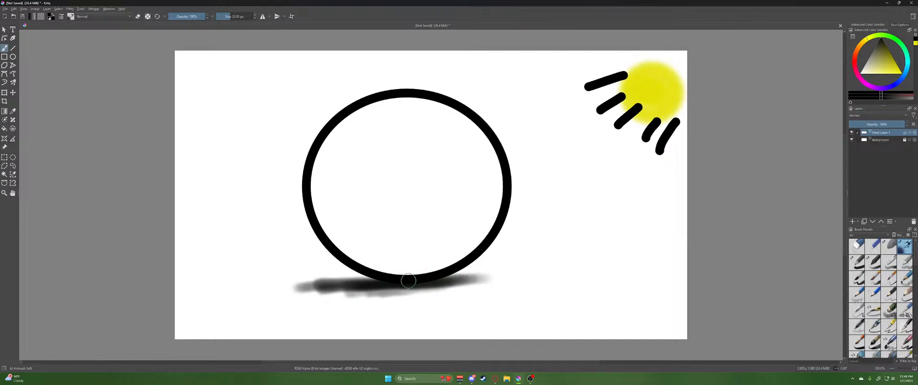
{"action": "mouse_move", "coordinate": [352, 281]}
{"action": "left_mouse_down"}
{"action": "mouse_move", "coordinate": [305, 284]}
{"action": "mouse_move", "coordinate": [380, 277]}
{"action": "mouse_move", "coordinate": [350, 280]}
{"action": "mouse_move", "coordinate": [371, 283]}
{"action": "left_mouse_up"}
{"action": "mouse_move", "coordinate": [451, 276]}
{"action": "left_mouse_down"}
{"action": "mouse_move", "coordinate": [360, 292]}
{"action": "mouse_move", "coordinate": [374, 289]}
{"action": "mouse_move", "coordinate": [317, 279]}
{"action": "mouse_move", "coordinate": [303, 291]}
{"action": "mouse_move", "coordinate": [338, 281]}
{"action": "mouse_move", "coordinate": [355, 291]}
{"action": "mouse_move", "coordinate": [478, 279]}
{"action": "mouse_move", "coordinate": [303, 290]}
{"action": "left_mouse_up"}
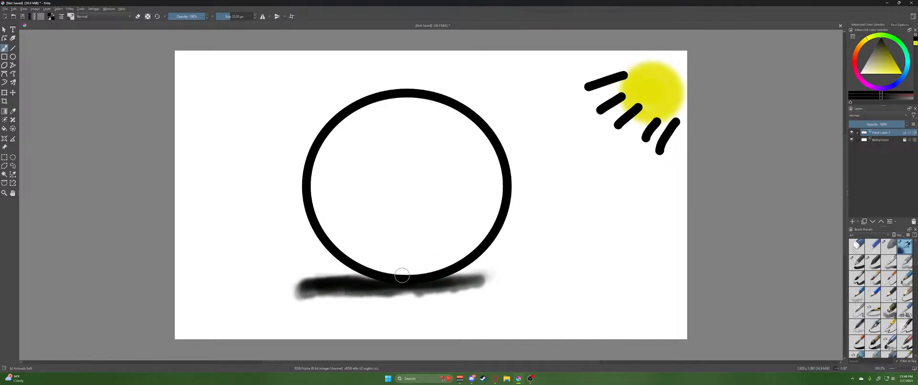
Shade the ellipse's lower-left inner edge with a soft grey crescent on the side away from the sun
{"action": "mouse_move", "coordinate": [400, 270]}
{"action": "left_mouse_down"}
{"action": "mouse_move", "coordinate": [349, 265]}
{"action": "mouse_move", "coordinate": [374, 269]}
{"action": "mouse_move", "coordinate": [324, 228]}
{"action": "mouse_move", "coordinate": [351, 252]}
{"action": "mouse_move", "coordinate": [397, 259]}
{"action": "mouse_move", "coordinate": [387, 264]}
{"action": "mouse_move", "coordinate": [434, 260]}
{"action": "mouse_move", "coordinate": [383, 262]}
{"action": "mouse_move", "coordinate": [394, 265]}
{"action": "mouse_move", "coordinate": [341, 247]}
{"action": "mouse_move", "coordinate": [351, 254]}
{"action": "mouse_move", "coordinate": [318, 220]}
{"action": "mouse_move", "coordinate": [321, 228]}
{"action": "mouse_move", "coordinate": [302, 182]}
{"action": "mouse_move", "coordinate": [350, 230]}
{"action": "mouse_move", "coordinate": [324, 219]}
{"action": "mouse_move", "coordinate": [340, 237]}
{"action": "mouse_move", "coordinate": [370, 248]}
{"action": "mouse_move", "coordinate": [320, 218]}
{"action": "mouse_move", "coordinate": [359, 243]}
{"action": "mouse_move", "coordinate": [324, 224]}
{"action": "mouse_move", "coordinate": [362, 254]}
{"action": "mouse_move", "coordinate": [329, 239]}
{"action": "mouse_move", "coordinate": [369, 265]}
{"action": "mouse_move", "coordinate": [353, 262]}
{"action": "mouse_move", "coordinate": [410, 274]}
{"action": "mouse_move", "coordinate": [454, 263]}
{"action": "mouse_move", "coordinate": [372, 250]}
{"action": "mouse_move", "coordinate": [363, 244]}
{"action": "mouse_move", "coordinate": [383, 256]}
{"action": "mouse_move", "coordinate": [395, 247]}
{"action": "mouse_move", "coordinate": [340, 198]}
{"action": "mouse_move", "coordinate": [304, 192]}
{"action": "mouse_move", "coordinate": [324, 171]}
{"action": "mouse_move", "coordinate": [315, 201]}
{"action": "mouse_move", "coordinate": [330, 203]}
{"action": "mouse_move", "coordinate": [313, 174]}
{"action": "left_mouse_up"}
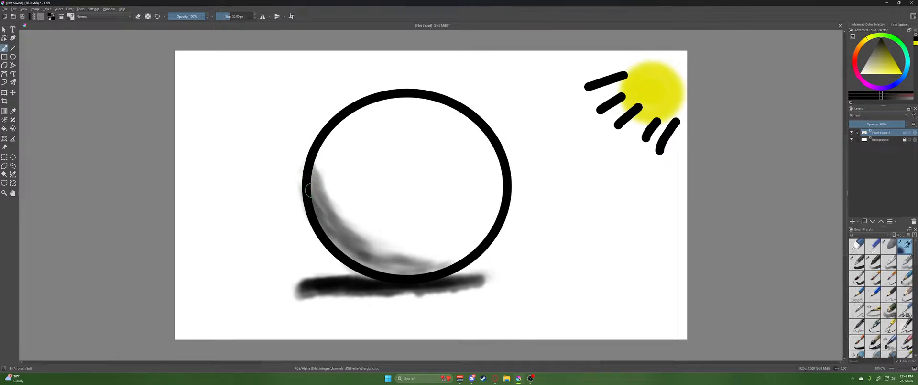
{"action": "mouse_move", "coordinate": [338, 249]}
{"action": "left_mouse_down"}
{"action": "mouse_move", "coordinate": [411, 273]}
{"action": "mouse_move", "coordinate": [364, 262]}
{"action": "left_mouse_up"}
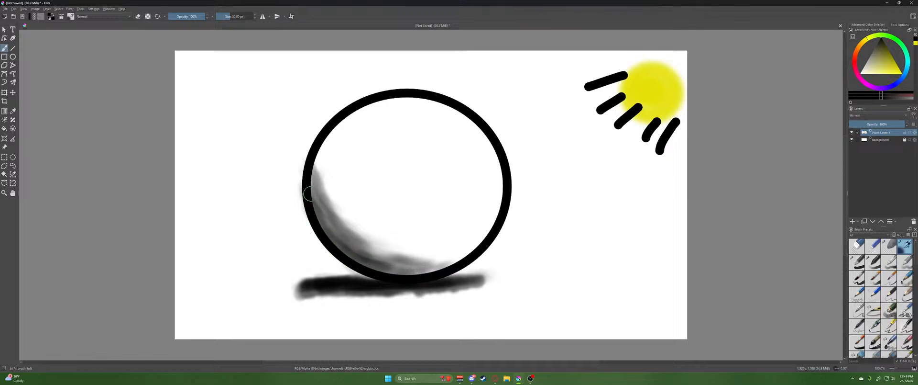
{"action": "mouse_move", "coordinate": [312, 171]}
{"action": "left_mouse_down"}
{"action": "mouse_move", "coordinate": [313, 165]}
{"action": "mouse_move", "coordinate": [316, 145]}
{"action": "mouse_move", "coordinate": [335, 214]}
{"action": "left_mouse_up"}
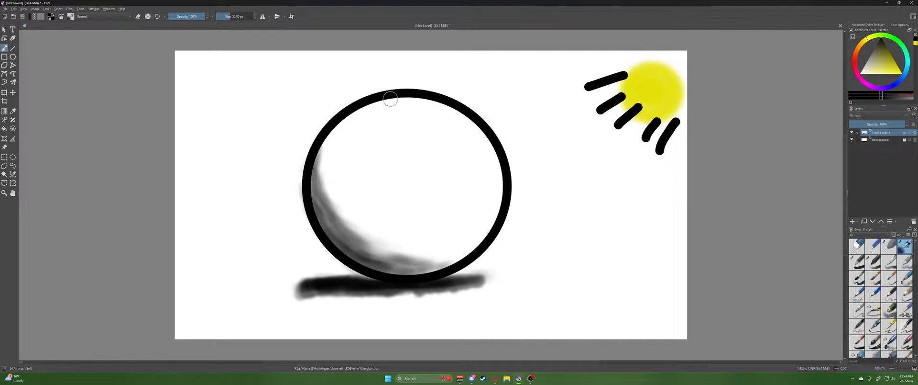
Pick a dark red as the brush colour
{"action": "right_click", "coordinate": [540, 138]}
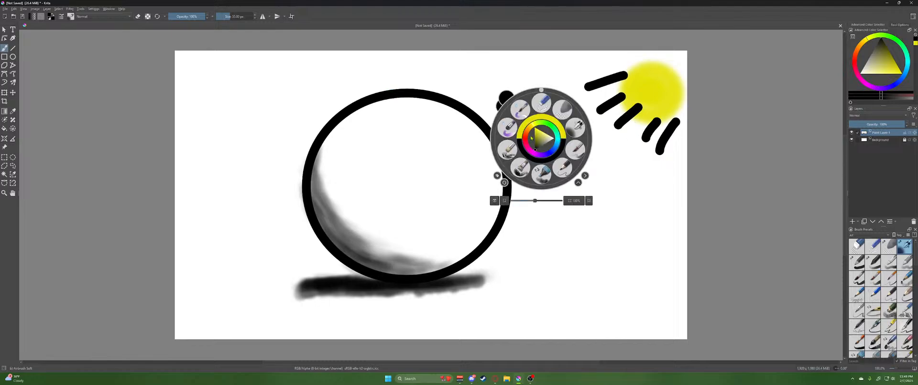
{"action": "left_click", "coordinate": [526, 138]}
{"action": "left_click", "coordinate": [530, 139]}
{"action": "left_click_drag", "start_coordinate": [531, 138], "coordinate": [529, 140]}
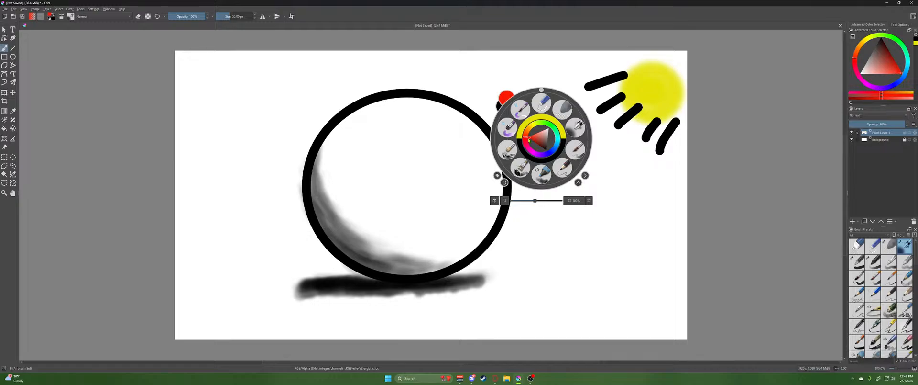
{"action": "left_click", "coordinate": [535, 143]}
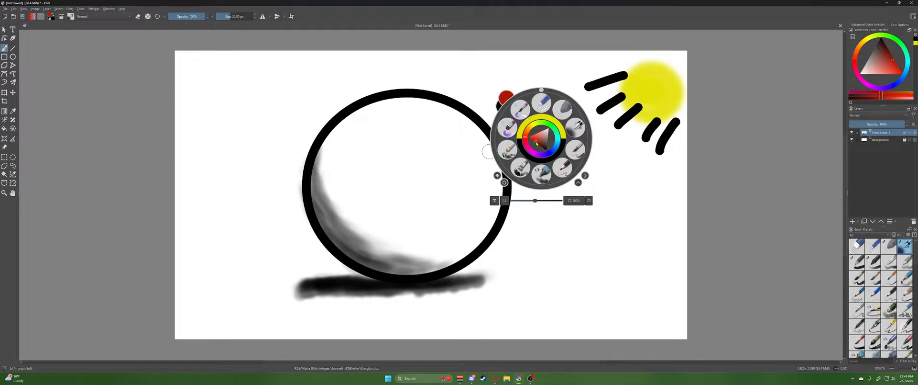
{"action": "left_click", "coordinate": [447, 162]}
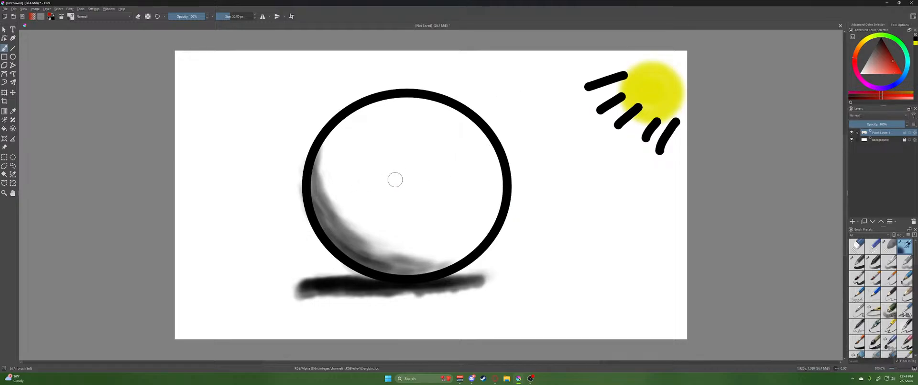
Paint a dark red patch across the sphere's upper interior and undo the extra stroke along its left edge
{"action": "left_click_drag", "start_coordinate": [396, 179], "coordinate": [418, 151]}
{"action": "mouse_move", "coordinate": [375, 160]}
{"action": "left_mouse_down"}
{"action": "mouse_move", "coordinate": [363, 140]}
{"action": "mouse_move", "coordinate": [372, 143]}
{"action": "mouse_move", "coordinate": [337, 162]}
{"action": "mouse_move", "coordinate": [332, 140]}
{"action": "mouse_move", "coordinate": [324, 160]}
{"action": "mouse_move", "coordinate": [332, 189]}
{"action": "mouse_move", "coordinate": [327, 157]}
{"action": "mouse_move", "coordinate": [338, 134]}
{"action": "mouse_move", "coordinate": [330, 137]}
{"action": "mouse_move", "coordinate": [347, 126]}
{"action": "left_mouse_up"}
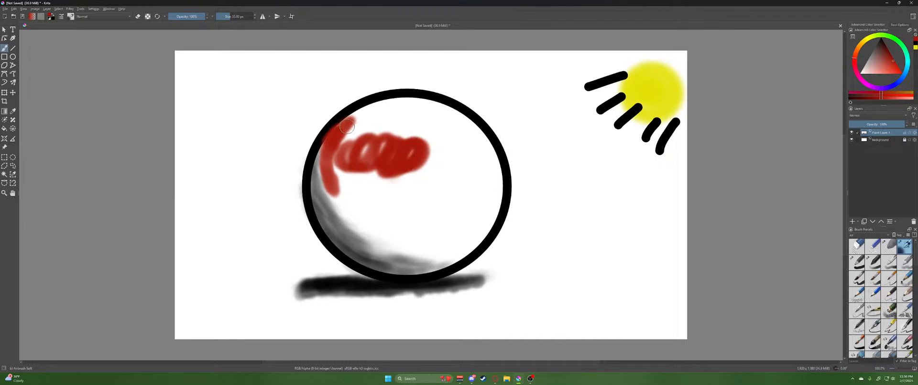
{"action": "key", "text": "ctrl+z"}
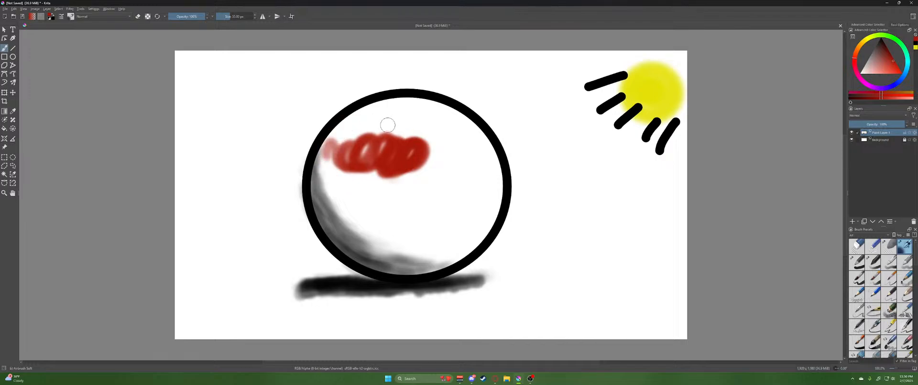
Duplicate the drawing's paint layer, place the copy beneath the original and make the copy the active layer
{"action": "left_click", "coordinate": [880, 140]}
{"action": "left_click", "coordinate": [444, 196]}
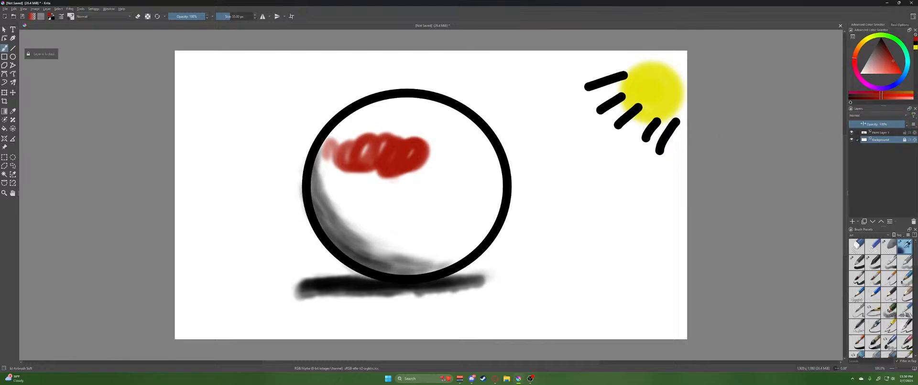
{"action": "left_click", "coordinate": [879, 133]}
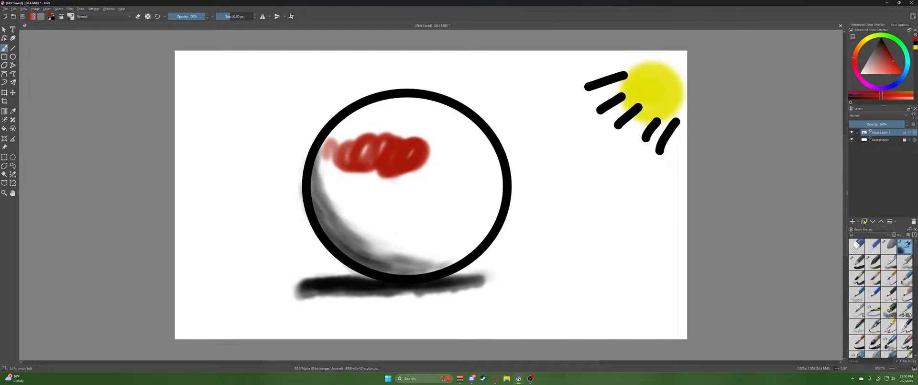
{"action": "left_click", "coordinate": [865, 221]}
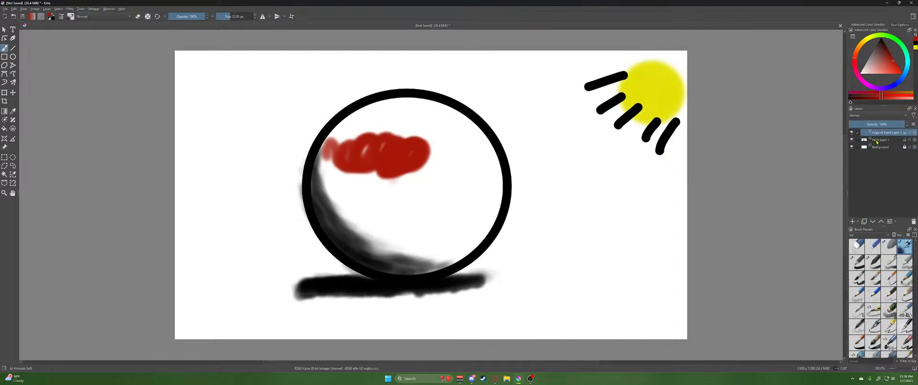
{"action": "left_click_drag", "start_coordinate": [877, 142], "coordinate": [879, 134]}
{"action": "left_click", "coordinate": [882, 140]}
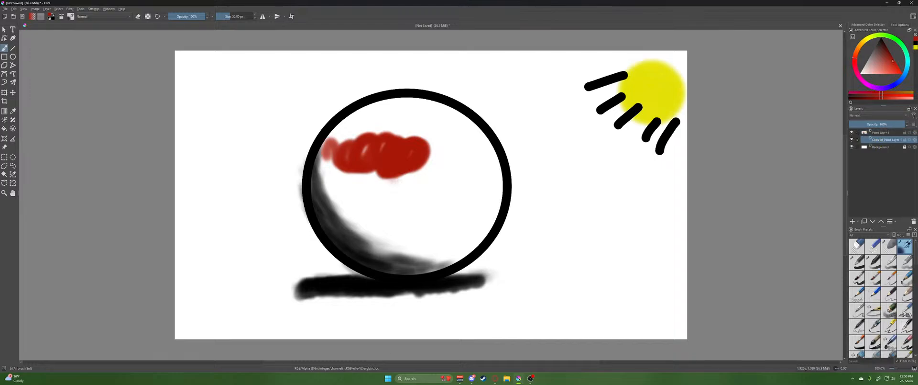
Fill the sphere's whole interior with dark red on the copied layer, undoing strokes that stray past the outline
{"action": "mouse_move", "coordinate": [452, 187]}
{"action": "left_mouse_down"}
{"action": "mouse_move", "coordinate": [421, 191]}
{"action": "mouse_move", "coordinate": [465, 178]}
{"action": "mouse_move", "coordinate": [487, 192]}
{"action": "mouse_move", "coordinate": [508, 188]}
{"action": "mouse_move", "coordinate": [529, 180]}
{"action": "left_mouse_up"}
{"action": "key", "text": "ctrl+z"}
{"action": "mouse_move", "coordinate": [350, 176]}
{"action": "left_mouse_down"}
{"action": "mouse_move", "coordinate": [332, 159]}
{"action": "mouse_move", "coordinate": [328, 174]}
{"action": "mouse_move", "coordinate": [328, 146]}
{"action": "mouse_move", "coordinate": [316, 190]}
{"action": "mouse_move", "coordinate": [329, 144]}
{"action": "mouse_move", "coordinate": [347, 123]}
{"action": "mouse_move", "coordinate": [325, 141]}
{"action": "mouse_move", "coordinate": [358, 112]}
{"action": "mouse_move", "coordinate": [405, 100]}
{"action": "mouse_move", "coordinate": [366, 115]}
{"action": "mouse_move", "coordinate": [336, 155]}
{"action": "mouse_move", "coordinate": [332, 230]}
{"action": "mouse_move", "coordinate": [313, 206]}
{"action": "mouse_move", "coordinate": [352, 251]}
{"action": "mouse_move", "coordinate": [339, 230]}
{"action": "mouse_move", "coordinate": [340, 174]}
{"action": "mouse_move", "coordinate": [359, 143]}
{"action": "mouse_move", "coordinate": [405, 105]}
{"action": "mouse_move", "coordinate": [395, 105]}
{"action": "mouse_move", "coordinate": [427, 102]}
{"action": "mouse_move", "coordinate": [459, 114]}
{"action": "mouse_move", "coordinate": [447, 107]}
{"action": "mouse_move", "coordinate": [435, 103]}
{"action": "mouse_move", "coordinate": [497, 138]}
{"action": "mouse_move", "coordinate": [498, 150]}
{"action": "mouse_move", "coordinate": [487, 136]}
{"action": "mouse_move", "coordinate": [452, 177]}
{"action": "mouse_move", "coordinate": [417, 181]}
{"action": "mouse_move", "coordinate": [382, 224]}
{"action": "mouse_move", "coordinate": [356, 227]}
{"action": "mouse_move", "coordinate": [332, 209]}
{"action": "mouse_move", "coordinate": [317, 171]}
{"action": "mouse_move", "coordinate": [326, 140]}
{"action": "mouse_move", "coordinate": [350, 116]}
{"action": "mouse_move", "coordinate": [380, 103]}
{"action": "mouse_move", "coordinate": [344, 137]}
{"action": "mouse_move", "coordinate": [337, 184]}
{"action": "mouse_move", "coordinate": [321, 192]}
{"action": "mouse_move", "coordinate": [348, 251]}
{"action": "mouse_move", "coordinate": [313, 208]}
{"action": "left_mouse_up"}
{"action": "key", "text": "ctrl+z"}
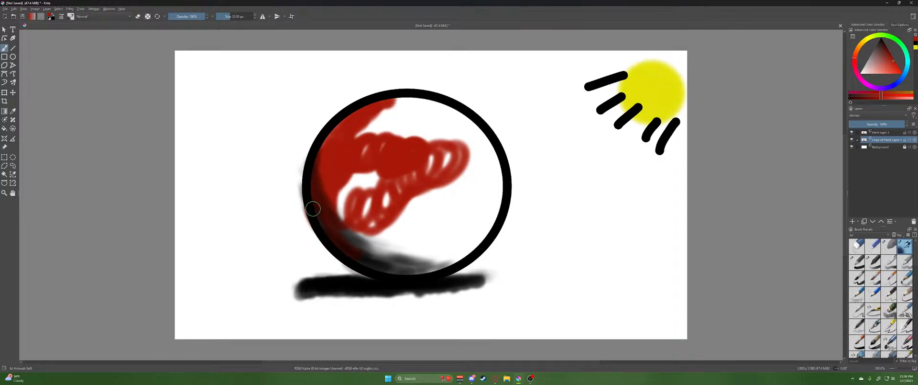
{"action": "mouse_move", "coordinate": [345, 233]}
{"action": "left_mouse_down"}
{"action": "mouse_move", "coordinate": [386, 269]}
{"action": "mouse_move", "coordinate": [447, 263]}
{"action": "mouse_move", "coordinate": [464, 247]}
{"action": "left_mouse_up"}
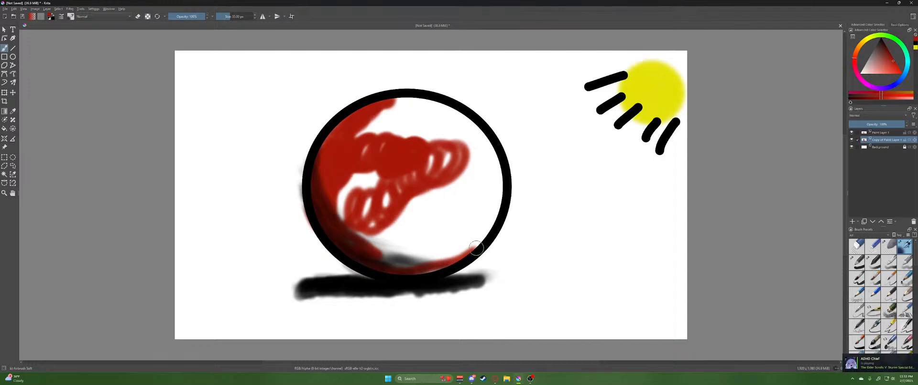
{"action": "mouse_move", "coordinate": [465, 251]}
{"action": "left_mouse_down"}
{"action": "mouse_move", "coordinate": [490, 227]}
{"action": "mouse_move", "coordinate": [500, 187]}
{"action": "left_mouse_up"}
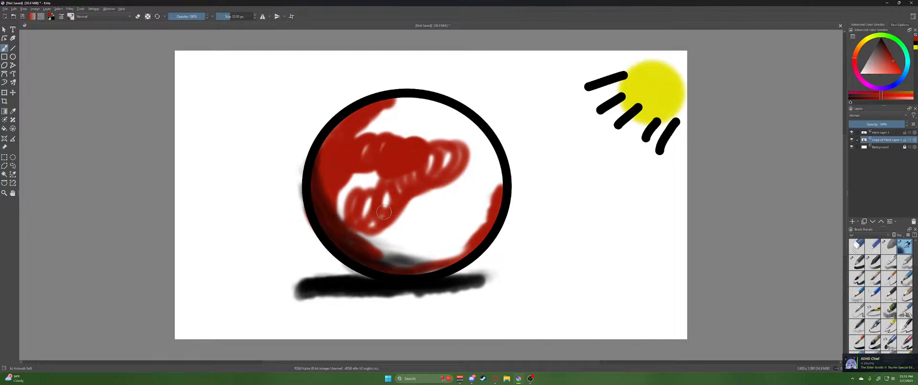
{"action": "mouse_move", "coordinate": [389, 211]}
{"action": "left_mouse_down"}
{"action": "mouse_move", "coordinate": [407, 243]}
{"action": "mouse_move", "coordinate": [386, 254]}
{"action": "mouse_move", "coordinate": [346, 212]}
{"action": "mouse_move", "coordinate": [366, 176]}
{"action": "mouse_move", "coordinate": [387, 174]}
{"action": "mouse_move", "coordinate": [376, 170]}
{"action": "mouse_move", "coordinate": [393, 140]}
{"action": "mouse_move", "coordinate": [381, 121]}
{"action": "mouse_move", "coordinate": [440, 111]}
{"action": "mouse_move", "coordinate": [456, 133]}
{"action": "mouse_move", "coordinate": [482, 139]}
{"action": "mouse_move", "coordinate": [467, 141]}
{"action": "mouse_move", "coordinate": [490, 158]}
{"action": "mouse_move", "coordinate": [493, 187]}
{"action": "mouse_move", "coordinate": [478, 222]}
{"action": "mouse_move", "coordinate": [455, 247]}
{"action": "mouse_move", "coordinate": [391, 262]}
{"action": "mouse_move", "coordinate": [439, 260]}
{"action": "mouse_move", "coordinate": [423, 265]}
{"action": "mouse_move", "coordinate": [452, 246]}
{"action": "mouse_move", "coordinate": [484, 197]}
{"action": "mouse_move", "coordinate": [477, 175]}
{"action": "mouse_move", "coordinate": [438, 224]}
{"action": "mouse_move", "coordinate": [416, 236]}
{"action": "mouse_move", "coordinate": [462, 173]}
{"action": "mouse_move", "coordinate": [394, 241]}
{"action": "mouse_move", "coordinate": [421, 232]}
{"action": "mouse_move", "coordinate": [389, 243]}
{"action": "mouse_move", "coordinate": [421, 246]}
{"action": "mouse_move", "coordinate": [404, 203]}
{"action": "mouse_move", "coordinate": [421, 163]}
{"action": "mouse_move", "coordinate": [452, 167]}
{"action": "mouse_move", "coordinate": [463, 188]}
{"action": "mouse_move", "coordinate": [459, 126]}
{"action": "mouse_move", "coordinate": [469, 133]}
{"action": "mouse_move", "coordinate": [494, 190]}
{"action": "mouse_move", "coordinate": [418, 261]}
{"action": "mouse_move", "coordinate": [340, 254]}
{"action": "mouse_move", "coordinate": [318, 230]}
{"action": "mouse_move", "coordinate": [318, 188]}
{"action": "mouse_move", "coordinate": [335, 139]}
{"action": "mouse_move", "coordinate": [382, 111]}
{"action": "mouse_move", "coordinate": [447, 108]}
{"action": "mouse_move", "coordinate": [453, 167]}
{"action": "mouse_move", "coordinate": [375, 180]}
{"action": "left_mouse_up"}
{"action": "key", "text": "e"}
{"action": "key", "text": "e"}
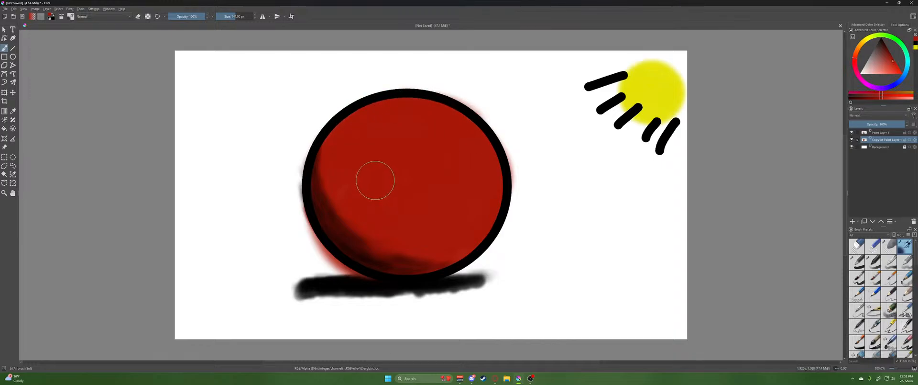
Set the brush colour to black and make Paint Layer 1 the active layer
{"action": "right_click", "coordinate": [568, 140]}
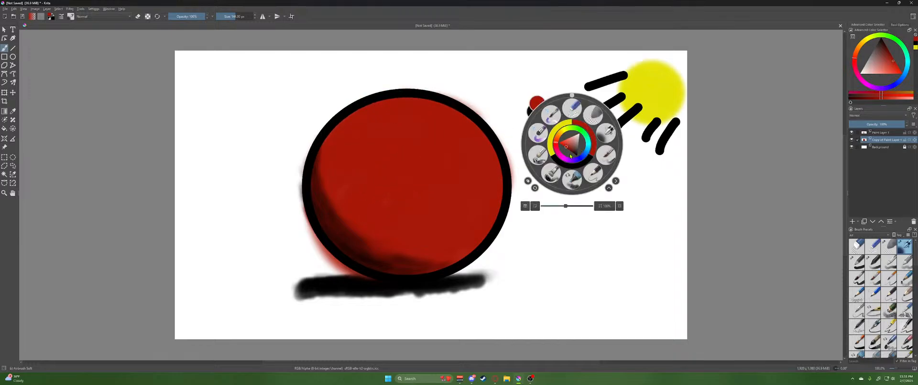
{"action": "left_click", "coordinate": [558, 161]}
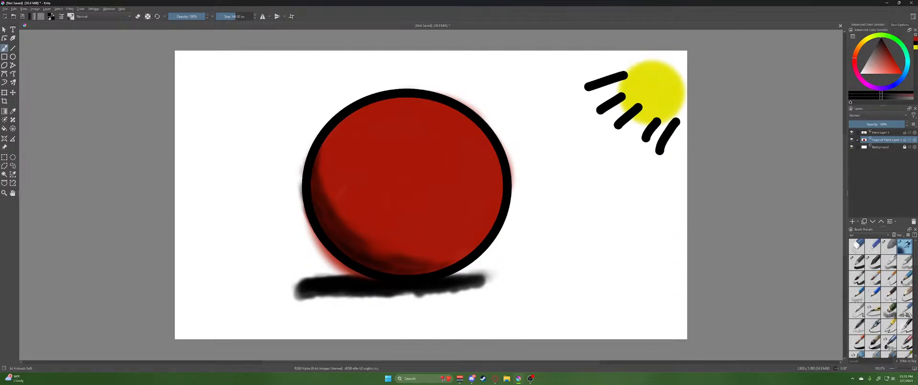
{"action": "left_click", "coordinate": [889, 132]}
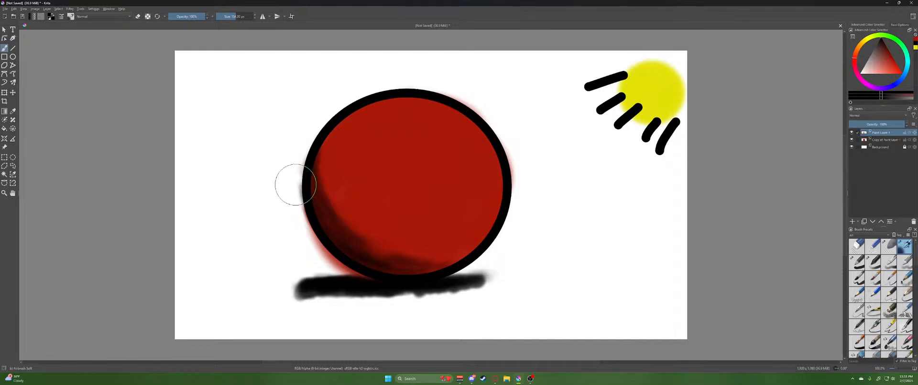
Deepen the black shadow along the red sphere's lower-left inner edge with a smaller soft brush
{"action": "key", "text": "bracketright"}
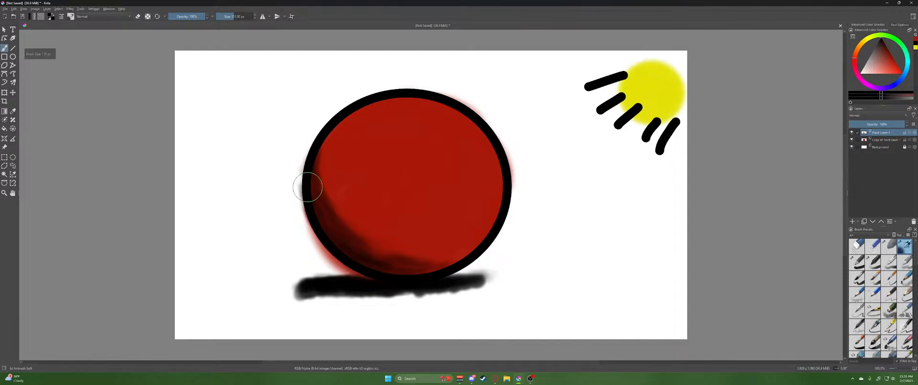
{"action": "key", "text": "bracketleft"}
{"action": "key", "text": "bracketleft"}
{"action": "key", "text": "bracketleft"}
{"action": "key", "text": "bracketleft"}
{"action": "key", "text": "bracketleft"}
{"action": "key", "text": "bracketleft"}
{"action": "key", "text": "bracketleft"}
{"action": "key", "text": "bracketleft"}
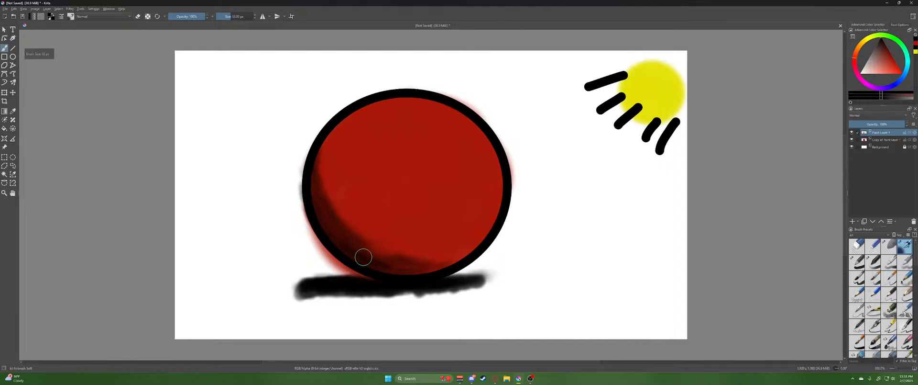
{"action": "key", "text": "bracketleft"}
{"action": "key", "text": "bracketleft"}
{"action": "key", "text": "bracketleft"}
{"action": "key", "text": "bracketleft"}
{"action": "key", "text": "bracketleft"}
{"action": "mouse_move", "coordinate": [356, 257]}
{"action": "left_mouse_down"}
{"action": "mouse_move", "coordinate": [316, 224]}
{"action": "mouse_move", "coordinate": [317, 161]}
{"action": "left_mouse_up"}
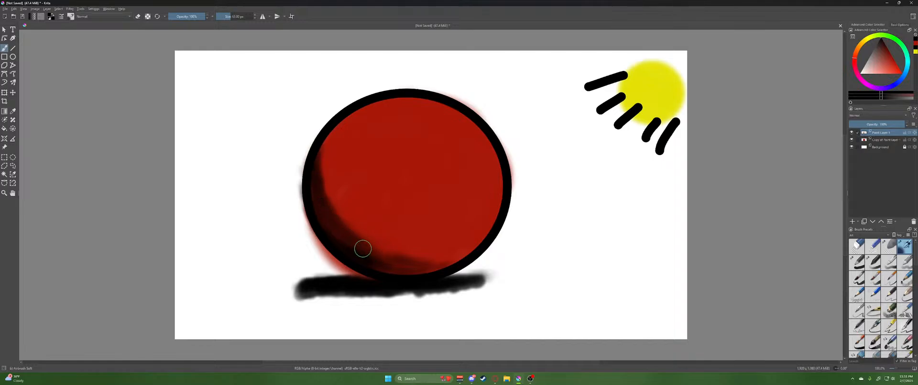
{"action": "mouse_move", "coordinate": [363, 248]}
{"action": "left_mouse_down"}
{"action": "mouse_move", "coordinate": [379, 270]}
{"action": "mouse_move", "coordinate": [472, 254]}
{"action": "mouse_move", "coordinate": [442, 270]}
{"action": "mouse_move", "coordinate": [396, 267]}
{"action": "mouse_move", "coordinate": [349, 242]}
{"action": "mouse_move", "coordinate": [319, 195]}
{"action": "mouse_move", "coordinate": [319, 159]}
{"action": "mouse_move", "coordinate": [355, 218]}
{"action": "mouse_move", "coordinate": [324, 184]}
{"action": "mouse_move", "coordinate": [365, 238]}
{"action": "mouse_move", "coordinate": [334, 211]}
{"action": "mouse_move", "coordinate": [324, 177]}
{"action": "left_mouse_up"}
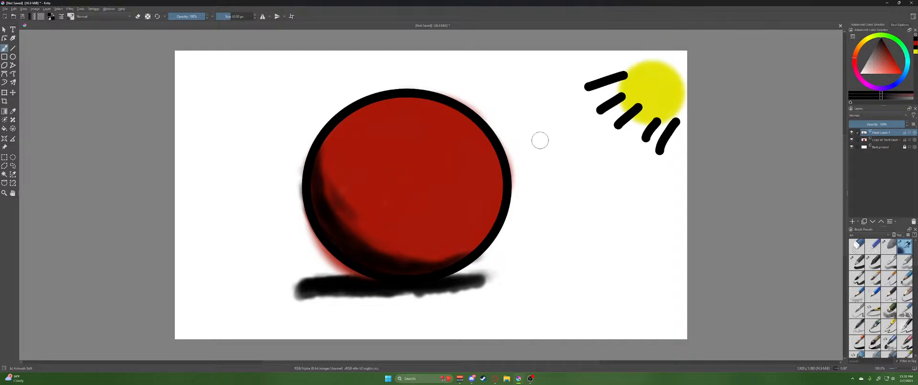
Pick a light grey brush colour and reduce the brush size for painting a highlight
{"action": "key", "text": "e"}
{"action": "right_click", "coordinate": [545, 114]}
{"action": "key", "text": "e"}
{"action": "right_click", "coordinate": [544, 121]}
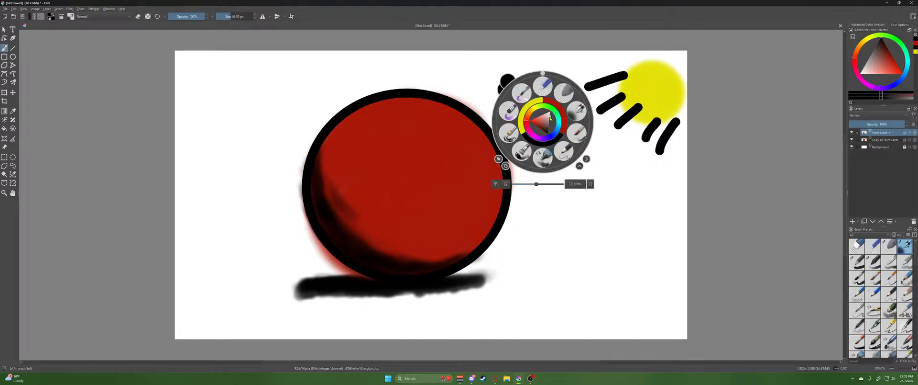
{"action": "left_click", "coordinate": [550, 118]}
{"action": "left_click", "coordinate": [549, 121]}
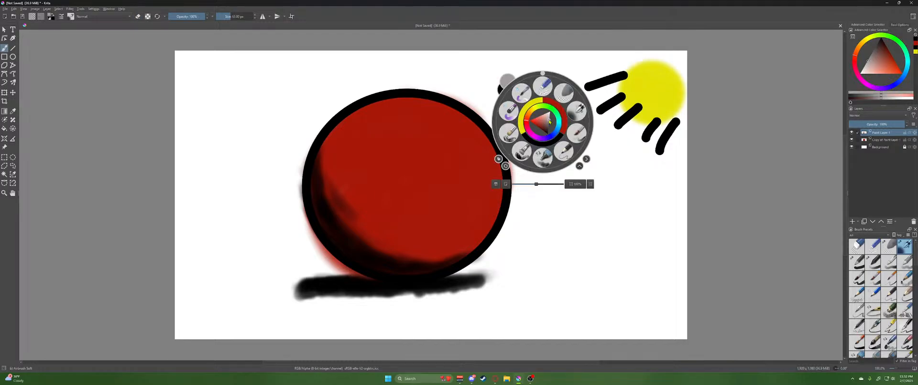
{"action": "left_click", "coordinate": [551, 119]}
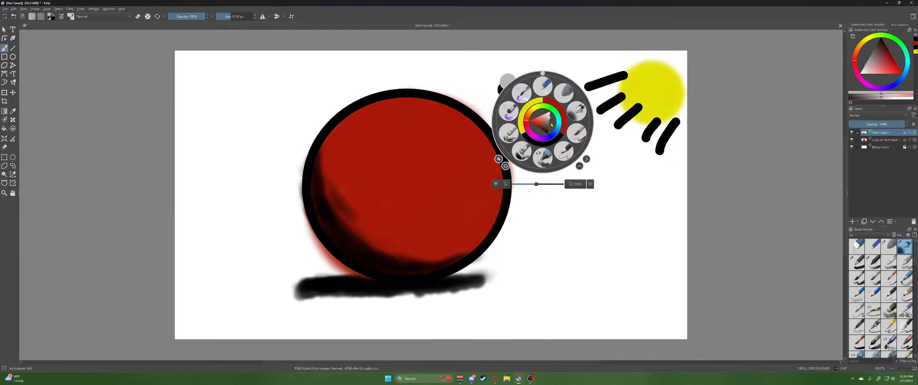
{"action": "left_click", "coordinate": [605, 175]}
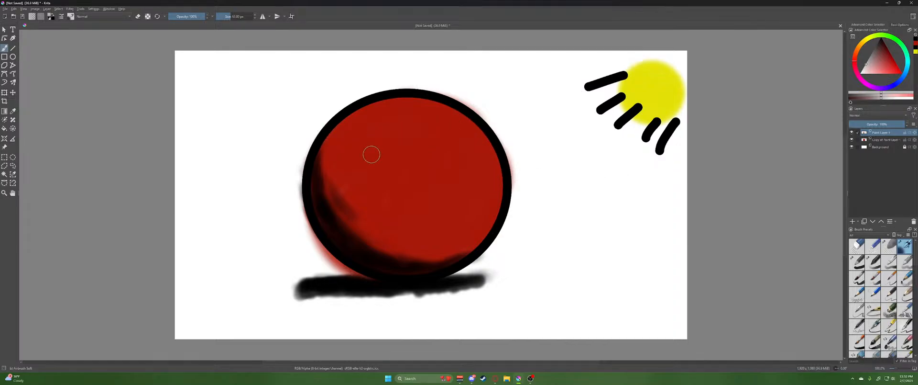
{"action": "key", "text": "bracketleft"}
Try several light grey highlight arcs near the sphere's upper-right edge facing the sun and undo them
{"action": "mouse_move", "coordinate": [458, 125]}
{"action": "left_mouse_down"}
{"action": "mouse_move", "coordinate": [416, 109]}
{"action": "mouse_move", "coordinate": [474, 136]}
{"action": "mouse_move", "coordinate": [411, 111]}
{"action": "left_mouse_up"}
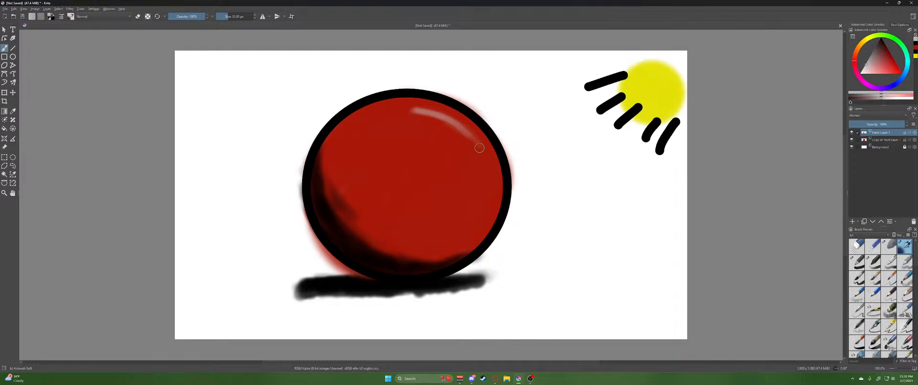
{"action": "left_click_drag", "start_coordinate": [467, 135], "coordinate": [410, 116]}
{"action": "left_click_drag", "start_coordinate": [462, 127], "coordinate": [478, 146]}
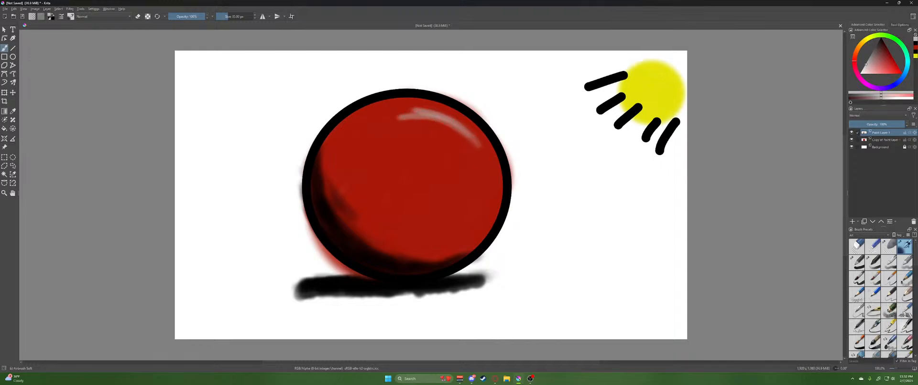
{"action": "key", "text": "ctrl+z"}
{"action": "key", "text": "ctrl+z"}
{"action": "key", "text": "ctrl+z"}
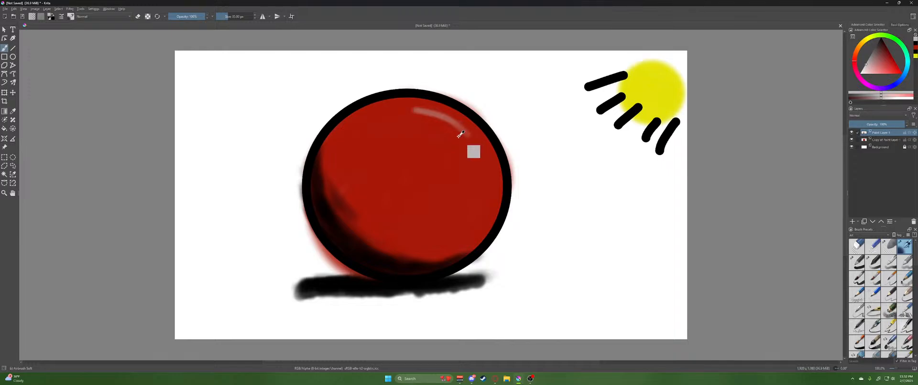
{"action": "key", "text": "ctrl+z"}
Try a curved highlight running further down the sphere's sunlit side and undo its strokes
{"action": "mouse_move", "coordinate": [433, 114]}
{"action": "left_mouse_down"}
{"action": "mouse_move", "coordinate": [467, 131]}
{"action": "mouse_move", "coordinate": [485, 166]}
{"action": "mouse_move", "coordinate": [456, 130]}
{"action": "mouse_move", "coordinate": [405, 124]}
{"action": "mouse_move", "coordinate": [443, 122]}
{"action": "mouse_move", "coordinate": [480, 165]}
{"action": "mouse_move", "coordinate": [464, 139]}
{"action": "mouse_move", "coordinate": [422, 126]}
{"action": "mouse_move", "coordinate": [462, 132]}
{"action": "mouse_move", "coordinate": [488, 156]}
{"action": "left_mouse_up"}
{"action": "key", "text": "ctrl+z"}
{"action": "key", "text": "ctrl+z"}
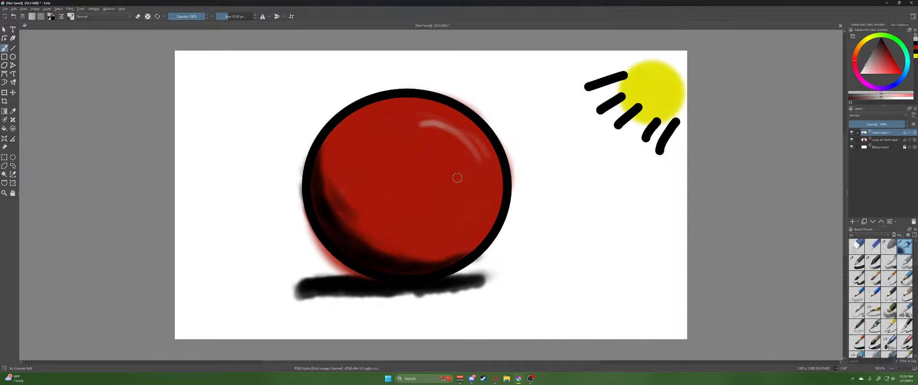
{"action": "key", "text": "ctrl+z"}
{"action": "key", "text": "ctrl+z"}
{"action": "key", "text": "ctrl+z"}
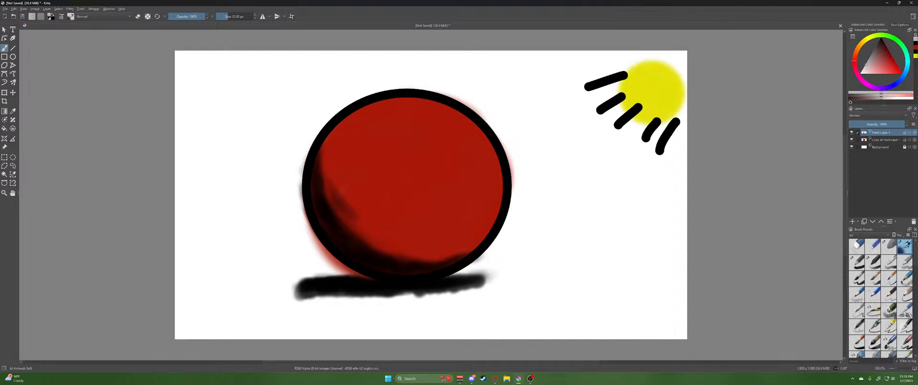
Try a shorter, thicker grey highlight arc inside the sphere's upper-right area and undo it
{"action": "mouse_move", "coordinate": [438, 118]}
{"action": "left_mouse_down"}
{"action": "mouse_move", "coordinate": [465, 135]}
{"action": "mouse_move", "coordinate": [480, 164]}
{"action": "left_mouse_up"}
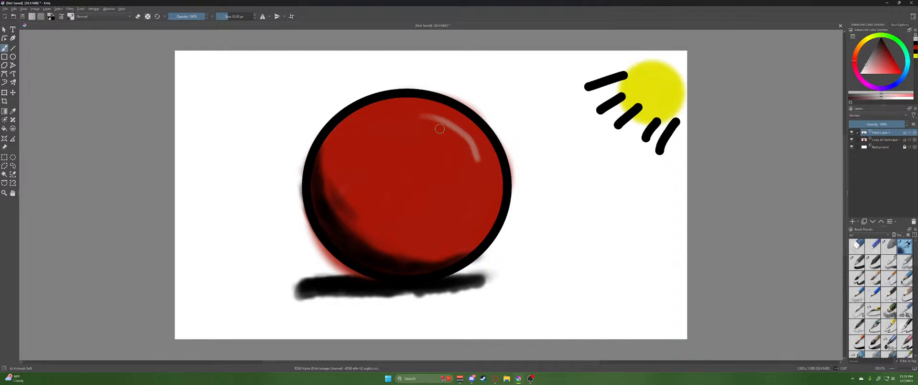
{"action": "mouse_move", "coordinate": [427, 118]}
{"action": "left_mouse_down"}
{"action": "mouse_move", "coordinate": [477, 156]}
{"action": "mouse_move", "coordinate": [433, 124]}
{"action": "mouse_move", "coordinate": [443, 118]}
{"action": "mouse_move", "coordinate": [468, 135]}
{"action": "mouse_move", "coordinate": [484, 160]}
{"action": "left_mouse_up"}
{"action": "key", "text": "ctrl+z"}
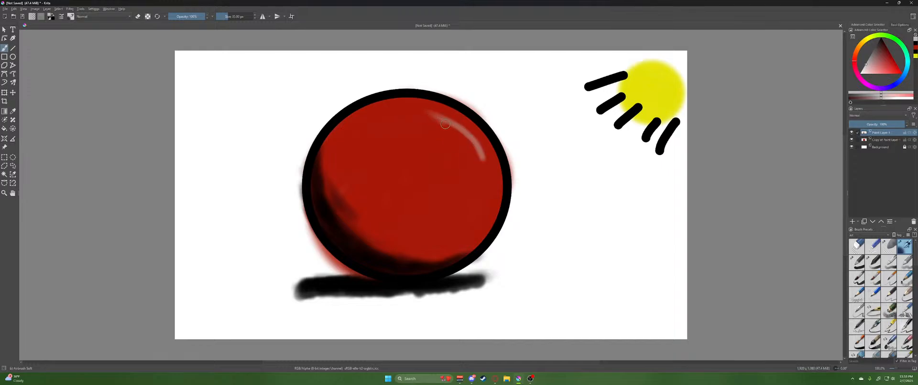
{"action": "left_click_drag", "start_coordinate": [445, 125], "coordinate": [477, 154]}
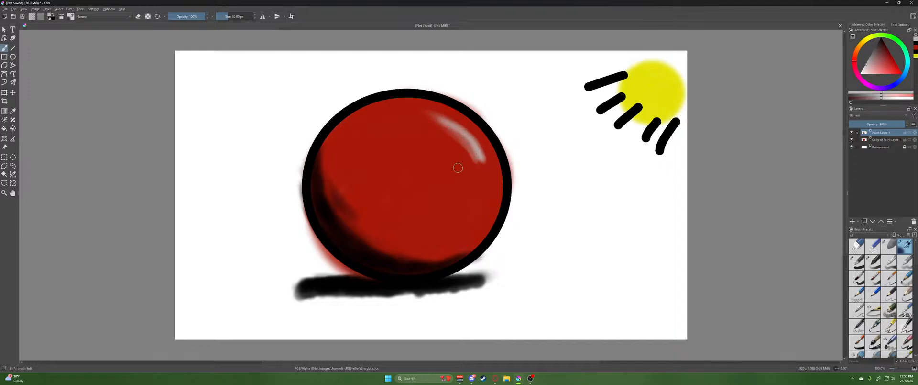
{"action": "key", "text": "ctrl+z"}
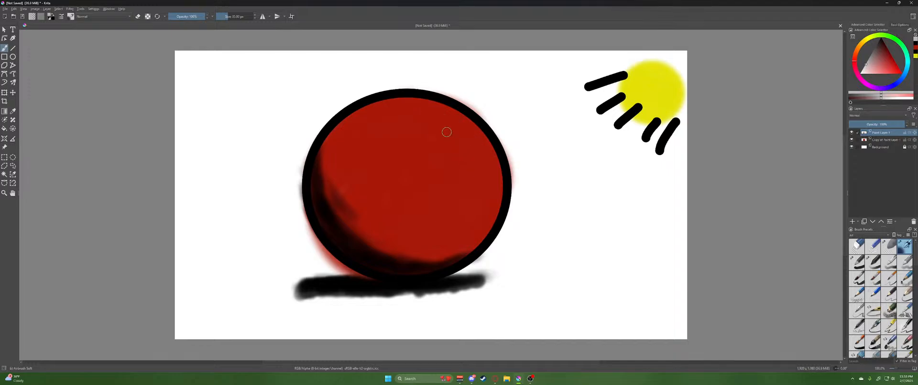
Try a longer highlight arc from the sphere's top to its right side, compare it using undo and redo, and remove it
{"action": "mouse_move", "coordinate": [407, 105]}
{"action": "left_mouse_down"}
{"action": "mouse_move", "coordinate": [442, 110]}
{"action": "mouse_move", "coordinate": [486, 160]}
{"action": "left_mouse_up"}
{"action": "key", "text": "ctrl+z"}
{"action": "key", "text": "ctrl+z"}
{"action": "key", "text": "ctrl+z"}
{"action": "key", "text": "ctrl+shift+z"}
{"action": "key", "text": "ctrl+shift+z"}
{"action": "key", "text": "ctrl+z"}
{"action": "key", "text": "ctrl+z"}
Paint a faint light grey highlight hugging the inside of the sphere's outline from the upper right to the top
{"action": "left_click_drag", "start_coordinate": [484, 139], "coordinate": [428, 114]}
{"action": "key", "text": "ctrl+z"}
{"action": "left_click_drag", "start_coordinate": [480, 135], "coordinate": [452, 109]}
{"action": "mouse_move", "coordinate": [477, 130]}
{"action": "left_mouse_down"}
{"action": "mouse_move", "coordinate": [447, 109]}
{"action": "mouse_move", "coordinate": [401, 98]}
{"action": "left_mouse_up"}
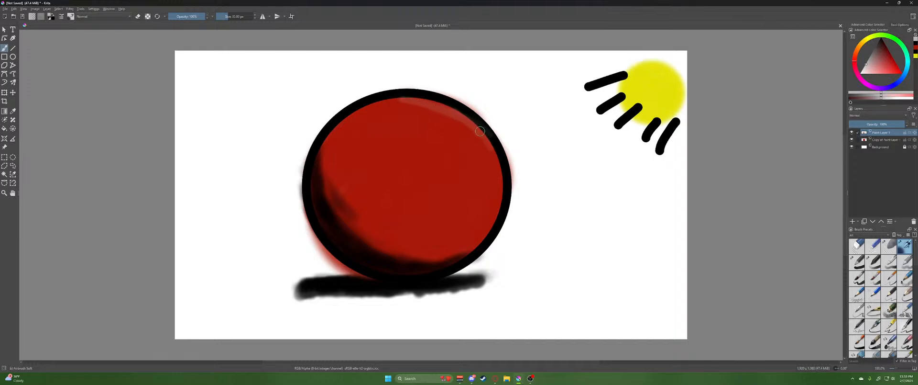
Undo the faint highlight along the sphere's outline and make the copied paint layer active
{"action": "key", "text": "ctrl+z"}
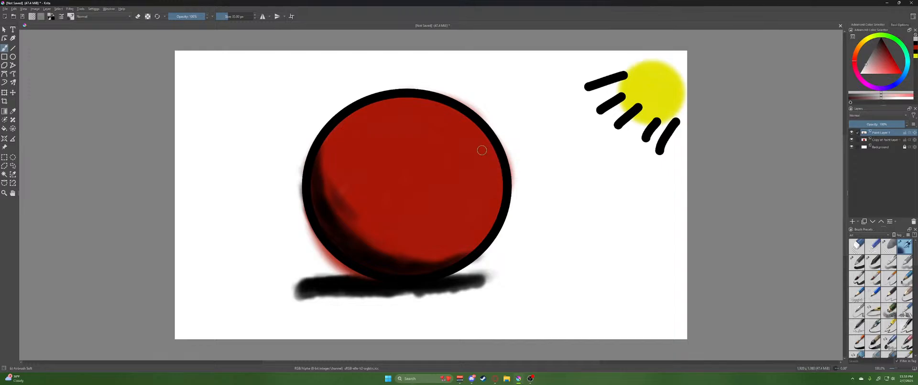
{"action": "left_click", "coordinate": [885, 141]}
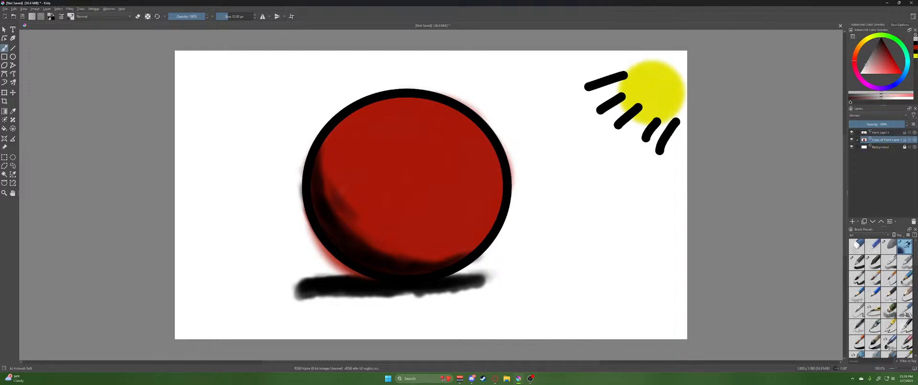
Try several light grey highlight arcs inside the sphere's upper-right outline on the copied layer, undoing each one
{"action": "left_click_drag", "start_coordinate": [446, 107], "coordinate": [500, 161]}
{"action": "key", "text": "ctrl+z"}
{"action": "mouse_move", "coordinate": [447, 108]}
{"action": "left_mouse_down"}
{"action": "mouse_move", "coordinate": [481, 130]}
{"action": "mouse_move", "coordinate": [498, 160]}
{"action": "mouse_move", "coordinate": [464, 118]}
{"action": "mouse_move", "coordinate": [419, 107]}
{"action": "mouse_move", "coordinate": [443, 104]}
{"action": "mouse_move", "coordinate": [475, 119]}
{"action": "mouse_move", "coordinate": [494, 137]}
{"action": "mouse_move", "coordinate": [496, 157]}
{"action": "mouse_move", "coordinate": [473, 127]}
{"action": "mouse_move", "coordinate": [431, 108]}
{"action": "mouse_move", "coordinate": [478, 129]}
{"action": "mouse_move", "coordinate": [496, 153]}
{"action": "mouse_move", "coordinate": [482, 129]}
{"action": "mouse_move", "coordinate": [441, 110]}
{"action": "left_mouse_up"}
{"action": "key", "text": "ctrl+z"}
{"action": "key", "text": "ctrl+z"}
{"action": "key", "text": "ctrl+z"}
{"action": "key", "text": "ctrl+z"}
{"action": "key", "text": "ctrl+z"}
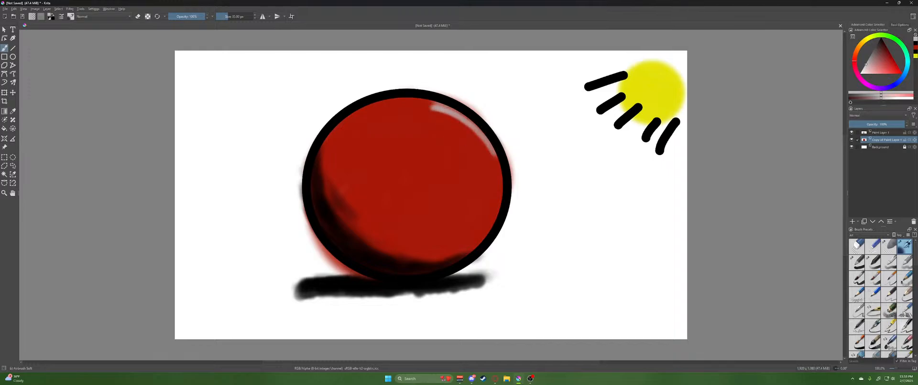
{"action": "left_click_drag", "start_coordinate": [425, 101], "coordinate": [488, 135]}
{"action": "key", "text": "ctrl+z"}
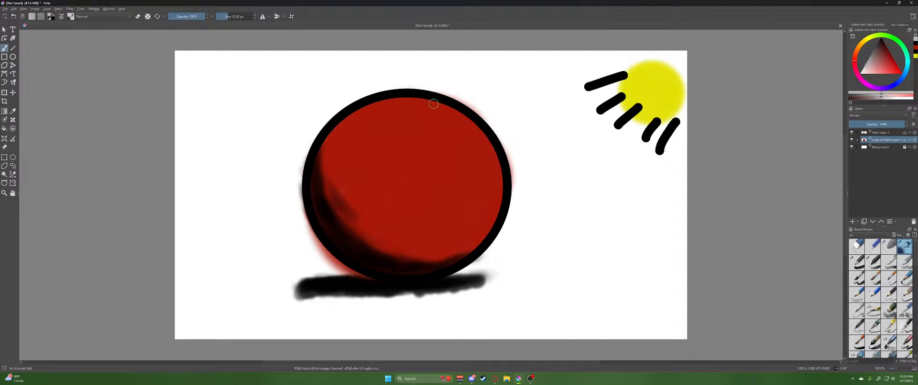
Paint a thick light grey highlight arc inside the sphere's upper-right outline, extending it past the top and down the right side
{"action": "left_click_drag", "start_coordinate": [434, 104], "coordinate": [488, 148]}
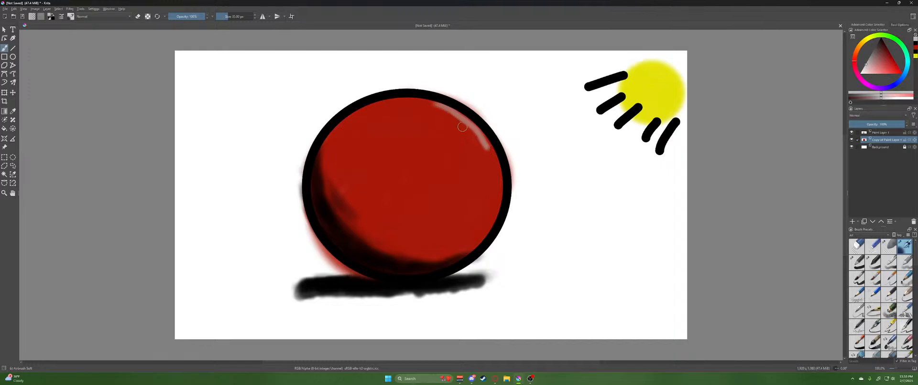
{"action": "left_click_drag", "start_coordinate": [429, 103], "coordinate": [464, 129]}
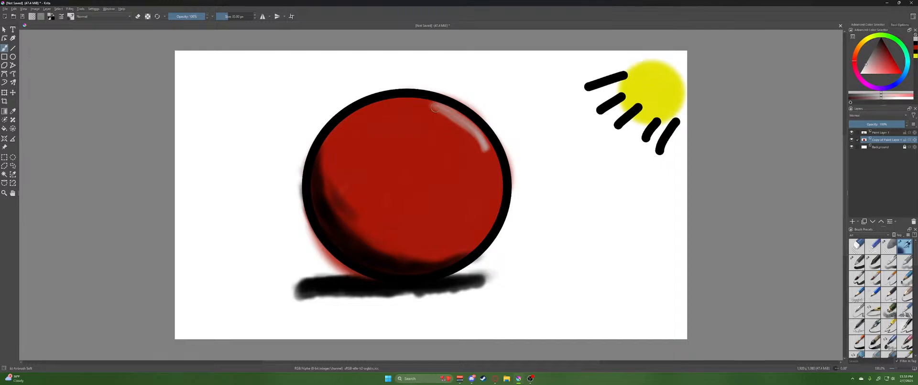
{"action": "mouse_move", "coordinate": [435, 108]}
{"action": "left_mouse_down"}
{"action": "mouse_move", "coordinate": [473, 145]}
{"action": "mouse_move", "coordinate": [462, 128]}
{"action": "mouse_move", "coordinate": [408, 107]}
{"action": "left_mouse_up"}
{"action": "key", "text": "ctrl+z"}
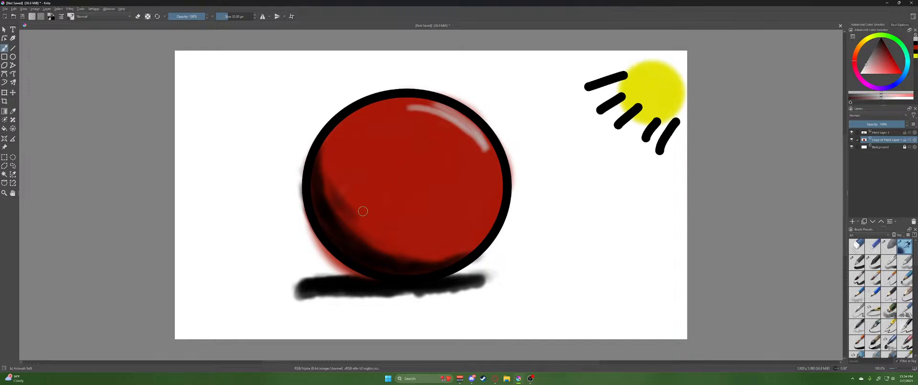
{"action": "mouse_move", "coordinate": [357, 238]}
{"action": "left_mouse_down"}
{"action": "mouse_move", "coordinate": [332, 220]}
{"action": "mouse_move", "coordinate": [325, 207]}
{"action": "mouse_move", "coordinate": [333, 196]}
{"action": "left_mouse_up"}
{"action": "left_click_drag", "start_coordinate": [429, 103], "coordinate": [407, 103]}
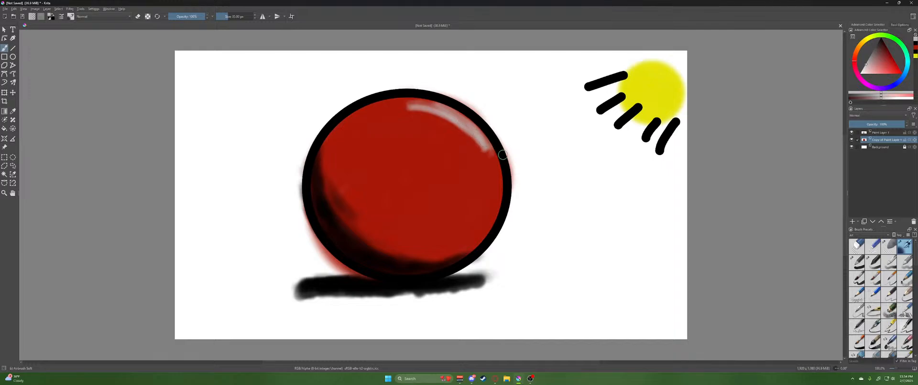
{"action": "mouse_move", "coordinate": [502, 154]}
{"action": "left_mouse_down"}
{"action": "mouse_move", "coordinate": [478, 158]}
{"action": "mouse_move", "coordinate": [489, 151]}
{"action": "mouse_move", "coordinate": [484, 133]}
{"action": "mouse_move", "coordinate": [481, 146]}
{"action": "mouse_move", "coordinate": [407, 104]}
{"action": "mouse_move", "coordinate": [428, 120]}
{"action": "left_mouse_up"}
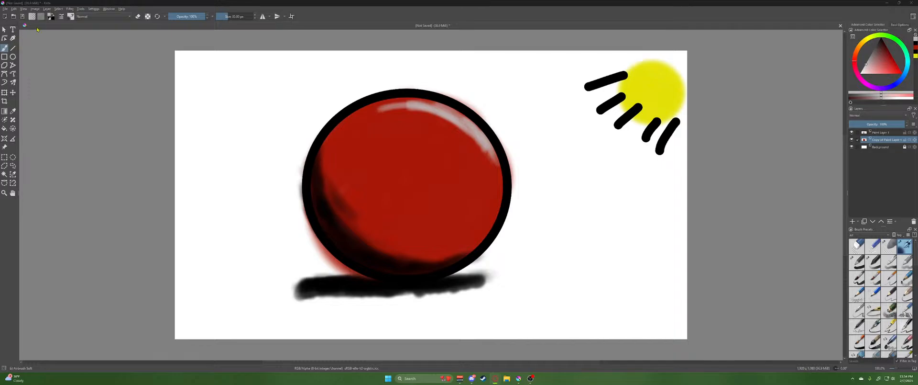
Switch the brush to eraser mode, enlarge it, and erase the red fill and highlight inside the circle on the copied layer
{"action": "left_click", "coordinate": [138, 16]}
{"action": "key", "text": "bracketleft"}
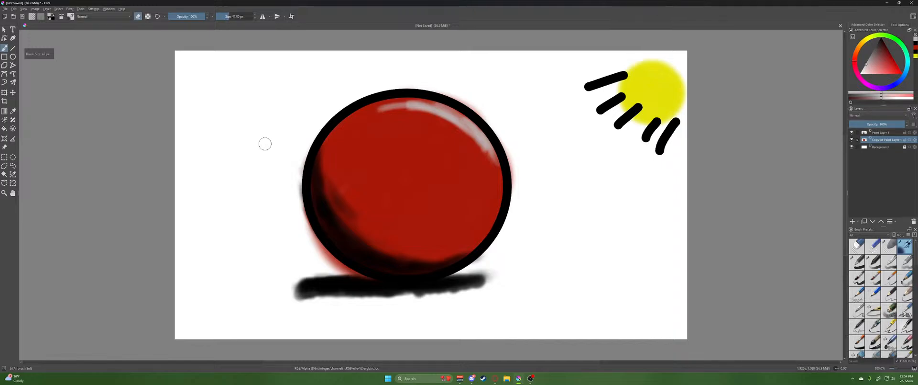
{"action": "key", "text": "bracketright"}
{"action": "key", "text": "bracketright"}
{"action": "key", "text": "bracketright"}
{"action": "key", "text": "bracketright"}
{"action": "mouse_move", "coordinate": [319, 127]}
{"action": "left_mouse_down"}
{"action": "mouse_move", "coordinate": [328, 158]}
{"action": "mouse_move", "coordinate": [363, 113]}
{"action": "mouse_move", "coordinate": [341, 140]}
{"action": "mouse_move", "coordinate": [330, 201]}
{"action": "mouse_move", "coordinate": [363, 219]}
{"action": "mouse_move", "coordinate": [430, 230]}
{"action": "mouse_move", "coordinate": [460, 220]}
{"action": "mouse_move", "coordinate": [479, 183]}
{"action": "mouse_move", "coordinate": [523, 164]}
{"action": "mouse_move", "coordinate": [497, 225]}
{"action": "mouse_move", "coordinate": [393, 262]}
{"action": "mouse_move", "coordinate": [301, 210]}
{"action": "mouse_move", "coordinate": [378, 260]}
{"action": "mouse_move", "coordinate": [466, 239]}
{"action": "mouse_move", "coordinate": [303, 225]}
{"action": "mouse_move", "coordinate": [354, 264]}
{"action": "mouse_move", "coordinate": [411, 242]}
{"action": "mouse_move", "coordinate": [334, 220]}
{"action": "mouse_move", "coordinate": [435, 230]}
{"action": "mouse_move", "coordinate": [399, 222]}
{"action": "left_mouse_up"}
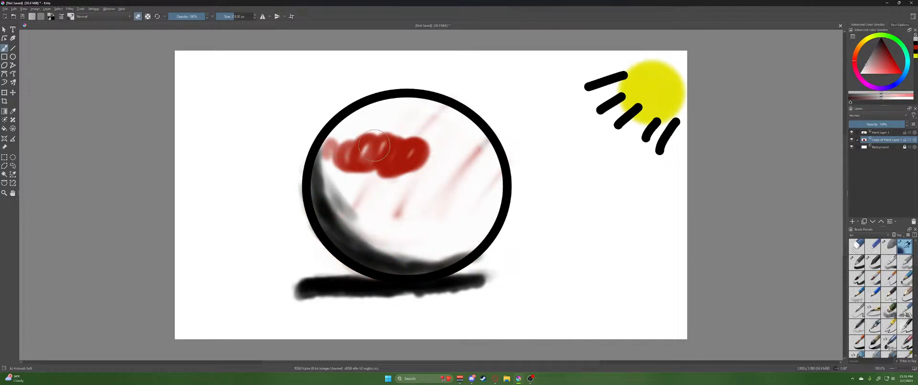
{"action": "mouse_move", "coordinate": [374, 144]}
{"action": "left_mouse_down"}
{"action": "mouse_move", "coordinate": [383, 153]}
{"action": "mouse_move", "coordinate": [425, 124]}
{"action": "mouse_move", "coordinate": [498, 154]}
{"action": "mouse_move", "coordinate": [458, 161]}
{"action": "mouse_move", "coordinate": [404, 205]}
{"action": "mouse_move", "coordinate": [399, 154]}
{"action": "mouse_move", "coordinate": [329, 178]}
{"action": "left_mouse_up"}
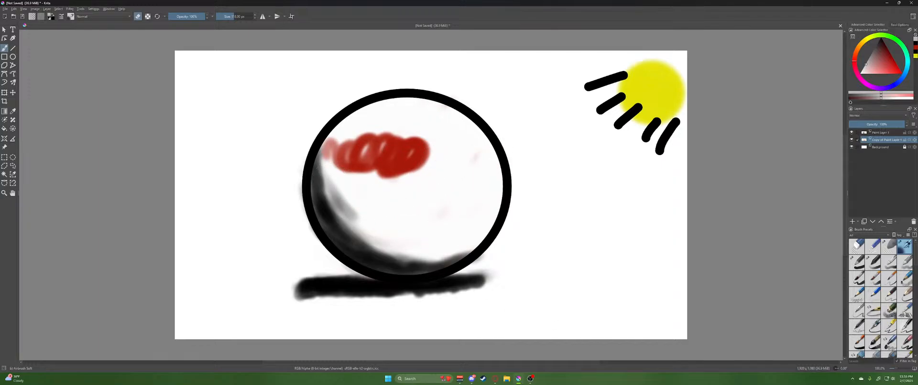
Switch to Voicemeeter Banana, raise the gain fader of Stereo Input 1 slightly, and return to Krita
{"action": "left_click", "coordinate": [459, 379]}
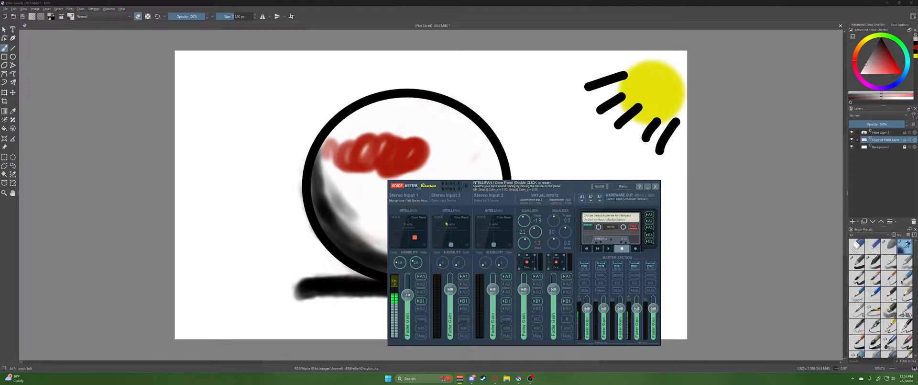
{"action": "left_click_drag", "start_coordinate": [407, 296], "coordinate": [407, 291]}
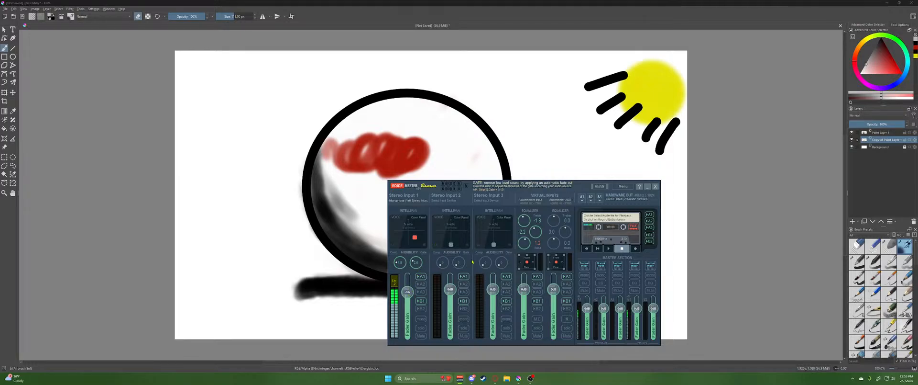
{"action": "left_click", "coordinate": [648, 186]}
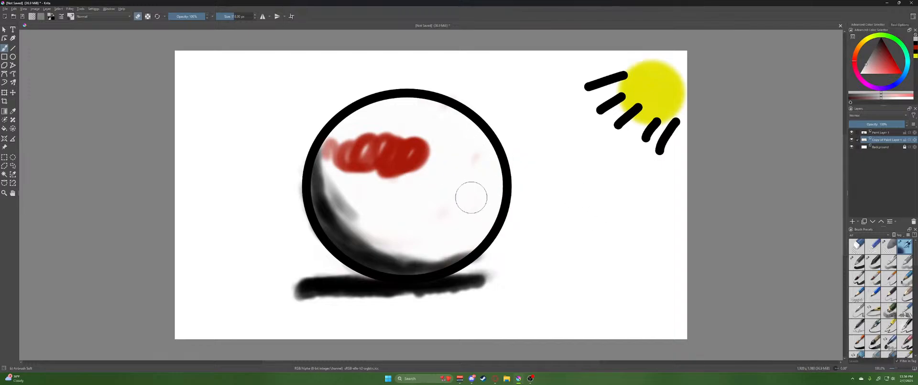
Remove the copied paint layer and make the remaining paint layer active
{"action": "right_click", "coordinate": [883, 141]}
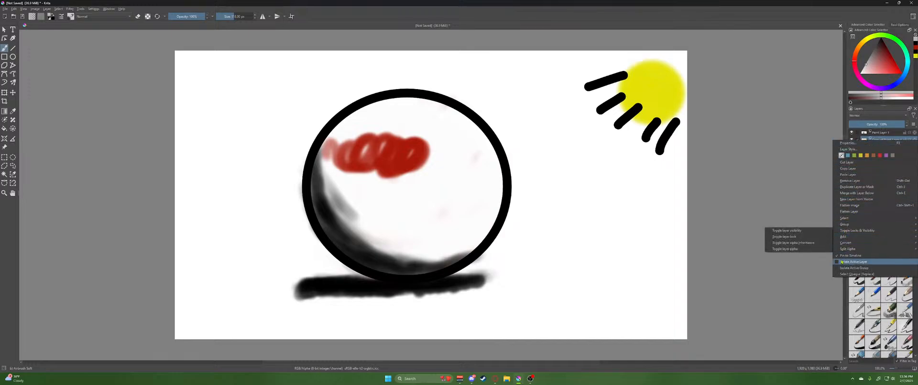
{"action": "left_click", "coordinate": [859, 182]}
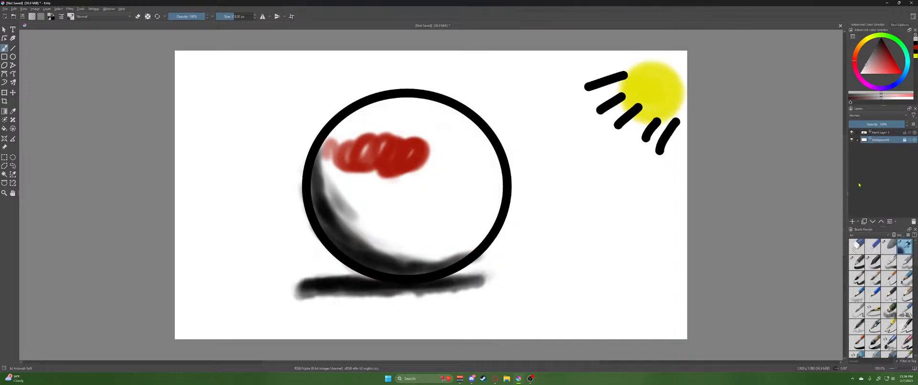
{"action": "left_click", "coordinate": [501, 186]}
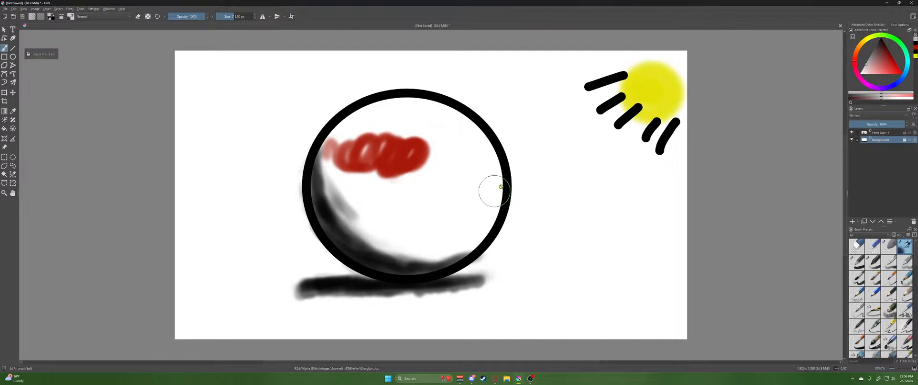
{"action": "left_click", "coordinate": [886, 133]}
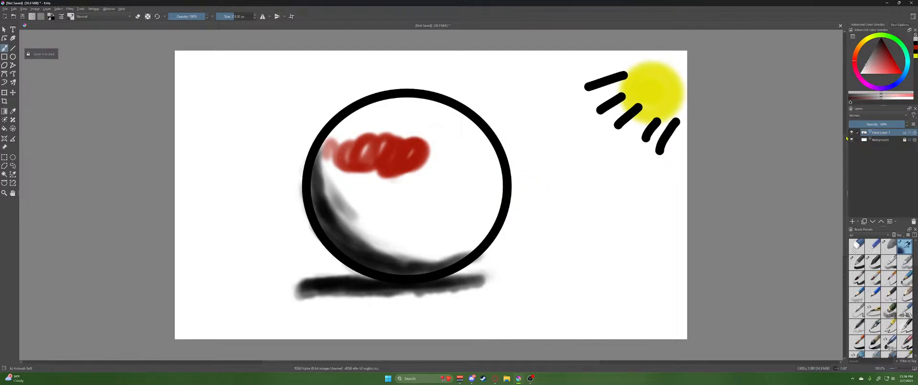
Change the brush colour from grey to white and paint over the right part of the red scribble inside the circle
{"action": "mouse_move", "coordinate": [433, 165]}
{"action": "left_mouse_down"}
{"action": "mouse_move", "coordinate": [431, 146]}
{"action": "mouse_move", "coordinate": [391, 173]}
{"action": "mouse_move", "coordinate": [400, 142]}
{"action": "left_mouse_up"}
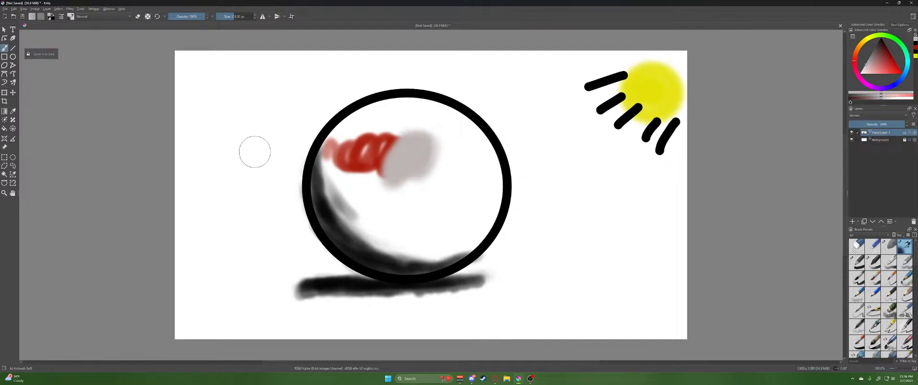
{"action": "right_click", "coordinate": [270, 151]}
{"action": "left_click_drag", "start_coordinate": [279, 149], "coordinate": [278, 163]}
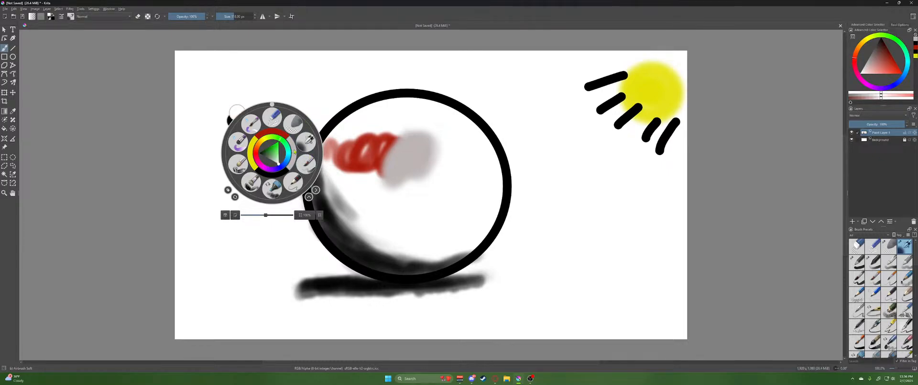
{"action": "left_click", "coordinate": [256, 156]}
{"action": "left_click", "coordinate": [255, 153]}
{"action": "left_click_drag", "start_coordinate": [256, 151], "coordinate": [257, 155]}
{"action": "left_click", "coordinate": [412, 133]}
{"action": "mouse_move", "coordinate": [400, 137]}
{"action": "left_mouse_down"}
{"action": "mouse_move", "coordinate": [392, 161]}
{"action": "mouse_move", "coordinate": [421, 162]}
{"action": "left_mouse_up"}
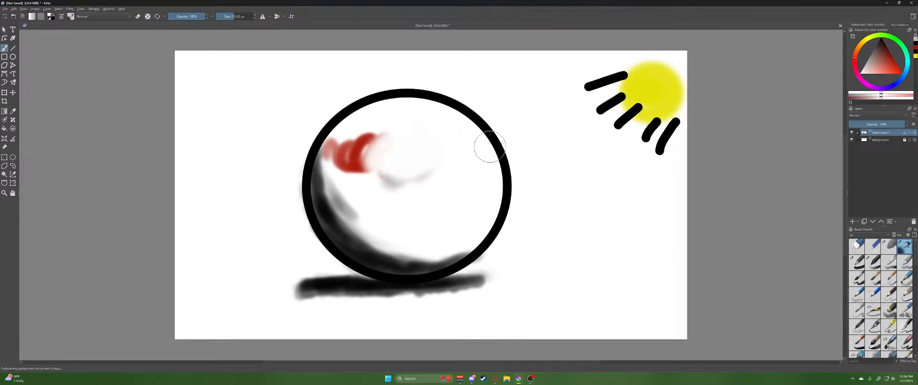
Switch to the Basic-1 brush preset, enlarge it, and cover the whole drawing on the canvas with white
{"action": "left_click", "coordinate": [859, 262]}
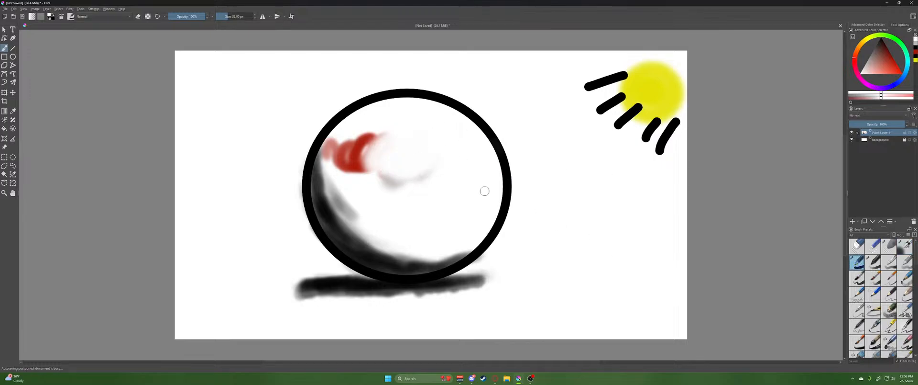
{"action": "left_click_drag", "start_coordinate": [340, 208], "coordinate": [354, 211]}
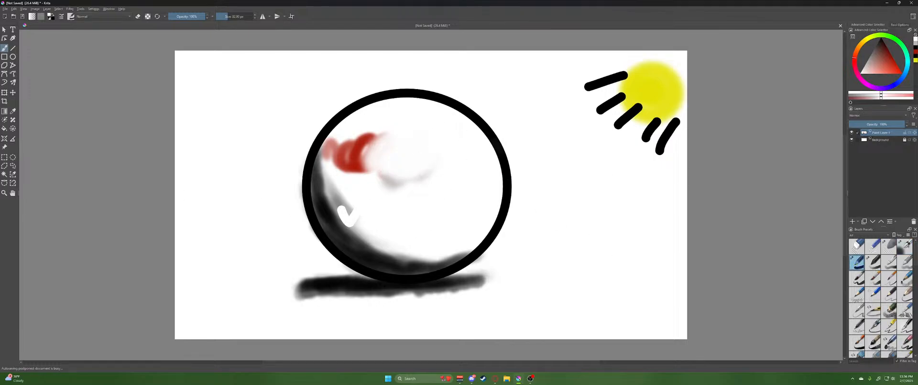
{"action": "key", "text": "bracketright"}
{"action": "key", "text": "bracketright"}
{"action": "key", "text": "bracketright"}
{"action": "key", "text": "bracketright"}
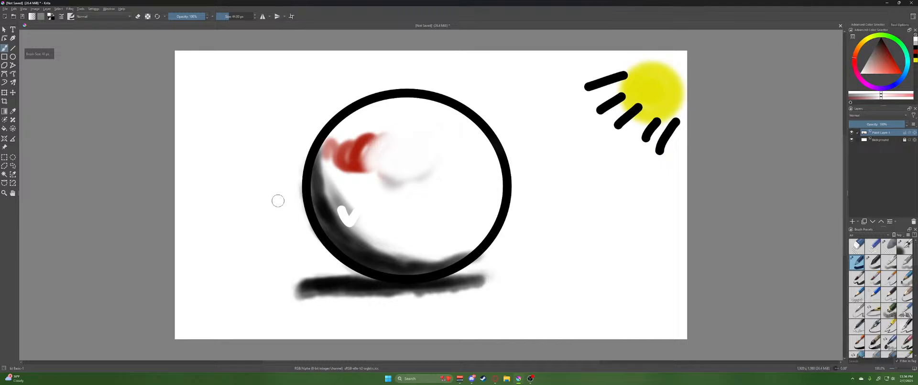
{"action": "key", "text": "bracketright"}
{"action": "key", "text": "bracketright"}
{"action": "key", "text": "bracketright"}
{"action": "key", "text": "bracketright"}
{"action": "key", "text": "bracketright"}
{"action": "key", "text": "bracketright"}
{"action": "key", "text": "bracketright"}
{"action": "mouse_move", "coordinate": [309, 196]}
{"action": "left_mouse_down"}
{"action": "mouse_move", "coordinate": [334, 170]}
{"action": "mouse_move", "coordinate": [304, 140]}
{"action": "mouse_move", "coordinate": [349, 106]}
{"action": "mouse_move", "coordinate": [340, 129]}
{"action": "mouse_move", "coordinate": [358, 136]}
{"action": "mouse_move", "coordinate": [444, 98]}
{"action": "mouse_move", "coordinate": [494, 104]}
{"action": "mouse_move", "coordinate": [487, 158]}
{"action": "mouse_move", "coordinate": [519, 167]}
{"action": "mouse_move", "coordinate": [495, 212]}
{"action": "mouse_move", "coordinate": [489, 248]}
{"action": "mouse_move", "coordinate": [505, 251]}
{"action": "mouse_move", "coordinate": [455, 283]}
{"action": "mouse_move", "coordinate": [433, 267]}
{"action": "mouse_move", "coordinate": [378, 300]}
{"action": "mouse_move", "coordinate": [368, 297]}
{"action": "mouse_move", "coordinate": [393, 247]}
{"action": "mouse_move", "coordinate": [299, 273]}
{"action": "mouse_move", "coordinate": [302, 250]}
{"action": "mouse_move", "coordinate": [409, 119]}
{"action": "mouse_move", "coordinate": [393, 188]}
{"action": "left_mouse_up"}
{"action": "mouse_move", "coordinate": [542, 159]}
{"action": "left_mouse_down"}
{"action": "mouse_move", "coordinate": [637, 70]}
{"action": "mouse_move", "coordinate": [606, 79]}
{"action": "mouse_move", "coordinate": [613, 98]}
{"action": "mouse_move", "coordinate": [688, 96]}
{"action": "mouse_move", "coordinate": [648, 144]}
{"action": "mouse_move", "coordinate": [654, 167]}
{"action": "mouse_move", "coordinate": [689, 169]}
{"action": "left_mouse_up"}
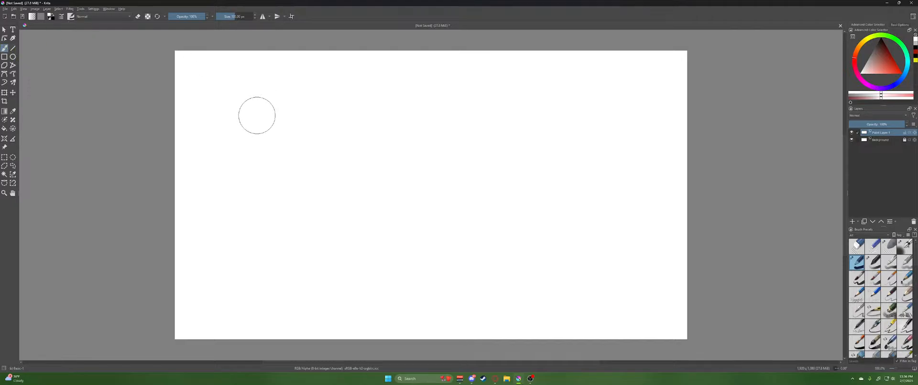
Reduce the size of the Basic-1 brush
{"action": "key", "text": "bracketleft"}
{"action": "key", "text": "bracketleft"}
{"action": "key", "text": "bracketleft"}
{"action": "key", "text": "bracketleft"}
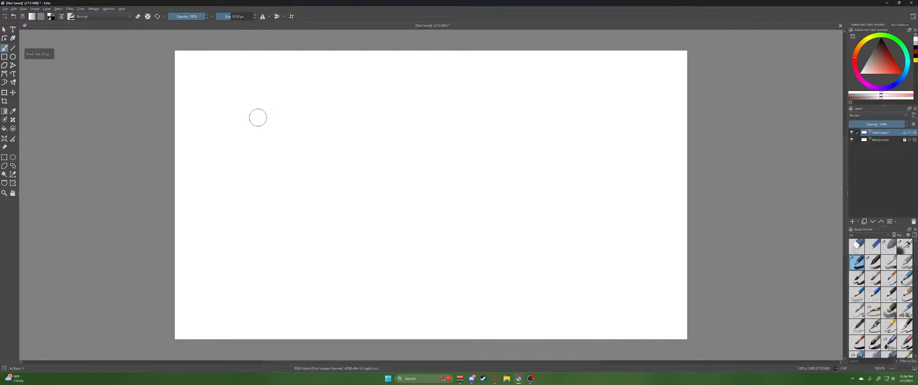
{"action": "key", "text": "bracketleft"}
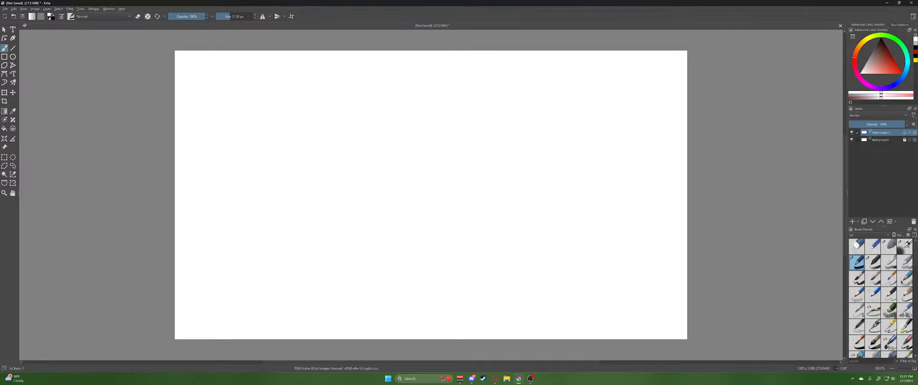
Choose the Basic-3 Flow brush preset and set the brush colour to black
{"action": "left_click", "coordinate": [890, 266]}
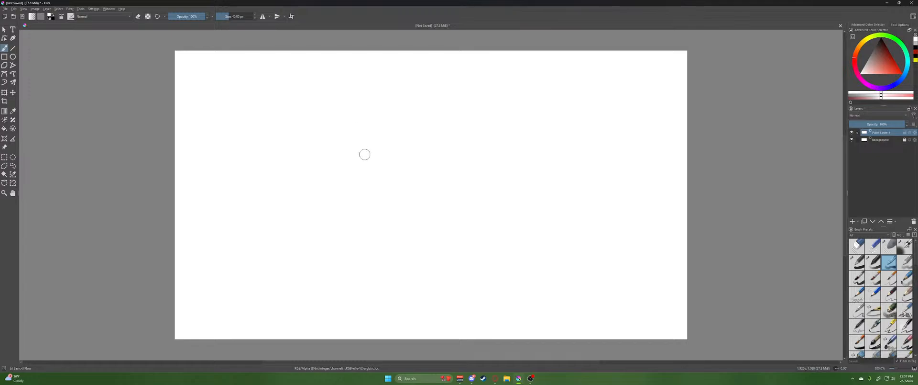
{"action": "right_click", "coordinate": [361, 157]}
{"action": "left_click_drag", "start_coordinate": [366, 166], "coordinate": [366, 173]}
{"action": "left_click", "coordinate": [285, 174]}
Draw a series of long diagonal black strokes with varying pen pressure across the blank canvas
{"action": "left_click_drag", "start_coordinate": [269, 169], "coordinate": [343, 113]}
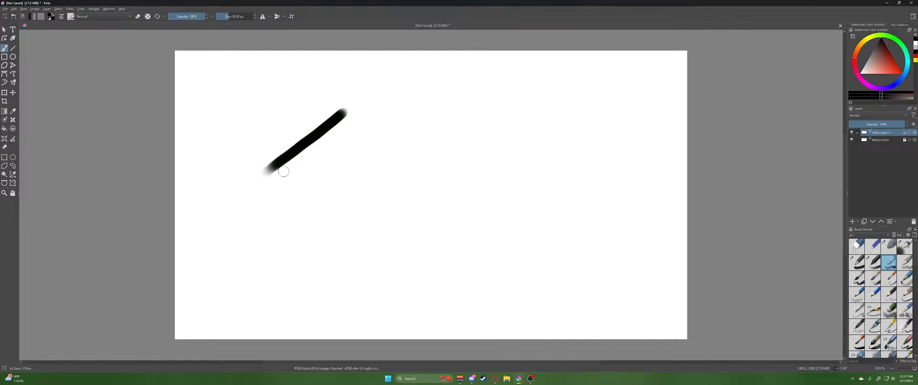
{"action": "left_click_drag", "start_coordinate": [288, 186], "coordinate": [434, 102]}
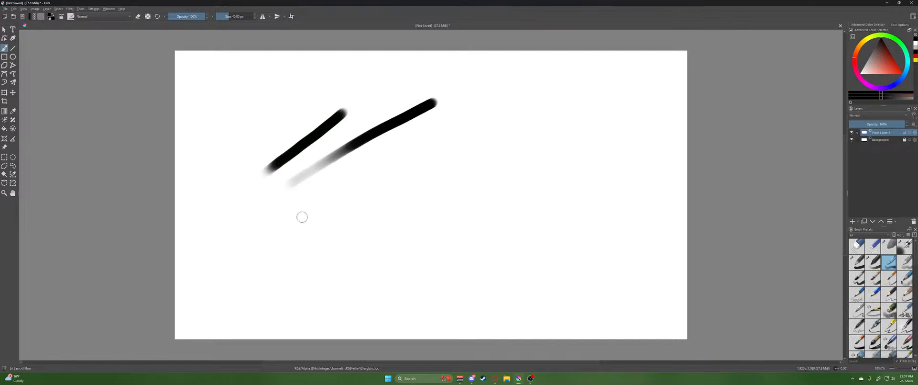
{"action": "left_click_drag", "start_coordinate": [301, 218], "coordinate": [474, 130]}
{"action": "mouse_move", "coordinate": [333, 249]}
{"action": "left_mouse_down"}
{"action": "mouse_move", "coordinate": [406, 201]}
{"action": "mouse_move", "coordinate": [509, 159]}
{"action": "left_mouse_up"}
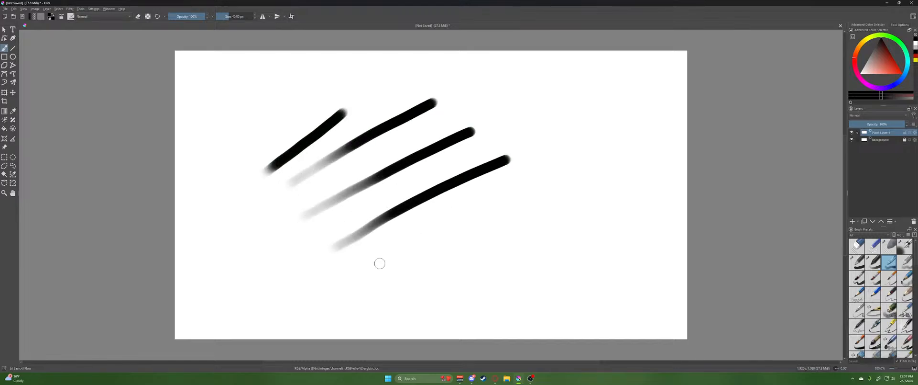
{"action": "mouse_move", "coordinate": [380, 263]}
{"action": "left_mouse_down"}
{"action": "mouse_move", "coordinate": [653, 121]}
{"action": "mouse_move", "coordinate": [295, 293]}
{"action": "mouse_move", "coordinate": [631, 112]}
{"action": "mouse_move", "coordinate": [403, 202]}
{"action": "mouse_move", "coordinate": [243, 287]}
{"action": "mouse_move", "coordinate": [375, 195]}
{"action": "mouse_move", "coordinate": [613, 58]}
{"action": "mouse_move", "coordinate": [495, 102]}
{"action": "mouse_move", "coordinate": [229, 257]}
{"action": "mouse_move", "coordinate": [504, 102]}
{"action": "mouse_move", "coordinate": [590, 66]}
{"action": "mouse_move", "coordinate": [618, 68]}
{"action": "mouse_move", "coordinate": [608, 90]}
{"action": "mouse_move", "coordinate": [334, 227]}
{"action": "left_mouse_up"}
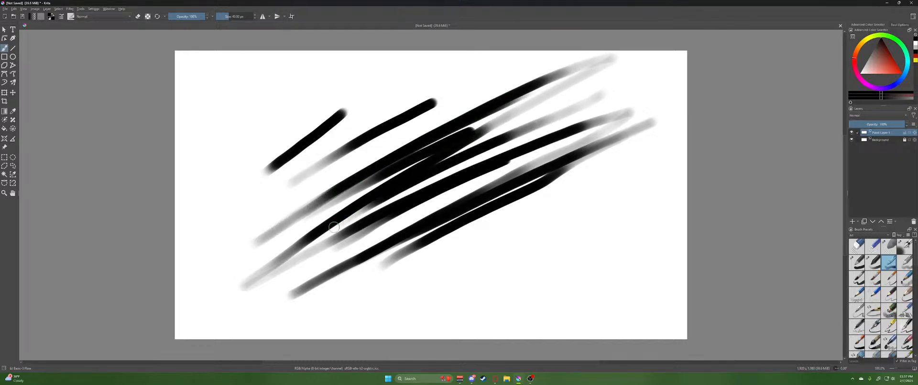
Add a long sweeping black stroke below the diagonals and several short curved hooks in the canvas's lower-right area
{"action": "mouse_move", "coordinate": [289, 296]}
{"action": "left_mouse_down"}
{"action": "mouse_move", "coordinate": [606, 185]}
{"action": "mouse_move", "coordinate": [524, 275]}
{"action": "mouse_move", "coordinate": [510, 306]}
{"action": "mouse_move", "coordinate": [507, 257]}
{"action": "mouse_move", "coordinate": [507, 287]}
{"action": "mouse_move", "coordinate": [526, 305]}
{"action": "left_mouse_up"}
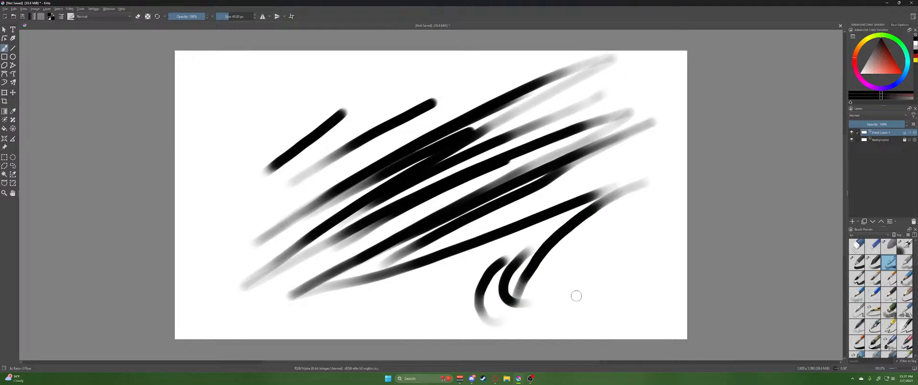
{"action": "left_click_drag", "start_coordinate": [577, 295], "coordinate": [575, 264]}
{"action": "mouse_move", "coordinate": [602, 236]}
{"action": "left_mouse_down"}
{"action": "mouse_move", "coordinate": [571, 257]}
{"action": "mouse_move", "coordinate": [584, 270]}
{"action": "mouse_move", "coordinate": [565, 263]}
{"action": "mouse_move", "coordinate": [578, 247]}
{"action": "mouse_move", "coordinate": [548, 269]}
{"action": "mouse_move", "coordinate": [552, 290]}
{"action": "mouse_move", "coordinate": [541, 275]}
{"action": "mouse_move", "coordinate": [550, 264]}
{"action": "mouse_move", "coordinate": [520, 286]}
{"action": "mouse_move", "coordinate": [524, 301]}
{"action": "mouse_move", "coordinate": [515, 270]}
{"action": "mouse_move", "coordinate": [490, 308]}
{"action": "mouse_move", "coordinate": [467, 277]}
{"action": "left_mouse_up"}
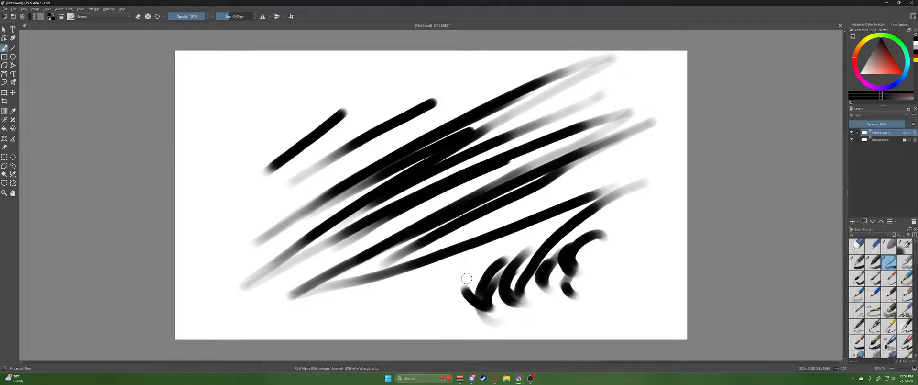
Draw more diagonal black strokes and a few curved marks of varying pressure across the canvas's upper-left and left areas
{"action": "left_click_drag", "start_coordinate": [258, 134], "coordinate": [227, 129]}
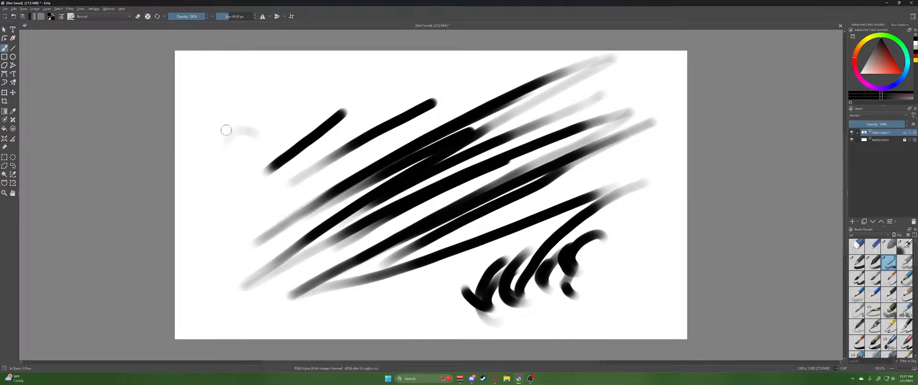
{"action": "left_click", "coordinate": [287, 101]}
{"action": "mouse_move", "coordinate": [199, 97]}
{"action": "left_mouse_down"}
{"action": "mouse_move", "coordinate": [293, 58]}
{"action": "mouse_move", "coordinate": [328, 56]}
{"action": "mouse_move", "coordinate": [207, 140]}
{"action": "mouse_move", "coordinate": [397, 63]}
{"action": "mouse_move", "coordinate": [228, 167]}
{"action": "mouse_move", "coordinate": [215, 207]}
{"action": "mouse_move", "coordinate": [228, 222]}
{"action": "mouse_move", "coordinate": [306, 166]}
{"action": "mouse_move", "coordinate": [512, 64]}
{"action": "mouse_move", "coordinate": [469, 101]}
{"action": "left_mouse_up"}
{"action": "mouse_move", "coordinate": [471, 71]}
{"action": "left_mouse_down"}
{"action": "mouse_move", "coordinate": [351, 121]}
{"action": "mouse_move", "coordinate": [390, 99]}
{"action": "mouse_move", "coordinate": [364, 98]}
{"action": "mouse_move", "coordinate": [417, 71]}
{"action": "left_mouse_up"}
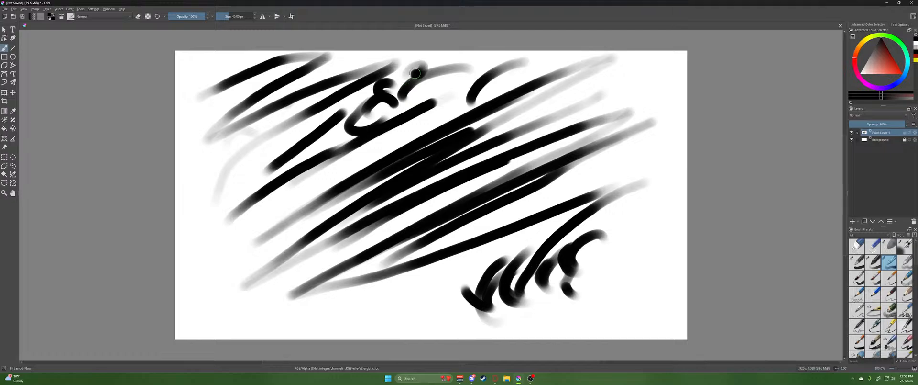
{"action": "left_click_drag", "start_coordinate": [444, 90], "coordinate": [404, 118]}
{"action": "left_click_drag", "start_coordinate": [274, 211], "coordinate": [431, 124]}
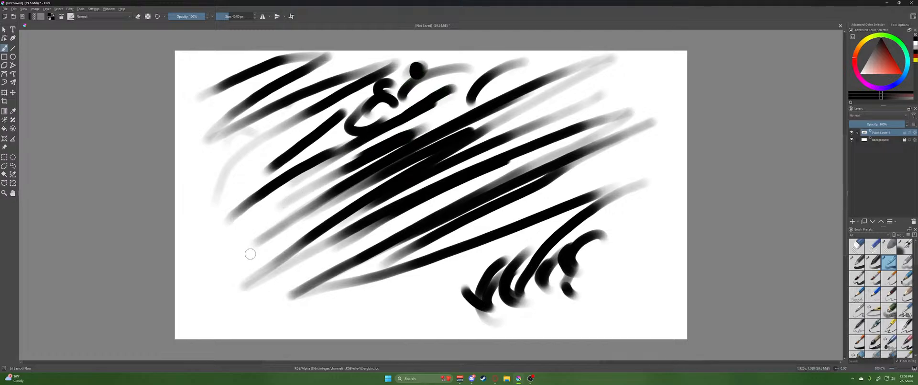
{"action": "mouse_move", "coordinate": [251, 252]}
{"action": "left_mouse_down"}
{"action": "mouse_move", "coordinate": [311, 197]}
{"action": "mouse_move", "coordinate": [222, 259]}
{"action": "left_mouse_up"}
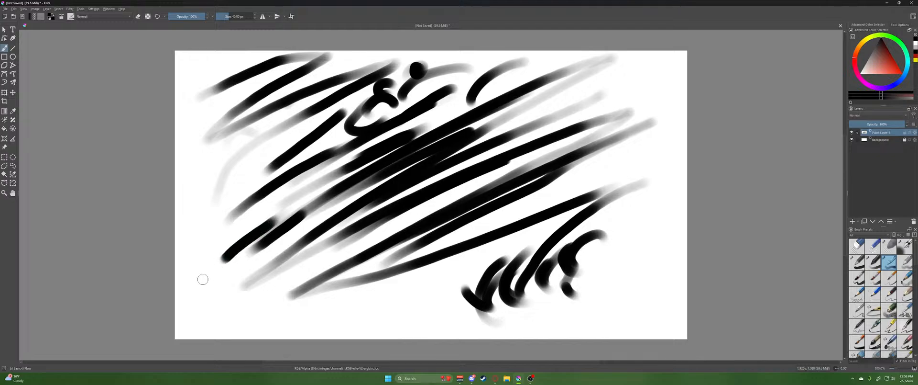
{"action": "left_click_drag", "start_coordinate": [205, 285], "coordinate": [294, 237]}
Draw small black rings below the diagonal strokes and up along the canvas's left side, varying the pen pressure
{"action": "left_click_drag", "start_coordinate": [286, 294], "coordinate": [289, 291]}
{"action": "mouse_move", "coordinate": [404, 309]}
{"action": "left_mouse_down"}
{"action": "mouse_move", "coordinate": [386, 301]}
{"action": "mouse_move", "coordinate": [396, 295]}
{"action": "left_mouse_up"}
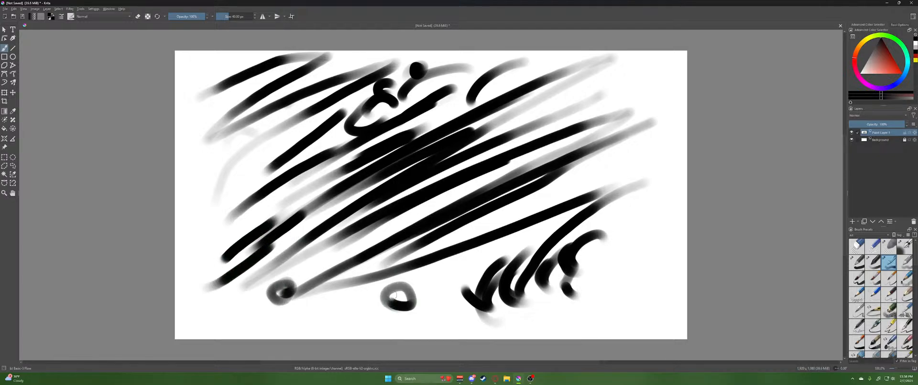
{"action": "mouse_move", "coordinate": [316, 319]}
{"action": "left_mouse_down"}
{"action": "mouse_move", "coordinate": [331, 309]}
{"action": "mouse_move", "coordinate": [321, 313]}
{"action": "left_mouse_up"}
{"action": "left_click_drag", "start_coordinate": [218, 299], "coordinate": [214, 288]}
{"action": "left_click_drag", "start_coordinate": [199, 245], "coordinate": [200, 234]}
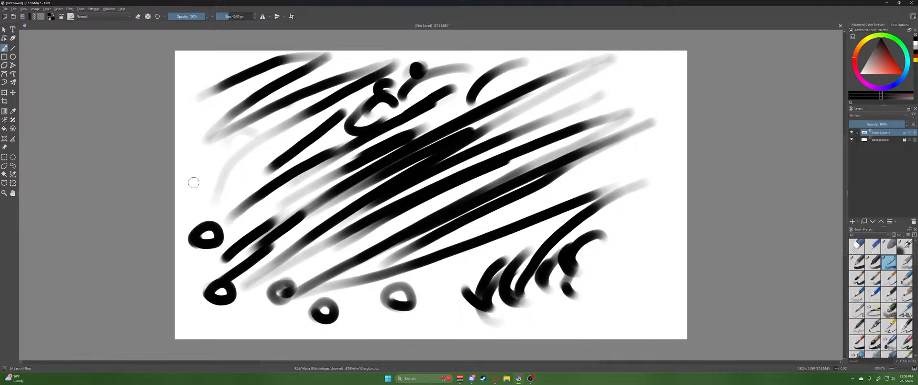
{"action": "mouse_move", "coordinate": [193, 183]}
{"action": "left_mouse_down"}
{"action": "mouse_move", "coordinate": [210, 171]}
{"action": "mouse_move", "coordinate": [201, 190]}
{"action": "left_mouse_up"}
{"action": "mouse_move", "coordinate": [224, 156]}
{"action": "left_mouse_down"}
{"action": "mouse_move", "coordinate": [242, 136]}
{"action": "mouse_move", "coordinate": [229, 158]}
{"action": "left_mouse_up"}
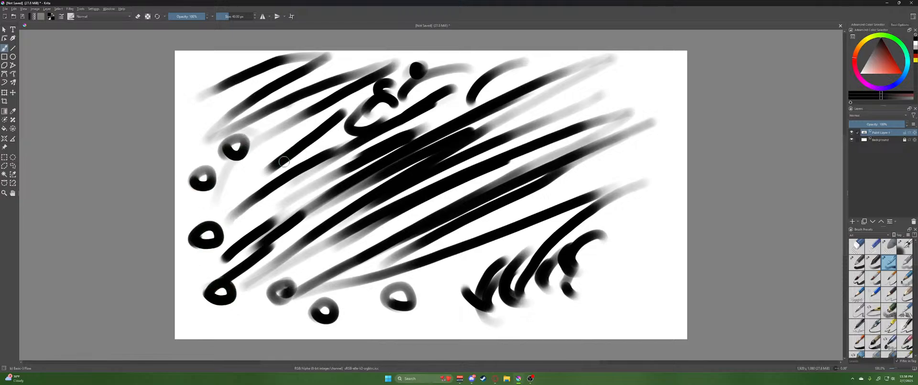
{"action": "left_click_drag", "start_coordinate": [284, 162], "coordinate": [266, 170]}
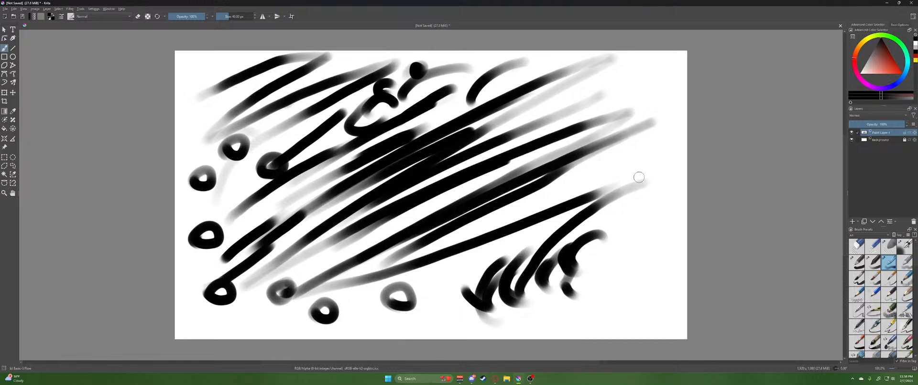
Draw more small black rings around the strokes on the canvas's right half, from the middle to the lower and upper areas
{"action": "mouse_move", "coordinate": [639, 177]}
{"action": "left_mouse_down"}
{"action": "mouse_move", "coordinate": [628, 163]}
{"action": "mouse_move", "coordinate": [633, 182]}
{"action": "left_mouse_up"}
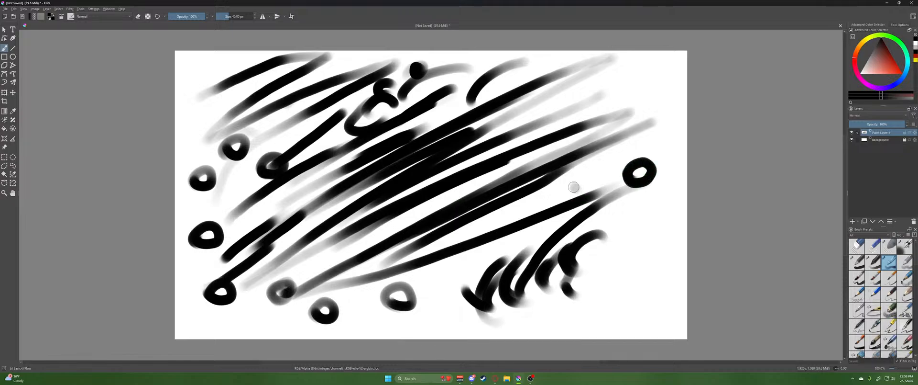
{"action": "mouse_move", "coordinate": [574, 187]}
{"action": "left_mouse_down"}
{"action": "mouse_move", "coordinate": [599, 180]}
{"action": "mouse_move", "coordinate": [576, 181]}
{"action": "left_mouse_up"}
{"action": "mouse_move", "coordinate": [514, 219]}
{"action": "left_mouse_down"}
{"action": "mouse_move", "coordinate": [520, 204]}
{"action": "mouse_move", "coordinate": [528, 221]}
{"action": "left_mouse_up"}
{"action": "mouse_move", "coordinate": [640, 275]}
{"action": "left_mouse_down"}
{"action": "mouse_move", "coordinate": [658, 261]}
{"action": "mouse_move", "coordinate": [648, 277]}
{"action": "left_mouse_up"}
{"action": "mouse_move", "coordinate": [596, 299]}
{"action": "left_mouse_down"}
{"action": "mouse_move", "coordinate": [610, 282]}
{"action": "mouse_move", "coordinate": [599, 286]}
{"action": "left_mouse_up"}
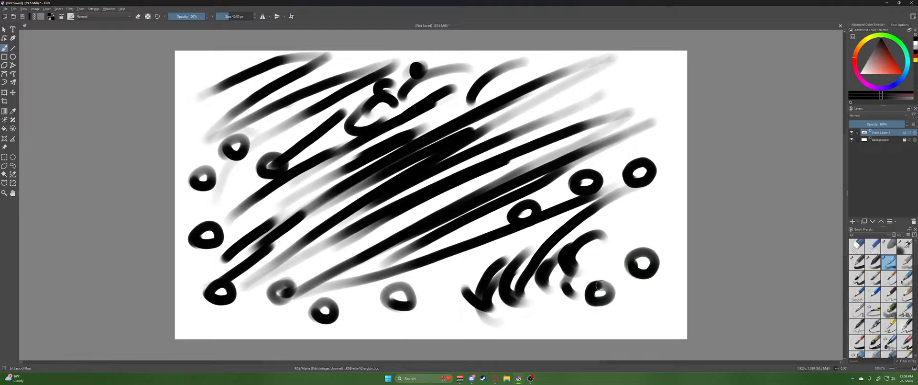
{"action": "mouse_move", "coordinate": [628, 308]}
{"action": "left_mouse_down"}
{"action": "mouse_move", "coordinate": [641, 288]}
{"action": "mouse_move", "coordinate": [634, 297]}
{"action": "left_mouse_up"}
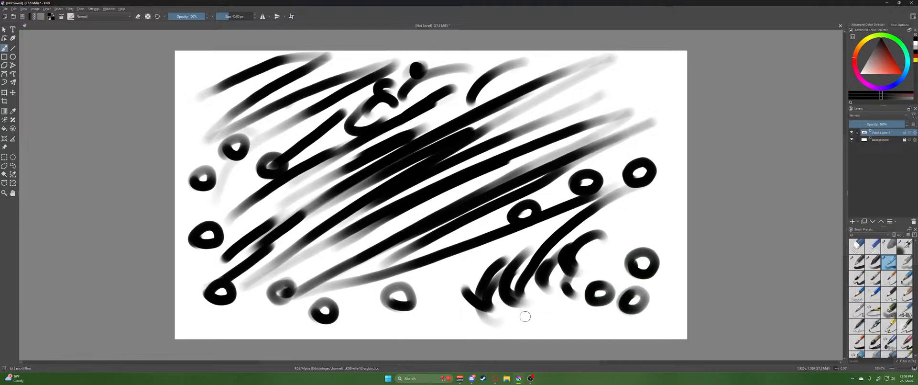
{"action": "mouse_move", "coordinate": [544, 321]}
{"action": "left_mouse_down"}
{"action": "mouse_move", "coordinate": [538, 307]}
{"action": "mouse_move", "coordinate": [546, 310]}
{"action": "left_mouse_up"}
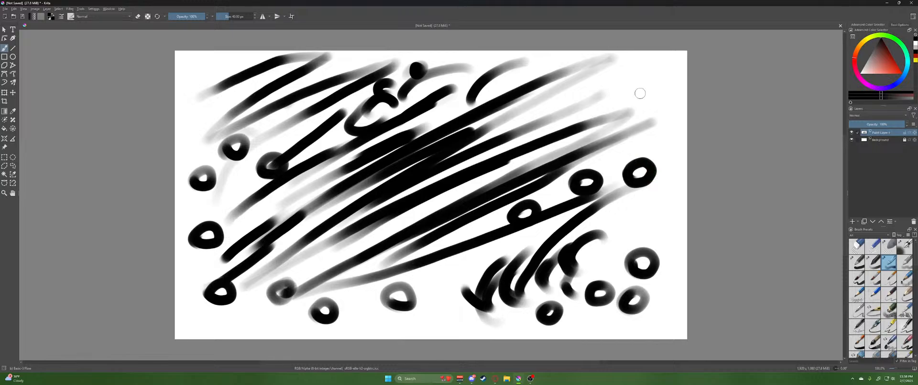
{"action": "mouse_move", "coordinate": [640, 93]}
{"action": "left_mouse_down"}
{"action": "mouse_move", "coordinate": [626, 91]}
{"action": "mouse_move", "coordinate": [635, 87]}
{"action": "left_mouse_up"}
{"action": "mouse_move", "coordinate": [589, 102]}
{"action": "left_mouse_down"}
{"action": "mouse_move", "coordinate": [584, 87]}
{"action": "mouse_move", "coordinate": [604, 112]}
{"action": "left_mouse_up"}
{"action": "left_click_drag", "start_coordinate": [533, 129], "coordinate": [535, 125]}
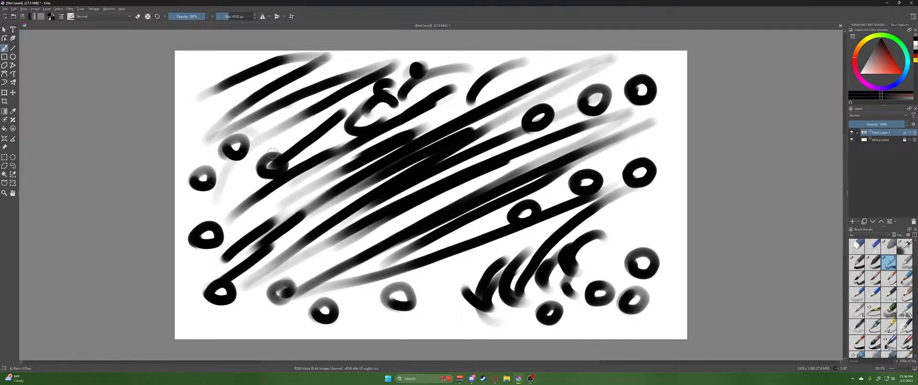
Erase all strokes and rings from the canvas in eraser mode and reduce the brush size
{"action": "mouse_move", "coordinate": [261, 151]}
{"action": "left_mouse_down"}
{"action": "mouse_move", "coordinate": [241, 140]}
{"action": "mouse_move", "coordinate": [228, 141]}
{"action": "mouse_move", "coordinate": [204, 176]}
{"action": "mouse_move", "coordinate": [209, 158]}
{"action": "mouse_move", "coordinate": [192, 170]}
{"action": "mouse_move", "coordinate": [179, 199]}
{"action": "mouse_move", "coordinate": [191, 202]}
{"action": "mouse_move", "coordinate": [252, 141]}
{"action": "mouse_move", "coordinate": [264, 160]}
{"action": "mouse_move", "coordinate": [338, 107]}
{"action": "left_mouse_up"}
{"action": "mouse_move", "coordinate": [311, 150]}
{"action": "left_mouse_down"}
{"action": "mouse_move", "coordinate": [359, 115]}
{"action": "mouse_move", "coordinate": [318, 187]}
{"action": "mouse_move", "coordinate": [235, 273]}
{"action": "mouse_move", "coordinate": [220, 243]}
{"action": "mouse_move", "coordinate": [200, 254]}
{"action": "mouse_move", "coordinate": [196, 234]}
{"action": "mouse_move", "coordinate": [224, 260]}
{"action": "mouse_move", "coordinate": [222, 294]}
{"action": "mouse_move", "coordinate": [251, 258]}
{"action": "mouse_move", "coordinate": [268, 282]}
{"action": "mouse_move", "coordinate": [287, 287]}
{"action": "mouse_move", "coordinate": [268, 306]}
{"action": "left_mouse_up"}
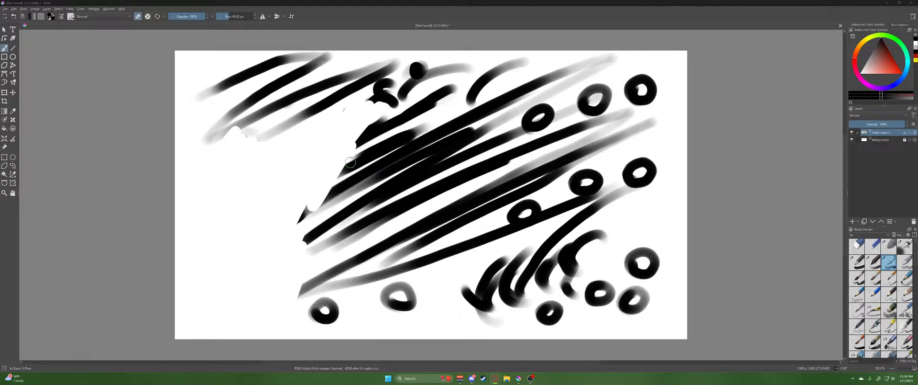
{"action": "mouse_move", "coordinate": [353, 139]}
{"action": "left_mouse_down"}
{"action": "mouse_move", "coordinate": [395, 113]}
{"action": "mouse_move", "coordinate": [409, 117]}
{"action": "mouse_move", "coordinate": [375, 111]}
{"action": "mouse_move", "coordinate": [381, 88]}
{"action": "mouse_move", "coordinate": [356, 86]}
{"action": "mouse_move", "coordinate": [390, 67]}
{"action": "mouse_move", "coordinate": [234, 144]}
{"action": "mouse_move", "coordinate": [187, 131]}
{"action": "mouse_move", "coordinate": [210, 89]}
{"action": "mouse_move", "coordinate": [260, 60]}
{"action": "mouse_move", "coordinate": [251, 98]}
{"action": "mouse_move", "coordinate": [329, 58]}
{"action": "left_mouse_up"}
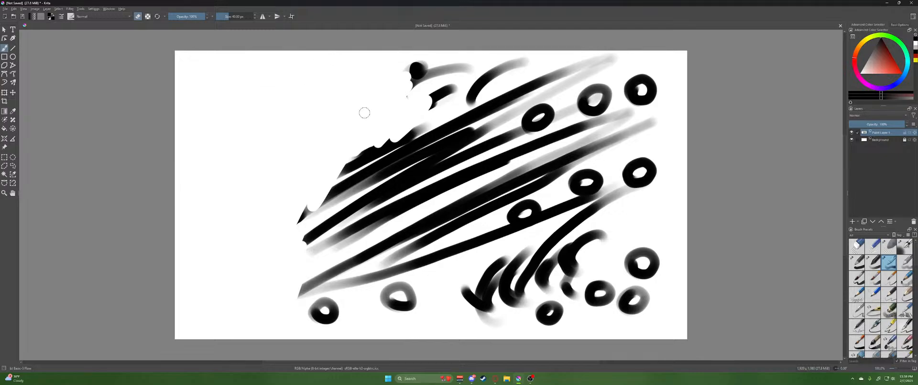
{"action": "mouse_move", "coordinate": [365, 113]}
{"action": "left_mouse_down"}
{"action": "mouse_move", "coordinate": [407, 72]}
{"action": "mouse_move", "coordinate": [397, 79]}
{"action": "mouse_move", "coordinate": [447, 66]}
{"action": "mouse_move", "coordinate": [452, 83]}
{"action": "mouse_move", "coordinate": [479, 91]}
{"action": "mouse_move", "coordinate": [537, 55]}
{"action": "mouse_move", "coordinate": [604, 56]}
{"action": "mouse_move", "coordinate": [598, 73]}
{"action": "mouse_move", "coordinate": [569, 85]}
{"action": "mouse_move", "coordinate": [492, 102]}
{"action": "mouse_move", "coordinate": [492, 125]}
{"action": "mouse_move", "coordinate": [617, 101]}
{"action": "mouse_move", "coordinate": [603, 118]}
{"action": "mouse_move", "coordinate": [349, 178]}
{"action": "mouse_move", "coordinate": [304, 315]}
{"action": "mouse_move", "coordinate": [381, 276]}
{"action": "mouse_move", "coordinate": [440, 301]}
{"action": "mouse_move", "coordinate": [418, 297]}
{"action": "mouse_move", "coordinate": [500, 278]}
{"action": "mouse_move", "coordinate": [629, 210]}
{"action": "mouse_move", "coordinate": [550, 282]}
{"action": "mouse_move", "coordinate": [592, 294]}
{"action": "mouse_move", "coordinate": [694, 272]}
{"action": "left_mouse_up"}
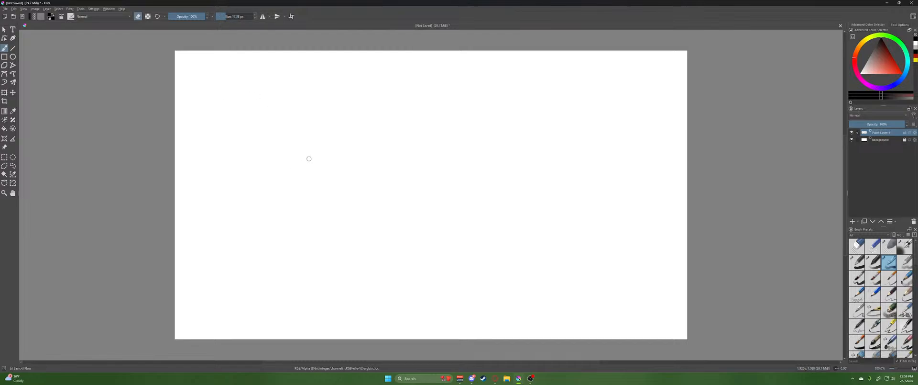
Return to painting mode and sketch a cube's square front face with receding edges in the canvas's upper-left area
{"action": "right_click", "coordinate": [421, 191]}
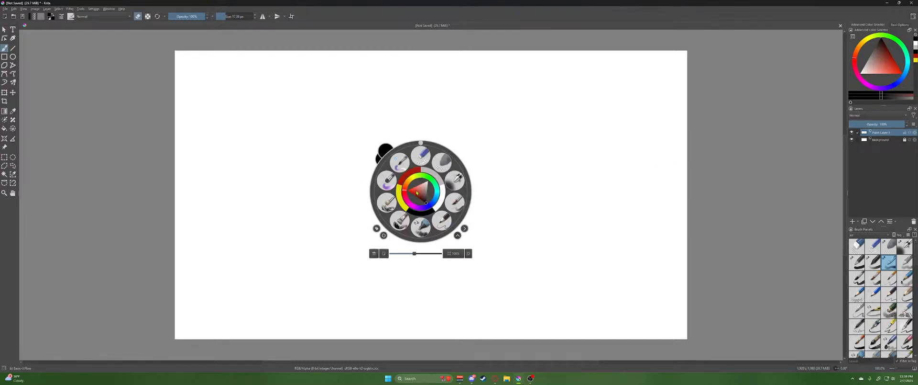
{"action": "right_click", "coordinate": [418, 194]}
{"action": "left_click_drag", "start_coordinate": [310, 114], "coordinate": [301, 190]}
{"action": "left_click_drag", "start_coordinate": [373, 118], "coordinate": [366, 189]}
{"action": "left_click_drag", "start_coordinate": [310, 114], "coordinate": [360, 91]}
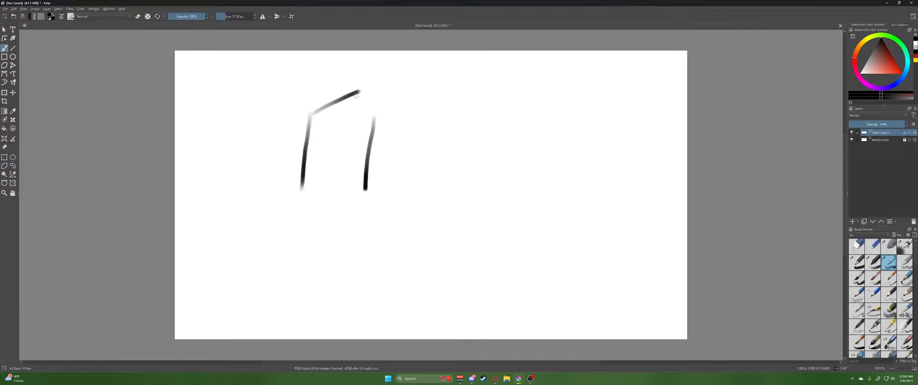
{"action": "left_click_drag", "start_coordinate": [376, 117], "coordinate": [423, 92]}
{"action": "left_click_drag", "start_coordinate": [370, 190], "coordinate": [430, 165]}
{"action": "left_click_drag", "start_coordinate": [300, 190], "coordinate": [366, 189]}
{"action": "left_click_drag", "start_coordinate": [311, 113], "coordinate": [377, 113]}
{"action": "left_click_drag", "start_coordinate": [427, 165], "coordinate": [420, 134]}
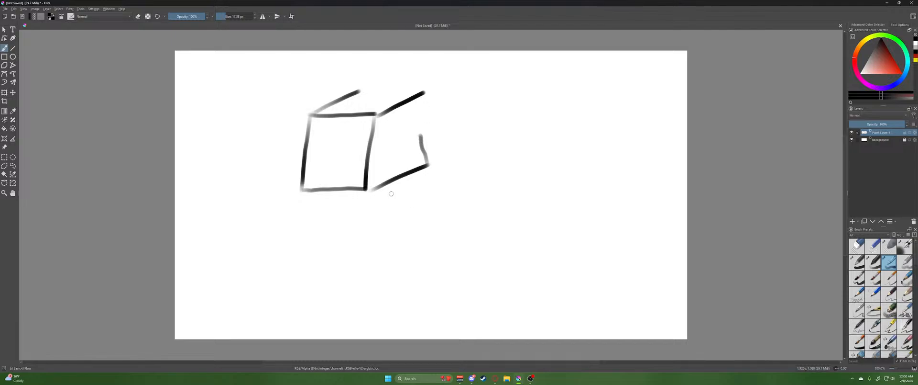
Redraw the cube's rear right vertical edge several times, undoing the unsatisfactory attempts
{"action": "key", "text": "ctrl+z"}
{"action": "mouse_move", "coordinate": [428, 164]}
{"action": "left_mouse_down"}
{"action": "mouse_move", "coordinate": [423, 94]}
{"action": "mouse_move", "coordinate": [432, 112]}
{"action": "mouse_move", "coordinate": [428, 155]}
{"action": "mouse_move", "coordinate": [418, 92]}
{"action": "mouse_move", "coordinate": [428, 99]}
{"action": "mouse_move", "coordinate": [425, 157]}
{"action": "mouse_move", "coordinate": [424, 91]}
{"action": "mouse_move", "coordinate": [432, 162]}
{"action": "mouse_move", "coordinate": [423, 117]}
{"action": "left_mouse_up"}
{"action": "key", "text": "ctrl+z"}
{"action": "key", "text": "ctrl+z"}
{"action": "key", "text": "ctrl+z"}
{"action": "key", "text": "ctrl+z"}
{"action": "key", "text": "ctrl+z"}
{"action": "key", "text": "ctrl+z"}
{"action": "key", "text": "ctrl+z"}
{"action": "key", "text": "ctrl+z"}
{"action": "key", "text": "ctrl+z"}
{"action": "left_click_drag", "start_coordinate": [428, 166], "coordinate": [426, 98]}
{"action": "key", "text": "ctrl+z"}
{"action": "mouse_move", "coordinate": [429, 167]}
{"action": "left_mouse_down"}
{"action": "mouse_move", "coordinate": [428, 90]}
{"action": "mouse_move", "coordinate": [429, 170]}
{"action": "left_mouse_up"}
{"action": "key", "text": "ctrl+z"}
{"action": "key", "text": "ctrl+z"}
{"action": "mouse_move", "coordinate": [431, 165]}
{"action": "left_mouse_down"}
{"action": "mouse_move", "coordinate": [421, 93]}
{"action": "mouse_move", "coordinate": [412, 164]}
{"action": "left_mouse_up"}
{"action": "key", "text": "ctrl+z"}
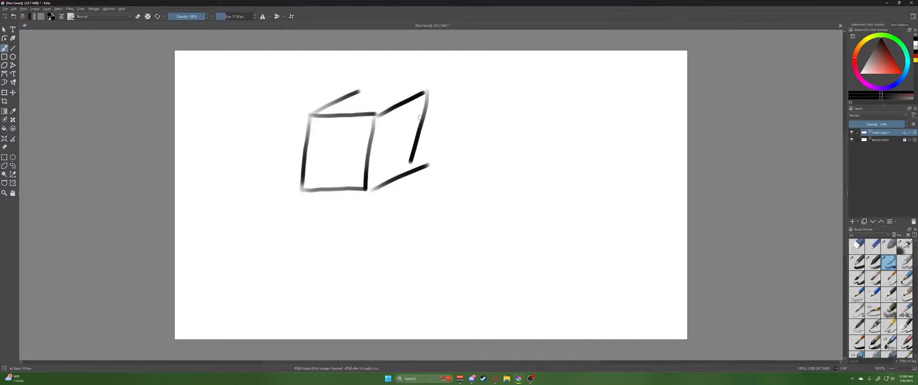
{"action": "key", "text": "ctrl+z"}
{"action": "mouse_move", "coordinate": [424, 96]}
{"action": "left_mouse_down"}
{"action": "mouse_move", "coordinate": [417, 165]}
{"action": "mouse_move", "coordinate": [434, 98]}
{"action": "left_mouse_up"}
{"action": "key", "text": "ctrl+z"}
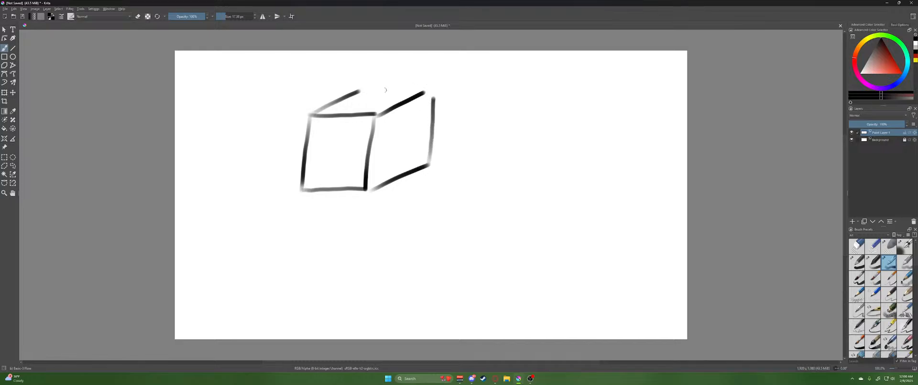
Complete the cube with its rear top edge, hidden base edges and rear left vertical edge, undoing stray strokes
{"action": "left_click_drag", "start_coordinate": [357, 91], "coordinate": [424, 94]}
{"action": "key", "text": "ctrl+z"}
{"action": "key", "text": "ctrl+z"}
{"action": "left_click_drag", "start_coordinate": [299, 87], "coordinate": [439, 93]}
{"action": "mouse_move", "coordinate": [304, 188]}
{"action": "left_mouse_down"}
{"action": "mouse_move", "coordinate": [344, 157]}
{"action": "mouse_move", "coordinate": [416, 153]}
{"action": "left_mouse_up"}
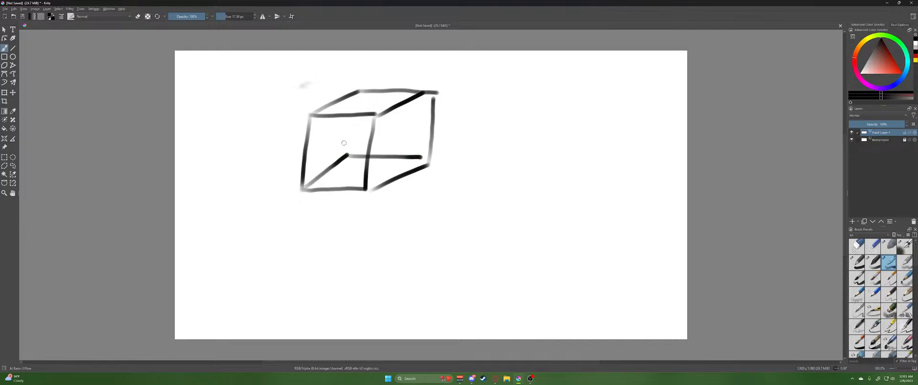
{"action": "mouse_move", "coordinate": [350, 152]}
{"action": "left_mouse_down"}
{"action": "mouse_move", "coordinate": [359, 91]}
{"action": "mouse_move", "coordinate": [349, 154]}
{"action": "left_mouse_up"}
{"action": "key", "text": "ctrl+z"}
{"action": "key", "text": "ctrl+z"}
{"action": "left_click_drag", "start_coordinate": [357, 95], "coordinate": [348, 157]}
Delete the paint layer holding the cube and undo the deletion
{"action": "key", "text": "shift+Delete"}
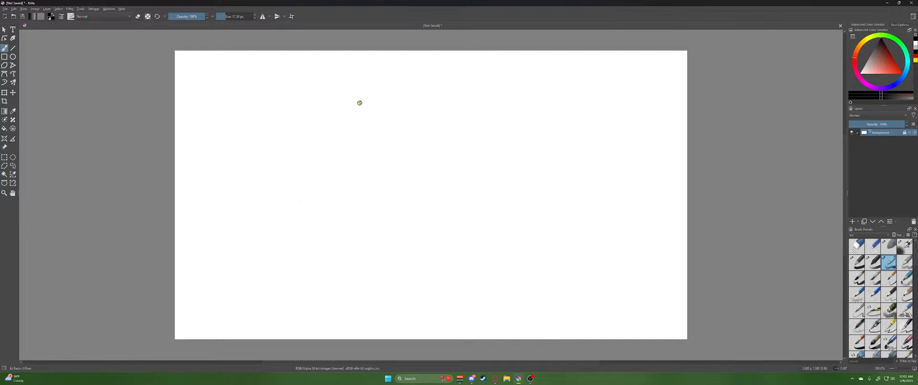
{"action": "key", "text": "ctrl+z"}
{"action": "key", "text": "ctrl+shift+z"}
{"action": "key", "text": "ctrl+z"}
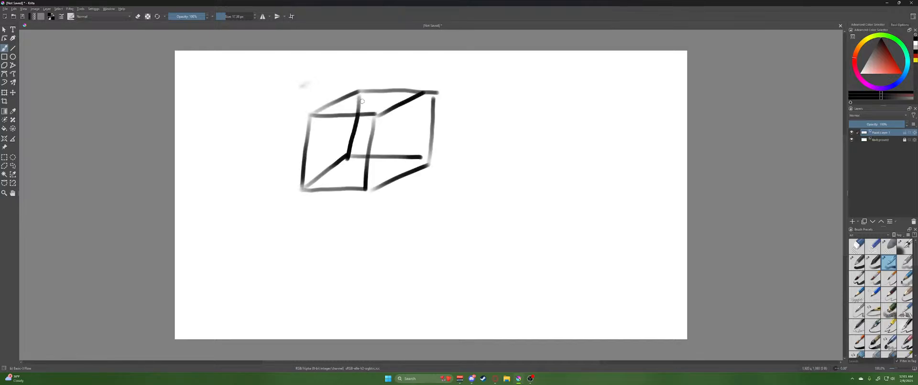
Retry the cube's rear left vertical edge and undo all of the cube's strokes
{"action": "key", "text": "ctrl+z"}
{"action": "left_click_drag", "start_coordinate": [359, 90], "coordinate": [358, 160]}
{"action": "key", "text": "ctrl+z"}
{"action": "key", "text": "ctrl+z"}
{"action": "key", "text": "ctrl+z"}
{"action": "key", "text": "ctrl+z"}
{"action": "key", "text": "ctrl+z"}
{"action": "key", "text": "ctrl+z"}
{"action": "key", "text": "ctrl+z"}
{"action": "key", "text": "ctrl+z"}
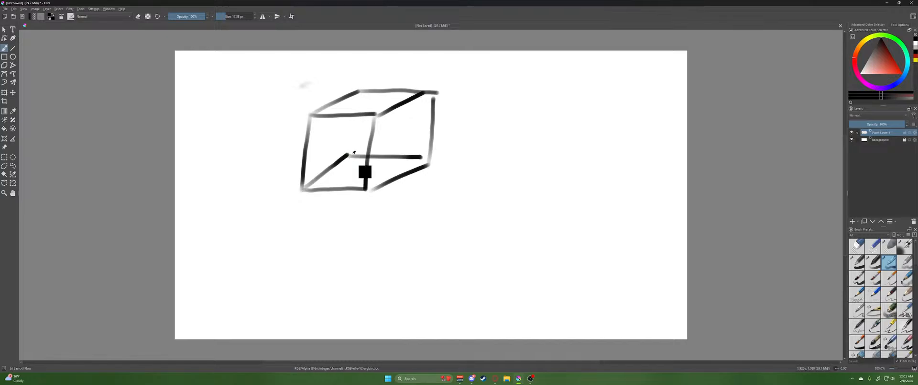
{"action": "key", "text": "ctrl+z"}
{"action": "key", "text": "ctrl+z"}
{"action": "key", "text": "ctrl+z"}
{"action": "key", "text": "ctrl+z"}
{"action": "key", "text": "ctrl+z"}
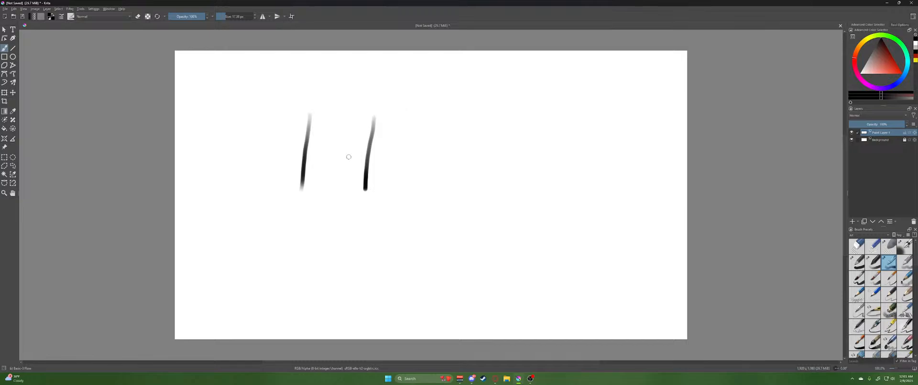
Draw a second wireframe cube with a front face, receding diagonals and rear edges near the canvas's upper middle
{"action": "mouse_move", "coordinate": [339, 110]}
{"action": "left_mouse_down"}
{"action": "mouse_move", "coordinate": [339, 170]}
{"action": "mouse_move", "coordinate": [410, 156]}
{"action": "mouse_move", "coordinate": [380, 114]}
{"action": "mouse_move", "coordinate": [414, 111]}
{"action": "mouse_move", "coordinate": [391, 154]}
{"action": "left_mouse_up"}
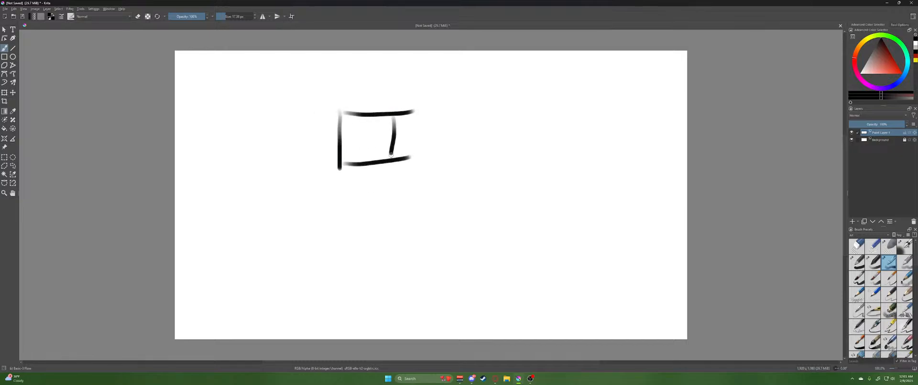
{"action": "left_click_drag", "start_coordinate": [341, 111], "coordinate": [385, 79]}
{"action": "left_click_drag", "start_coordinate": [344, 163], "coordinate": [386, 127]}
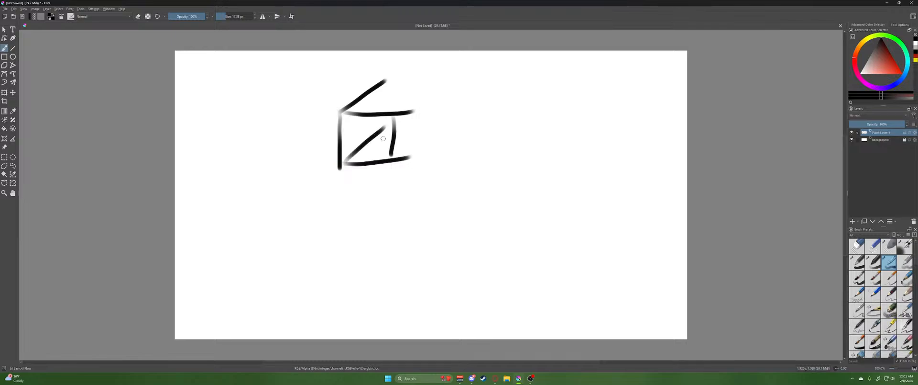
{"action": "mouse_move", "coordinate": [397, 154]}
{"action": "left_mouse_down"}
{"action": "mouse_move", "coordinate": [439, 117]}
{"action": "mouse_move", "coordinate": [441, 85]}
{"action": "left_mouse_up"}
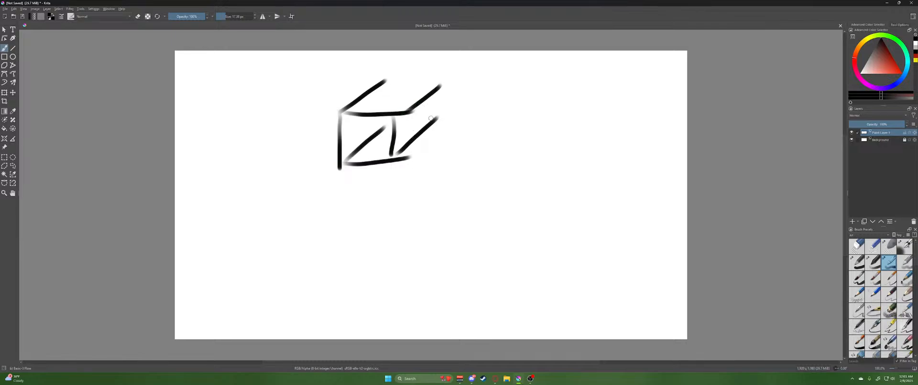
{"action": "left_click_drag", "start_coordinate": [437, 91], "coordinate": [429, 125]}
{"action": "mouse_move", "coordinate": [386, 82]}
{"action": "left_mouse_down"}
{"action": "mouse_move", "coordinate": [388, 128]}
{"action": "mouse_move", "coordinate": [399, 79]}
{"action": "mouse_move", "coordinate": [462, 76]}
{"action": "left_mouse_up"}
{"action": "left_click_drag", "start_coordinate": [390, 124], "coordinate": [453, 117]}
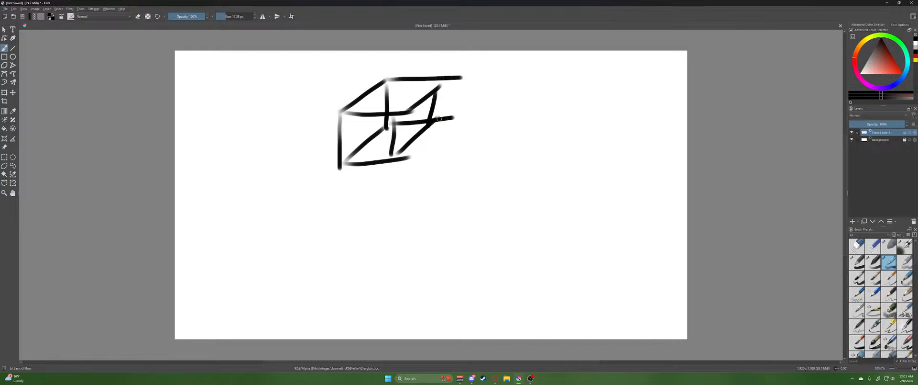
Undo every stroke of the second cube
{"action": "key", "text": "ctrl+z"}
{"action": "key", "text": "ctrl+z"}
{"action": "key", "text": "ctrl+z"}
{"action": "key", "text": "ctrl+z"}
{"action": "key", "text": "ctrl+z"}
{"action": "key", "text": "ctrl+z"}
{"action": "key", "text": "ctrl+z"}
{"action": "key", "text": "ctrl+z"}
{"action": "key", "text": "ctrl+z"}
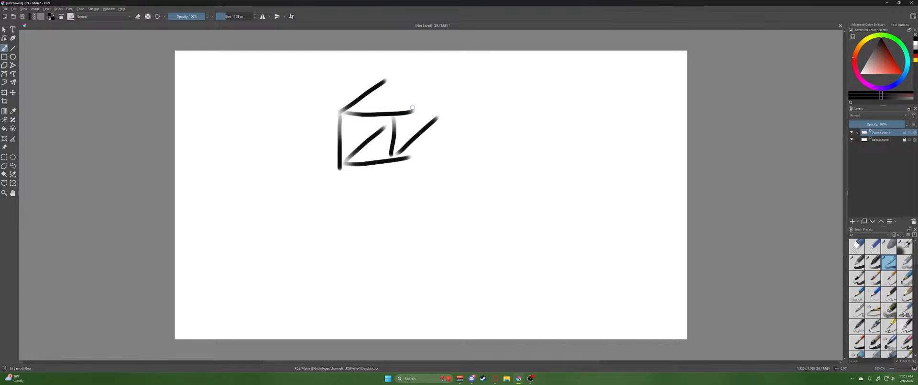
{"action": "key", "text": "ctrl+z"}
{"action": "key", "text": "ctrl+z"}
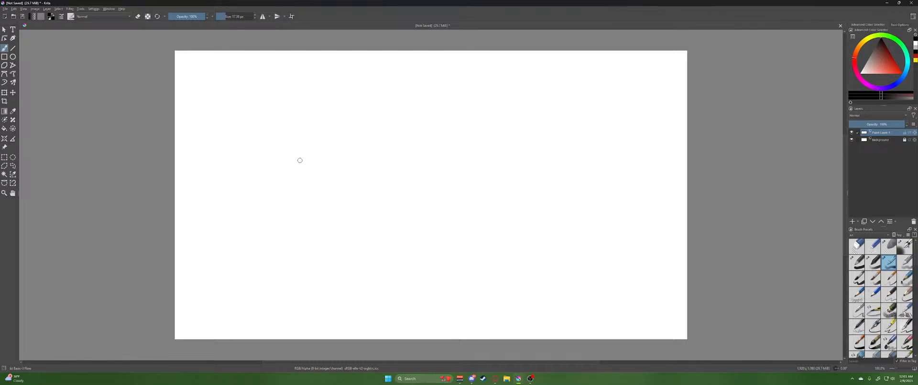
Draw a smaller wireframe cube from short black strokes in the canvas's left half
{"action": "left_click_drag", "start_coordinate": [300, 150], "coordinate": [301, 179]}
{"action": "mouse_move", "coordinate": [331, 150]}
{"action": "left_mouse_down"}
{"action": "mouse_move", "coordinate": [331, 178]}
{"action": "mouse_move", "coordinate": [324, 161]}
{"action": "mouse_move", "coordinate": [362, 156]}
{"action": "mouse_move", "coordinate": [351, 136]}
{"action": "left_mouse_up"}
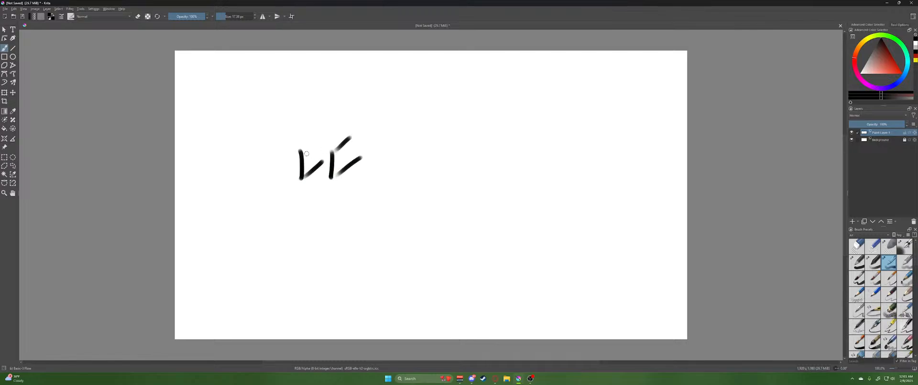
{"action": "left_click_drag", "start_coordinate": [300, 150], "coordinate": [361, 137]}
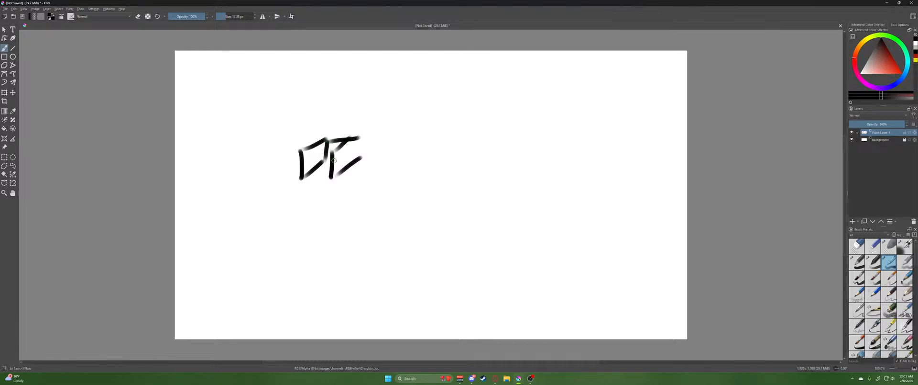
{"action": "left_click_drag", "start_coordinate": [333, 162], "coordinate": [361, 159]}
{"action": "left_click_drag", "start_coordinate": [307, 178], "coordinate": [340, 173]}
{"action": "left_click_drag", "start_coordinate": [300, 152], "coordinate": [336, 152]}
Undo every stroke of the small cube to leave a blank canvas
{"action": "key", "text": "ctrl+z"}
{"action": "key", "text": "ctrl+z"}
{"action": "key", "text": "ctrl+z"}
{"action": "key", "text": "ctrl+z"}
{"action": "key", "text": "ctrl+z"}
{"action": "key", "text": "ctrl+z"}
{"action": "key", "text": "ctrl+z"}
{"action": "key", "text": "ctrl+z"}
{"action": "key", "text": "ctrl+z"}
{"action": "key", "text": "ctrl+z"}
{"action": "key", "text": "ctrl+z"}
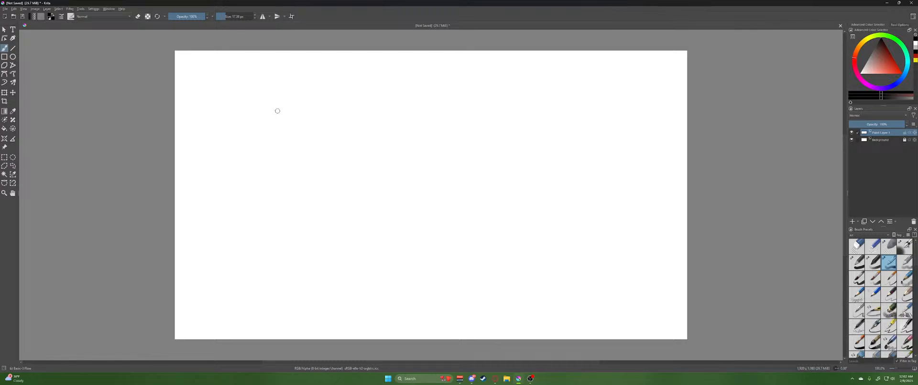
Draw the front vertical edges and first receding diagonals of a new wireframe cube in the canvas's upper left area
{"action": "left_click_drag", "start_coordinate": [277, 109], "coordinate": [276, 173]}
{"action": "left_click_drag", "start_coordinate": [350, 111], "coordinate": [353, 164]}
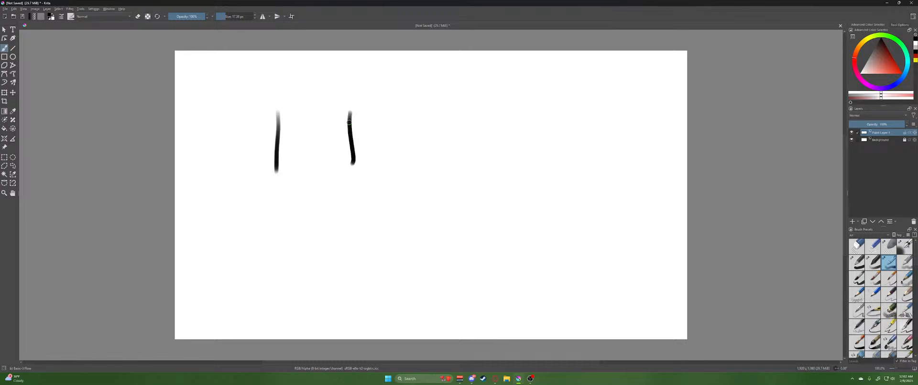
{"action": "key", "text": "ctrl+z"}
{"action": "left_click_drag", "start_coordinate": [334, 110], "coordinate": [338, 167]}
{"action": "mouse_move", "coordinate": [277, 171]}
{"action": "left_mouse_down"}
{"action": "mouse_move", "coordinate": [312, 151]}
{"action": "mouse_move", "coordinate": [346, 163]}
{"action": "mouse_move", "coordinate": [381, 140]}
{"action": "left_mouse_up"}
{"action": "left_click_drag", "start_coordinate": [334, 112], "coordinate": [357, 97]}
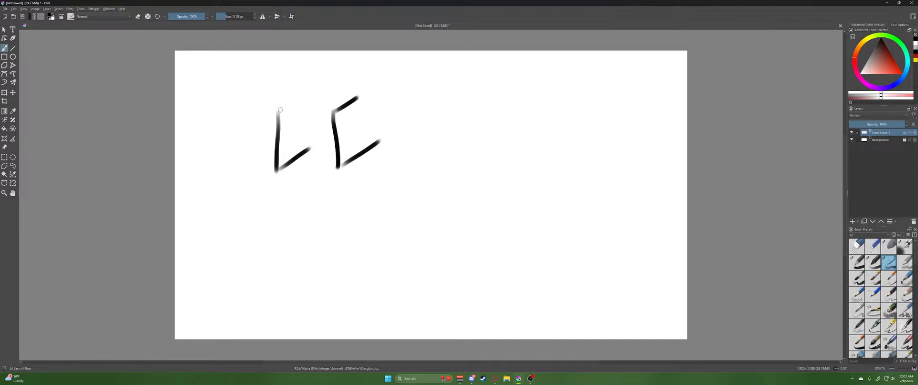
Add the cube's upper-left receding edge, inner rear vertical and lower rear edge with black strokes
{"action": "left_click_drag", "start_coordinate": [280, 109], "coordinate": [323, 90]}
{"action": "mouse_move", "coordinate": [313, 150]}
{"action": "left_mouse_down"}
{"action": "mouse_move", "coordinate": [322, 104]}
{"action": "mouse_move", "coordinate": [325, 144]}
{"action": "left_mouse_up"}
{"action": "key", "text": "ctrl+z"}
{"action": "left_click_drag", "start_coordinate": [382, 142], "coordinate": [333, 140]}
{"action": "left_click_drag", "start_coordinate": [322, 92], "coordinate": [384, 100]}
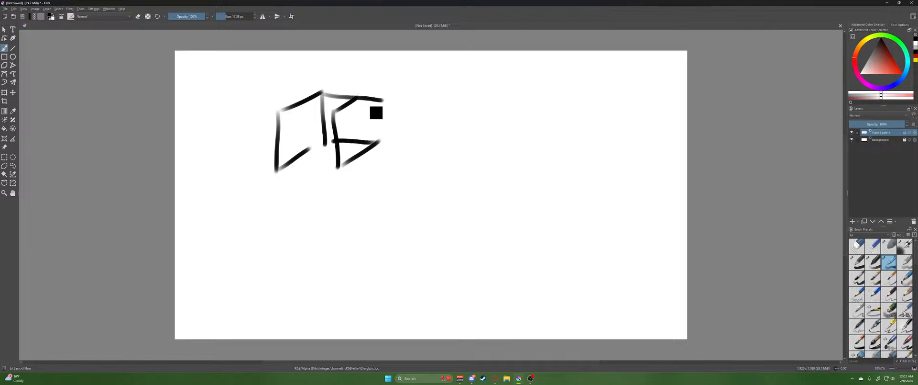
{"action": "key", "text": "ctrl+z"}
Complete the wireframe cube with its upper rear edge, right rear vertical, remaining diagonals and the front face's horizontal edges
{"action": "left_click_drag", "start_coordinate": [329, 89], "coordinate": [389, 86]}
{"action": "mouse_move", "coordinate": [335, 116]}
{"action": "left_mouse_down"}
{"action": "mouse_move", "coordinate": [379, 88]}
{"action": "mouse_move", "coordinate": [382, 138]}
{"action": "left_mouse_up"}
{"action": "left_click_drag", "start_coordinate": [276, 172], "coordinate": [339, 166]}
{"action": "left_click_drag", "start_coordinate": [276, 171], "coordinate": [330, 135]}
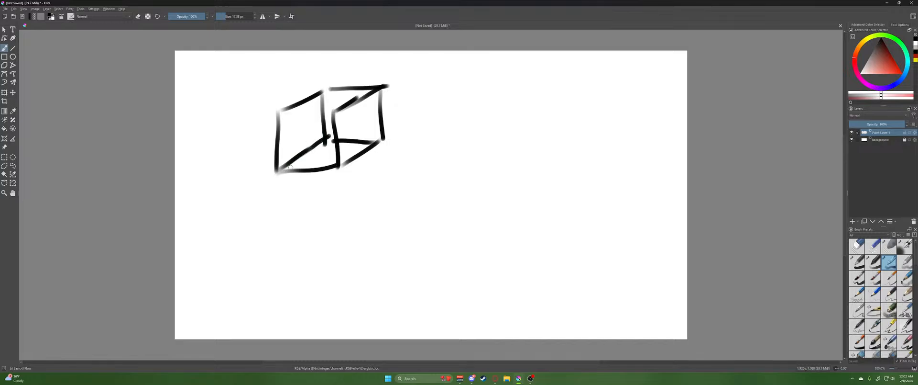
{"action": "left_click_drag", "start_coordinate": [277, 113], "coordinate": [336, 107]}
Shade the cube's front, top and right side faces with dense black scribbled strokes
{"action": "mouse_move", "coordinate": [280, 169]}
{"action": "left_mouse_down"}
{"action": "mouse_move", "coordinate": [280, 115]}
{"action": "mouse_move", "coordinate": [306, 115]}
{"action": "mouse_move", "coordinate": [299, 143]}
{"action": "mouse_move", "coordinate": [316, 158]}
{"action": "mouse_move", "coordinate": [330, 129]}
{"action": "mouse_move", "coordinate": [322, 161]}
{"action": "mouse_move", "coordinate": [332, 159]}
{"action": "mouse_move", "coordinate": [285, 116]}
{"action": "mouse_move", "coordinate": [293, 140]}
{"action": "mouse_move", "coordinate": [306, 122]}
{"action": "mouse_move", "coordinate": [290, 154]}
{"action": "mouse_move", "coordinate": [310, 140]}
{"action": "mouse_move", "coordinate": [334, 160]}
{"action": "mouse_move", "coordinate": [300, 152]}
{"action": "mouse_move", "coordinate": [316, 125]}
{"action": "mouse_move", "coordinate": [299, 160]}
{"action": "mouse_move", "coordinate": [287, 139]}
{"action": "mouse_move", "coordinate": [292, 127]}
{"action": "mouse_move", "coordinate": [282, 135]}
{"action": "mouse_move", "coordinate": [277, 123]}
{"action": "left_mouse_up"}
{"action": "key", "text": "ctrl+z"}
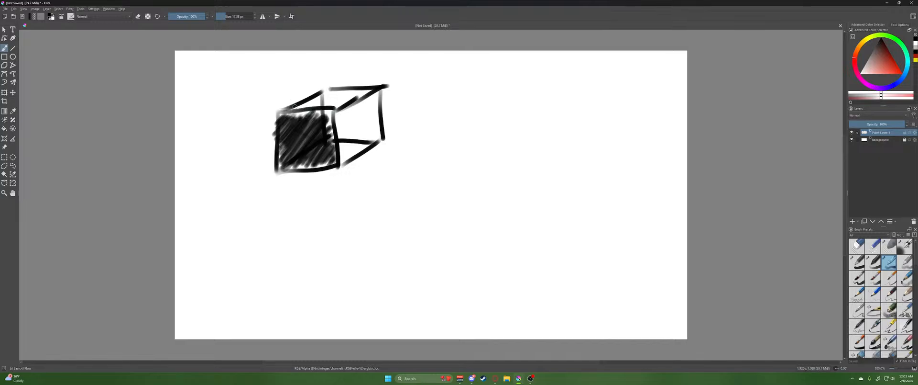
{"action": "mouse_move", "coordinate": [307, 103]}
{"action": "left_mouse_down"}
{"action": "mouse_move", "coordinate": [338, 103]}
{"action": "mouse_move", "coordinate": [363, 89]}
{"action": "left_mouse_up"}
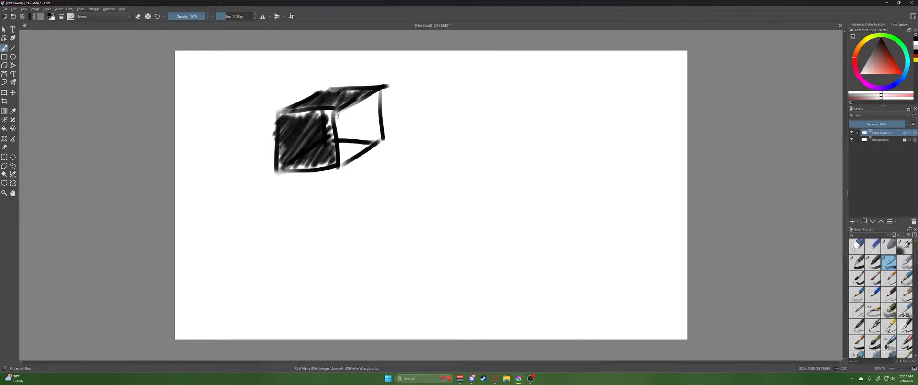
{"action": "mouse_move", "coordinate": [336, 115]}
{"action": "left_mouse_down"}
{"action": "mouse_move", "coordinate": [367, 101]}
{"action": "mouse_move", "coordinate": [370, 129]}
{"action": "mouse_move", "coordinate": [346, 145]}
{"action": "mouse_move", "coordinate": [373, 126]}
{"action": "mouse_move", "coordinate": [378, 137]}
{"action": "mouse_move", "coordinate": [352, 158]}
{"action": "mouse_move", "coordinate": [346, 150]}
{"action": "left_mouse_up"}
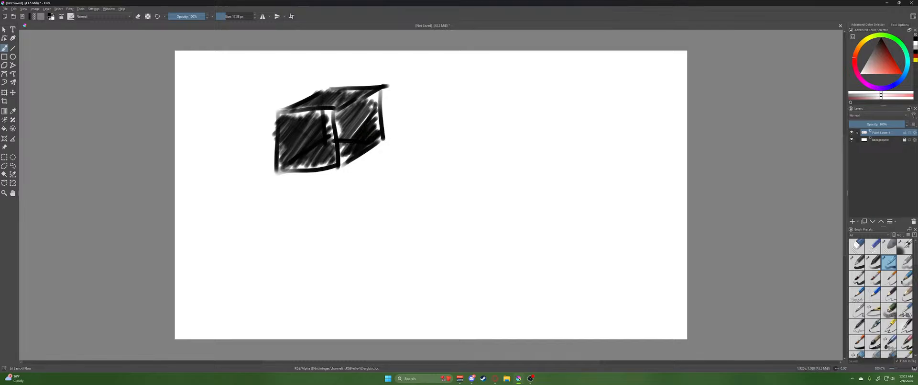
{"action": "mouse_move", "coordinate": [371, 115]}
{"action": "left_mouse_down"}
{"action": "mouse_move", "coordinate": [344, 128]}
{"action": "mouse_move", "coordinate": [353, 107]}
{"action": "mouse_move", "coordinate": [329, 124]}
{"action": "mouse_move", "coordinate": [330, 112]}
{"action": "mouse_move", "coordinate": [302, 123]}
{"action": "left_mouse_up"}
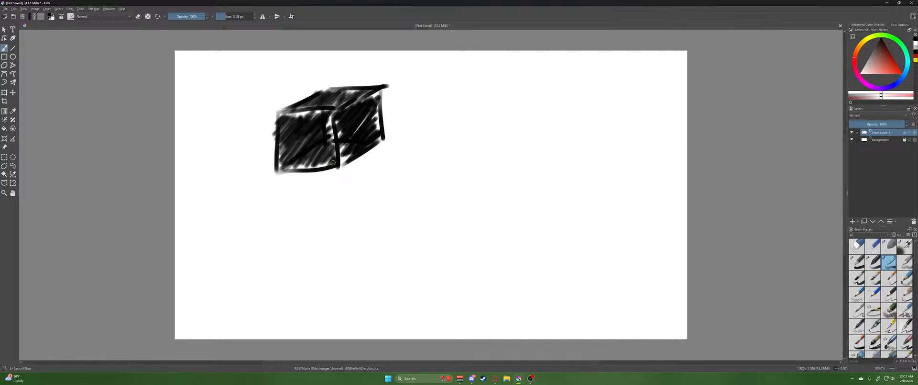
{"action": "mouse_move", "coordinate": [333, 162]}
{"action": "left_mouse_down"}
{"action": "mouse_move", "coordinate": [312, 158]}
{"action": "mouse_move", "coordinate": [319, 126]}
{"action": "mouse_move", "coordinate": [286, 121]}
{"action": "left_mouse_up"}
Undo all the scribbled shading, back to the plain wireframe cube
{"action": "key", "text": "ctrl+z"}
{"action": "key", "text": "ctrl+z"}
{"action": "key", "text": "ctrl+z"}
{"action": "key", "text": "ctrl+z"}
{"action": "key", "text": "ctrl+z"}
{"action": "key", "text": "ctrl+z"}
{"action": "key", "text": "ctrl+z"}
{"action": "key", "text": "ctrl+z"}
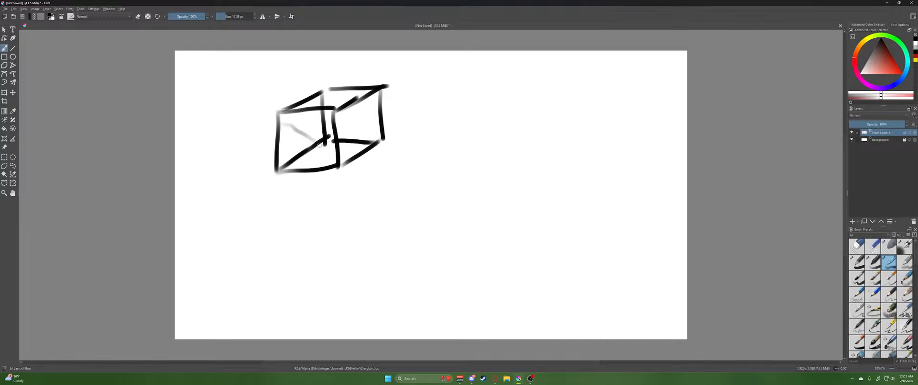
{"action": "key", "text": "ctrl+z"}
Shade the cube's faces again with heavier diagonal black hatching, front and side first, then the top
{"action": "mouse_move", "coordinate": [281, 115]}
{"action": "left_mouse_down"}
{"action": "mouse_move", "coordinate": [281, 144]}
{"action": "mouse_move", "coordinate": [319, 117]}
{"action": "mouse_move", "coordinate": [295, 166]}
{"action": "mouse_move", "coordinate": [332, 150]}
{"action": "left_mouse_up"}
{"action": "mouse_move", "coordinate": [337, 116]}
{"action": "left_mouse_down"}
{"action": "mouse_move", "coordinate": [346, 113]}
{"action": "mouse_move", "coordinate": [351, 129]}
{"action": "mouse_move", "coordinate": [359, 108]}
{"action": "mouse_move", "coordinate": [376, 110]}
{"action": "mouse_move", "coordinate": [380, 131]}
{"action": "left_mouse_up"}
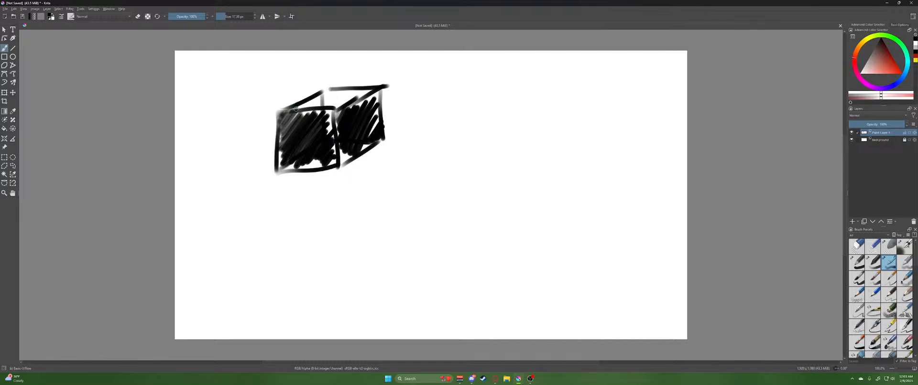
{"action": "left_click_drag", "start_coordinate": [313, 95], "coordinate": [364, 89]}
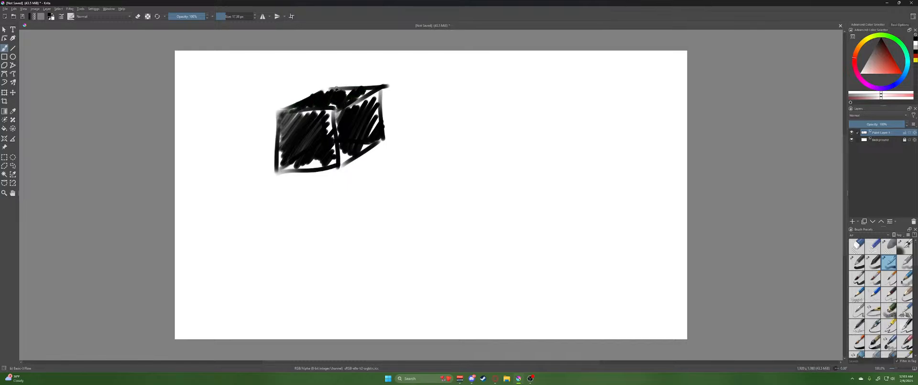
Undo the heavier hatching on all three cube faces
{"action": "key", "text": "ctrl+z"}
{"action": "key", "text": "ctrl+z"}
{"action": "key", "text": "ctrl+z"}
{"action": "key", "text": "ctrl+z"}
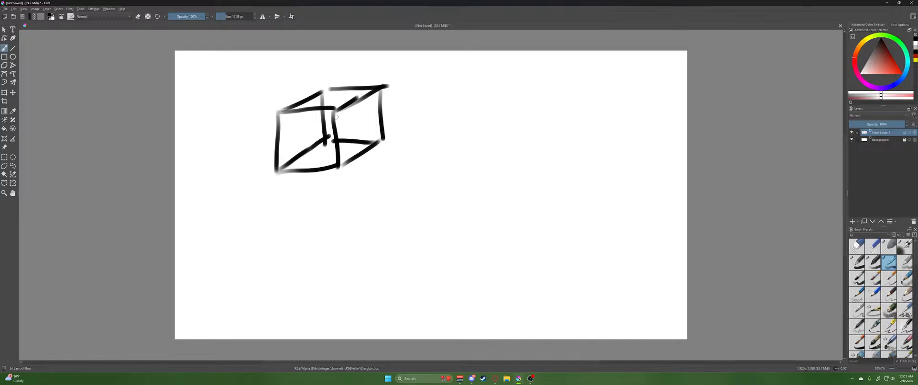
Thicken the cube's receding diagonals, its bottom edges and the upper rear edge by retracing them in black
{"action": "left_click_drag", "start_coordinate": [346, 105], "coordinate": [380, 86]}
{"action": "left_click_drag", "start_coordinate": [345, 104], "coordinate": [379, 84]}
{"action": "left_click_drag", "start_coordinate": [296, 102], "coordinate": [326, 88]}
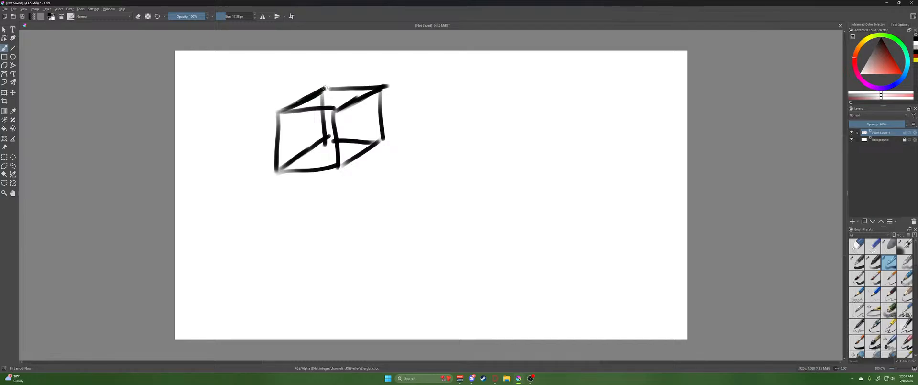
{"action": "left_click_drag", "start_coordinate": [281, 165], "coordinate": [318, 143]}
{"action": "mouse_move", "coordinate": [277, 172]}
{"action": "left_mouse_down"}
{"action": "mouse_move", "coordinate": [347, 166]}
{"action": "mouse_move", "coordinate": [385, 138]}
{"action": "left_mouse_up"}
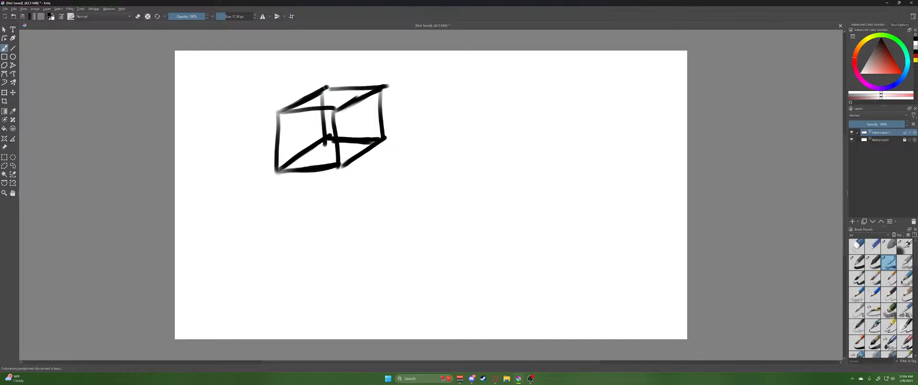
{"action": "left_click_drag", "start_coordinate": [340, 88], "coordinate": [377, 86]}
Retrace the cube's two rear vertical edges with thicker black strokes, undoing the stray attempts
{"action": "left_click_drag", "start_coordinate": [329, 117], "coordinate": [331, 139]}
{"action": "key", "text": "ctrl+z"}
{"action": "left_click_drag", "start_coordinate": [325, 100], "coordinate": [327, 140]}
{"action": "key", "text": "ctrl+z"}
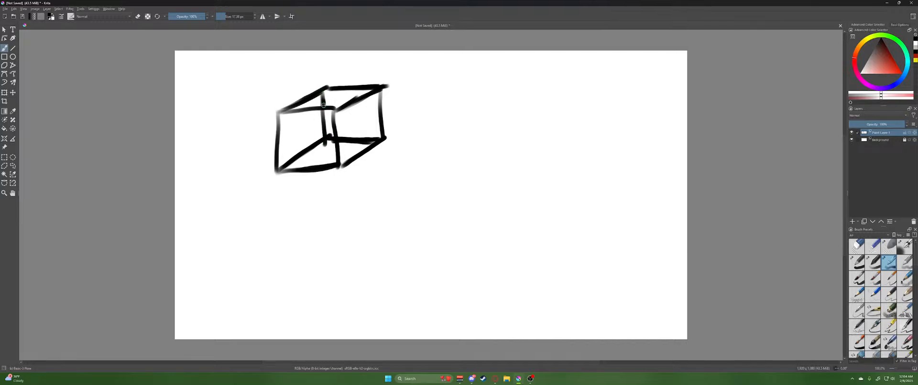
{"action": "left_click_drag", "start_coordinate": [323, 105], "coordinate": [327, 139]}
{"action": "key", "text": "ctrl+z"}
{"action": "left_click_drag", "start_coordinate": [322, 90], "coordinate": [326, 130]}
{"action": "left_click_drag", "start_coordinate": [382, 89], "coordinate": [386, 137]}
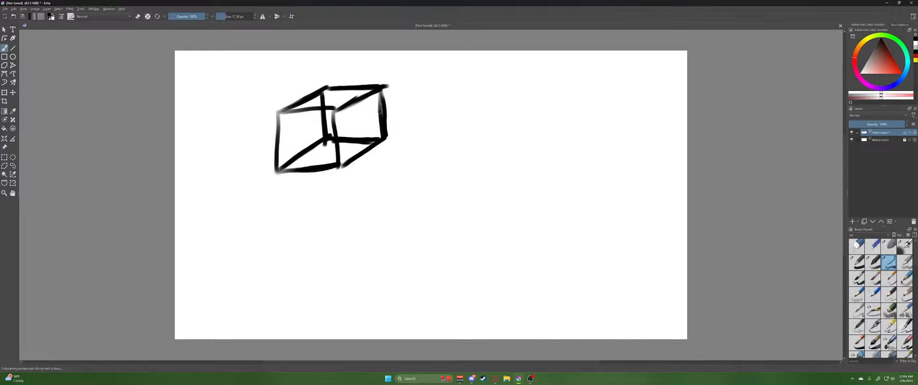
{"action": "key", "text": "ctrl+z"}
{"action": "mouse_move", "coordinate": [381, 99]}
{"action": "left_mouse_down"}
{"action": "mouse_move", "coordinate": [336, 126]}
{"action": "mouse_move", "coordinate": [342, 164]}
{"action": "left_mouse_up"}
{"action": "key", "text": "ctrl+z"}
Thicken the two vertical edges of the cube's front face and retrace its upper edge
{"action": "left_click_drag", "start_coordinate": [333, 111], "coordinate": [341, 167]}
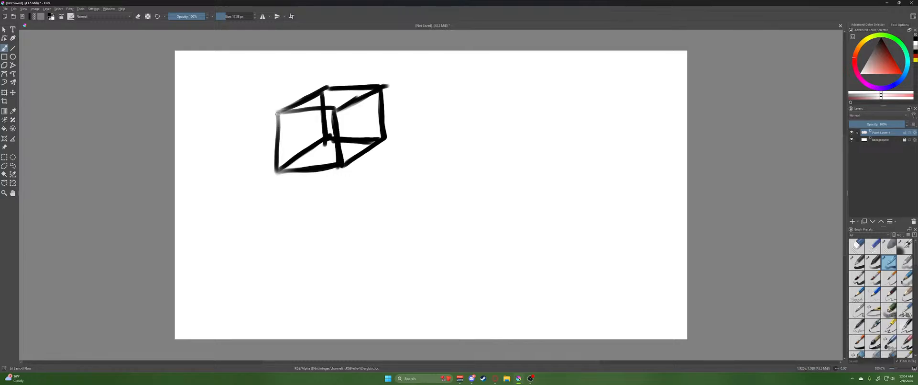
{"action": "left_click_drag", "start_coordinate": [280, 116], "coordinate": [280, 156]}
{"action": "mouse_move", "coordinate": [277, 111]}
{"action": "left_mouse_down"}
{"action": "mouse_move", "coordinate": [308, 113]}
{"action": "mouse_move", "coordinate": [319, 128]}
{"action": "mouse_move", "coordinate": [328, 110]}
{"action": "left_mouse_up"}
{"action": "key", "text": "ctrl+z"}
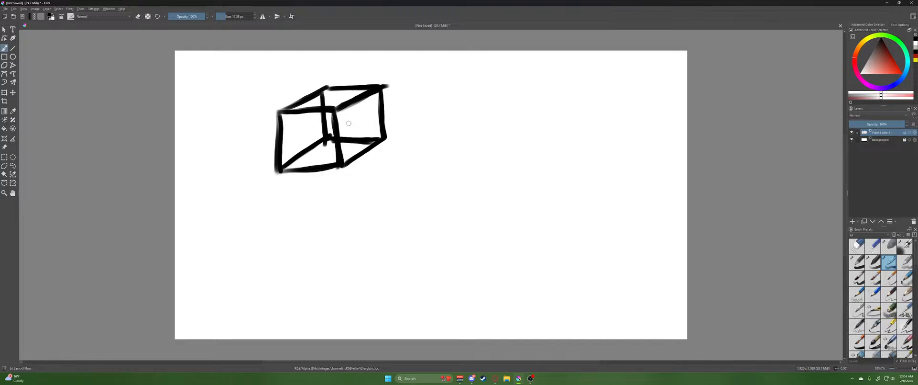
Erase the left part of the cube, including its left vertical edge and left diagonals, with the brush in eraser mode
{"action": "mouse_move", "coordinate": [301, 138]}
{"action": "left_mouse_down"}
{"action": "mouse_move", "coordinate": [284, 112]}
{"action": "mouse_move", "coordinate": [298, 129]}
{"action": "mouse_move", "coordinate": [269, 117]}
{"action": "mouse_move", "coordinate": [273, 103]}
{"action": "mouse_move", "coordinate": [274, 118]}
{"action": "mouse_move", "coordinate": [301, 93]}
{"action": "left_mouse_up"}
{"action": "mouse_move", "coordinate": [276, 135]}
{"action": "left_mouse_down"}
{"action": "mouse_move", "coordinate": [329, 85]}
{"action": "mouse_move", "coordinate": [326, 95]}
{"action": "left_mouse_up"}
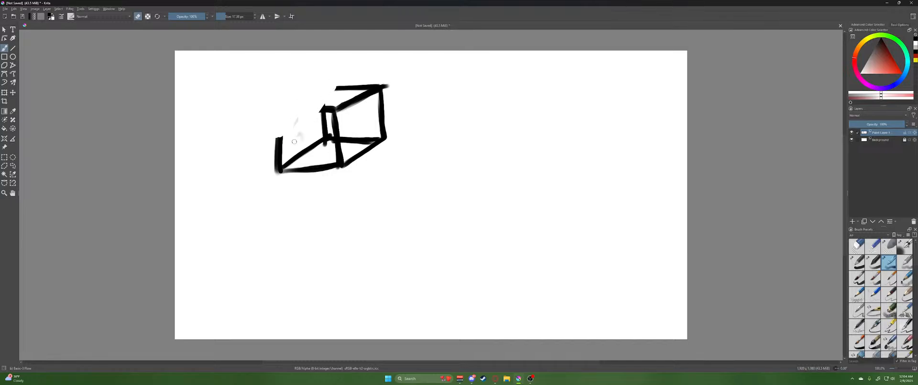
{"action": "left_click_drag", "start_coordinate": [278, 154], "coordinate": [284, 129]}
{"action": "mouse_move", "coordinate": [280, 157]}
{"action": "left_mouse_down"}
{"action": "mouse_move", "coordinate": [279, 177]}
{"action": "mouse_move", "coordinate": [293, 151]}
{"action": "mouse_move", "coordinate": [280, 174]}
{"action": "mouse_move", "coordinate": [297, 158]}
{"action": "left_mouse_up"}
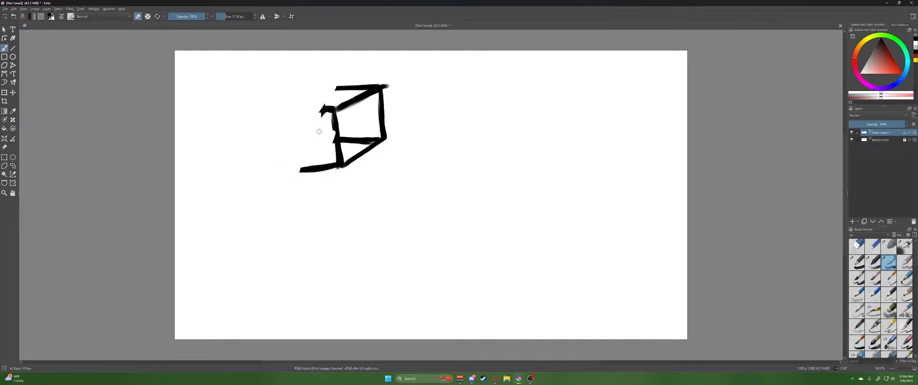
Erase the remaining black cube sketch so the paint layer is blank
{"action": "mouse_move", "coordinate": [344, 85]}
{"action": "left_mouse_down"}
{"action": "mouse_move", "coordinate": [367, 79]}
{"action": "mouse_move", "coordinate": [347, 95]}
{"action": "mouse_move", "coordinate": [368, 82]}
{"action": "mouse_move", "coordinate": [360, 93]}
{"action": "mouse_move", "coordinate": [394, 82]}
{"action": "mouse_move", "coordinate": [323, 116]}
{"action": "mouse_move", "coordinate": [347, 127]}
{"action": "left_mouse_up"}
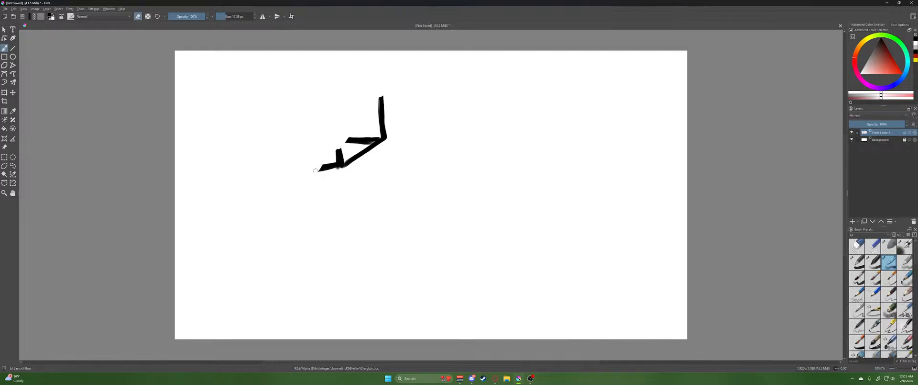
{"action": "mouse_move", "coordinate": [315, 170]}
{"action": "left_mouse_down"}
{"action": "mouse_move", "coordinate": [336, 146]}
{"action": "mouse_move", "coordinate": [328, 171]}
{"action": "left_mouse_up"}
{"action": "mouse_move", "coordinate": [345, 141]}
{"action": "left_mouse_down"}
{"action": "mouse_move", "coordinate": [356, 127]}
{"action": "mouse_move", "coordinate": [346, 168]}
{"action": "mouse_move", "coordinate": [361, 149]}
{"action": "left_mouse_up"}
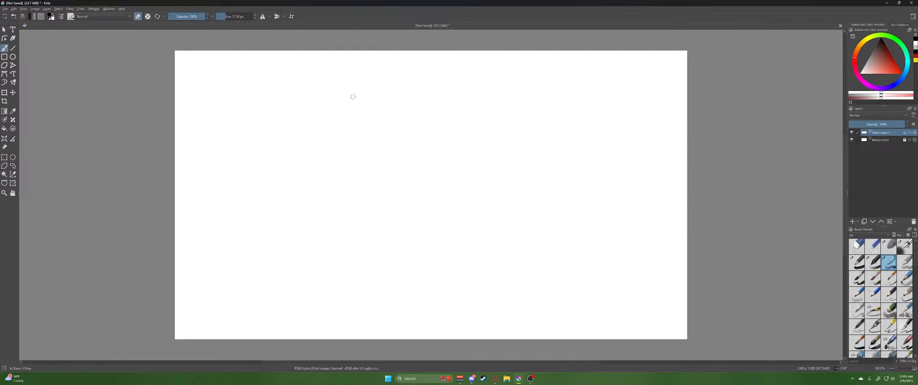
Choose the Pencil-6 Quick Shade brush and draw a row of ten shaded rings across the upper canvas
{"action": "left_click", "coordinate": [889, 311]}
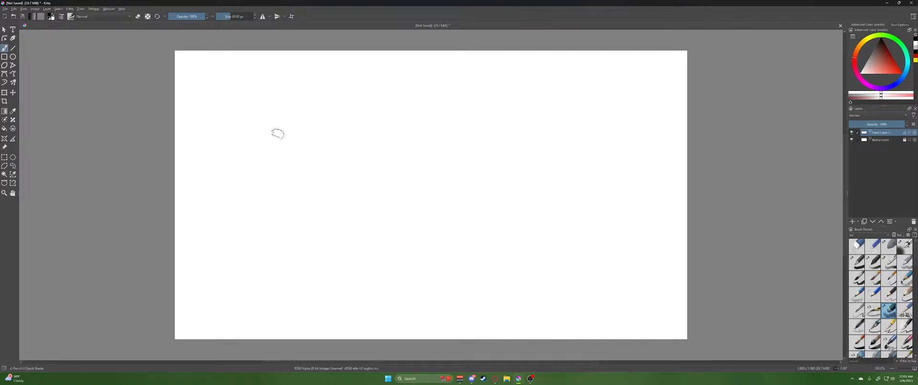
{"action": "mouse_move", "coordinate": [283, 131]}
{"action": "left_mouse_down"}
{"action": "mouse_move", "coordinate": [308, 123]}
{"action": "mouse_move", "coordinate": [294, 132]}
{"action": "left_mouse_up"}
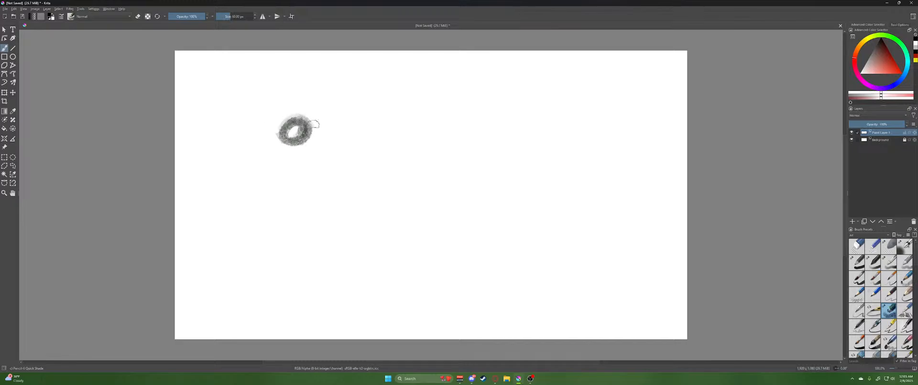
{"action": "mouse_move", "coordinate": [350, 128]}
{"action": "left_mouse_down"}
{"action": "mouse_move", "coordinate": [335, 126]}
{"action": "mouse_move", "coordinate": [352, 141]}
{"action": "mouse_move", "coordinate": [463, 118]}
{"action": "mouse_move", "coordinate": [495, 138]}
{"action": "mouse_move", "coordinate": [508, 128]}
{"action": "left_mouse_up"}
{"action": "mouse_move", "coordinate": [565, 120]}
{"action": "left_mouse_down"}
{"action": "mouse_move", "coordinate": [536, 132]}
{"action": "mouse_move", "coordinate": [569, 139]}
{"action": "mouse_move", "coordinate": [600, 124]}
{"action": "mouse_move", "coordinate": [609, 143]}
{"action": "mouse_move", "coordinate": [603, 129]}
{"action": "mouse_move", "coordinate": [655, 124]}
{"action": "mouse_move", "coordinate": [634, 131]}
{"action": "left_mouse_up"}
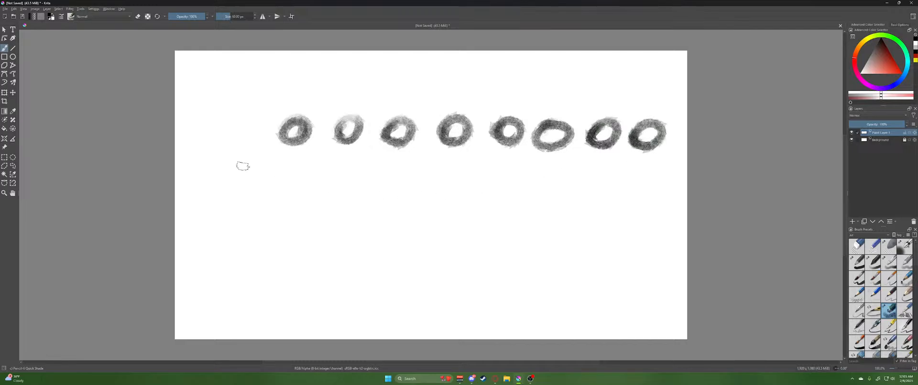
{"action": "mouse_move", "coordinate": [188, 135]}
{"action": "left_mouse_down"}
{"action": "mouse_move", "coordinate": [213, 124]}
{"action": "mouse_move", "coordinate": [215, 139]}
{"action": "mouse_move", "coordinate": [225, 119]}
{"action": "mouse_move", "coordinate": [235, 130]}
{"action": "left_mouse_up"}
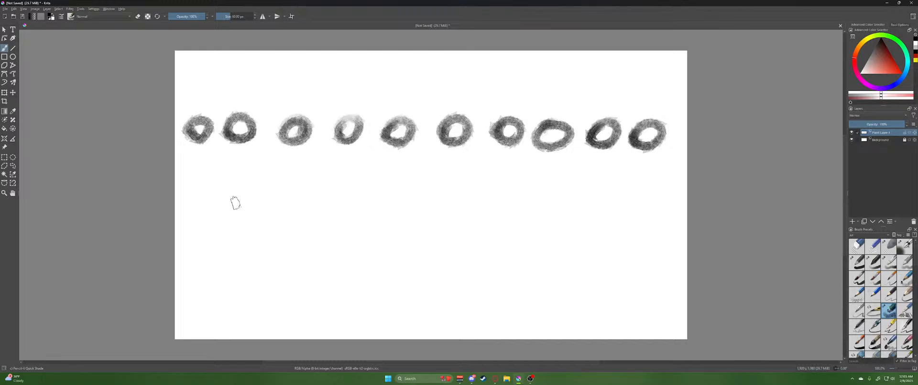
Draw two more rows of ten pencil rings each below the first row
{"action": "mouse_move", "coordinate": [233, 202]}
{"action": "left_mouse_down"}
{"action": "mouse_move", "coordinate": [226, 192]}
{"action": "mouse_move", "coordinate": [235, 205]}
{"action": "mouse_move", "coordinate": [287, 186]}
{"action": "mouse_move", "coordinate": [277, 203]}
{"action": "mouse_move", "coordinate": [330, 207]}
{"action": "mouse_move", "coordinate": [382, 181]}
{"action": "mouse_move", "coordinate": [369, 205]}
{"action": "mouse_move", "coordinate": [428, 189]}
{"action": "mouse_move", "coordinate": [415, 207]}
{"action": "mouse_move", "coordinate": [458, 183]}
{"action": "mouse_move", "coordinate": [449, 205]}
{"action": "mouse_move", "coordinate": [515, 184]}
{"action": "mouse_move", "coordinate": [495, 206]}
{"action": "mouse_move", "coordinate": [551, 182]}
{"action": "mouse_move", "coordinate": [540, 204]}
{"action": "left_mouse_up"}
{"action": "mouse_move", "coordinate": [587, 206]}
{"action": "left_mouse_down"}
{"action": "mouse_move", "coordinate": [603, 198]}
{"action": "mouse_move", "coordinate": [593, 189]}
{"action": "left_mouse_up"}
{"action": "mouse_move", "coordinate": [643, 216]}
{"action": "left_mouse_down"}
{"action": "mouse_move", "coordinate": [633, 202]}
{"action": "mouse_move", "coordinate": [646, 203]}
{"action": "left_mouse_up"}
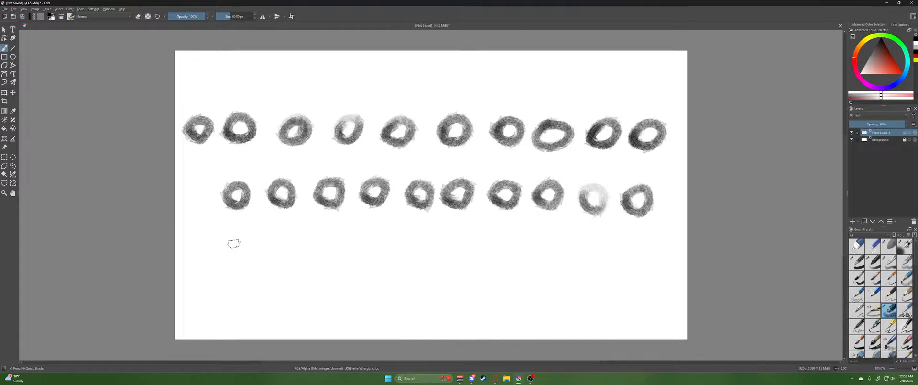
{"action": "mouse_move", "coordinate": [234, 244]}
{"action": "left_mouse_down"}
{"action": "mouse_move", "coordinate": [230, 231]}
{"action": "mouse_move", "coordinate": [237, 249]}
{"action": "mouse_move", "coordinate": [293, 229]}
{"action": "mouse_move", "coordinate": [275, 241]}
{"action": "mouse_move", "coordinate": [328, 245]}
{"action": "mouse_move", "coordinate": [363, 223]}
{"action": "mouse_move", "coordinate": [378, 242]}
{"action": "mouse_move", "coordinate": [420, 225]}
{"action": "mouse_move", "coordinate": [411, 246]}
{"action": "mouse_move", "coordinate": [459, 229]}
{"action": "mouse_move", "coordinate": [496, 234]}
{"action": "mouse_move", "coordinate": [496, 224]}
{"action": "mouse_move", "coordinate": [493, 244]}
{"action": "mouse_move", "coordinate": [550, 224]}
{"action": "mouse_move", "coordinate": [540, 243]}
{"action": "mouse_move", "coordinate": [650, 234]}
{"action": "left_mouse_up"}
Draw a fourth row of ten pencil rings close beneath the third row
{"action": "mouse_move", "coordinate": [239, 275]}
{"action": "left_mouse_down"}
{"action": "mouse_move", "coordinate": [252, 267]}
{"action": "mouse_move", "coordinate": [239, 285]}
{"action": "mouse_move", "coordinate": [283, 260]}
{"action": "mouse_move", "coordinate": [316, 275]}
{"action": "mouse_move", "coordinate": [361, 275]}
{"action": "mouse_move", "coordinate": [378, 261]}
{"action": "left_mouse_up"}
{"action": "mouse_move", "coordinate": [418, 277]}
{"action": "left_mouse_down"}
{"action": "mouse_move", "coordinate": [416, 268]}
{"action": "mouse_move", "coordinate": [445, 277]}
{"action": "mouse_move", "coordinate": [510, 257]}
{"action": "mouse_move", "coordinate": [493, 280]}
{"action": "left_mouse_up"}
{"action": "left_click_drag", "start_coordinate": [548, 278], "coordinate": [536, 277]}
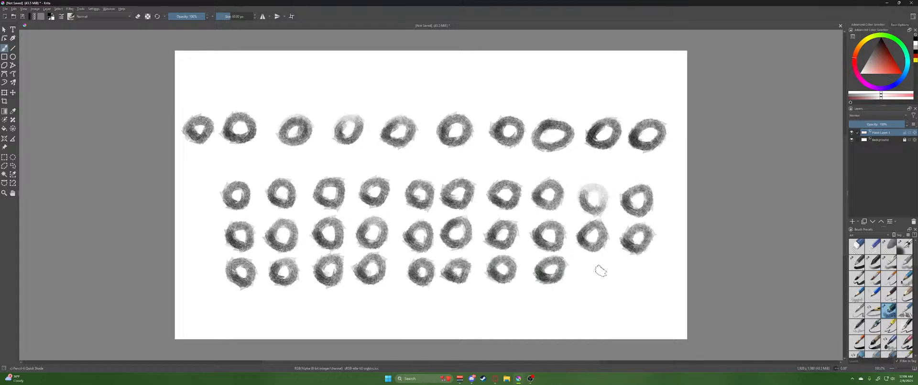
{"action": "mouse_move", "coordinate": [598, 270]}
{"action": "left_mouse_down"}
{"action": "mouse_move", "coordinate": [588, 275]}
{"action": "mouse_move", "coordinate": [648, 263]}
{"action": "mouse_move", "coordinate": [624, 282]}
{"action": "left_mouse_up"}
Draw a fifth row of ten pencil rings along the lower part of the canvas
{"action": "mouse_move", "coordinate": [237, 311]}
{"action": "left_mouse_down"}
{"action": "mouse_move", "coordinate": [254, 299]}
{"action": "mouse_move", "coordinate": [231, 313]}
{"action": "mouse_move", "coordinate": [342, 294]}
{"action": "mouse_move", "coordinate": [321, 312]}
{"action": "mouse_move", "coordinate": [364, 310]}
{"action": "mouse_move", "coordinate": [370, 298]}
{"action": "left_mouse_up"}
{"action": "mouse_move", "coordinate": [418, 311]}
{"action": "left_mouse_down"}
{"action": "mouse_move", "coordinate": [412, 306]}
{"action": "mouse_move", "coordinate": [453, 293]}
{"action": "mouse_move", "coordinate": [512, 301]}
{"action": "mouse_move", "coordinate": [499, 309]}
{"action": "left_mouse_up"}
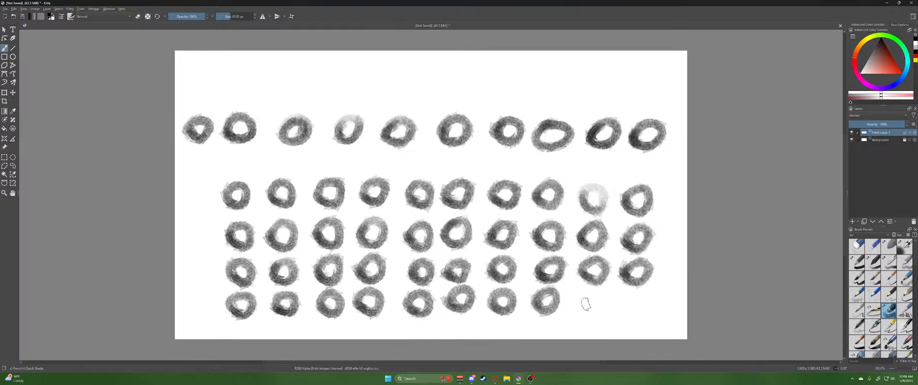
{"action": "mouse_move", "coordinate": [585, 302]}
{"action": "left_mouse_down"}
{"action": "mouse_move", "coordinate": [595, 293]}
{"action": "mouse_move", "coordinate": [587, 306]}
{"action": "mouse_move", "coordinate": [634, 304]}
{"action": "left_mouse_up"}
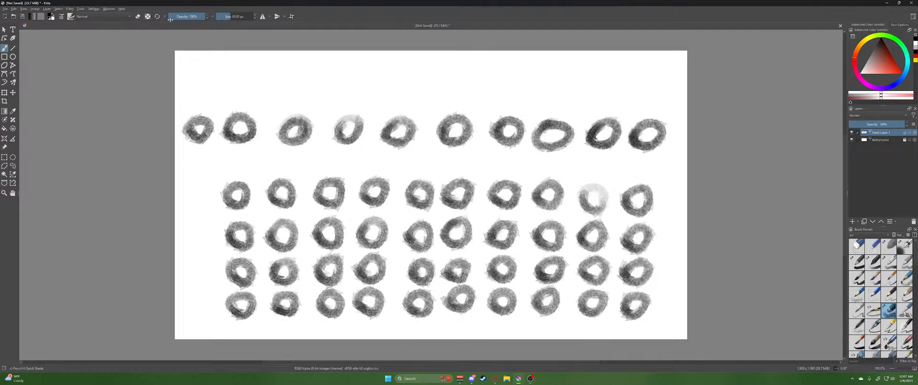
Erase all the pencil rings using an enlarged Basic-1 brush in eraser mode
{"action": "left_click", "coordinate": [138, 17]}
{"action": "left_click", "coordinate": [857, 262]}
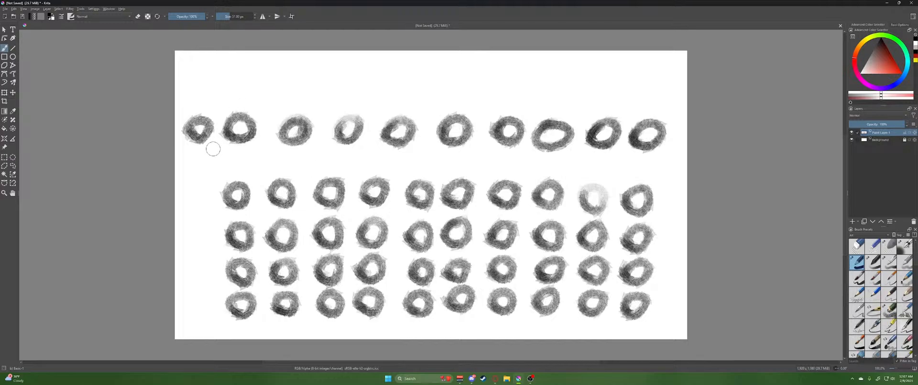
{"action": "key", "text": "bracketright"}
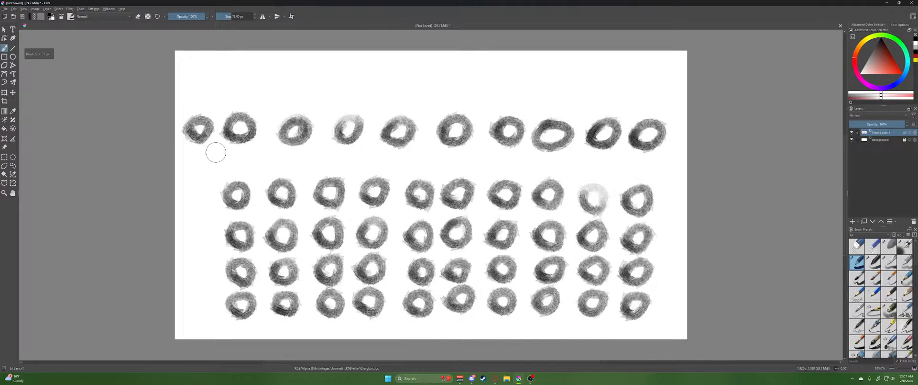
{"action": "key", "text": "bracketright"}
{"action": "key", "text": "bracketright"}
{"action": "key", "text": "bracketright"}
{"action": "mouse_move", "coordinate": [220, 138]}
{"action": "left_mouse_down"}
{"action": "mouse_move", "coordinate": [198, 147]}
{"action": "mouse_move", "coordinate": [221, 125]}
{"action": "mouse_move", "coordinate": [228, 148]}
{"action": "mouse_move", "coordinate": [217, 156]}
{"action": "mouse_move", "coordinate": [199, 135]}
{"action": "mouse_move", "coordinate": [188, 147]}
{"action": "mouse_move", "coordinate": [240, 124]}
{"action": "mouse_move", "coordinate": [197, 126]}
{"action": "mouse_move", "coordinate": [234, 111]}
{"action": "mouse_move", "coordinate": [257, 119]}
{"action": "mouse_move", "coordinate": [260, 142]}
{"action": "mouse_move", "coordinate": [283, 139]}
{"action": "mouse_move", "coordinate": [326, 107]}
{"action": "mouse_move", "coordinate": [322, 133]}
{"action": "mouse_move", "coordinate": [337, 147]}
{"action": "mouse_move", "coordinate": [417, 101]}
{"action": "mouse_move", "coordinate": [401, 133]}
{"action": "mouse_move", "coordinate": [426, 144]}
{"action": "mouse_move", "coordinate": [500, 106]}
{"action": "mouse_move", "coordinate": [486, 136]}
{"action": "mouse_move", "coordinate": [519, 138]}
{"action": "mouse_move", "coordinate": [580, 112]}
{"action": "mouse_move", "coordinate": [556, 156]}
{"action": "mouse_move", "coordinate": [672, 121]}
{"action": "mouse_move", "coordinate": [636, 167]}
{"action": "mouse_move", "coordinate": [679, 174]}
{"action": "mouse_move", "coordinate": [639, 211]}
{"action": "mouse_move", "coordinate": [625, 210]}
{"action": "mouse_move", "coordinate": [636, 178]}
{"action": "mouse_move", "coordinate": [555, 221]}
{"action": "mouse_move", "coordinate": [565, 199]}
{"action": "mouse_move", "coordinate": [558, 186]}
{"action": "mouse_move", "coordinate": [470, 228]}
{"action": "mouse_move", "coordinate": [493, 186]}
{"action": "mouse_move", "coordinate": [482, 169]}
{"action": "mouse_move", "coordinate": [379, 229]}
{"action": "mouse_move", "coordinate": [361, 228]}
{"action": "mouse_move", "coordinate": [387, 183]}
{"action": "mouse_move", "coordinate": [371, 177]}
{"action": "mouse_move", "coordinate": [273, 241]}
{"action": "mouse_move", "coordinate": [260, 232]}
{"action": "mouse_move", "coordinate": [274, 189]}
{"action": "mouse_move", "coordinate": [251, 183]}
{"action": "mouse_move", "coordinate": [210, 203]}
{"action": "mouse_move", "coordinate": [217, 225]}
{"action": "mouse_move", "coordinate": [259, 221]}
{"action": "mouse_move", "coordinate": [261, 247]}
{"action": "mouse_move", "coordinate": [315, 238]}
{"action": "mouse_move", "coordinate": [368, 213]}
{"action": "mouse_move", "coordinate": [375, 235]}
{"action": "mouse_move", "coordinate": [404, 244]}
{"action": "mouse_move", "coordinate": [464, 220]}
{"action": "mouse_move", "coordinate": [493, 248]}
{"action": "mouse_move", "coordinate": [598, 217]}
{"action": "mouse_move", "coordinate": [587, 238]}
{"action": "mouse_move", "coordinate": [599, 250]}
{"action": "mouse_move", "coordinate": [655, 234]}
{"action": "mouse_move", "coordinate": [657, 253]}
{"action": "mouse_move", "coordinate": [644, 282]}
{"action": "mouse_move", "coordinate": [650, 256]}
{"action": "mouse_move", "coordinate": [580, 292]}
{"action": "mouse_move", "coordinate": [593, 254]}
{"action": "mouse_move", "coordinate": [507, 292]}
{"action": "mouse_move", "coordinate": [526, 252]}
{"action": "mouse_move", "coordinate": [427, 296]}
{"action": "mouse_move", "coordinate": [422, 274]}
{"action": "mouse_move", "coordinate": [363, 293]}
{"action": "mouse_move", "coordinate": [343, 278]}
{"action": "mouse_move", "coordinate": [213, 293]}
{"action": "left_mouse_up"}
{"action": "key", "text": "e"}
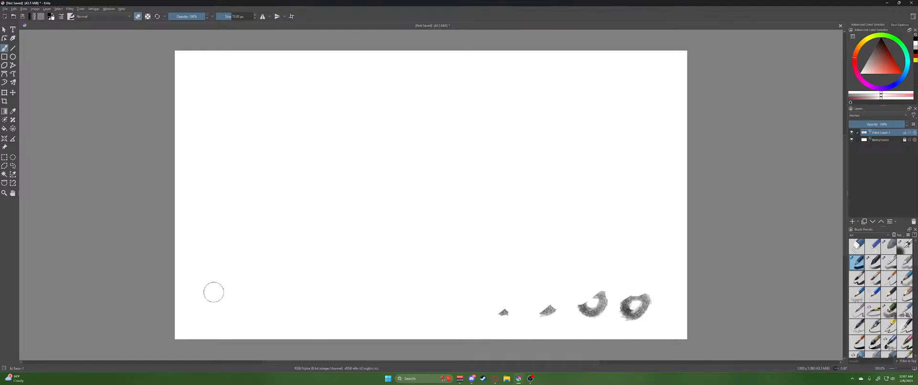
{"action": "mouse_move", "coordinate": [494, 288]}
{"action": "left_mouse_down"}
{"action": "mouse_move", "coordinate": [523, 310]}
{"action": "mouse_move", "coordinate": [563, 299]}
{"action": "mouse_move", "coordinate": [567, 326]}
{"action": "mouse_move", "coordinate": [627, 295]}
{"action": "mouse_move", "coordinate": [593, 333]}
{"action": "left_mouse_up"}
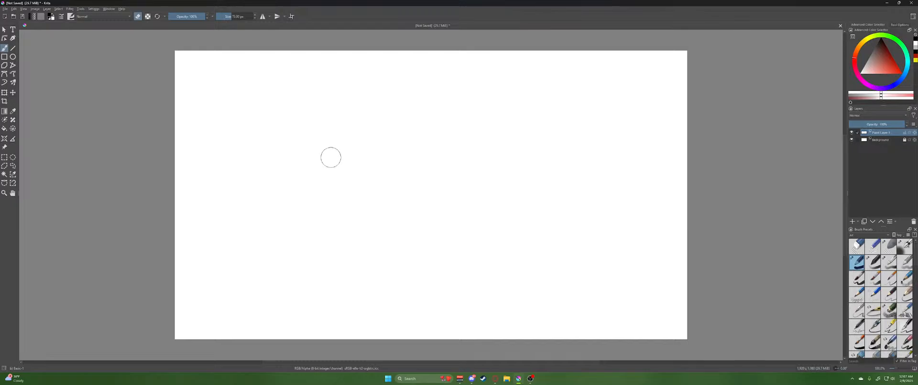
Return to painting with a smaller Basic-1 brush and draw a row of ten black rings across the upper canvas
{"action": "key", "text": "e"}
{"action": "left_click_drag", "start_coordinate": [228, 16], "coordinate": [222, 16]}
{"action": "key", "text": "bracketright"}
{"action": "key", "text": "bracketright"}
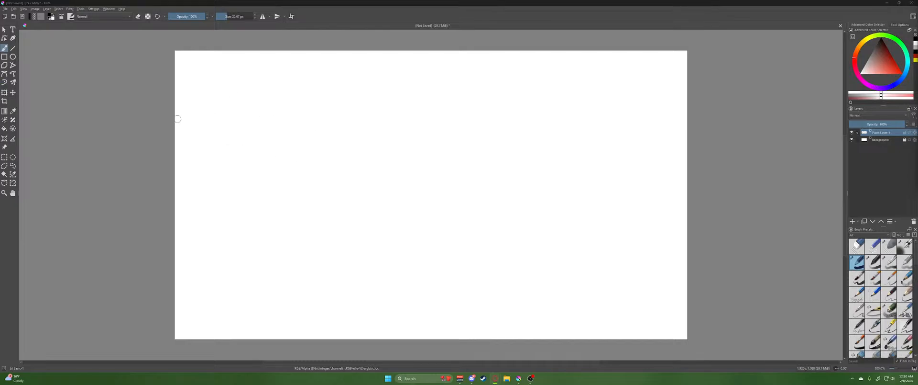
{"action": "left_click_drag", "start_coordinate": [241, 118], "coordinate": [277, 119]}
{"action": "mouse_move", "coordinate": [321, 96]}
{"action": "left_mouse_down"}
{"action": "mouse_move", "coordinate": [318, 118]}
{"action": "mouse_move", "coordinate": [355, 115]}
{"action": "mouse_move", "coordinate": [373, 99]}
{"action": "mouse_move", "coordinate": [404, 117]}
{"action": "mouse_move", "coordinate": [409, 98]}
{"action": "mouse_move", "coordinate": [399, 114]}
{"action": "mouse_move", "coordinate": [440, 122]}
{"action": "left_mouse_up"}
{"action": "left_click_drag", "start_coordinate": [496, 113], "coordinate": [541, 114]}
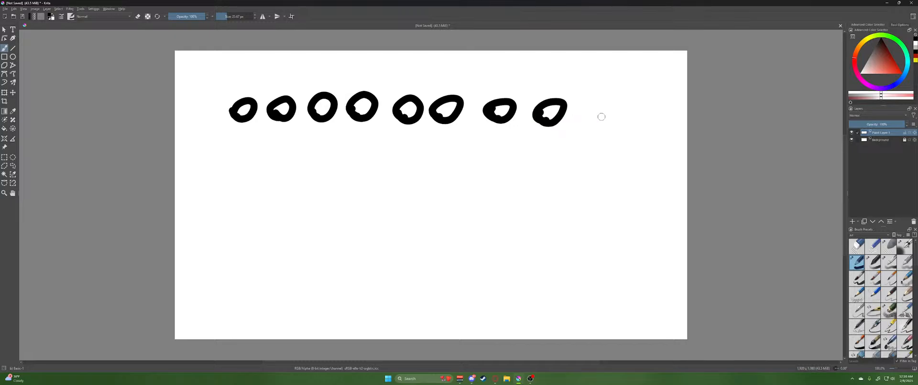
{"action": "mouse_move", "coordinate": [601, 115]}
{"action": "left_mouse_down"}
{"action": "mouse_move", "coordinate": [582, 117]}
{"action": "mouse_move", "coordinate": [634, 104]}
{"action": "mouse_move", "coordinate": [624, 115]}
{"action": "left_mouse_up"}
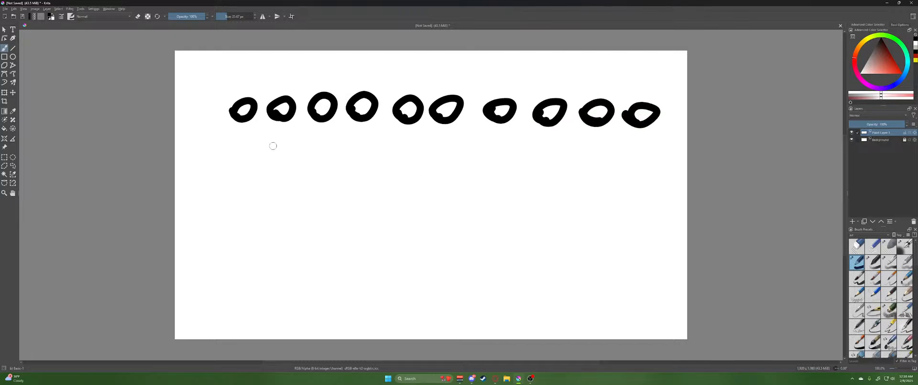
Start a second row with six black rings beneath the first six rings of the top row
{"action": "mouse_move", "coordinate": [230, 142]}
{"action": "left_mouse_down"}
{"action": "mouse_move", "coordinate": [226, 130]}
{"action": "mouse_move", "coordinate": [229, 146]}
{"action": "mouse_move", "coordinate": [269, 142]}
{"action": "left_mouse_up"}
{"action": "mouse_move", "coordinate": [321, 153]}
{"action": "left_mouse_down"}
{"action": "mouse_move", "coordinate": [335, 128]}
{"action": "mouse_move", "coordinate": [330, 152]}
{"action": "left_mouse_up"}
{"action": "mouse_move", "coordinate": [364, 152]}
{"action": "left_mouse_down"}
{"action": "mouse_move", "coordinate": [349, 144]}
{"action": "mouse_move", "coordinate": [416, 139]}
{"action": "mouse_move", "coordinate": [400, 152]}
{"action": "mouse_move", "coordinate": [457, 139]}
{"action": "mouse_move", "coordinate": [443, 153]}
{"action": "left_mouse_up"}
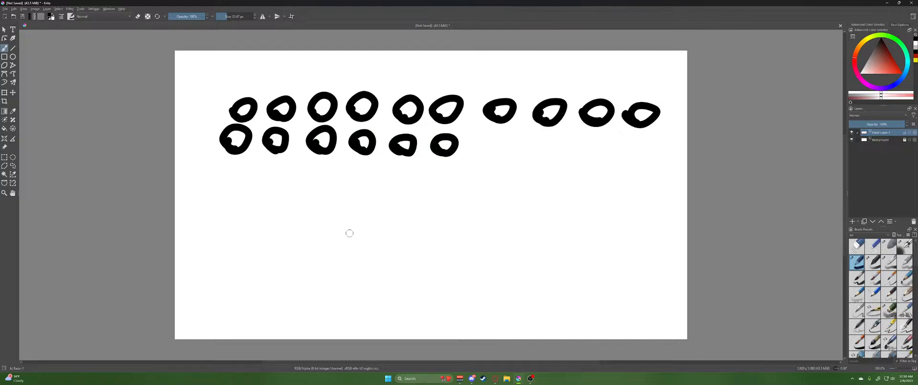
Draw two half-round eyes with filled pupils and an angled nose between them below the rings
{"action": "mouse_move", "coordinate": [348, 234]}
{"action": "left_mouse_down"}
{"action": "mouse_move", "coordinate": [358, 215]}
{"action": "mouse_move", "coordinate": [376, 208]}
{"action": "mouse_move", "coordinate": [379, 227]}
{"action": "mouse_move", "coordinate": [343, 236]}
{"action": "mouse_move", "coordinate": [384, 233]}
{"action": "left_mouse_up"}
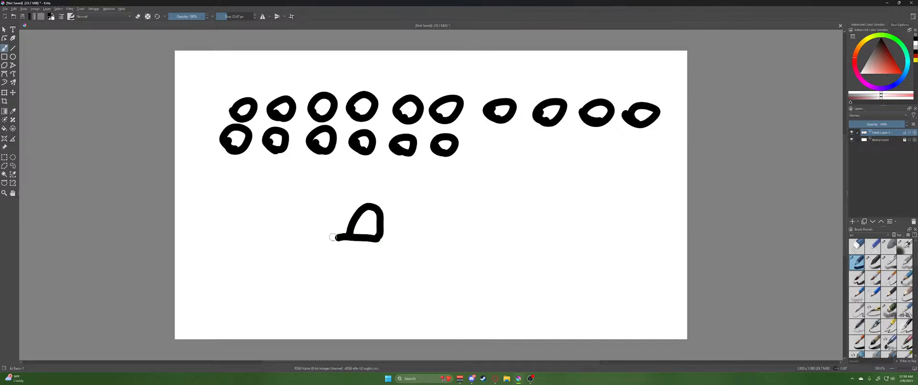
{"action": "mouse_move", "coordinate": [332, 237]}
{"action": "left_mouse_down"}
{"action": "mouse_move", "coordinate": [337, 208]}
{"action": "mouse_move", "coordinate": [337, 235]}
{"action": "mouse_move", "coordinate": [320, 234]}
{"action": "mouse_move", "coordinate": [335, 234]}
{"action": "mouse_move", "coordinate": [343, 261]}
{"action": "left_mouse_up"}
{"action": "key", "text": "ctrl+z"}
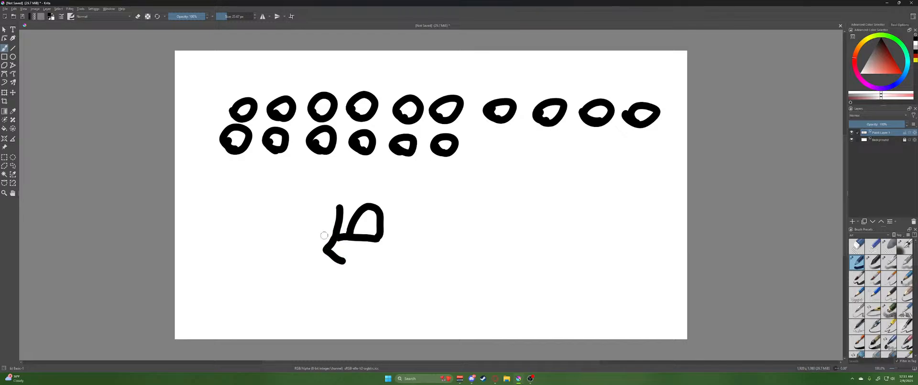
{"action": "mouse_move", "coordinate": [330, 234]}
{"action": "left_mouse_down"}
{"action": "mouse_move", "coordinate": [320, 211]}
{"action": "mouse_move", "coordinate": [300, 226]}
{"action": "mouse_move", "coordinate": [301, 240]}
{"action": "mouse_move", "coordinate": [329, 238]}
{"action": "left_mouse_up"}
{"action": "mouse_move", "coordinate": [361, 215]}
{"action": "left_mouse_down"}
{"action": "mouse_move", "coordinate": [361, 234]}
{"action": "mouse_move", "coordinate": [309, 228]}
{"action": "left_mouse_up"}
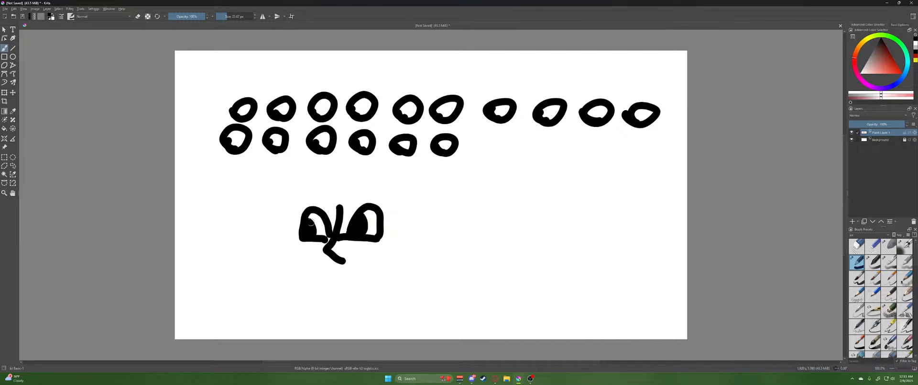
Draw a large oval head outline around the eyes and nose, and add an ear and a short mouth
{"action": "mouse_move", "coordinate": [281, 244]}
{"action": "left_mouse_down"}
{"action": "mouse_move", "coordinate": [278, 234]}
{"action": "mouse_move", "coordinate": [308, 196]}
{"action": "mouse_move", "coordinate": [328, 186]}
{"action": "left_mouse_up"}
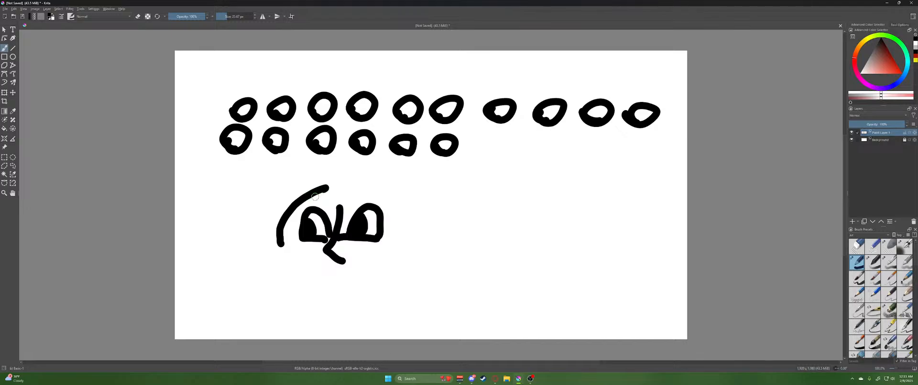
{"action": "key", "text": "ctrl+z"}
{"action": "mouse_move", "coordinate": [286, 249]}
{"action": "left_mouse_down"}
{"action": "mouse_move", "coordinate": [325, 183]}
{"action": "mouse_move", "coordinate": [390, 205]}
{"action": "mouse_move", "coordinate": [373, 232]}
{"action": "mouse_move", "coordinate": [282, 245]}
{"action": "mouse_move", "coordinate": [349, 171]}
{"action": "mouse_move", "coordinate": [404, 259]}
{"action": "mouse_move", "coordinate": [264, 246]}
{"action": "mouse_move", "coordinate": [293, 263]}
{"action": "mouse_move", "coordinate": [269, 243]}
{"action": "mouse_move", "coordinate": [385, 178]}
{"action": "mouse_move", "coordinate": [375, 268]}
{"action": "mouse_move", "coordinate": [266, 254]}
{"action": "left_mouse_up"}
{"action": "key", "text": "ctrl+z"}
{"action": "key", "text": "ctrl+z"}
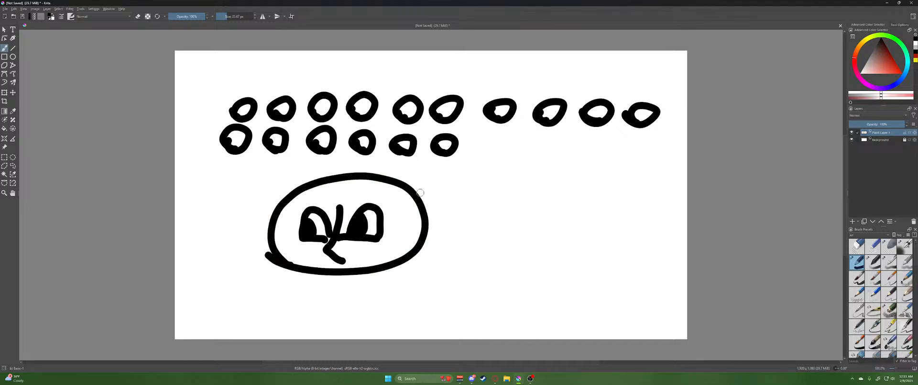
{"action": "mouse_move", "coordinate": [405, 213]}
{"action": "left_mouse_down"}
{"action": "mouse_move", "coordinate": [415, 218]}
{"action": "mouse_move", "coordinate": [409, 239]}
{"action": "left_mouse_up"}
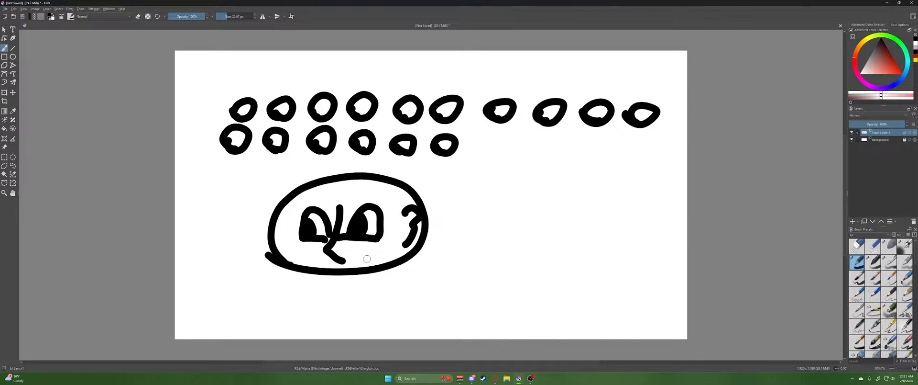
{"action": "left_click_drag", "start_coordinate": [365, 260], "coordinate": [388, 250]}
Complete the second row with four more black rings
{"action": "left_click_drag", "start_coordinate": [485, 152], "coordinate": [493, 159]}
{"action": "mouse_move", "coordinate": [545, 139]}
{"action": "left_mouse_down"}
{"action": "mouse_move", "coordinate": [552, 163]}
{"action": "mouse_move", "coordinate": [593, 165]}
{"action": "left_mouse_up"}
{"action": "left_click_drag", "start_coordinate": [646, 143], "coordinate": [627, 160]}
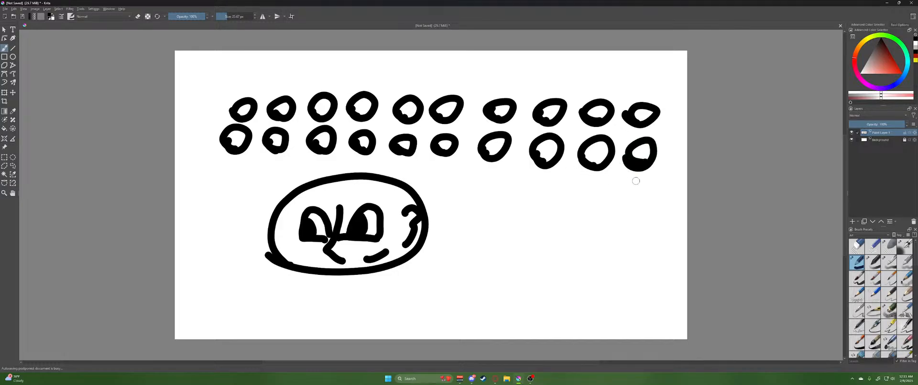
Draw five black rings beside the face as a third row and four more beneath them
{"action": "left_click_drag", "start_coordinate": [636, 195], "coordinate": [520, 198]}
{"action": "mouse_move", "coordinate": [497, 173]}
{"action": "left_mouse_down"}
{"action": "mouse_move", "coordinate": [483, 194]}
{"action": "mouse_move", "coordinate": [436, 189]}
{"action": "mouse_move", "coordinate": [457, 190]}
{"action": "left_mouse_up"}
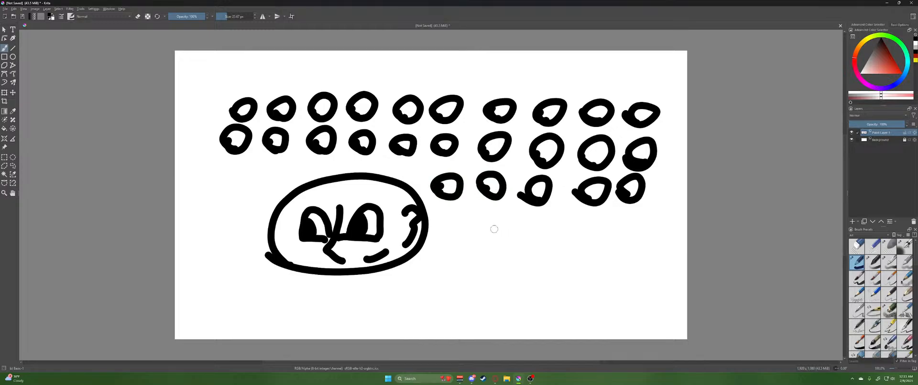
{"action": "left_click_drag", "start_coordinate": [495, 229], "coordinate": [530, 230]}
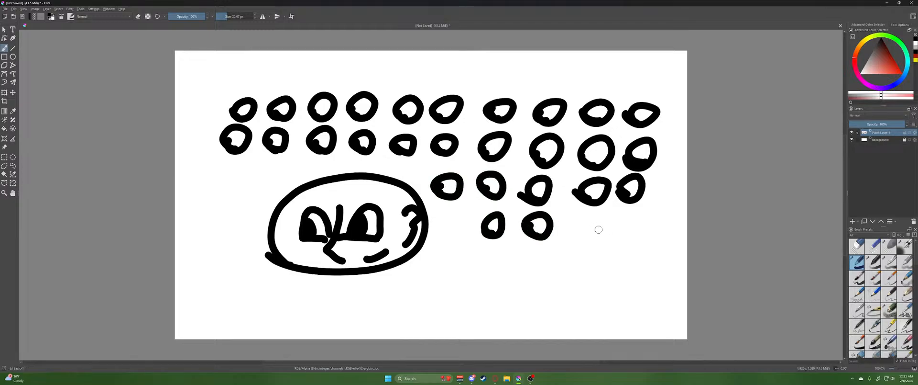
{"action": "mouse_move", "coordinate": [600, 228]}
{"action": "left_mouse_down"}
{"action": "mouse_move", "coordinate": [595, 243]}
{"action": "mouse_move", "coordinate": [632, 217]}
{"action": "mouse_move", "coordinate": [631, 226]}
{"action": "left_mouse_up"}
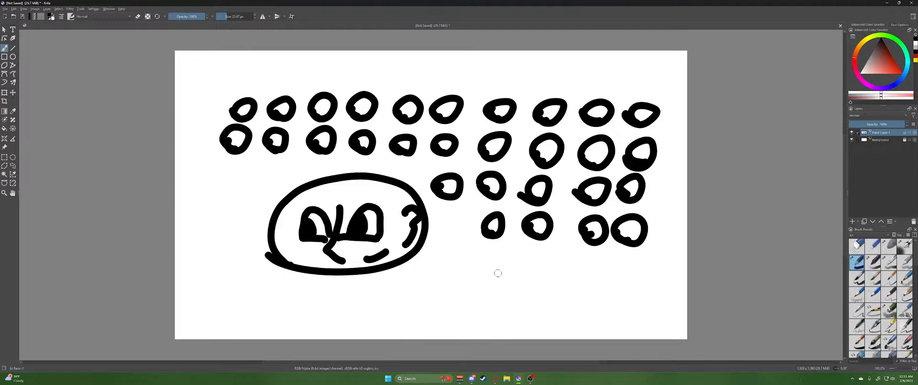
{"action": "mouse_move", "coordinate": [455, 264]}
{"action": "left_mouse_down"}
{"action": "mouse_move", "coordinate": [451, 280]}
{"action": "mouse_move", "coordinate": [475, 285]}
{"action": "left_mouse_up"}
{"action": "key", "text": "ctrl+z"}
{"action": "mouse_move", "coordinate": [454, 253]}
{"action": "left_mouse_down"}
{"action": "mouse_move", "coordinate": [470, 271]}
{"action": "mouse_move", "coordinate": [484, 259]}
{"action": "mouse_move", "coordinate": [512, 269]}
{"action": "mouse_move", "coordinate": [536, 256]}
{"action": "mouse_move", "coordinate": [530, 267]}
{"action": "mouse_move", "coordinate": [541, 280]}
{"action": "mouse_move", "coordinate": [560, 271]}
{"action": "left_mouse_up"}
{"action": "left_click", "coordinate": [541, 279]}
{"action": "mouse_move", "coordinate": [537, 270]}
{"action": "left_mouse_down"}
{"action": "mouse_move", "coordinate": [593, 268]}
{"action": "mouse_move", "coordinate": [574, 282]}
{"action": "left_mouse_up"}
{"action": "key", "text": "ctrl+z"}
{"action": "key", "text": "ctrl+z"}
{"action": "key", "text": "ctrl+z"}
{"action": "key", "text": "ctrl+z"}
{"action": "key", "text": "ctrl+z"}
{"action": "key", "text": "ctrl+z"}
{"action": "key", "text": "ctrl+z"}
{"action": "key", "text": "ctrl+z"}
{"action": "key", "text": "ctrl+z"}
{"action": "key", "text": "ctrl+z"}
{"action": "key", "text": "ctrl+z"}
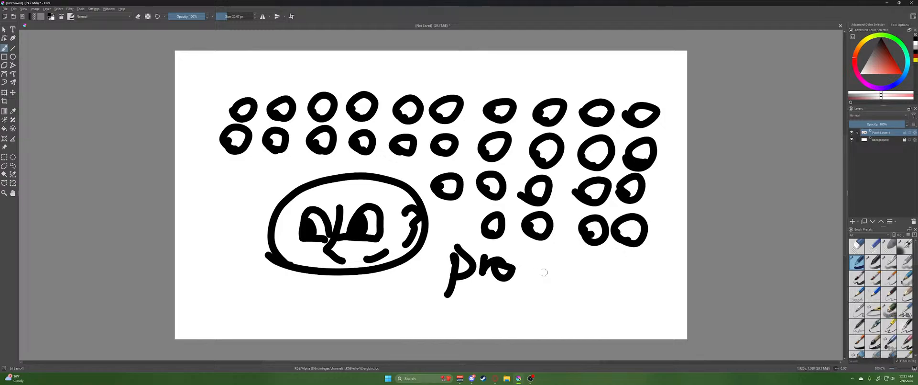
{"action": "mouse_move", "coordinate": [465, 286]}
{"action": "left_mouse_down"}
{"action": "mouse_move", "coordinate": [503, 233]}
{"action": "mouse_move", "coordinate": [519, 235]}
{"action": "left_mouse_up"}
{"action": "mouse_move", "coordinate": [495, 284]}
{"action": "left_mouse_down"}
{"action": "mouse_move", "coordinate": [567, 262]}
{"action": "mouse_move", "coordinate": [466, 272]}
{"action": "mouse_move", "coordinate": [489, 290]}
{"action": "left_mouse_up"}
{"action": "key", "text": "ctrl+z"}
{"action": "key", "text": "ctrl+z"}
{"action": "left_click_drag", "start_coordinate": [564, 263], "coordinate": [531, 285]}
{"action": "left_click_drag", "start_coordinate": [602, 256], "coordinate": [572, 283]}
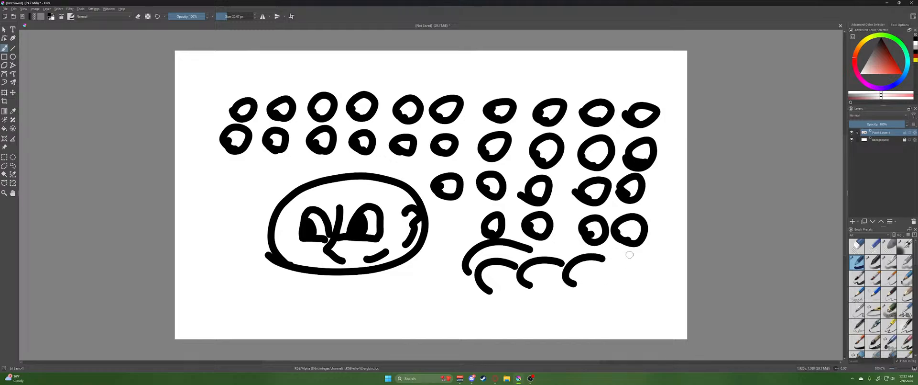
{"action": "left_click_drag", "start_coordinate": [630, 254], "coordinate": [612, 282]}
{"action": "mouse_move", "coordinate": [662, 251]}
{"action": "left_mouse_down"}
{"action": "mouse_move", "coordinate": [633, 268]}
{"action": "mouse_move", "coordinate": [638, 281]}
{"action": "left_mouse_up"}
{"action": "mouse_move", "coordinate": [447, 271]}
{"action": "left_mouse_down"}
{"action": "mouse_move", "coordinate": [415, 286]}
{"action": "mouse_move", "coordinate": [425, 308]}
{"action": "left_mouse_up"}
{"action": "left_click_drag", "start_coordinate": [461, 286], "coordinate": [452, 311]}
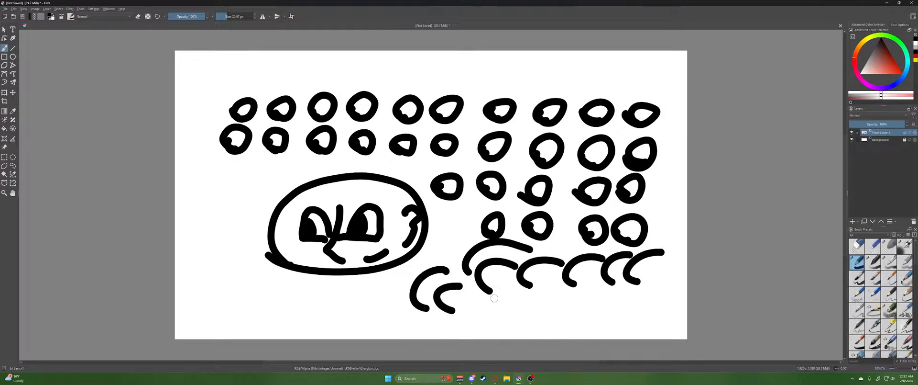
{"action": "left_click_drag", "start_coordinate": [497, 283], "coordinate": [491, 311]}
{"action": "mouse_move", "coordinate": [524, 283]}
{"action": "left_mouse_down"}
{"action": "mouse_move", "coordinate": [516, 293]}
{"action": "mouse_move", "coordinate": [532, 310]}
{"action": "left_mouse_up"}
{"action": "key", "text": "ctrl+z"}
{"action": "key", "text": "ctrl+z"}
{"action": "key", "text": "ctrl+z"}
{"action": "key", "text": "ctrl+z"}
{"action": "key", "text": "ctrl+z"}
{"action": "key", "text": "ctrl+z"}
{"action": "key", "text": "ctrl+z"}
{"action": "key", "text": "ctrl+z"}
{"action": "key", "text": "ctrl+z"}
{"action": "key", "text": "ctrl+z"}
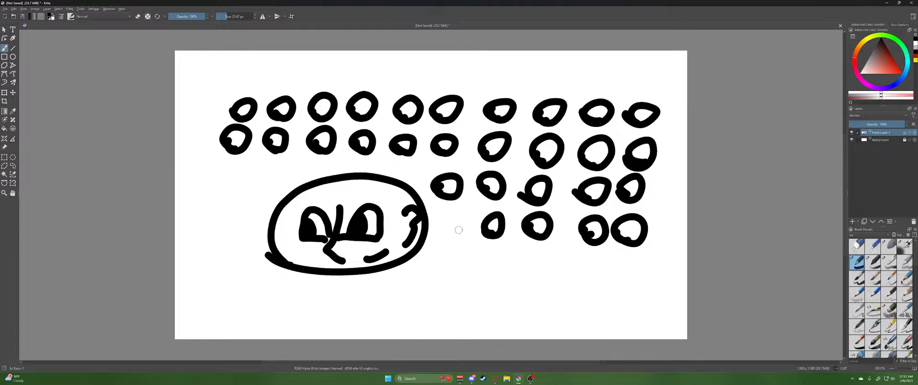
Add a ring between the face and the fourth row, and draw a fifth row of four rings below
{"action": "mouse_move", "coordinate": [458, 229]}
{"action": "left_mouse_down"}
{"action": "mouse_move", "coordinate": [440, 211]}
{"action": "mouse_move", "coordinate": [456, 224]}
{"action": "left_mouse_up"}
{"action": "mouse_move", "coordinate": [450, 267]}
{"action": "left_mouse_down"}
{"action": "mouse_move", "coordinate": [444, 252]}
{"action": "mouse_move", "coordinate": [462, 270]}
{"action": "left_mouse_up"}
{"action": "mouse_move", "coordinate": [522, 249]}
{"action": "left_mouse_down"}
{"action": "mouse_move", "coordinate": [502, 249]}
{"action": "mouse_move", "coordinate": [499, 276]}
{"action": "mouse_move", "coordinate": [536, 279]}
{"action": "mouse_move", "coordinate": [527, 258]}
{"action": "left_mouse_up"}
{"action": "mouse_move", "coordinate": [584, 267]}
{"action": "left_mouse_down"}
{"action": "mouse_move", "coordinate": [621, 278]}
{"action": "mouse_move", "coordinate": [625, 256]}
{"action": "mouse_move", "coordinate": [638, 274]}
{"action": "mouse_move", "coordinate": [618, 277]}
{"action": "left_mouse_up"}
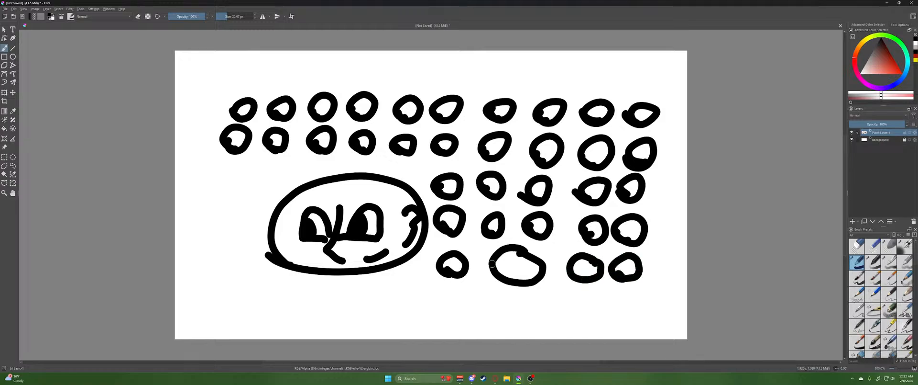
Draw three black rings down the outer side of the face, seven beneath it, and two overlapping rings in the fifth row
{"action": "mouse_move", "coordinate": [237, 184]}
{"action": "left_mouse_down"}
{"action": "mouse_move", "coordinate": [225, 192]}
{"action": "mouse_move", "coordinate": [239, 182]}
{"action": "left_mouse_up"}
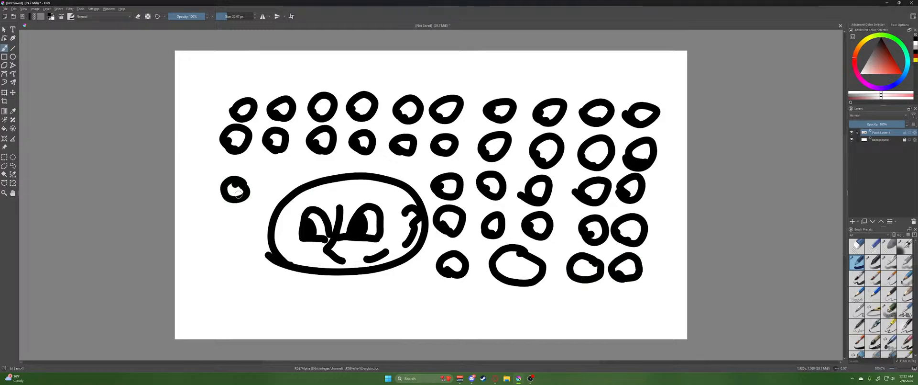
{"action": "mouse_move", "coordinate": [230, 228]}
{"action": "left_mouse_down"}
{"action": "mouse_move", "coordinate": [213, 241]}
{"action": "mouse_move", "coordinate": [239, 235]}
{"action": "mouse_move", "coordinate": [224, 228]}
{"action": "left_mouse_up"}
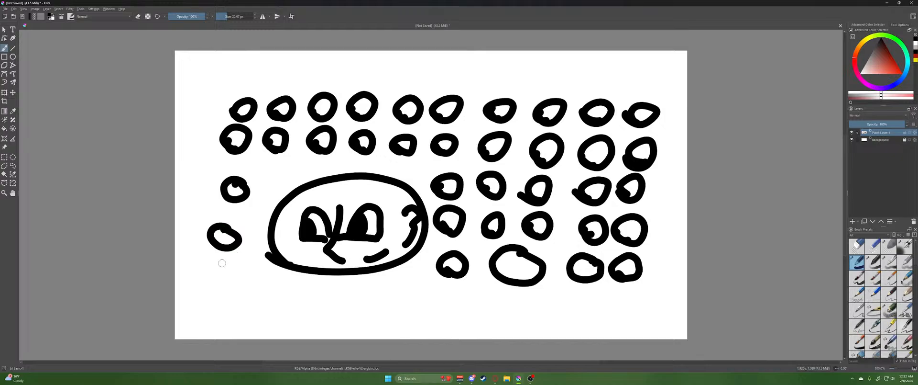
{"action": "mouse_move", "coordinate": [232, 258]}
{"action": "left_mouse_down"}
{"action": "mouse_move", "coordinate": [217, 266]}
{"action": "mouse_move", "coordinate": [232, 265]}
{"action": "left_mouse_up"}
{"action": "mouse_move", "coordinate": [268, 295]}
{"action": "left_mouse_down"}
{"action": "mouse_move", "coordinate": [298, 276]}
{"action": "mouse_move", "coordinate": [311, 300]}
{"action": "mouse_move", "coordinate": [345, 283]}
{"action": "mouse_move", "coordinate": [359, 299]}
{"action": "mouse_move", "coordinate": [397, 287]}
{"action": "mouse_move", "coordinate": [438, 304]}
{"action": "mouse_move", "coordinate": [462, 287]}
{"action": "mouse_move", "coordinate": [481, 305]}
{"action": "mouse_move", "coordinate": [505, 307]}
{"action": "mouse_move", "coordinate": [529, 283]}
{"action": "left_mouse_up"}
{"action": "mouse_move", "coordinate": [486, 248]}
{"action": "left_mouse_down"}
{"action": "mouse_move", "coordinate": [507, 254]}
{"action": "mouse_move", "coordinate": [488, 248]}
{"action": "left_mouse_up"}
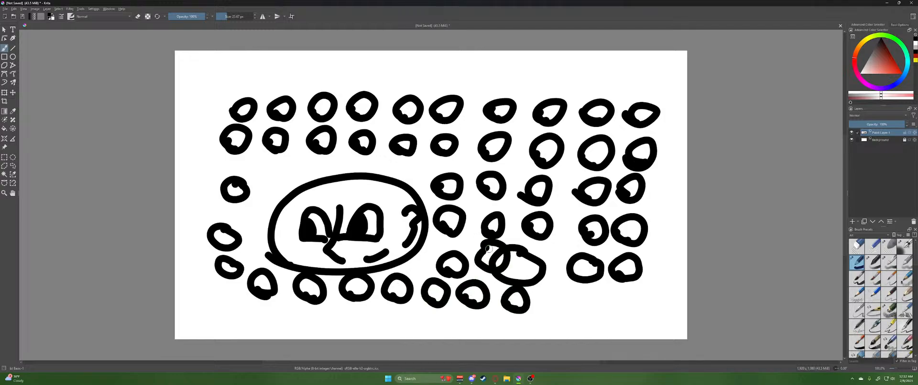
{"action": "mouse_move", "coordinate": [581, 263]}
{"action": "left_mouse_down"}
{"action": "mouse_move", "coordinate": [592, 268]}
{"action": "mouse_move", "coordinate": [561, 276]}
{"action": "left_mouse_up"}
Thicken several rings in the fourth, second and top rows by tracing over their outlines again in black
{"action": "left_click_drag", "start_coordinate": [548, 237], "coordinate": [538, 228]}
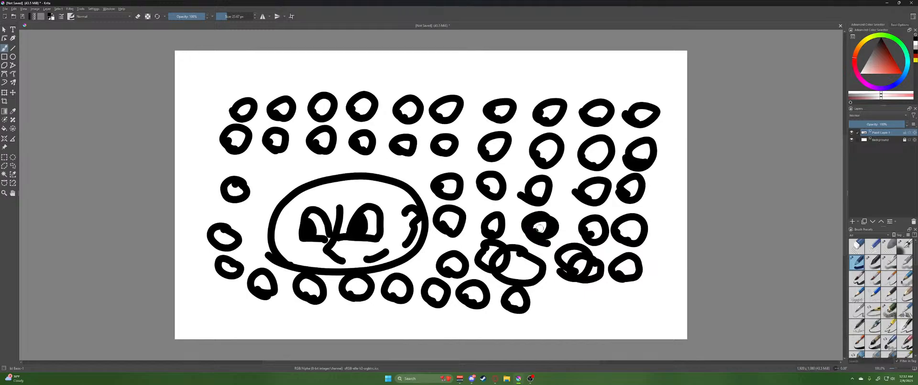
{"action": "left_click_drag", "start_coordinate": [607, 227], "coordinate": [596, 235]}
{"action": "mouse_move", "coordinate": [597, 160]}
{"action": "left_mouse_down"}
{"action": "mouse_move", "coordinate": [586, 161]}
{"action": "mouse_move", "coordinate": [597, 144]}
{"action": "left_mouse_up"}
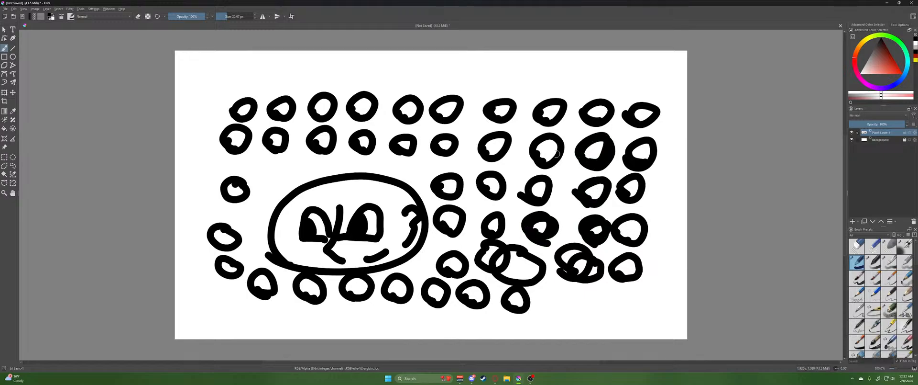
{"action": "mouse_move", "coordinate": [535, 159]}
{"action": "left_mouse_down"}
{"action": "mouse_move", "coordinate": [550, 143]}
{"action": "mouse_move", "coordinate": [538, 156]}
{"action": "left_mouse_up"}
{"action": "mouse_move", "coordinate": [483, 153]}
{"action": "left_mouse_down"}
{"action": "mouse_move", "coordinate": [486, 139]}
{"action": "mouse_move", "coordinate": [507, 158]}
{"action": "left_mouse_up"}
{"action": "mouse_move", "coordinate": [444, 149]}
{"action": "left_mouse_down"}
{"action": "mouse_move", "coordinate": [459, 139]}
{"action": "mouse_move", "coordinate": [442, 154]}
{"action": "mouse_move", "coordinate": [417, 140]}
{"action": "mouse_move", "coordinate": [401, 156]}
{"action": "mouse_move", "coordinate": [378, 144]}
{"action": "left_mouse_up"}
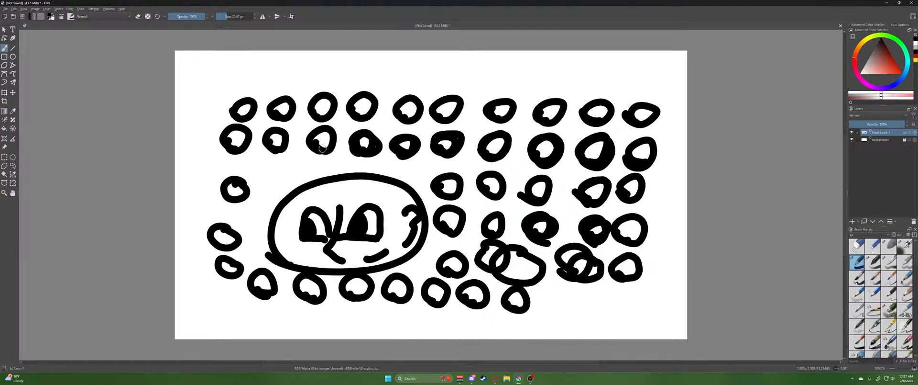
{"action": "left_click_drag", "start_coordinate": [322, 151], "coordinate": [336, 136]}
{"action": "mouse_move", "coordinate": [269, 150]}
{"action": "left_mouse_down"}
{"action": "mouse_move", "coordinate": [282, 152]}
{"action": "mouse_move", "coordinate": [228, 135]}
{"action": "left_mouse_up"}
{"action": "mouse_move", "coordinate": [246, 113]}
{"action": "left_mouse_down"}
{"action": "mouse_move", "coordinate": [256, 118]}
{"action": "mouse_move", "coordinate": [292, 98]}
{"action": "mouse_move", "coordinate": [287, 111]}
{"action": "mouse_move", "coordinate": [334, 98]}
{"action": "mouse_move", "coordinate": [368, 116]}
{"action": "mouse_move", "coordinate": [407, 113]}
{"action": "mouse_move", "coordinate": [406, 122]}
{"action": "mouse_move", "coordinate": [457, 107]}
{"action": "mouse_move", "coordinate": [436, 113]}
{"action": "left_mouse_up"}
{"action": "mouse_move", "coordinate": [503, 117]}
{"action": "left_mouse_down"}
{"action": "mouse_move", "coordinate": [543, 111]}
{"action": "mouse_move", "coordinate": [545, 124]}
{"action": "left_mouse_up"}
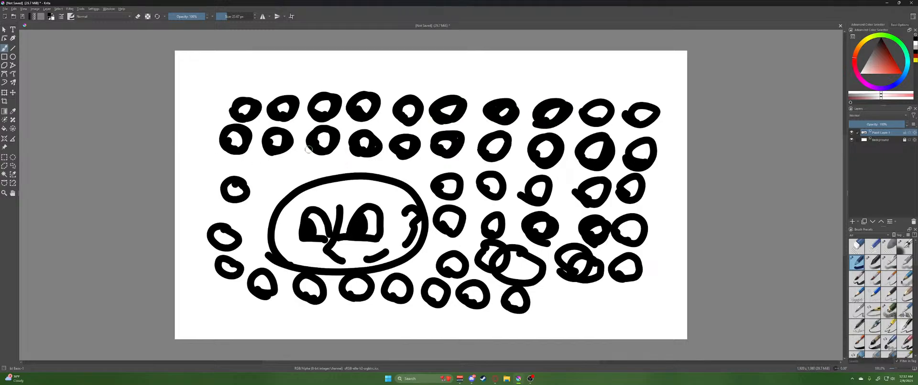
Erase the top two rows of rings and the uppermost ring beside the face
{"action": "key", "text": "e"}
{"action": "mouse_move", "coordinate": [277, 153]}
{"action": "left_mouse_down"}
{"action": "mouse_move", "coordinate": [287, 143]}
{"action": "mouse_move", "coordinate": [283, 154]}
{"action": "mouse_move", "coordinate": [277, 129]}
{"action": "mouse_move", "coordinate": [297, 146]}
{"action": "mouse_move", "coordinate": [324, 134]}
{"action": "mouse_move", "coordinate": [330, 146]}
{"action": "mouse_move", "coordinate": [416, 134]}
{"action": "mouse_move", "coordinate": [452, 150]}
{"action": "mouse_move", "coordinate": [527, 127]}
{"action": "mouse_move", "coordinate": [457, 161]}
{"action": "mouse_move", "coordinate": [516, 120]}
{"action": "mouse_move", "coordinate": [543, 127]}
{"action": "mouse_move", "coordinate": [510, 161]}
{"action": "mouse_move", "coordinate": [577, 150]}
{"action": "mouse_move", "coordinate": [600, 136]}
{"action": "mouse_move", "coordinate": [583, 165]}
{"action": "mouse_move", "coordinate": [604, 162]}
{"action": "mouse_move", "coordinate": [600, 136]}
{"action": "mouse_move", "coordinate": [632, 146]}
{"action": "mouse_move", "coordinate": [627, 161]}
{"action": "mouse_move", "coordinate": [651, 162]}
{"action": "mouse_move", "coordinate": [631, 180]}
{"action": "left_mouse_up"}
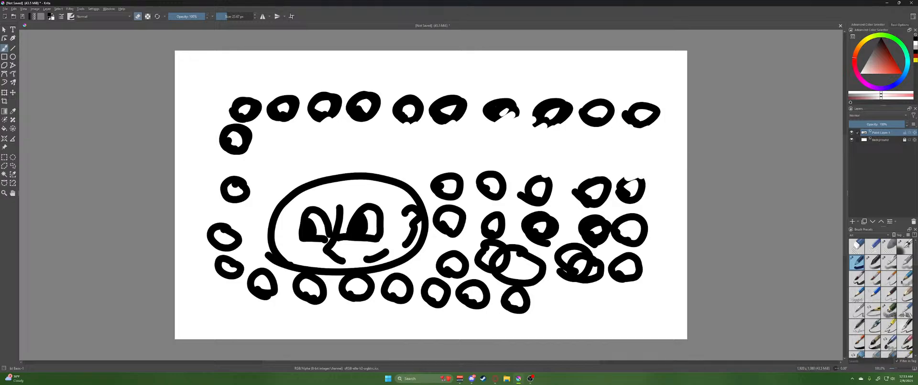
{"action": "mouse_move", "coordinate": [626, 102]}
{"action": "left_mouse_down"}
{"action": "mouse_move", "coordinate": [645, 131]}
{"action": "mouse_move", "coordinate": [657, 109]}
{"action": "left_mouse_up"}
{"action": "mouse_move", "coordinate": [565, 115]}
{"action": "left_mouse_down"}
{"action": "mouse_move", "coordinate": [582, 122]}
{"action": "mouse_move", "coordinate": [604, 101]}
{"action": "mouse_move", "coordinate": [612, 120]}
{"action": "left_mouse_up"}
{"action": "mouse_move", "coordinate": [569, 95]}
{"action": "left_mouse_down"}
{"action": "mouse_move", "coordinate": [535, 125]}
{"action": "mouse_move", "coordinate": [542, 105]}
{"action": "mouse_move", "coordinate": [485, 115]}
{"action": "mouse_move", "coordinate": [497, 92]}
{"action": "mouse_move", "coordinate": [487, 122]}
{"action": "mouse_move", "coordinate": [517, 113]}
{"action": "left_mouse_up"}
{"action": "mouse_move", "coordinate": [427, 119]}
{"action": "left_mouse_down"}
{"action": "mouse_move", "coordinate": [435, 98]}
{"action": "mouse_move", "coordinate": [434, 122]}
{"action": "mouse_move", "coordinate": [459, 99]}
{"action": "mouse_move", "coordinate": [456, 124]}
{"action": "left_mouse_up"}
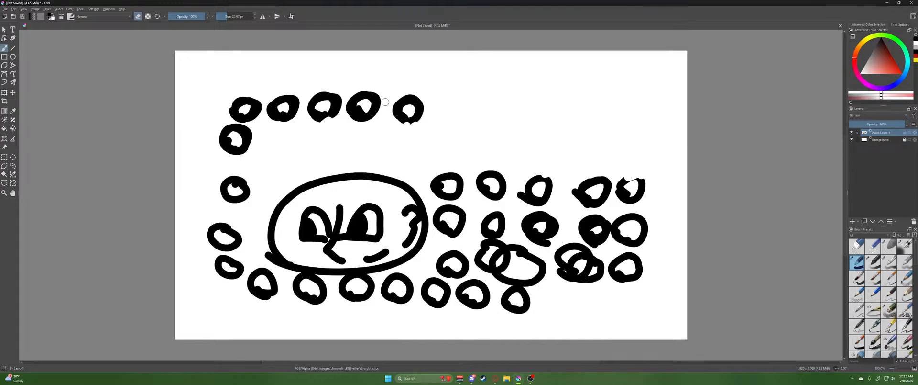
{"action": "mouse_move", "coordinate": [385, 102]}
{"action": "left_mouse_down"}
{"action": "mouse_move", "coordinate": [397, 116]}
{"action": "mouse_move", "coordinate": [422, 89]}
{"action": "mouse_move", "coordinate": [416, 117]}
{"action": "left_mouse_up"}
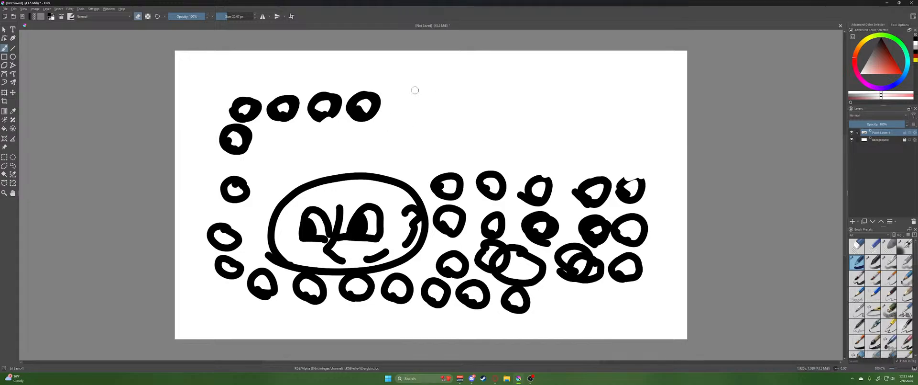
{"action": "mouse_move", "coordinate": [349, 108]}
{"action": "left_mouse_down"}
{"action": "mouse_move", "coordinate": [372, 92]}
{"action": "mouse_move", "coordinate": [366, 120]}
{"action": "mouse_move", "coordinate": [384, 101]}
{"action": "mouse_move", "coordinate": [369, 116]}
{"action": "mouse_move", "coordinate": [325, 91]}
{"action": "mouse_move", "coordinate": [311, 111]}
{"action": "mouse_move", "coordinate": [335, 93]}
{"action": "mouse_move", "coordinate": [334, 116]}
{"action": "left_mouse_up"}
{"action": "mouse_move", "coordinate": [273, 92]}
{"action": "left_mouse_down"}
{"action": "mouse_move", "coordinate": [272, 116]}
{"action": "mouse_move", "coordinate": [288, 93]}
{"action": "mouse_move", "coordinate": [288, 121]}
{"action": "mouse_move", "coordinate": [287, 102]}
{"action": "left_mouse_up"}
{"action": "mouse_move", "coordinate": [225, 96]}
{"action": "left_mouse_down"}
{"action": "mouse_move", "coordinate": [244, 96]}
{"action": "mouse_move", "coordinate": [219, 124]}
{"action": "mouse_move", "coordinate": [226, 111]}
{"action": "mouse_move", "coordinate": [252, 100]}
{"action": "mouse_move", "coordinate": [229, 125]}
{"action": "mouse_move", "coordinate": [264, 102]}
{"action": "mouse_move", "coordinate": [239, 147]}
{"action": "mouse_move", "coordinate": [264, 131]}
{"action": "mouse_move", "coordinate": [233, 149]}
{"action": "mouse_move", "coordinate": [239, 139]}
{"action": "mouse_move", "coordinate": [213, 147]}
{"action": "mouse_move", "coordinate": [241, 131]}
{"action": "mouse_move", "coordinate": [223, 142]}
{"action": "mouse_move", "coordinate": [236, 177]}
{"action": "mouse_move", "coordinate": [221, 198]}
{"action": "mouse_move", "coordinate": [245, 176]}
{"action": "mouse_move", "coordinate": [250, 193]}
{"action": "left_mouse_up"}
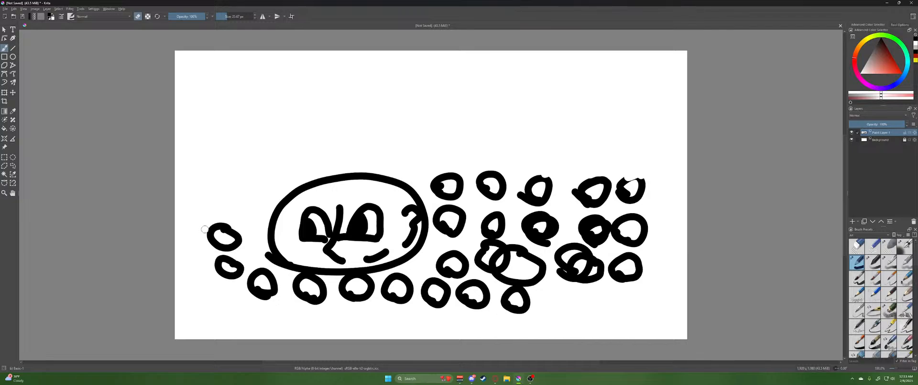
Erase the doodled face and all remaining rings around it to clear the canvas
{"action": "mouse_move", "coordinate": [205, 229]}
{"action": "left_mouse_down"}
{"action": "mouse_move", "coordinate": [221, 216]}
{"action": "mouse_move", "coordinate": [213, 250]}
{"action": "mouse_move", "coordinate": [240, 229]}
{"action": "mouse_move", "coordinate": [228, 262]}
{"action": "mouse_move", "coordinate": [209, 258]}
{"action": "mouse_move", "coordinate": [210, 274]}
{"action": "mouse_move", "coordinate": [225, 267]}
{"action": "mouse_move", "coordinate": [219, 254]}
{"action": "mouse_move", "coordinate": [224, 283]}
{"action": "mouse_move", "coordinate": [246, 260]}
{"action": "mouse_move", "coordinate": [245, 293]}
{"action": "mouse_move", "coordinate": [259, 281]}
{"action": "mouse_move", "coordinate": [269, 298]}
{"action": "mouse_move", "coordinate": [281, 275]}
{"action": "mouse_move", "coordinate": [259, 311]}
{"action": "mouse_move", "coordinate": [266, 287]}
{"action": "mouse_move", "coordinate": [295, 277]}
{"action": "mouse_move", "coordinate": [294, 287]}
{"action": "mouse_move", "coordinate": [294, 276]}
{"action": "mouse_move", "coordinate": [301, 295]}
{"action": "mouse_move", "coordinate": [306, 275]}
{"action": "mouse_move", "coordinate": [326, 298]}
{"action": "mouse_move", "coordinate": [312, 292]}
{"action": "mouse_move", "coordinate": [315, 282]}
{"action": "mouse_move", "coordinate": [306, 302]}
{"action": "mouse_move", "coordinate": [316, 266]}
{"action": "mouse_move", "coordinate": [320, 284]}
{"action": "mouse_move", "coordinate": [309, 282]}
{"action": "mouse_move", "coordinate": [311, 258]}
{"action": "mouse_move", "coordinate": [292, 288]}
{"action": "mouse_move", "coordinate": [303, 257]}
{"action": "mouse_move", "coordinate": [275, 269]}
{"action": "left_mouse_up"}
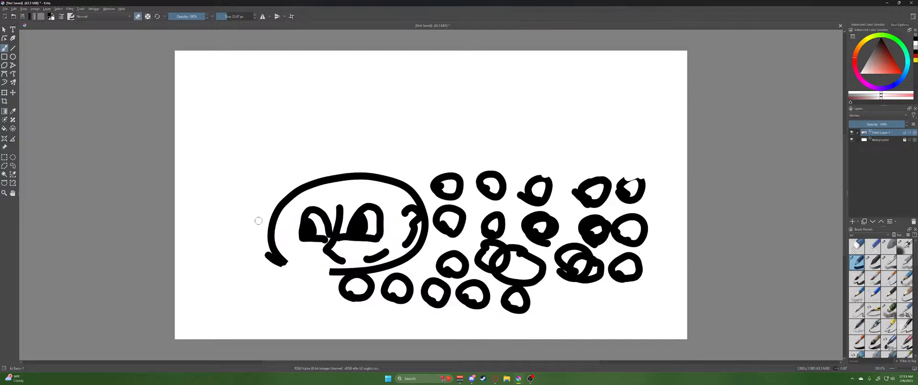
{"action": "mouse_move", "coordinate": [258, 220]}
{"action": "left_mouse_down"}
{"action": "mouse_move", "coordinate": [274, 255]}
{"action": "mouse_move", "coordinate": [282, 234]}
{"action": "mouse_move", "coordinate": [288, 261]}
{"action": "mouse_move", "coordinate": [285, 253]}
{"action": "mouse_move", "coordinate": [274, 269]}
{"action": "left_mouse_up"}
{"action": "mouse_move", "coordinate": [268, 203]}
{"action": "left_mouse_down"}
{"action": "mouse_move", "coordinate": [276, 235]}
{"action": "mouse_move", "coordinate": [291, 215]}
{"action": "mouse_move", "coordinate": [298, 175]}
{"action": "mouse_move", "coordinate": [297, 206]}
{"action": "mouse_move", "coordinate": [341, 165]}
{"action": "mouse_move", "coordinate": [342, 179]}
{"action": "mouse_move", "coordinate": [354, 178]}
{"action": "mouse_move", "coordinate": [330, 185]}
{"action": "mouse_move", "coordinate": [367, 166]}
{"action": "mouse_move", "coordinate": [351, 197]}
{"action": "mouse_move", "coordinate": [396, 167]}
{"action": "mouse_move", "coordinate": [395, 183]}
{"action": "mouse_move", "coordinate": [416, 179]}
{"action": "mouse_move", "coordinate": [400, 199]}
{"action": "mouse_move", "coordinate": [426, 188]}
{"action": "mouse_move", "coordinate": [406, 214]}
{"action": "mouse_move", "coordinate": [419, 209]}
{"action": "mouse_move", "coordinate": [401, 217]}
{"action": "mouse_move", "coordinate": [434, 206]}
{"action": "mouse_move", "coordinate": [410, 244]}
{"action": "mouse_move", "coordinate": [437, 207]}
{"action": "mouse_move", "coordinate": [396, 257]}
{"action": "mouse_move", "coordinate": [370, 271]}
{"action": "mouse_move", "coordinate": [376, 254]}
{"action": "mouse_move", "coordinate": [354, 283]}
{"action": "mouse_move", "coordinate": [352, 270]}
{"action": "mouse_move", "coordinate": [334, 282]}
{"action": "mouse_move", "coordinate": [329, 266]}
{"action": "mouse_move", "coordinate": [346, 276]}
{"action": "mouse_move", "coordinate": [343, 293]}
{"action": "mouse_move", "coordinate": [362, 272]}
{"action": "mouse_move", "coordinate": [340, 316]}
{"action": "mouse_move", "coordinate": [340, 286]}
{"action": "mouse_move", "coordinate": [373, 242]}
{"action": "mouse_move", "coordinate": [361, 287]}
{"action": "mouse_move", "coordinate": [372, 295]}
{"action": "mouse_move", "coordinate": [393, 256]}
{"action": "mouse_move", "coordinate": [387, 298]}
{"action": "mouse_move", "coordinate": [394, 269]}
{"action": "mouse_move", "coordinate": [404, 273]}
{"action": "mouse_move", "coordinate": [404, 316]}
{"action": "mouse_move", "coordinate": [408, 249]}
{"action": "mouse_move", "coordinate": [413, 272]}
{"action": "mouse_move", "coordinate": [438, 214]}
{"action": "mouse_move", "coordinate": [437, 175]}
{"action": "mouse_move", "coordinate": [418, 193]}
{"action": "mouse_move", "coordinate": [465, 168]}
{"action": "mouse_move", "coordinate": [444, 207]}
{"action": "mouse_move", "coordinate": [472, 204]}
{"action": "mouse_move", "coordinate": [446, 240]}
{"action": "mouse_move", "coordinate": [448, 212]}
{"action": "mouse_move", "coordinate": [460, 233]}
{"action": "left_mouse_up"}
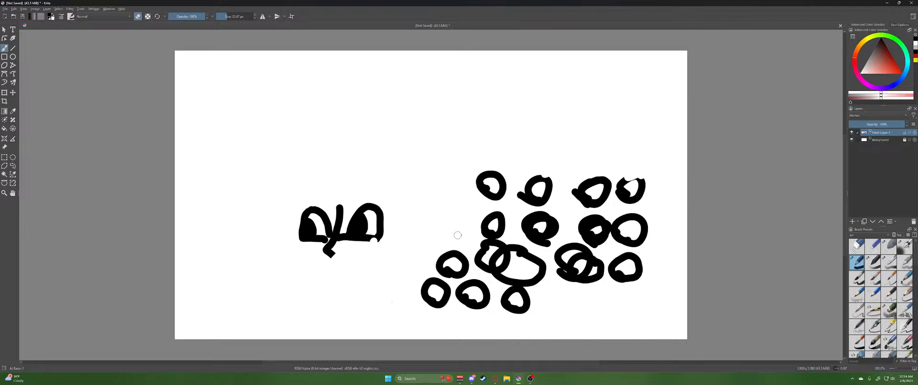
{"action": "mouse_move", "coordinate": [489, 157]}
{"action": "left_mouse_down"}
{"action": "mouse_move", "coordinate": [470, 201]}
{"action": "mouse_move", "coordinate": [507, 177]}
{"action": "mouse_move", "coordinate": [488, 210]}
{"action": "mouse_move", "coordinate": [548, 166]}
{"action": "mouse_move", "coordinate": [535, 204]}
{"action": "mouse_move", "coordinate": [559, 176]}
{"action": "mouse_move", "coordinate": [519, 211]}
{"action": "mouse_move", "coordinate": [578, 184]}
{"action": "mouse_move", "coordinate": [572, 208]}
{"action": "mouse_move", "coordinate": [602, 179]}
{"action": "mouse_move", "coordinate": [580, 189]}
{"action": "mouse_move", "coordinate": [592, 199]}
{"action": "mouse_move", "coordinate": [584, 209]}
{"action": "mouse_move", "coordinate": [624, 182]}
{"action": "mouse_move", "coordinate": [594, 205]}
{"action": "mouse_move", "coordinate": [605, 205]}
{"action": "mouse_move", "coordinate": [650, 176]}
{"action": "mouse_move", "coordinate": [631, 206]}
{"action": "mouse_move", "coordinate": [632, 177]}
{"action": "mouse_move", "coordinate": [595, 204]}
{"action": "mouse_move", "coordinate": [470, 209]}
{"action": "mouse_move", "coordinate": [488, 214]}
{"action": "mouse_move", "coordinate": [509, 201]}
{"action": "mouse_move", "coordinate": [475, 249]}
{"action": "mouse_move", "coordinate": [505, 207]}
{"action": "mouse_move", "coordinate": [497, 235]}
{"action": "mouse_move", "coordinate": [505, 243]}
{"action": "mouse_move", "coordinate": [542, 211]}
{"action": "mouse_move", "coordinate": [526, 238]}
{"action": "mouse_move", "coordinate": [540, 241]}
{"action": "mouse_move", "coordinate": [553, 218]}
{"action": "mouse_move", "coordinate": [542, 236]}
{"action": "mouse_move", "coordinate": [588, 213]}
{"action": "mouse_move", "coordinate": [592, 225]}
{"action": "mouse_move", "coordinate": [572, 241]}
{"action": "mouse_move", "coordinate": [606, 211]}
{"action": "mouse_move", "coordinate": [578, 253]}
{"action": "mouse_move", "coordinate": [633, 214]}
{"action": "mouse_move", "coordinate": [616, 248]}
{"action": "mouse_move", "coordinate": [641, 242]}
{"action": "left_mouse_up"}
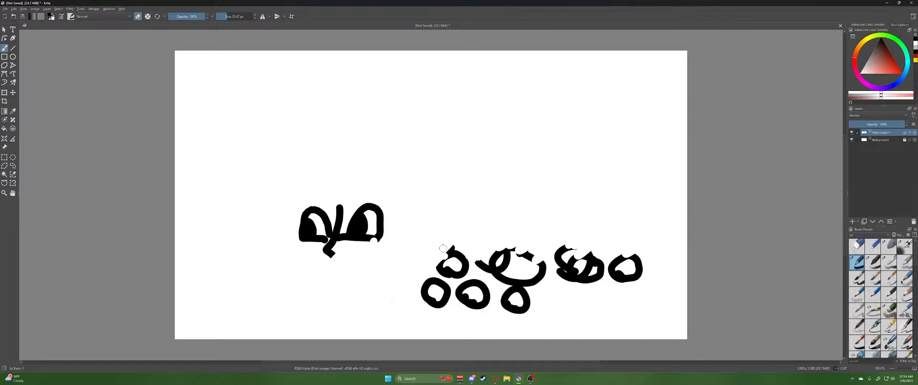
{"action": "mouse_move", "coordinate": [442, 251]}
{"action": "left_mouse_down"}
{"action": "mouse_move", "coordinate": [466, 245]}
{"action": "mouse_move", "coordinate": [462, 277]}
{"action": "mouse_move", "coordinate": [483, 256]}
{"action": "mouse_move", "coordinate": [448, 279]}
{"action": "mouse_move", "coordinate": [461, 262]}
{"action": "mouse_move", "coordinate": [453, 261]}
{"action": "mouse_move", "coordinate": [427, 291]}
{"action": "mouse_move", "coordinate": [437, 275]}
{"action": "mouse_move", "coordinate": [418, 300]}
{"action": "mouse_move", "coordinate": [434, 292]}
{"action": "mouse_move", "coordinate": [429, 308]}
{"action": "mouse_move", "coordinate": [450, 287]}
{"action": "mouse_move", "coordinate": [446, 308]}
{"action": "mouse_move", "coordinate": [473, 275]}
{"action": "mouse_move", "coordinate": [462, 299]}
{"action": "mouse_move", "coordinate": [486, 286]}
{"action": "mouse_move", "coordinate": [490, 308]}
{"action": "mouse_move", "coordinate": [519, 289]}
{"action": "mouse_move", "coordinate": [513, 307]}
{"action": "mouse_move", "coordinate": [525, 305]}
{"action": "mouse_move", "coordinate": [533, 300]}
{"action": "mouse_move", "coordinate": [511, 311]}
{"action": "mouse_move", "coordinate": [533, 295]}
{"action": "mouse_move", "coordinate": [498, 314]}
{"action": "mouse_move", "coordinate": [488, 253]}
{"action": "mouse_move", "coordinate": [467, 276]}
{"action": "mouse_move", "coordinate": [477, 281]}
{"action": "mouse_move", "coordinate": [511, 250]}
{"action": "mouse_move", "coordinate": [490, 280]}
{"action": "mouse_move", "coordinate": [496, 250]}
{"action": "mouse_move", "coordinate": [475, 272]}
{"action": "mouse_move", "coordinate": [515, 247]}
{"action": "mouse_move", "coordinate": [498, 278]}
{"action": "mouse_move", "coordinate": [547, 250]}
{"action": "mouse_move", "coordinate": [527, 289]}
{"action": "mouse_move", "coordinate": [556, 264]}
{"action": "mouse_move", "coordinate": [502, 313]}
{"action": "mouse_move", "coordinate": [492, 316]}
{"action": "mouse_move", "coordinate": [560, 233]}
{"action": "mouse_move", "coordinate": [534, 286]}
{"action": "mouse_move", "coordinate": [572, 249]}
{"action": "mouse_move", "coordinate": [550, 294]}
{"action": "mouse_move", "coordinate": [592, 248]}
{"action": "mouse_move", "coordinate": [560, 284]}
{"action": "mouse_move", "coordinate": [596, 259]}
{"action": "mouse_move", "coordinate": [592, 276]}
{"action": "mouse_move", "coordinate": [602, 276]}
{"action": "mouse_move", "coordinate": [631, 253]}
{"action": "mouse_move", "coordinate": [597, 295]}
{"action": "mouse_move", "coordinate": [622, 288]}
{"action": "left_mouse_up"}
{"action": "mouse_move", "coordinate": [304, 205]}
{"action": "left_mouse_down"}
{"action": "mouse_move", "coordinate": [299, 226]}
{"action": "mouse_move", "coordinate": [334, 200]}
{"action": "mouse_move", "coordinate": [318, 248]}
{"action": "mouse_move", "coordinate": [364, 203]}
{"action": "mouse_move", "coordinate": [341, 249]}
{"action": "mouse_move", "coordinate": [387, 212]}
{"action": "mouse_move", "coordinate": [377, 248]}
{"action": "left_mouse_up"}
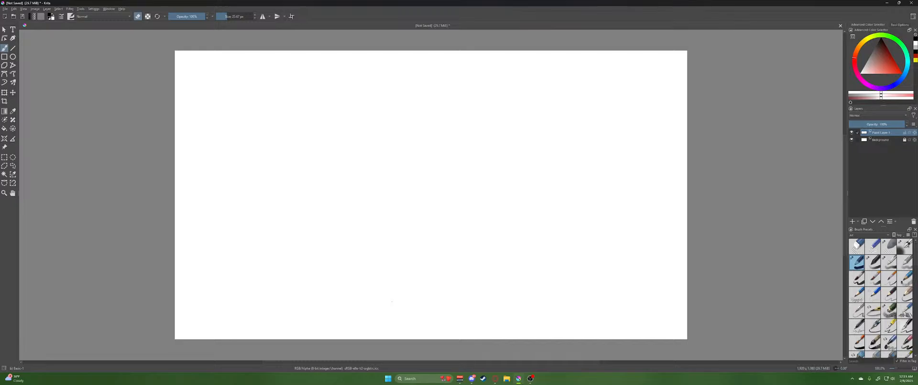
{"action": "key", "text": "super+d"}
{"action": "key", "text": "super+d"}
Turn off the eraser and use the Ellipse tool to draw a large black circle with a small upright ellipse inside, below centre
{"action": "key", "text": "e"}
{"action": "left_click", "coordinate": [13, 57]}
{"action": "mouse_move", "coordinate": [315, 97]}
{"action": "left_mouse_down"}
{"action": "mouse_move", "coordinate": [470, 191]}
{"action": "mouse_move", "coordinate": [508, 290]}
{"action": "left_mouse_up"}
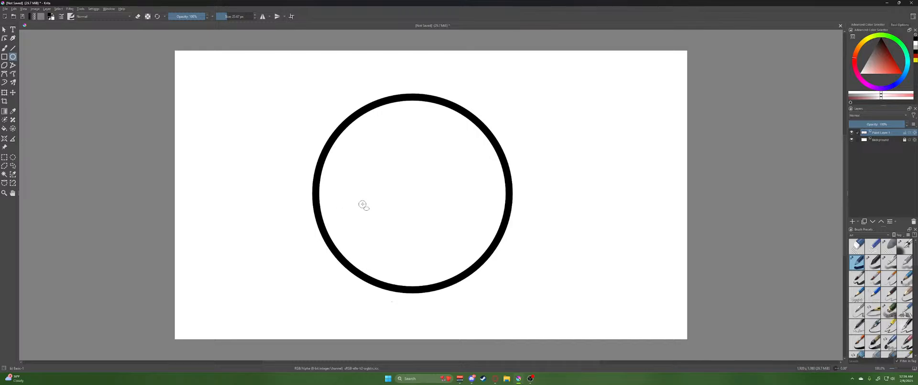
{"action": "left_click_drag", "start_coordinate": [370, 201], "coordinate": [393, 232]}
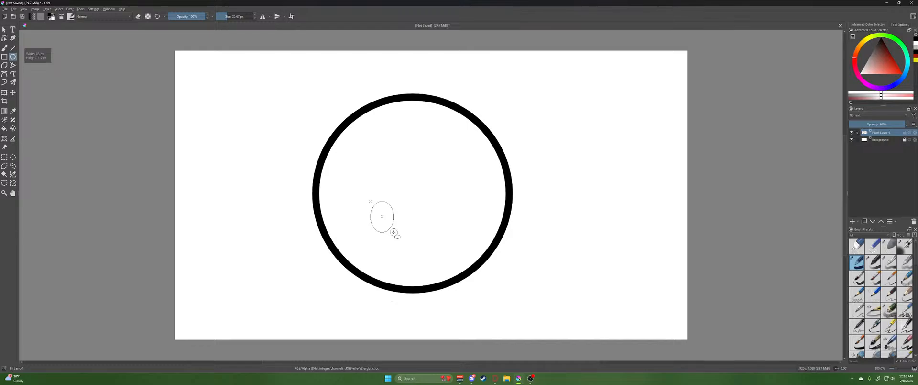
{"action": "left_click_drag", "start_coordinate": [393, 231], "coordinate": [394, 232]}
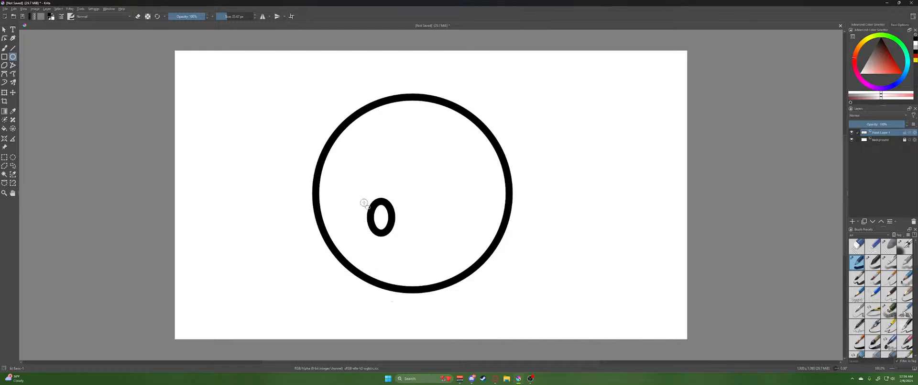
Reduce the brush size to 16 px and draw a larger ellipse around the small one, leaving a thin white gap
{"action": "key", "text": "bracketleft"}
{"action": "key", "text": "bracketleft"}
{"action": "key", "text": "bracketleft"}
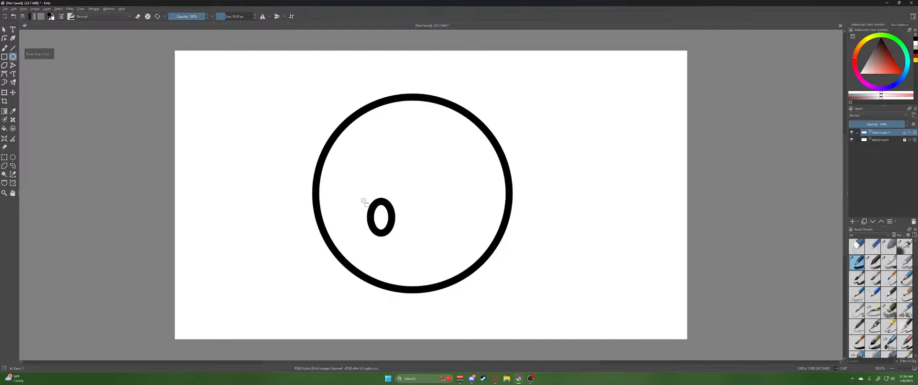
{"action": "left_click_drag", "start_coordinate": [364, 200], "coordinate": [367, 204]}
{"action": "left_click_drag", "start_coordinate": [389, 226], "coordinate": [398, 233]}
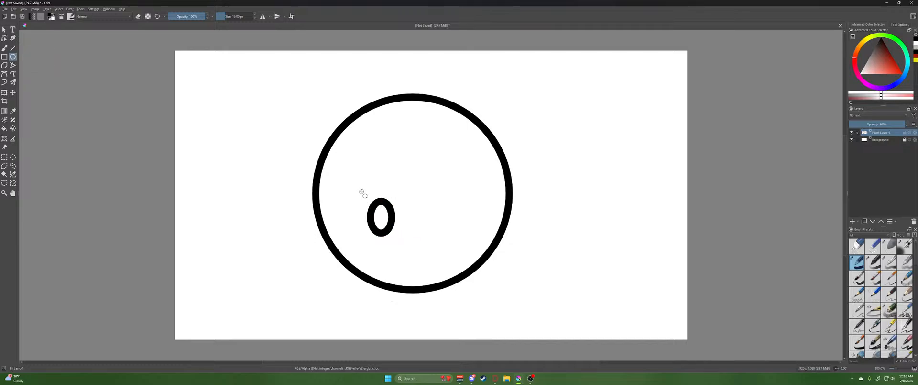
{"action": "left_click_drag", "start_coordinate": [362, 192], "coordinate": [402, 244]}
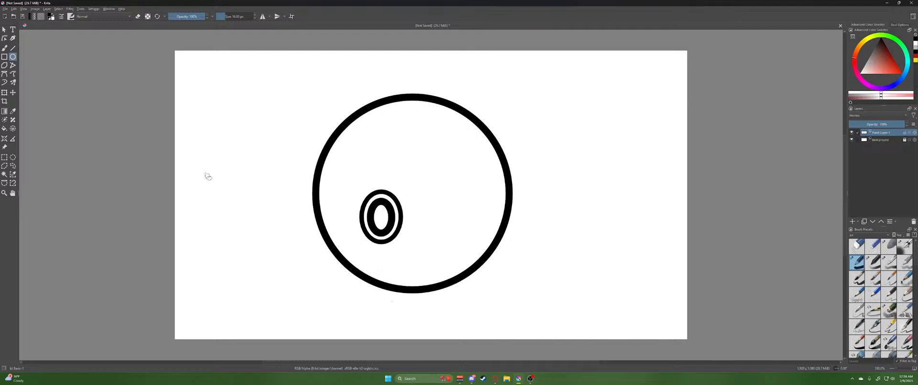
Paint a thick, curved black band with the Freehand Brush from the ellipses up to the circle's left edge
{"action": "left_click", "coordinate": [5, 48]}
{"action": "left_click_drag", "start_coordinate": [360, 207], "coordinate": [322, 168]}
{"action": "key", "text": "ctrl+z"}
{"action": "mouse_move", "coordinate": [361, 206]}
{"action": "left_mouse_down"}
{"action": "mouse_move", "coordinate": [340, 186]}
{"action": "mouse_move", "coordinate": [330, 149]}
{"action": "left_mouse_up"}
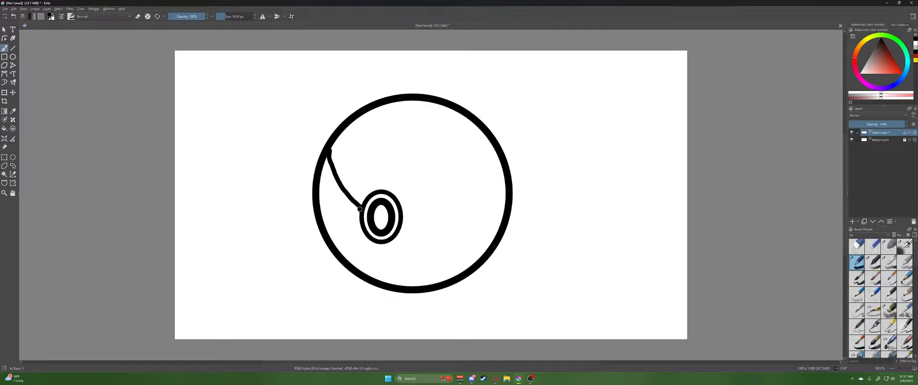
{"action": "mouse_move", "coordinate": [360, 209]}
{"action": "left_mouse_down"}
{"action": "mouse_move", "coordinate": [326, 156]}
{"action": "mouse_move", "coordinate": [338, 187]}
{"action": "mouse_move", "coordinate": [361, 213]}
{"action": "mouse_move", "coordinate": [327, 147]}
{"action": "mouse_move", "coordinate": [364, 203]}
{"action": "left_mouse_up"}
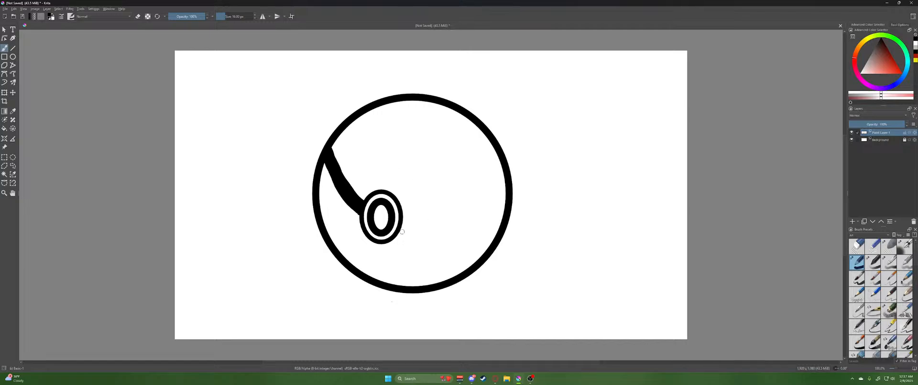
Outline a matching curved band from the ellipses to the circle's lower right edge and fill it black
{"action": "mouse_move", "coordinate": [402, 223]}
{"action": "left_mouse_down"}
{"action": "mouse_move", "coordinate": [437, 243]}
{"action": "mouse_move", "coordinate": [490, 250]}
{"action": "left_mouse_up"}
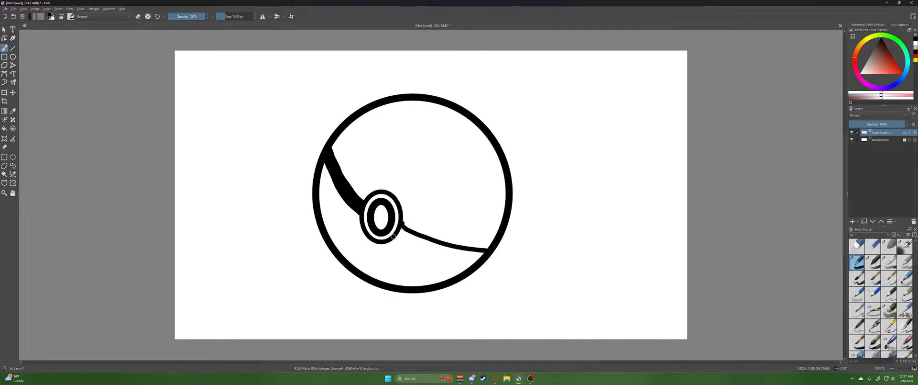
{"action": "left_click_drag", "start_coordinate": [395, 237], "coordinate": [478, 263]}
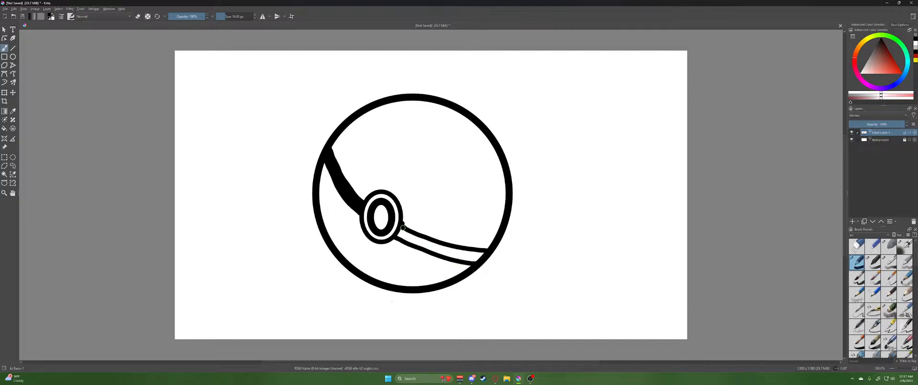
{"action": "mouse_move", "coordinate": [403, 227]}
{"action": "left_mouse_down"}
{"action": "mouse_move", "coordinate": [449, 257]}
{"action": "mouse_move", "coordinate": [484, 252]}
{"action": "mouse_move", "coordinate": [459, 252]}
{"action": "mouse_move", "coordinate": [461, 259]}
{"action": "mouse_move", "coordinate": [473, 262]}
{"action": "mouse_move", "coordinate": [440, 243]}
{"action": "left_mouse_up"}
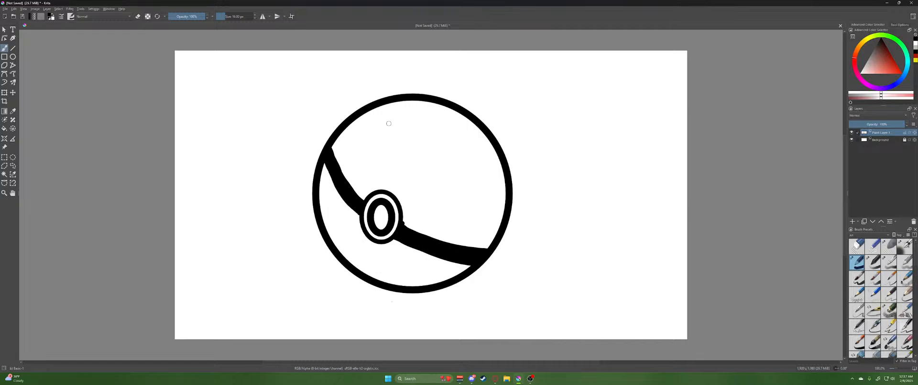
Set the brush colour to a dark red
{"action": "right_click", "coordinate": [411, 105]}
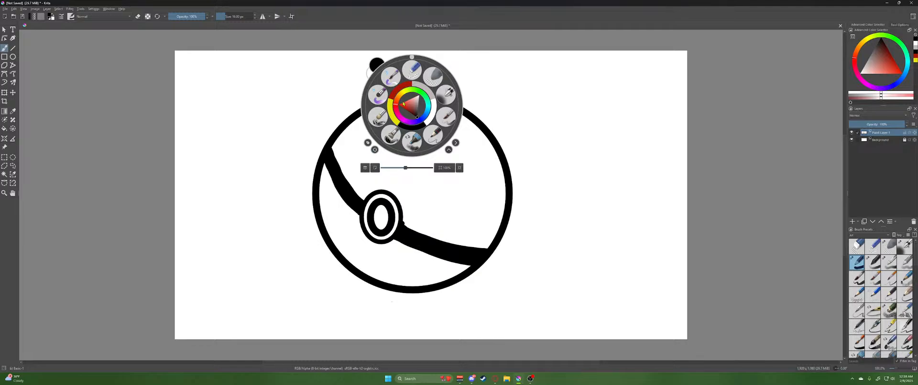
{"action": "left_click_drag", "start_coordinate": [405, 106], "coordinate": [406, 111]}
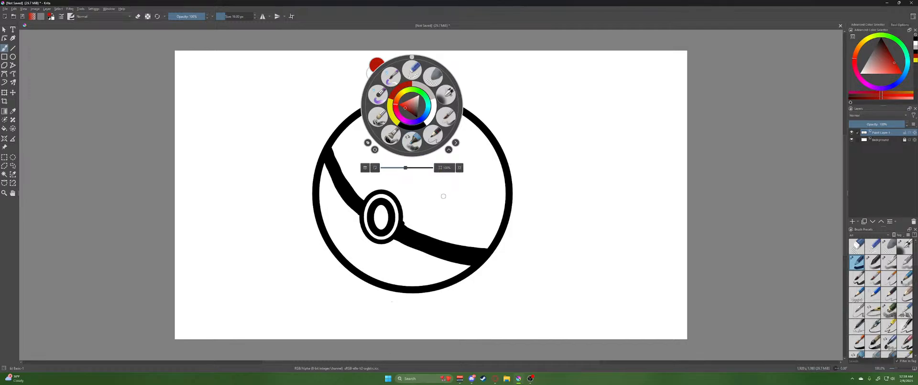
{"action": "left_click", "coordinate": [356, 157]}
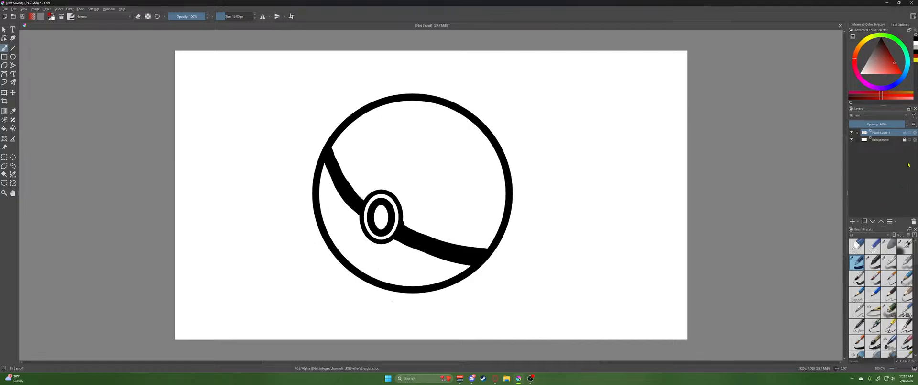
Duplicate the line-art layer and move the copy below the original
{"action": "left_click", "coordinate": [865, 221]}
{"action": "key", "text": "e"}
{"action": "left_click_drag", "start_coordinate": [880, 135], "coordinate": [876, 146]}
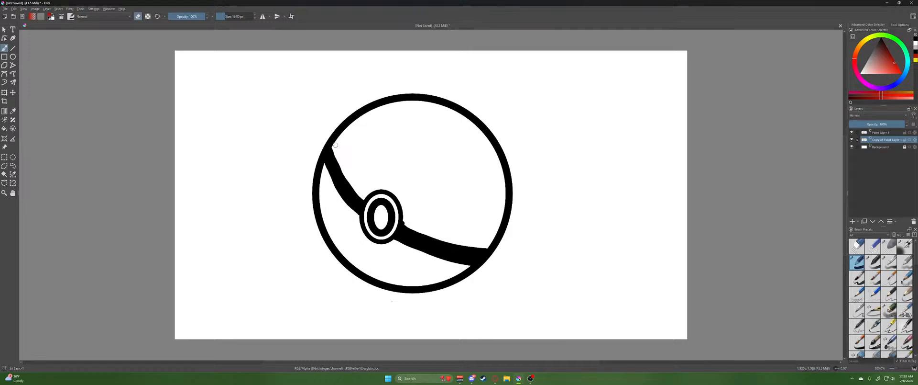
Paint red on the copied layer along the upper side of the left band and the circle's upper left edge
{"action": "key", "text": "e"}
{"action": "mouse_move", "coordinate": [335, 144]}
{"action": "left_mouse_down"}
{"action": "mouse_move", "coordinate": [340, 137]}
{"action": "mouse_move", "coordinate": [339, 161]}
{"action": "mouse_move", "coordinate": [367, 191]}
{"action": "mouse_move", "coordinate": [346, 176]}
{"action": "left_mouse_up"}
{"action": "mouse_move", "coordinate": [345, 135]}
{"action": "left_mouse_down"}
{"action": "mouse_move", "coordinate": [385, 106]}
{"action": "mouse_move", "coordinate": [376, 100]}
{"action": "left_mouse_up"}
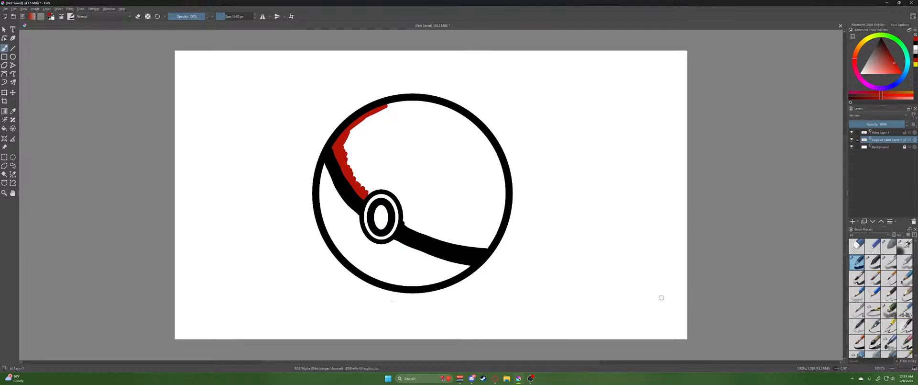
Look through the full set of brush presets for one suited to shading the ball
{"action": "left_click", "coordinate": [889, 235]}
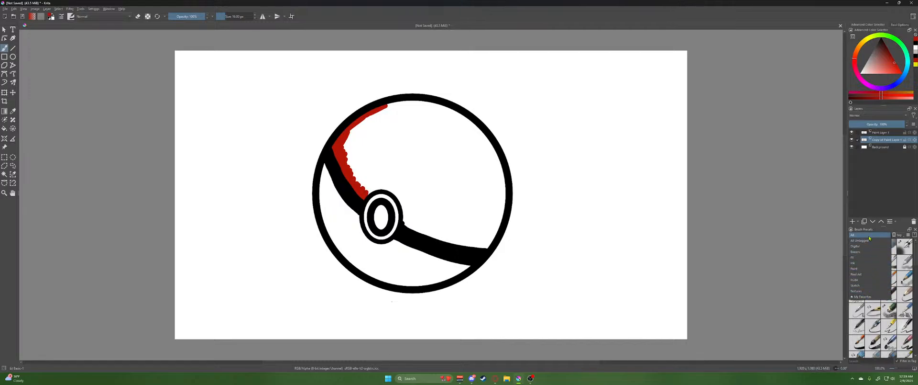
{"action": "left_click", "coordinate": [853, 235]}
{"action": "scroll", "coordinate": [917, 260], "scroll_direction": "down", "scroll_amount": 10}
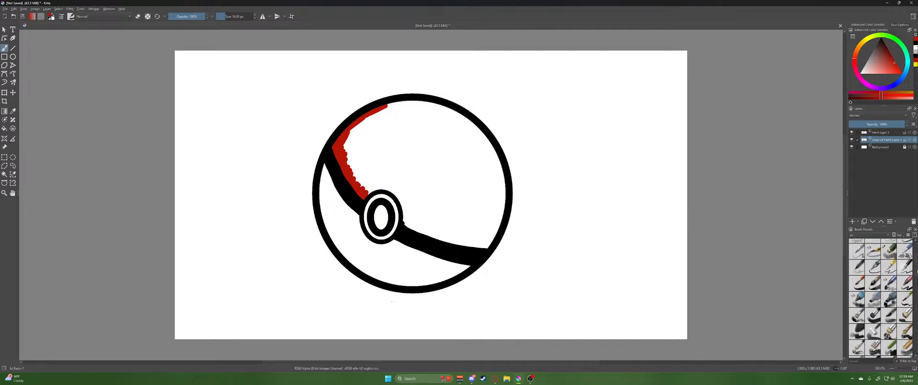
{"action": "scroll", "coordinate": [881, 298], "scroll_direction": "down", "scroll_amount": 15}
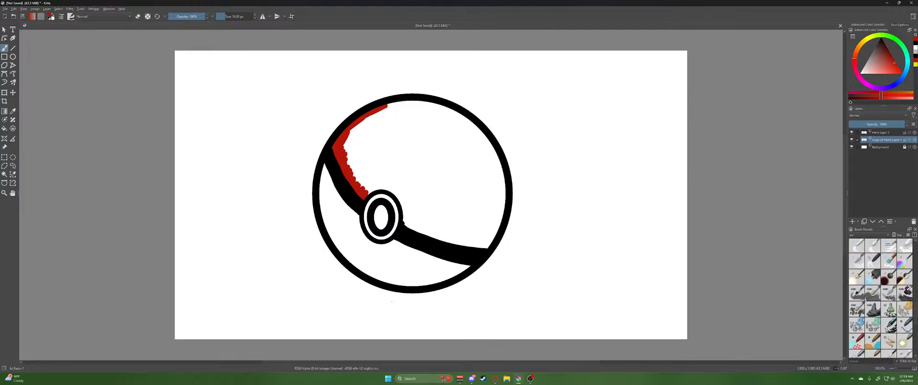
{"action": "scroll", "coordinate": [881, 297], "scroll_direction": "down", "scroll_amount": 10}
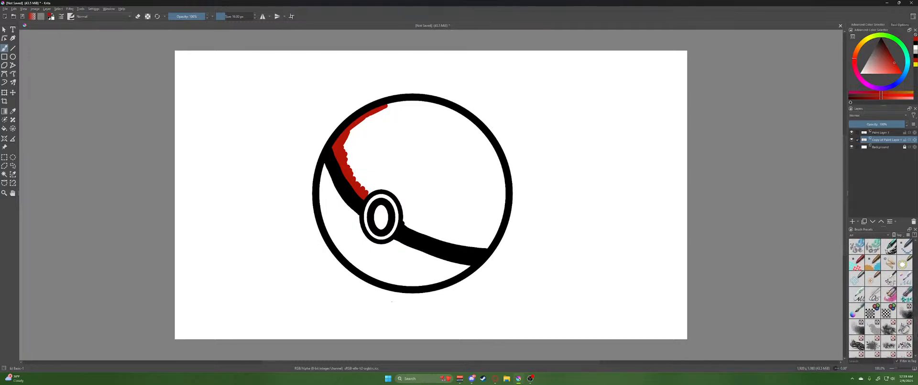
{"action": "scroll", "coordinate": [881, 297], "scroll_direction": "up", "scroll_amount": 20}
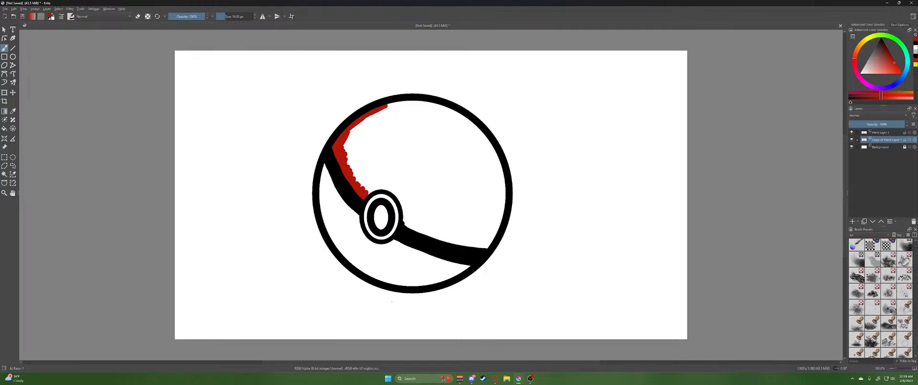
{"action": "scroll", "coordinate": [882, 297], "scroll_direction": "up", "scroll_amount": 10}
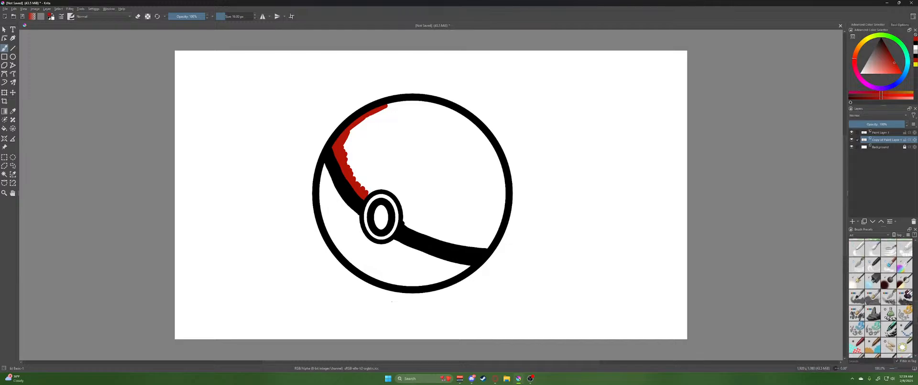
{"action": "scroll", "coordinate": [881, 298], "scroll_direction": "down", "scroll_amount": 10}
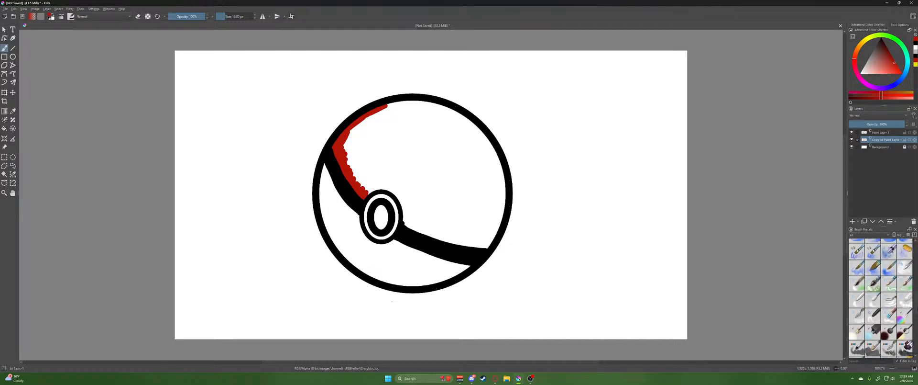
{"action": "scroll", "coordinate": [881, 297], "scroll_direction": "up", "scroll_amount": 10}
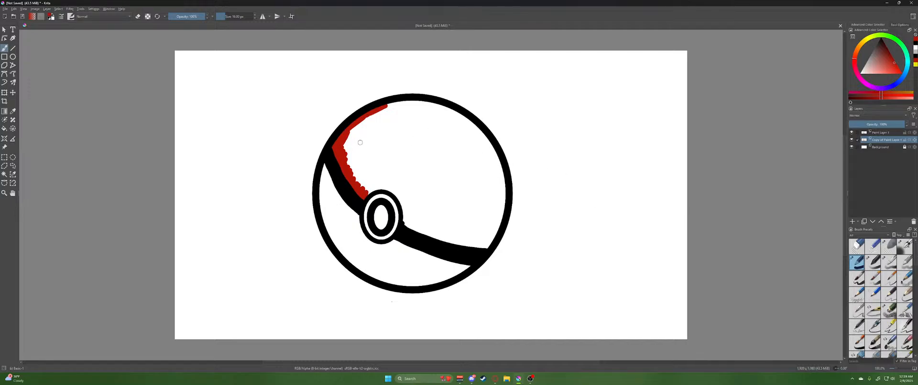
Try to paint a red border inside the circle's upper outline down to the band with an enlarged brush
{"action": "key", "text": "bracketright"}
{"action": "key", "text": "bracketright"}
{"action": "key", "text": "bracketright"}
{"action": "key", "text": "bracketright"}
{"action": "key", "text": "bracketright"}
{"action": "key", "text": "bracketright"}
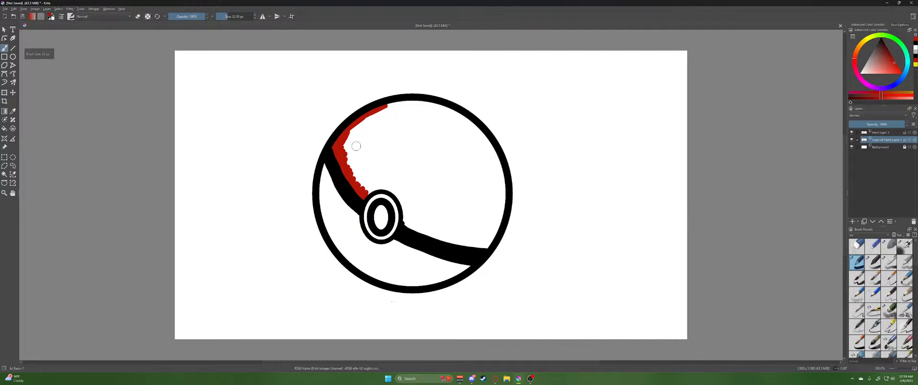
{"action": "left_click", "coordinate": [352, 151]}
{"action": "mouse_move", "coordinate": [353, 151]}
{"action": "left_mouse_down"}
{"action": "mouse_move", "coordinate": [354, 132]}
{"action": "mouse_move", "coordinate": [388, 109]}
{"action": "mouse_move", "coordinate": [459, 118]}
{"action": "mouse_move", "coordinate": [497, 168]}
{"action": "mouse_move", "coordinate": [502, 201]}
{"action": "mouse_move", "coordinate": [490, 237]}
{"action": "mouse_move", "coordinate": [502, 219]}
{"action": "mouse_move", "coordinate": [488, 223]}
{"action": "left_mouse_up"}
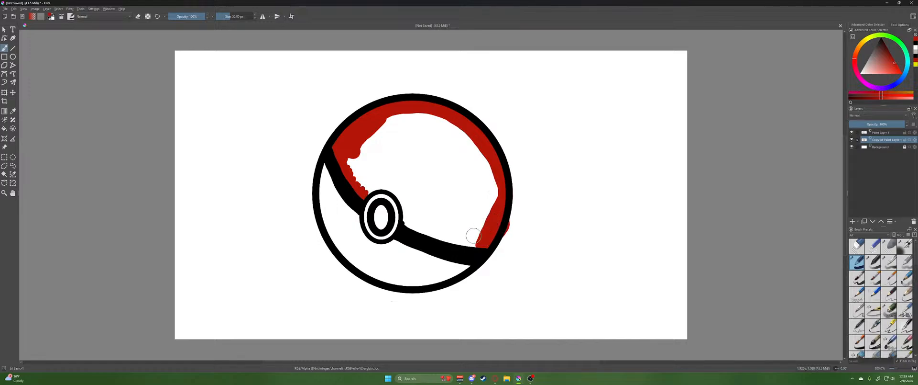
{"action": "key", "text": "ctrl+z"}
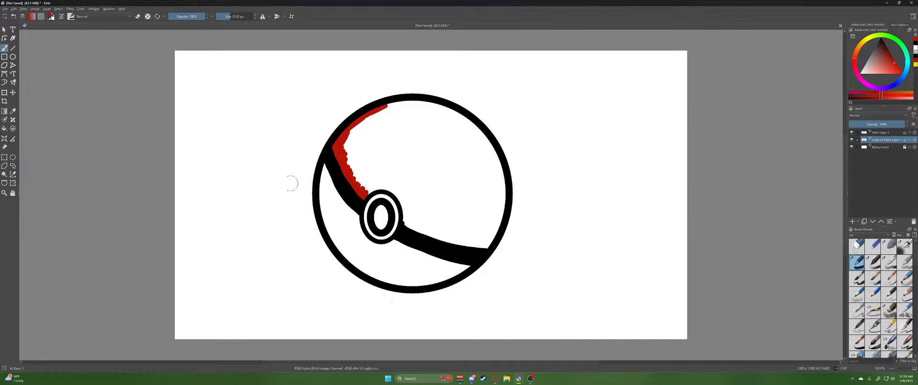
Fill the ball's white upper area with the dark red and paint over the seam beside the left band
{"action": "left_click", "coordinate": [4, 128]}
{"action": "left_click", "coordinate": [425, 150]}
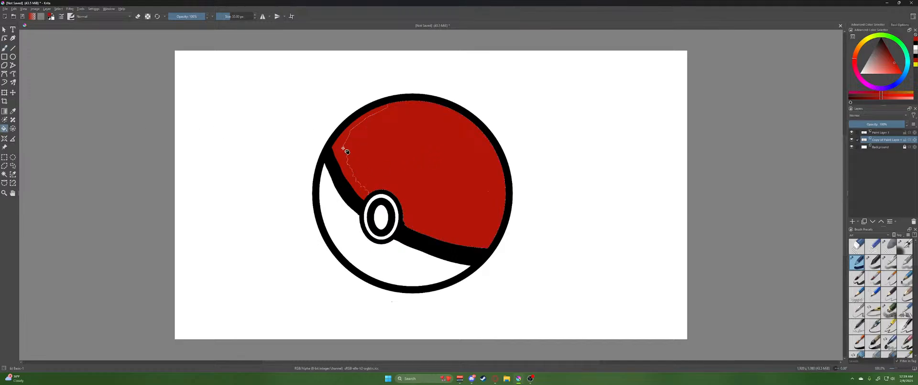
{"action": "left_click", "coordinate": [4, 48]}
{"action": "mouse_move", "coordinate": [350, 168]}
{"action": "left_mouse_down"}
{"action": "mouse_move", "coordinate": [390, 108]}
{"action": "mouse_move", "coordinate": [433, 106]}
{"action": "mouse_move", "coordinate": [490, 145]}
{"action": "mouse_move", "coordinate": [504, 189]}
{"action": "mouse_move", "coordinate": [481, 247]}
{"action": "mouse_move", "coordinate": [416, 229]}
{"action": "mouse_move", "coordinate": [393, 190]}
{"action": "mouse_move", "coordinate": [362, 195]}
{"action": "left_mouse_up"}
{"action": "right_click", "coordinate": [494, 110]}
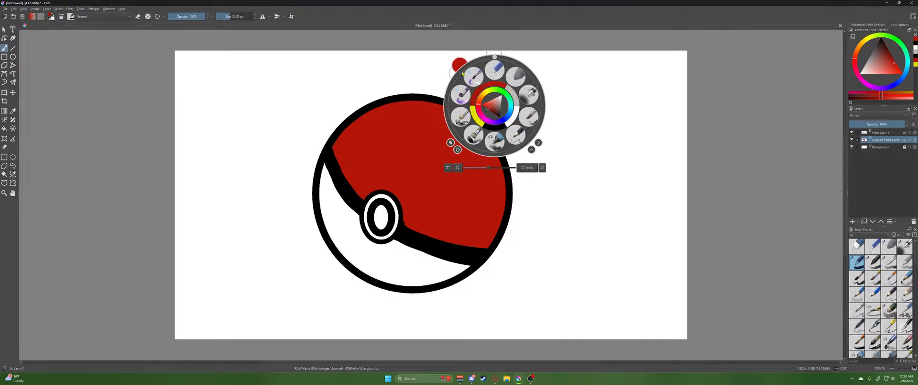
{"action": "right_click", "coordinate": [496, 116]}
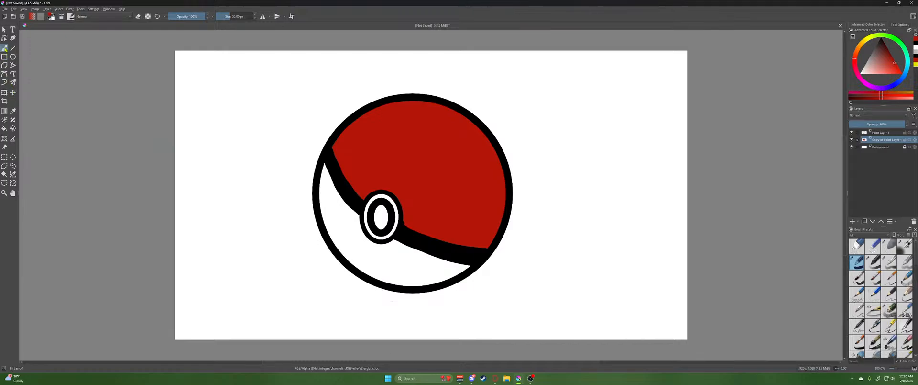
{"action": "right_click", "coordinate": [459, 142]}
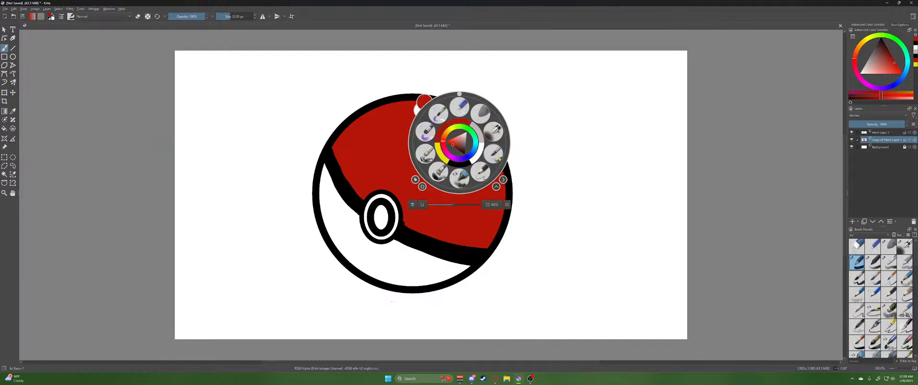
{"action": "left_click", "coordinate": [601, 160]}
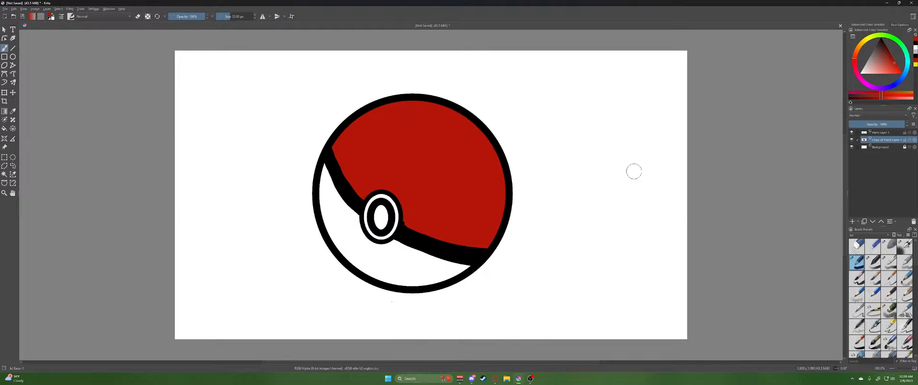
Switch to the Basic-2 Opacity brush preset in painting mode and set its colour to a pale pinkish red
{"action": "left_click", "coordinate": [872, 263]}
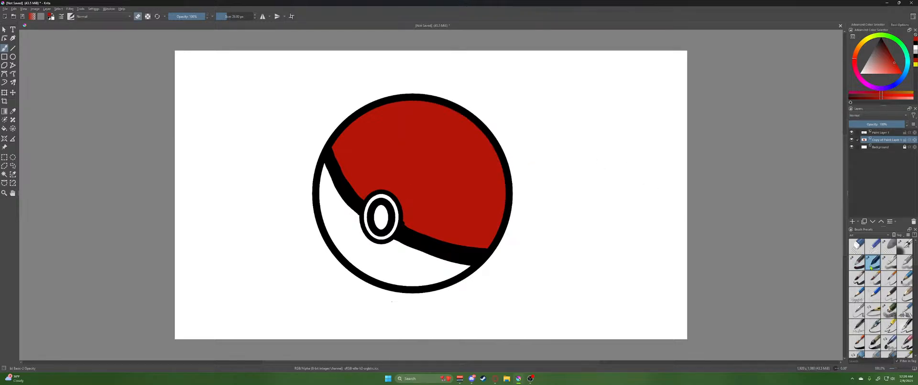
{"action": "right_click", "coordinate": [435, 155]}
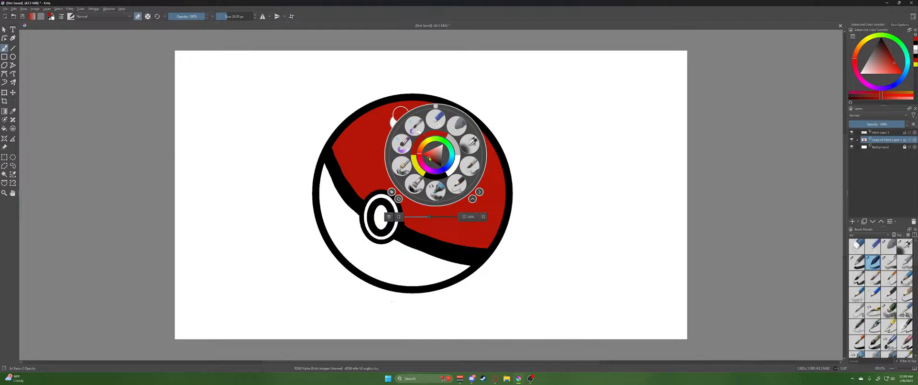
{"action": "left_click", "coordinate": [429, 158]}
{"action": "left_click_drag", "start_coordinate": [430, 160], "coordinate": [430, 161]}
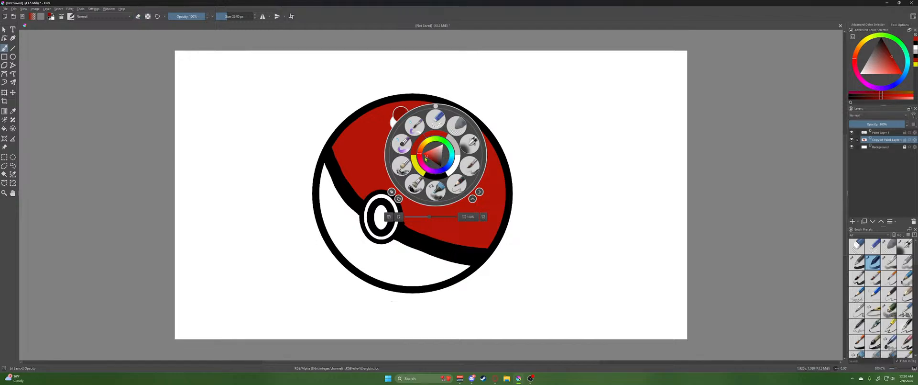
{"action": "left_click", "coordinate": [426, 158]}
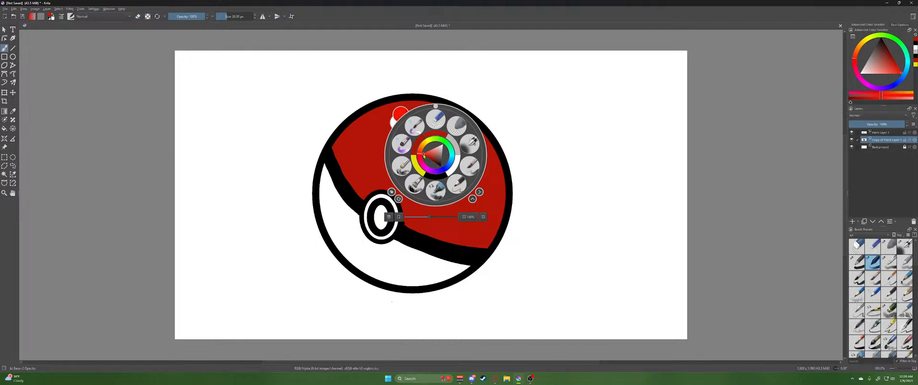
{"action": "left_click_drag", "start_coordinate": [426, 157], "coordinate": [435, 154]}
{"action": "left_click", "coordinate": [540, 150]}
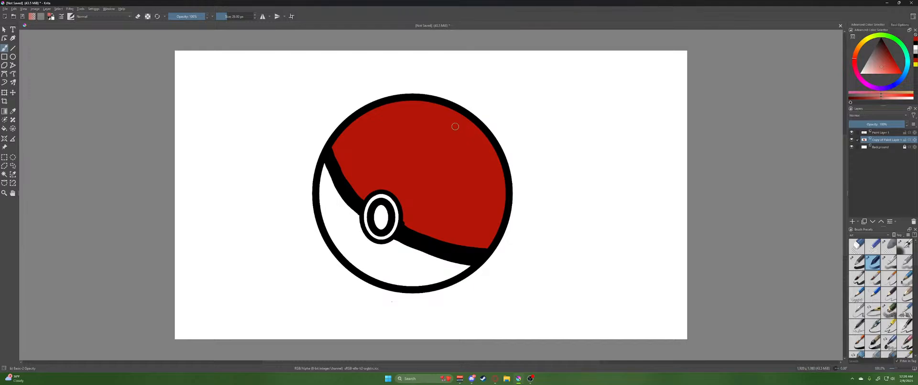
Try thin curved highlight strokes in the pale red on the upper right of the ball's red half
{"action": "left_click_drag", "start_coordinate": [452, 131], "coordinate": [485, 171]}
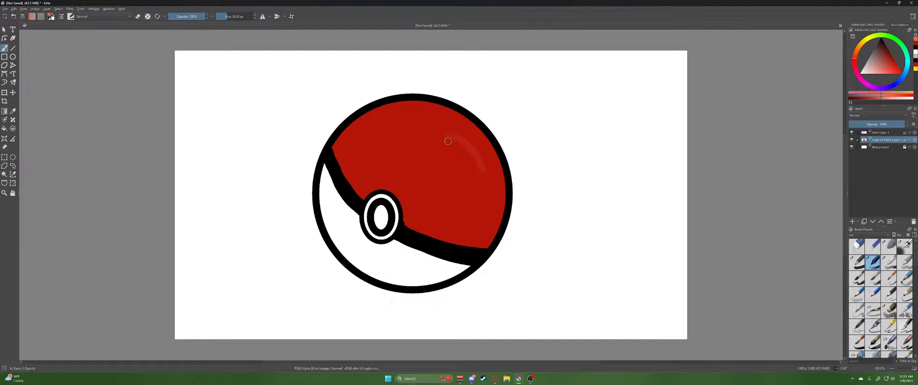
{"action": "mouse_move", "coordinate": [451, 132]}
{"action": "left_mouse_down"}
{"action": "mouse_move", "coordinate": [474, 152]}
{"action": "mouse_move", "coordinate": [484, 190]}
{"action": "left_mouse_up"}
{"action": "left_click_drag", "start_coordinate": [481, 166], "coordinate": [452, 133]}
{"action": "key", "text": "ctrl+z"}
{"action": "key", "text": "ctrl+z"}
{"action": "key", "text": "ctrl+z"}
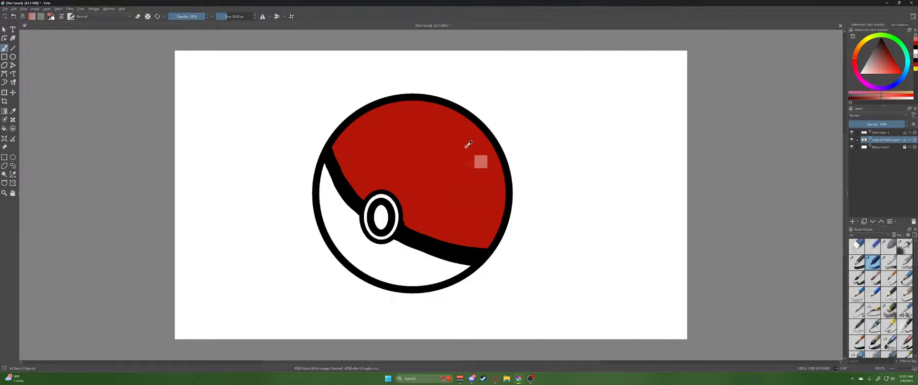
{"action": "left_click_drag", "start_coordinate": [457, 139], "coordinate": [474, 165]}
{"action": "left_click_drag", "start_coordinate": [463, 142], "coordinate": [476, 183]}
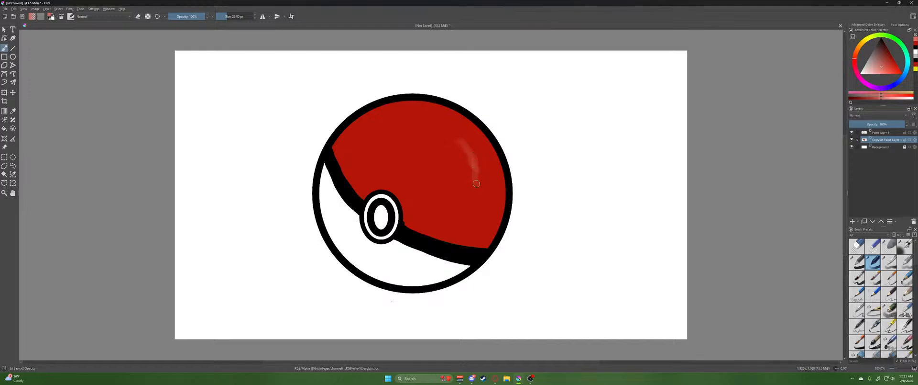
{"action": "key", "text": "ctrl+z"}
{"action": "key", "text": "ctrl+z"}
Try a broader, layered highlight on the red half's upper right, and undo back through the earlier seam touch-up
{"action": "mouse_move", "coordinate": [455, 128]}
{"action": "left_mouse_down"}
{"action": "mouse_move", "coordinate": [471, 139]}
{"action": "mouse_move", "coordinate": [482, 176]}
{"action": "mouse_move", "coordinate": [459, 134]}
{"action": "mouse_move", "coordinate": [482, 177]}
{"action": "mouse_move", "coordinate": [453, 135]}
{"action": "mouse_move", "coordinate": [482, 184]}
{"action": "mouse_move", "coordinate": [467, 150]}
{"action": "mouse_move", "coordinate": [446, 133]}
{"action": "mouse_move", "coordinate": [470, 166]}
{"action": "mouse_move", "coordinate": [444, 134]}
{"action": "mouse_move", "coordinate": [468, 171]}
{"action": "left_mouse_up"}
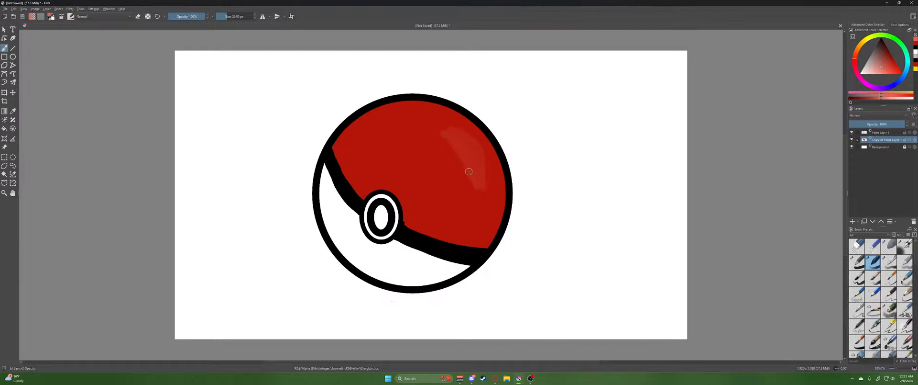
{"action": "mouse_move", "coordinate": [460, 129]}
{"action": "left_mouse_down"}
{"action": "mouse_move", "coordinate": [483, 158]}
{"action": "mouse_move", "coordinate": [478, 167]}
{"action": "mouse_move", "coordinate": [457, 135]}
{"action": "mouse_move", "coordinate": [473, 151]}
{"action": "mouse_move", "coordinate": [467, 145]}
{"action": "left_mouse_up"}
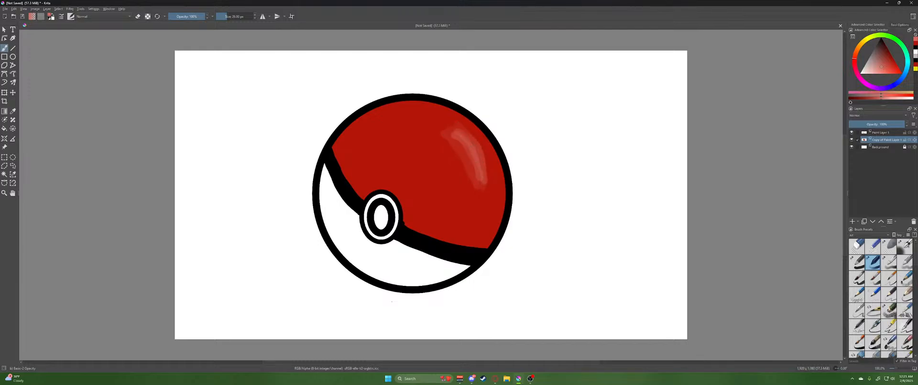
{"action": "key", "text": "ctrl+z"}
{"action": "key", "text": "ctrl+z"}
{"action": "key", "text": "ctrl+z"}
{"action": "key", "text": "ctrl+z"}
{"action": "key", "text": "ctrl+z"}
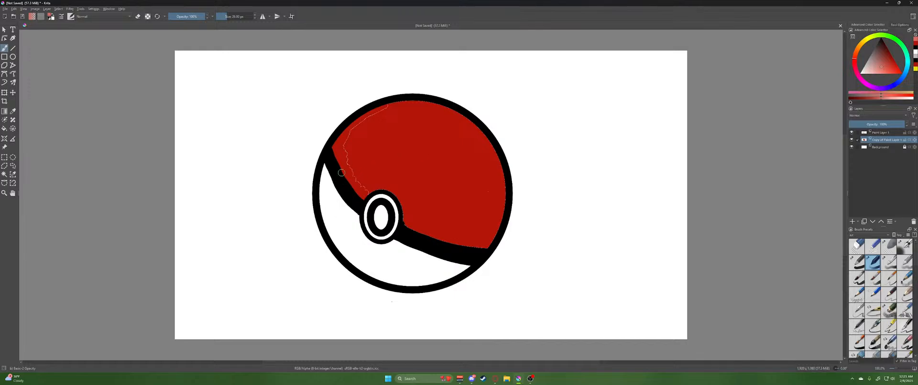
Set the brush colour back to the dark red used for the ball's fill
{"action": "right_click", "coordinate": [395, 146]}
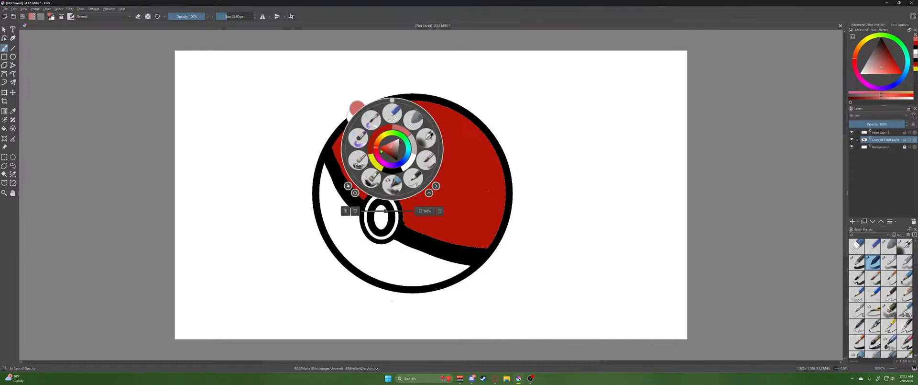
{"action": "left_click", "coordinate": [388, 149]}
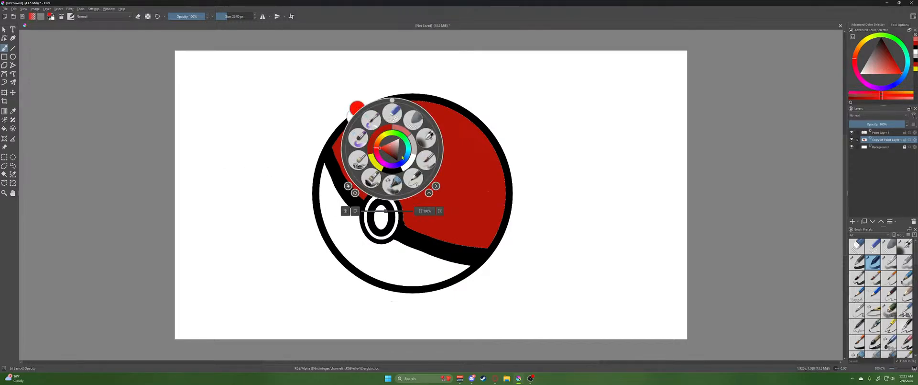
{"action": "right_click", "coordinate": [358, 177]}
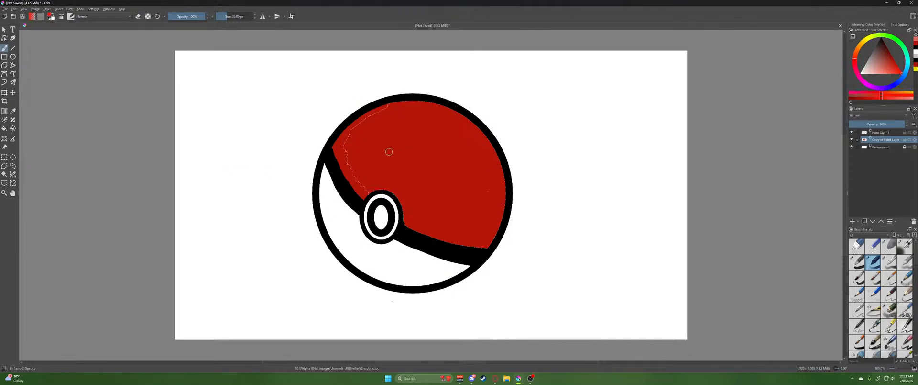
{"action": "left_click", "coordinate": [358, 165], "text": "ctrl"}
{"action": "right_click", "coordinate": [409, 156]}
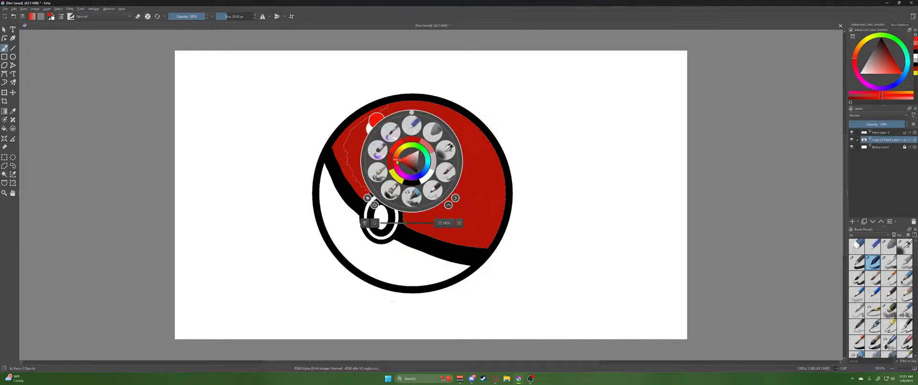
{"action": "left_click", "coordinate": [390, 162]}
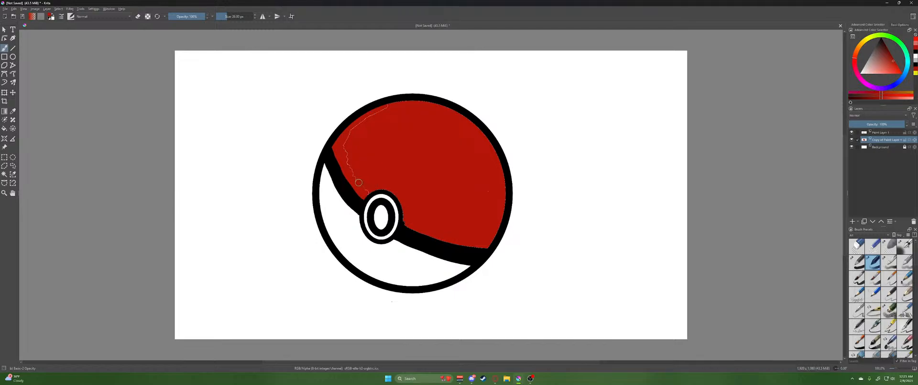
Paint dark red over the thin seam lines beside the left band and along the circle's upper left edge
{"action": "left_click_drag", "start_coordinate": [353, 169], "coordinate": [351, 137]}
{"action": "right_click", "coordinate": [407, 161]}
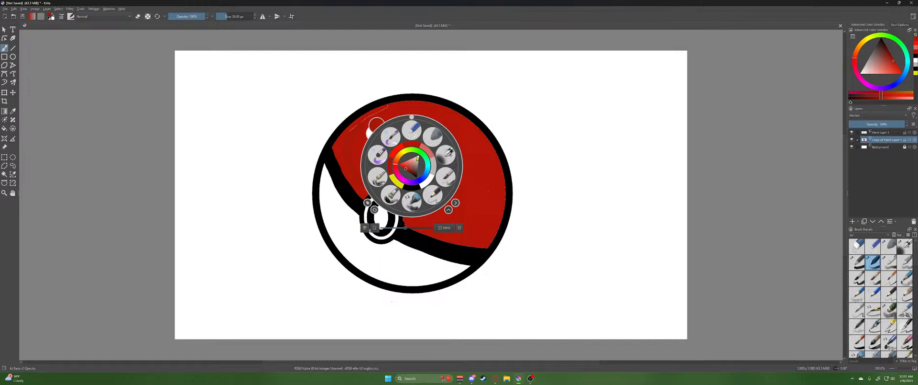
{"action": "left_click", "coordinate": [410, 146]}
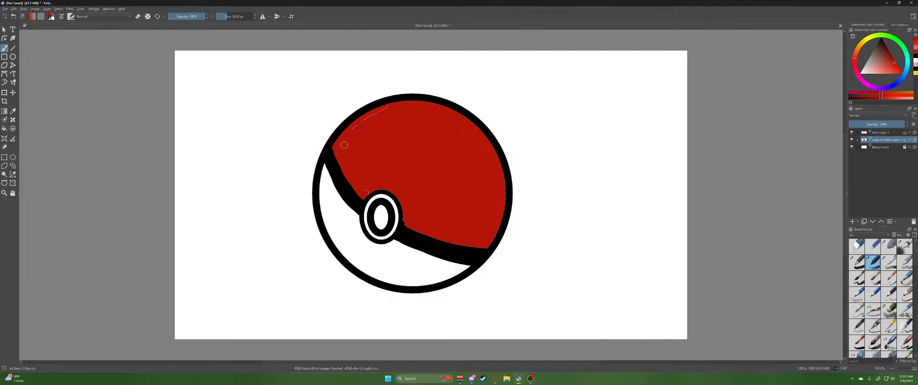
{"action": "mouse_move", "coordinate": [344, 145]}
{"action": "left_mouse_down"}
{"action": "mouse_move", "coordinate": [390, 106]}
{"action": "mouse_move", "coordinate": [358, 146]}
{"action": "mouse_move", "coordinate": [365, 190]}
{"action": "mouse_move", "coordinate": [396, 189]}
{"action": "mouse_move", "coordinate": [403, 220]}
{"action": "mouse_move", "coordinate": [418, 230]}
{"action": "mouse_move", "coordinate": [485, 249]}
{"action": "mouse_move", "coordinate": [505, 202]}
{"action": "mouse_move", "coordinate": [504, 174]}
{"action": "mouse_move", "coordinate": [485, 138]}
{"action": "mouse_move", "coordinate": [435, 102]}
{"action": "mouse_move", "coordinate": [406, 102]}
{"action": "mouse_move", "coordinate": [392, 118]}
{"action": "left_mouse_up"}
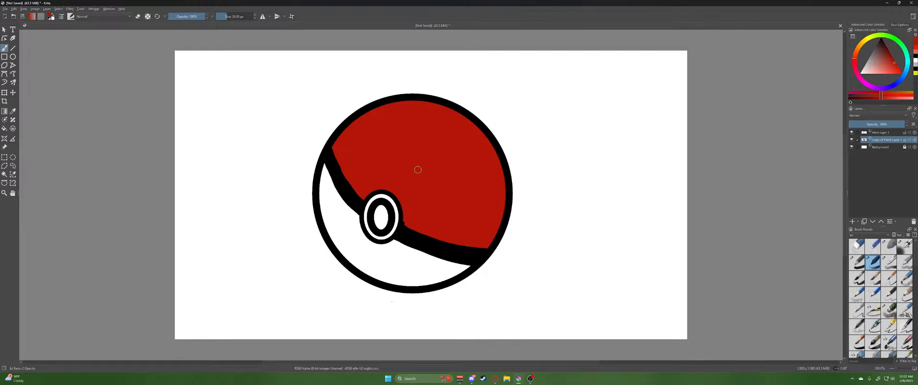
Set the brush colour to a pale red for the ball's highlight
{"action": "right_click", "coordinate": [462, 179]}
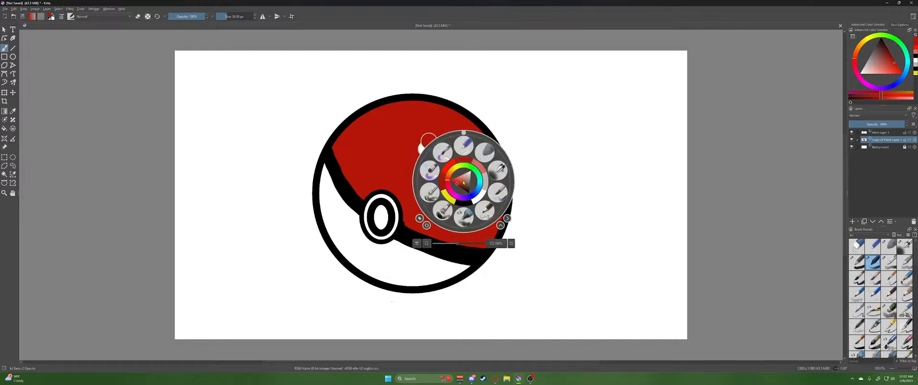
{"action": "left_click_drag", "start_coordinate": [467, 179], "coordinate": [460, 180]}
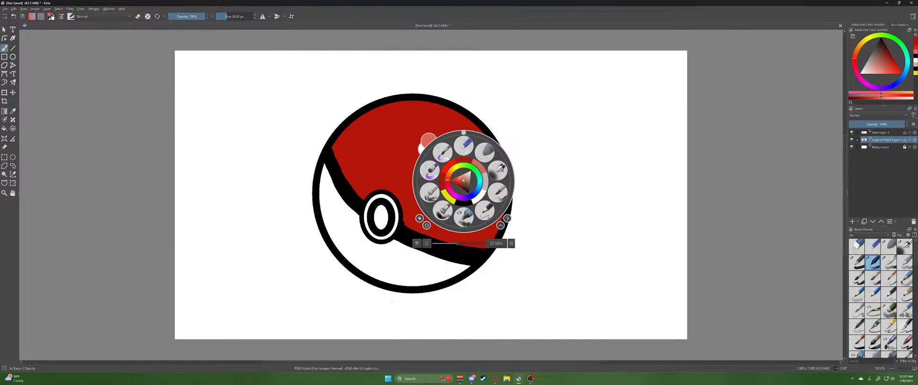
{"action": "left_click", "coordinate": [532, 140]}
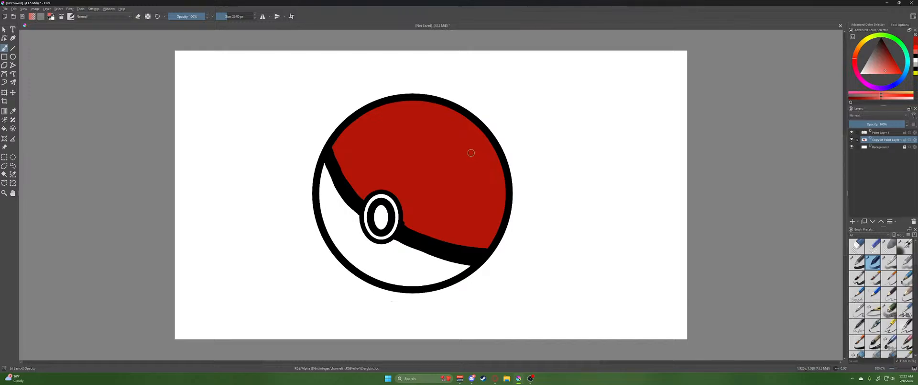
Try single curved pale red highlight strokes on the right side of the ball's red half, undoing each one
{"action": "mouse_move", "coordinate": [471, 147]}
{"action": "left_mouse_down"}
{"action": "mouse_move", "coordinate": [483, 178]}
{"action": "mouse_move", "coordinate": [484, 160]}
{"action": "mouse_move", "coordinate": [487, 196]}
{"action": "left_mouse_up"}
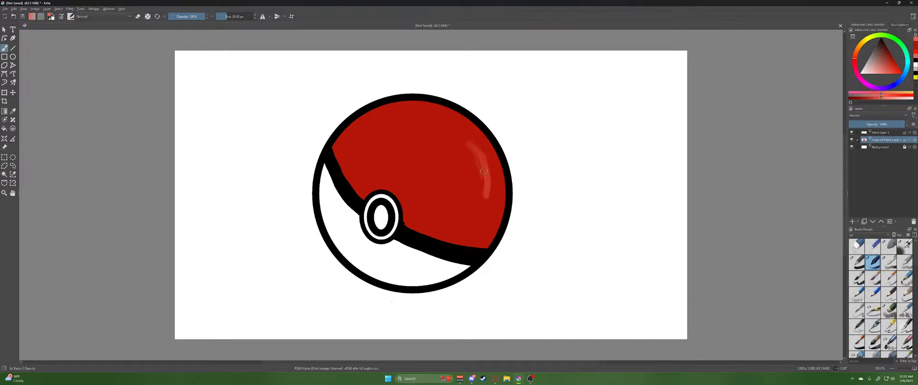
{"action": "key", "text": "ctrl+z"}
{"action": "left_click_drag", "start_coordinate": [466, 140], "coordinate": [480, 204]}
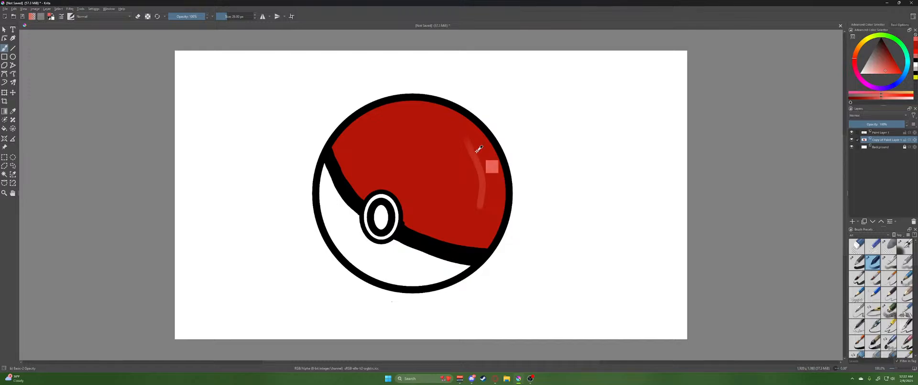
{"action": "key", "text": "ctrl+z"}
{"action": "left_click_drag", "start_coordinate": [477, 173], "coordinate": [486, 206]}
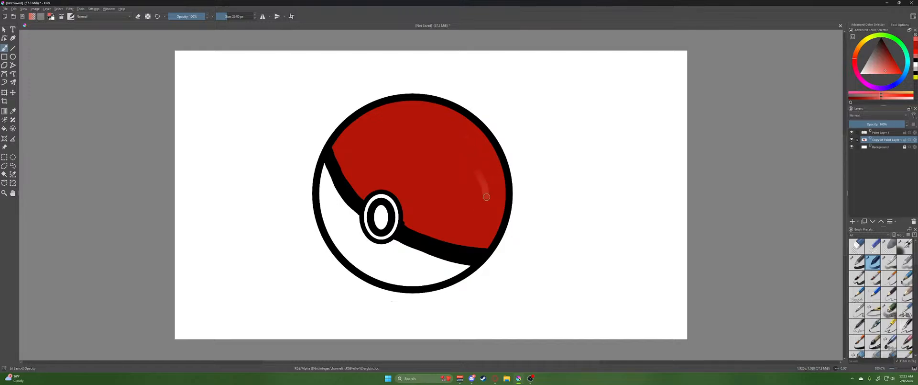
{"action": "left_click_drag", "start_coordinate": [478, 174], "coordinate": [489, 209]}
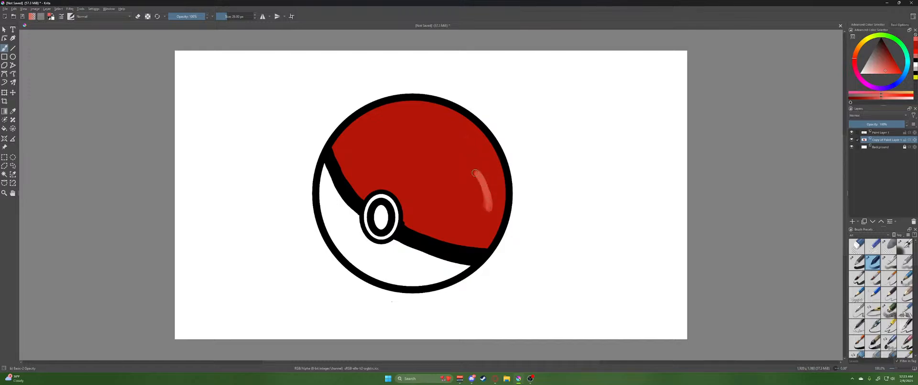
{"action": "key", "text": "ctrl+z"}
Paint several separate curved pale red highlight strokes following the right and upper right edge of the red half
{"action": "mouse_move", "coordinate": [489, 160]}
{"action": "left_mouse_down"}
{"action": "mouse_move", "coordinate": [497, 205]}
{"action": "mouse_move", "coordinate": [493, 181]}
{"action": "mouse_move", "coordinate": [484, 208]}
{"action": "mouse_move", "coordinate": [493, 181]}
{"action": "mouse_move", "coordinate": [486, 200]}
{"action": "left_mouse_up"}
{"action": "left_click_drag", "start_coordinate": [450, 121], "coordinate": [473, 141]}
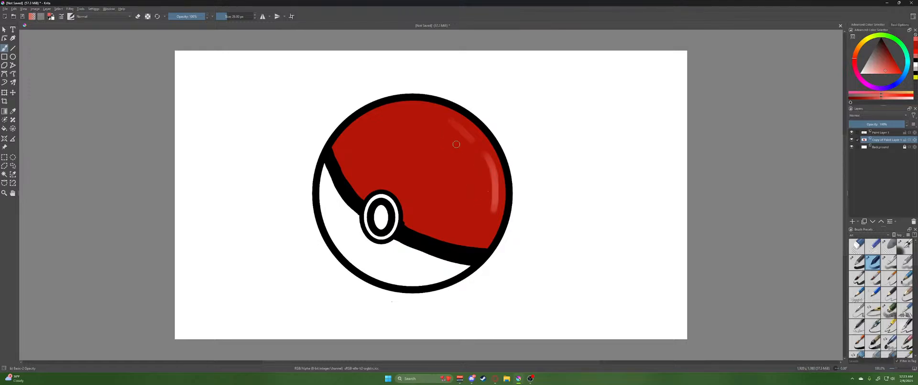
{"action": "left_click_drag", "start_coordinate": [462, 148], "coordinate": [480, 169]}
{"action": "key", "text": "ctrl+z"}
{"action": "left_click_drag", "start_coordinate": [462, 145], "coordinate": [483, 176]}
{"action": "left_click_drag", "start_coordinate": [479, 189], "coordinate": [475, 217]}
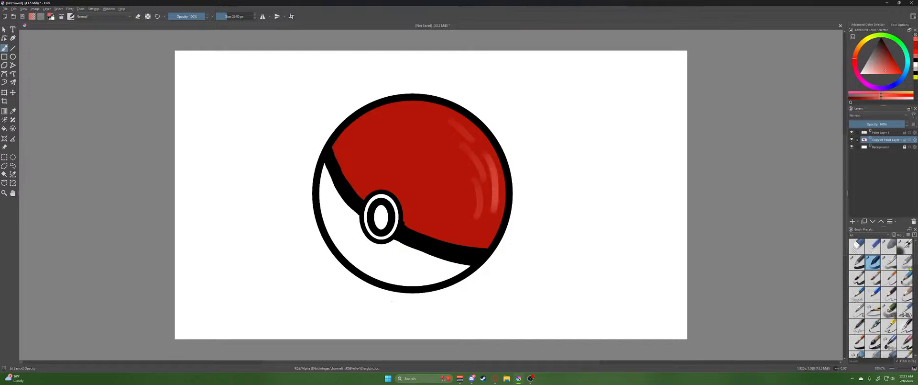
{"action": "key", "text": "alt+Tab"}
Set the brush colour to a dark grey for shading the white half
{"action": "right_click", "coordinate": [406, 200]}
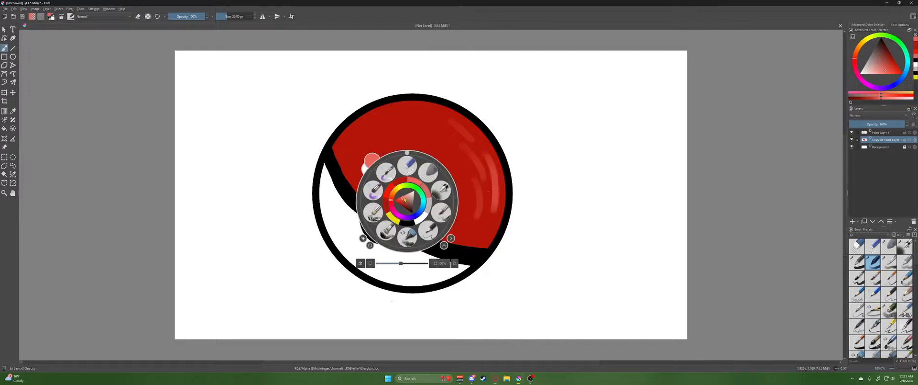
{"action": "left_click_drag", "start_coordinate": [407, 207], "coordinate": [417, 207]}
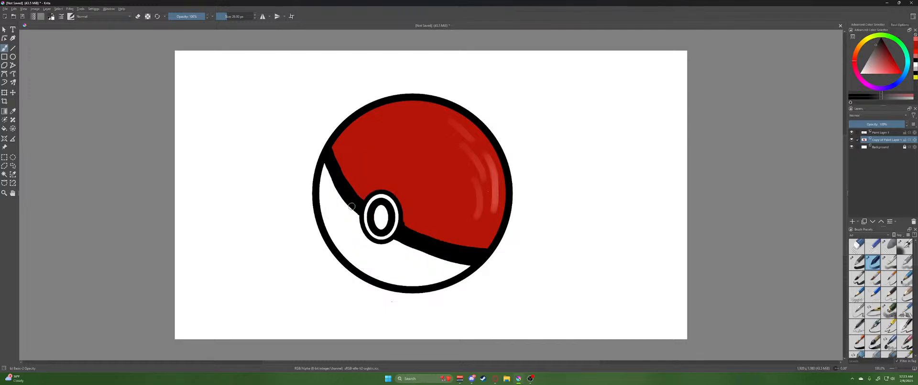
{"action": "left_click", "coordinate": [350, 201]}
Try soft grey shading along the left edge of the ball's white half, and undo all of its strokes
{"action": "mouse_move", "coordinate": [320, 187]}
{"action": "left_mouse_down"}
{"action": "mouse_move", "coordinate": [331, 227]}
{"action": "mouse_move", "coordinate": [322, 211]}
{"action": "mouse_move", "coordinate": [325, 223]}
{"action": "mouse_move", "coordinate": [323, 203]}
{"action": "mouse_move", "coordinate": [329, 227]}
{"action": "mouse_move", "coordinate": [328, 157]}
{"action": "mouse_move", "coordinate": [322, 210]}
{"action": "left_mouse_up"}
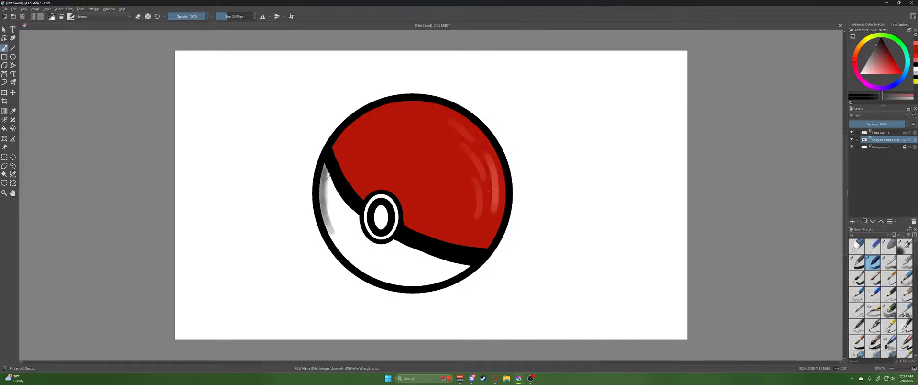
{"action": "mouse_move", "coordinate": [326, 175]}
{"action": "left_mouse_down"}
{"action": "mouse_move", "coordinate": [337, 228]}
{"action": "mouse_move", "coordinate": [333, 179]}
{"action": "left_mouse_up"}
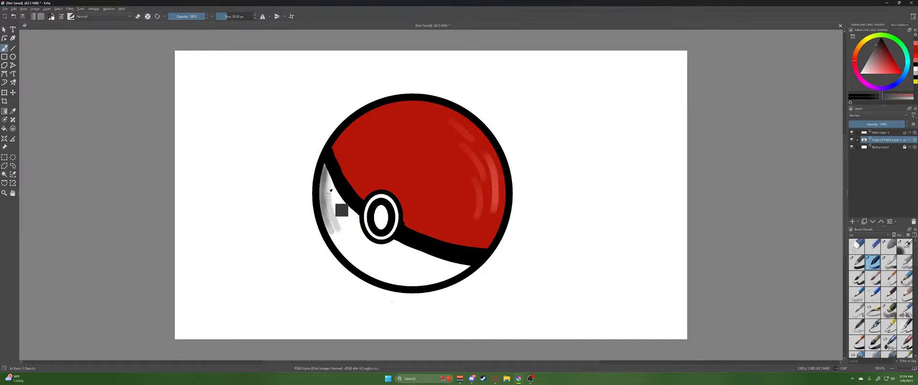
{"action": "key", "text": "ctrl+z"}
{"action": "key", "text": "ctrl+z"}
{"action": "key", "text": "ctrl+z"}
{"action": "key", "text": "ctrl+z"}
{"action": "key", "text": "ctrl+z"}
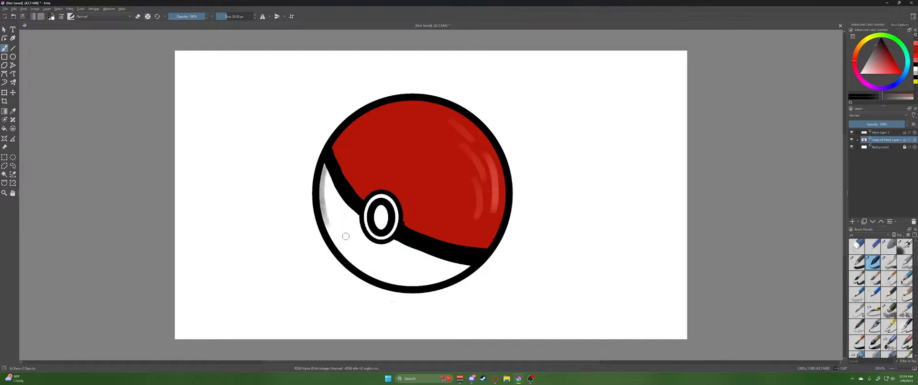
{"action": "key", "text": "ctrl+z"}
{"action": "key", "text": "ctrl+z"}
{"action": "key", "text": "ctrl+z"}
{"action": "key", "text": "ctrl+z"}
{"action": "key", "text": "ctrl+z"}
{"action": "key", "text": "ctrl+z"}
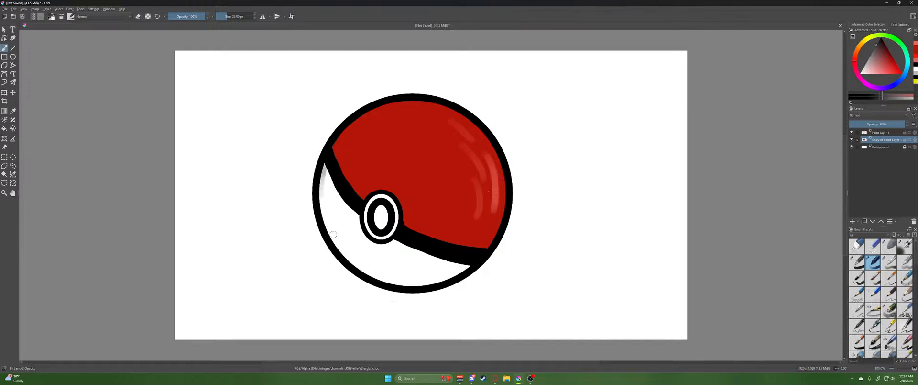
{"action": "key", "text": "ctrl+z"}
{"action": "key", "text": "ctrl+z"}
{"action": "key", "text": "ctrl+z"}
{"action": "key", "text": "ctrl+z"}
Paint layered grey shading inside the white half along the circle's left and lower left edge, down to the bottom
{"action": "mouse_move", "coordinate": [340, 245]}
{"action": "left_mouse_down"}
{"action": "mouse_move", "coordinate": [332, 225]}
{"action": "mouse_move", "coordinate": [330, 235]}
{"action": "left_mouse_up"}
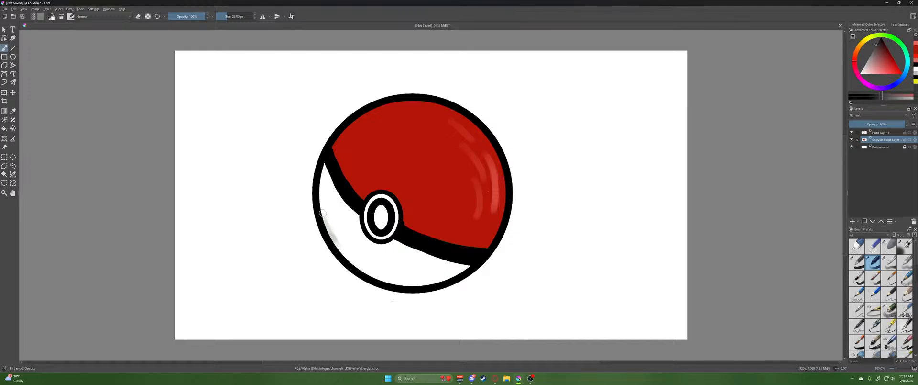
{"action": "mouse_move", "coordinate": [321, 196]}
{"action": "left_mouse_down"}
{"action": "mouse_move", "coordinate": [327, 162]}
{"action": "mouse_move", "coordinate": [324, 225]}
{"action": "mouse_move", "coordinate": [355, 263]}
{"action": "mouse_move", "coordinate": [335, 234]}
{"action": "left_mouse_up"}
{"action": "mouse_move", "coordinate": [324, 202]}
{"action": "left_mouse_down"}
{"action": "mouse_move", "coordinate": [326, 159]}
{"action": "mouse_move", "coordinate": [322, 212]}
{"action": "mouse_move", "coordinate": [346, 244]}
{"action": "mouse_move", "coordinate": [326, 189]}
{"action": "mouse_move", "coordinate": [330, 168]}
{"action": "mouse_move", "coordinate": [331, 215]}
{"action": "mouse_move", "coordinate": [329, 175]}
{"action": "mouse_move", "coordinate": [348, 243]}
{"action": "mouse_move", "coordinate": [333, 222]}
{"action": "mouse_move", "coordinate": [356, 252]}
{"action": "mouse_move", "coordinate": [334, 227]}
{"action": "mouse_move", "coordinate": [340, 238]}
{"action": "mouse_move", "coordinate": [325, 197]}
{"action": "mouse_move", "coordinate": [330, 181]}
{"action": "mouse_move", "coordinate": [329, 214]}
{"action": "mouse_move", "coordinate": [330, 162]}
{"action": "mouse_move", "coordinate": [320, 191]}
{"action": "mouse_move", "coordinate": [321, 182]}
{"action": "mouse_move", "coordinate": [344, 247]}
{"action": "mouse_move", "coordinate": [325, 220]}
{"action": "mouse_move", "coordinate": [351, 265]}
{"action": "mouse_move", "coordinate": [324, 225]}
{"action": "left_mouse_up"}
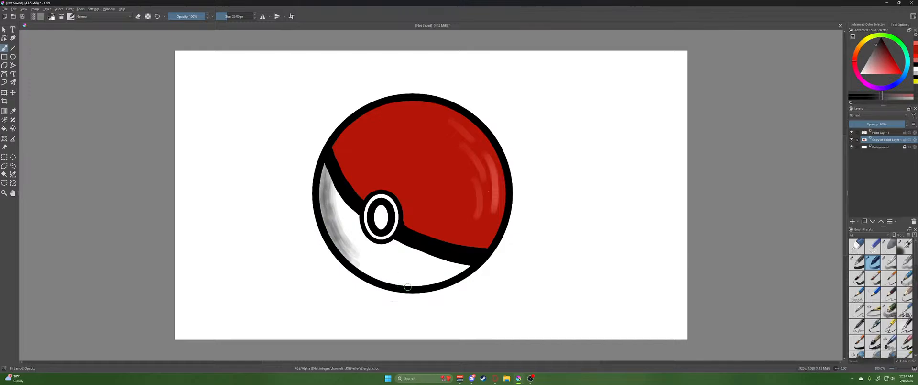
{"action": "mouse_move", "coordinate": [395, 279]}
{"action": "left_mouse_down"}
{"action": "mouse_move", "coordinate": [342, 250]}
{"action": "mouse_move", "coordinate": [426, 292]}
{"action": "mouse_move", "coordinate": [361, 264]}
{"action": "mouse_move", "coordinate": [337, 227]}
{"action": "mouse_move", "coordinate": [338, 217]}
{"action": "mouse_move", "coordinate": [349, 245]}
{"action": "mouse_move", "coordinate": [334, 199]}
{"action": "mouse_move", "coordinate": [344, 224]}
{"action": "mouse_move", "coordinate": [339, 162]}
{"action": "left_mouse_up"}
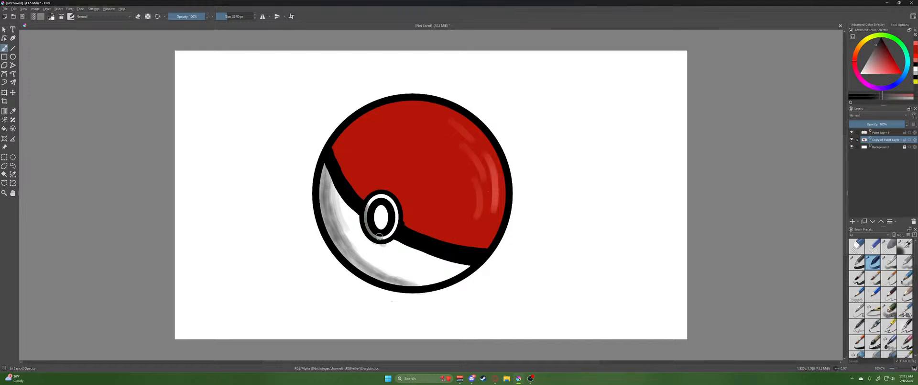
Shade the left side of the button's white ring in grey and deepen the shading on the white half's lower left
{"action": "left_click_drag", "start_coordinate": [379, 234], "coordinate": [388, 246]}
{"action": "key", "text": "ctrl+z"}
{"action": "mouse_move", "coordinate": [382, 278]}
{"action": "left_mouse_down"}
{"action": "mouse_move", "coordinate": [346, 249]}
{"action": "mouse_move", "coordinate": [325, 168]}
{"action": "mouse_move", "coordinate": [354, 238]}
{"action": "mouse_move", "coordinate": [346, 235]}
{"action": "mouse_move", "coordinate": [373, 265]}
{"action": "left_mouse_up"}
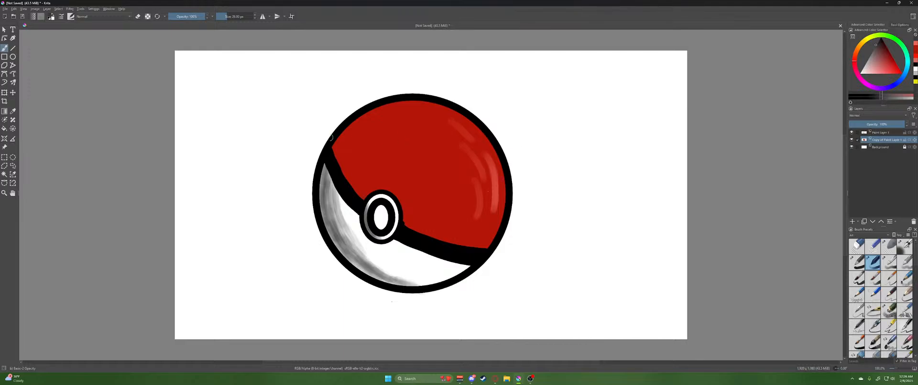
Switch the brush back to pale red and paint a broad highlight along the red half's right edge, from the top to the band
{"action": "right_click", "coordinate": [336, 159]}
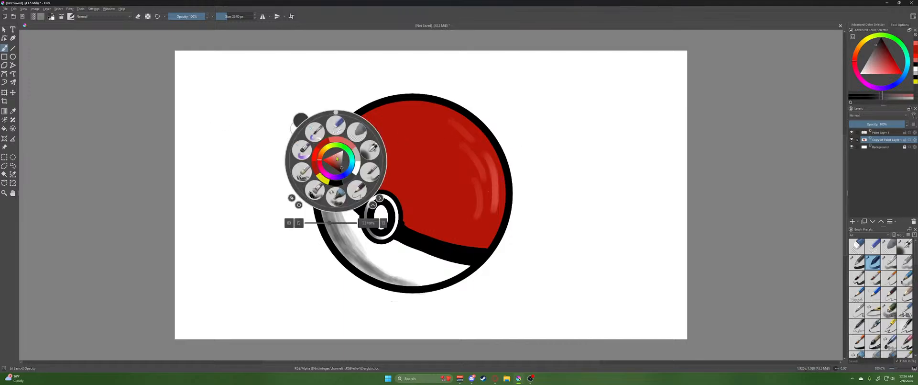
{"action": "right_click", "coordinate": [357, 155]}
{"action": "right_click", "coordinate": [363, 159]}
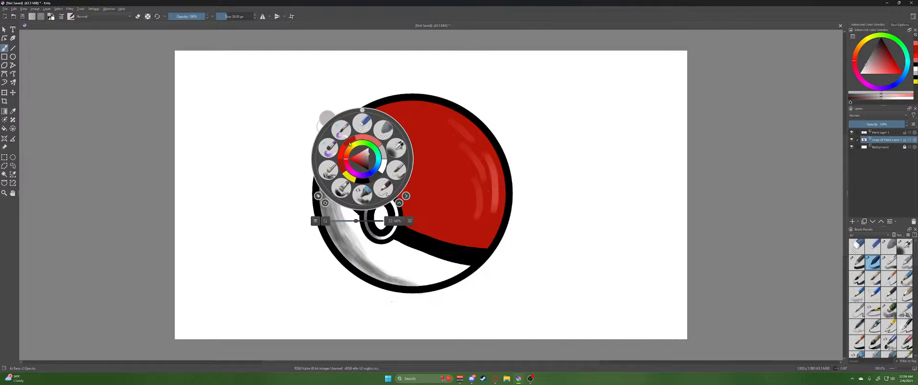
{"action": "left_click", "coordinate": [364, 137]}
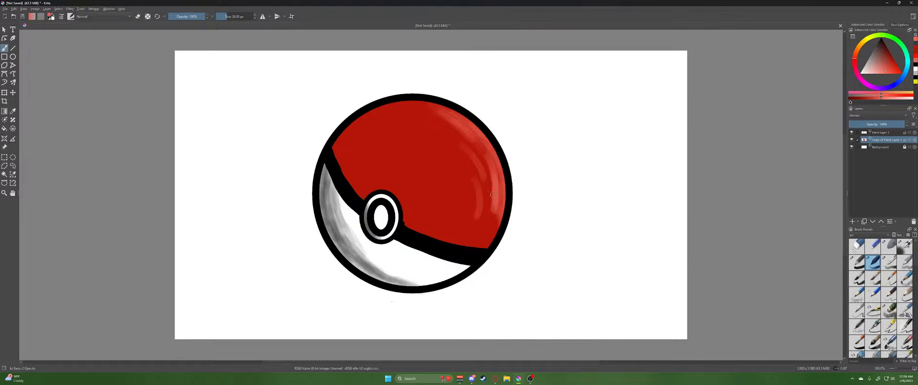
{"action": "mouse_move", "coordinate": [498, 191]}
{"action": "left_mouse_down"}
{"action": "mouse_move", "coordinate": [491, 156]}
{"action": "mouse_move", "coordinate": [466, 127]}
{"action": "mouse_move", "coordinate": [441, 110]}
{"action": "mouse_move", "coordinate": [399, 103]}
{"action": "left_mouse_up"}
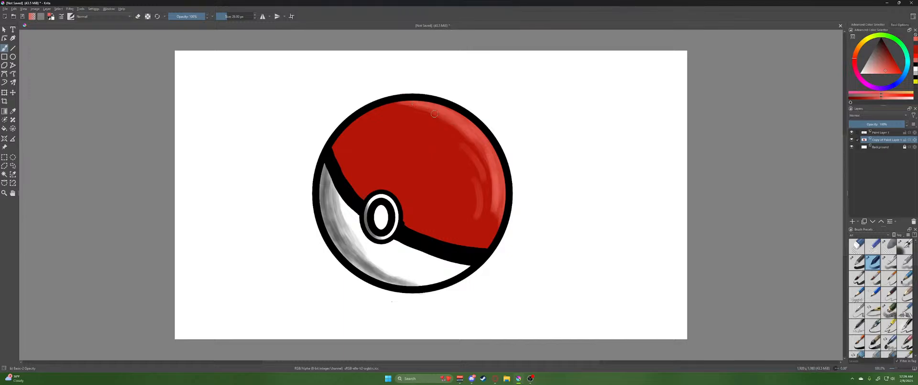
{"action": "mouse_move", "coordinate": [487, 145]}
{"action": "left_mouse_down"}
{"action": "mouse_move", "coordinate": [476, 166]}
{"action": "mouse_move", "coordinate": [489, 191]}
{"action": "left_mouse_up"}
{"action": "left_click_drag", "start_coordinate": [482, 157], "coordinate": [498, 246]}
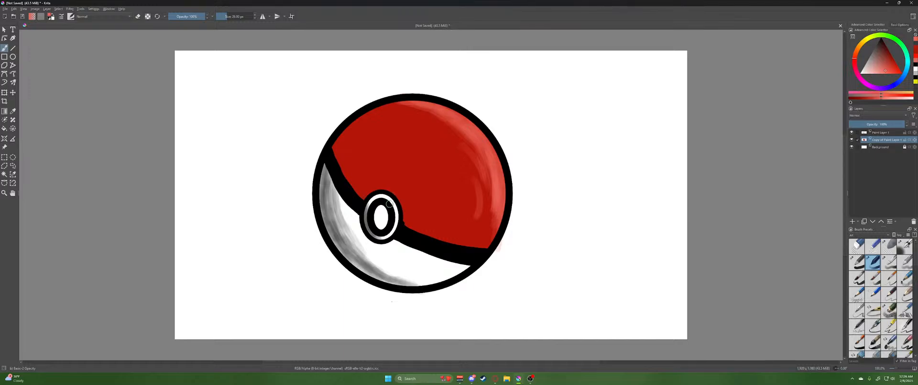
Tint the right side of the button's white ring pale red and fill in the inner edge of the red half's highlight
{"action": "mouse_move", "coordinate": [390, 204]}
{"action": "left_mouse_down"}
{"action": "mouse_move", "coordinate": [395, 223]}
{"action": "mouse_move", "coordinate": [387, 198]}
{"action": "mouse_move", "coordinate": [395, 216]}
{"action": "mouse_move", "coordinate": [398, 205]}
{"action": "left_mouse_up"}
{"action": "key", "text": "ctrl"}
{"action": "mouse_move", "coordinate": [431, 110]}
{"action": "left_mouse_down"}
{"action": "mouse_move", "coordinate": [478, 139]}
{"action": "mouse_move", "coordinate": [486, 161]}
{"action": "mouse_move", "coordinate": [448, 119]}
{"action": "mouse_move", "coordinate": [481, 159]}
{"action": "mouse_move", "coordinate": [451, 130]}
{"action": "mouse_move", "coordinate": [485, 159]}
{"action": "left_mouse_up"}
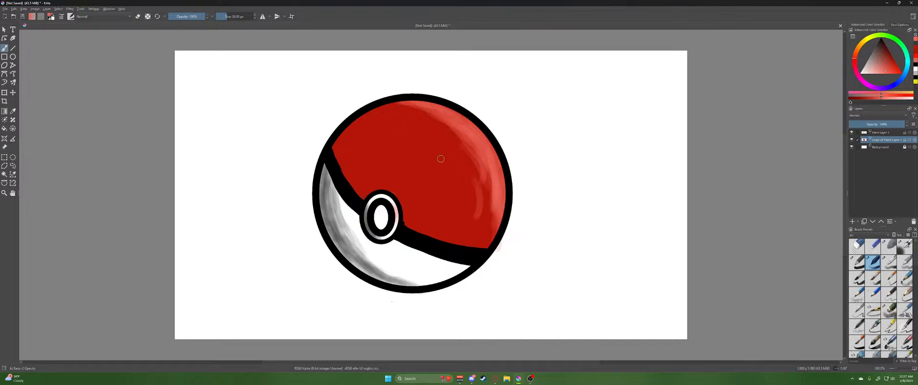
Paint a small curved pale red highlight inside the red half, above and to the right of the button, undoing unwanted strokes
{"action": "mouse_move", "coordinate": [441, 159]}
{"action": "left_mouse_down"}
{"action": "mouse_move", "coordinate": [446, 165]}
{"action": "mouse_move", "coordinate": [452, 149]}
{"action": "mouse_move", "coordinate": [435, 144]}
{"action": "mouse_move", "coordinate": [449, 165]}
{"action": "left_mouse_up"}
{"action": "key", "text": "ctrl+z"}
{"action": "key", "text": "ctrl+z"}
{"action": "key", "text": "ctrl+z"}
{"action": "left_click_drag", "start_coordinate": [425, 140], "coordinate": [454, 161]}
{"action": "key", "text": "ctrl+z"}
{"action": "key", "text": "ctrl+z"}
Set the brush to light grey at 14 px and make Paint Layer 1 the active layer
{"action": "right_click", "coordinate": [266, 172]}
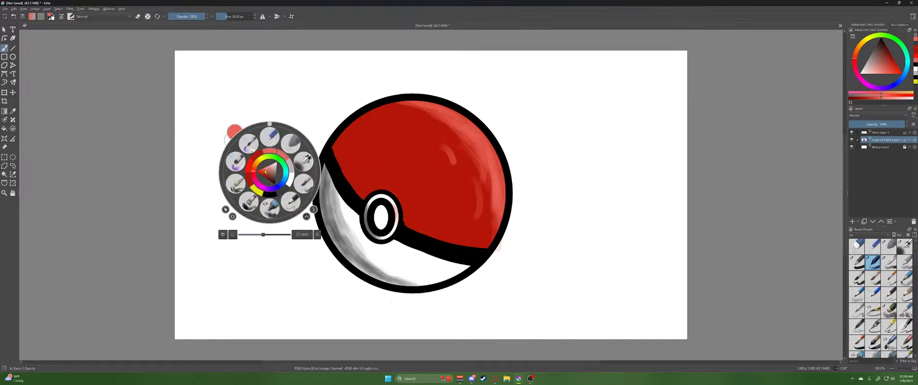
{"action": "left_click", "coordinate": [288, 165]}
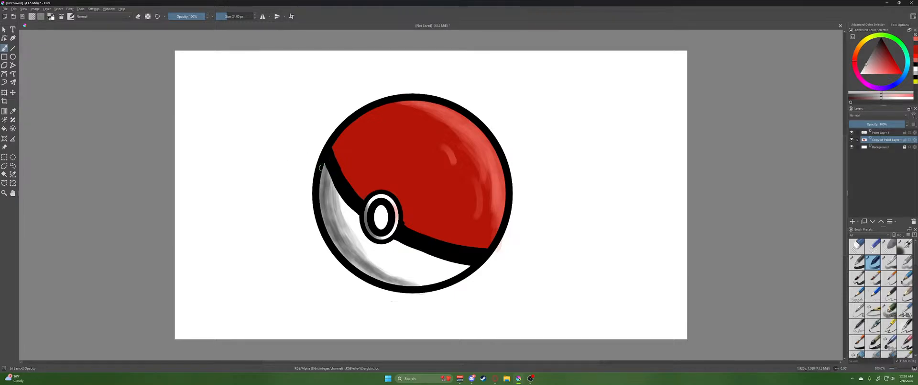
{"action": "key", "text": "bracketleft"}
{"action": "key", "text": "bracketleft"}
{"action": "left_click", "coordinate": [876, 133]}
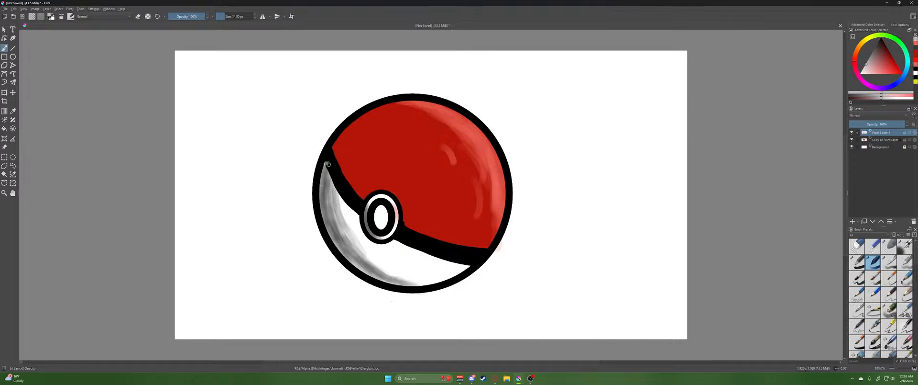
Try a light grey edge line along the lower side of the black band on both sides of the button, and undo it
{"action": "left_click_drag", "start_coordinate": [329, 165], "coordinate": [355, 206]}
{"action": "left_click_drag", "start_coordinate": [397, 236], "coordinate": [472, 262]}
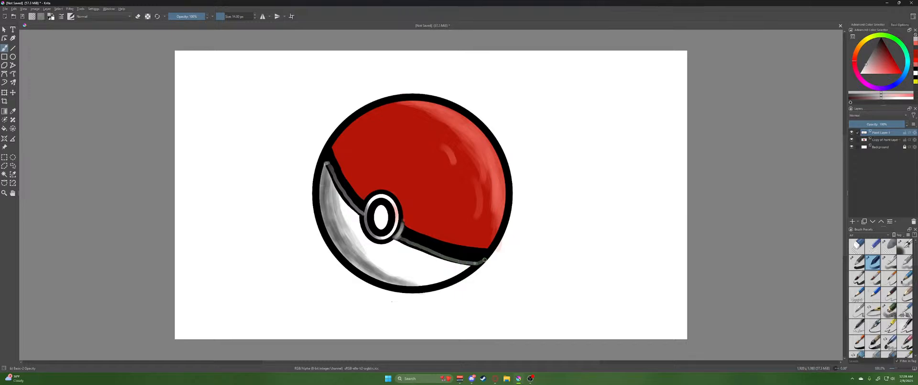
{"action": "left_click_drag", "start_coordinate": [474, 263], "coordinate": [488, 253]}
{"action": "left_click_drag", "start_coordinate": [327, 166], "coordinate": [356, 211]}
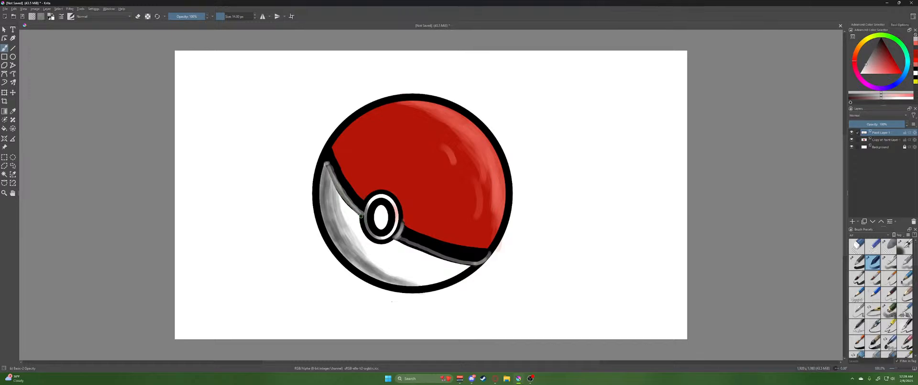
{"action": "mouse_move", "coordinate": [361, 216]}
{"action": "left_mouse_down"}
{"action": "mouse_move", "coordinate": [369, 237]}
{"action": "mouse_move", "coordinate": [417, 249]}
{"action": "left_mouse_up"}
{"action": "key", "text": "ctrl+z"}
{"action": "key", "text": "ctrl+z"}
{"action": "key", "text": "ctrl+z"}
{"action": "key", "text": "ctrl+z"}
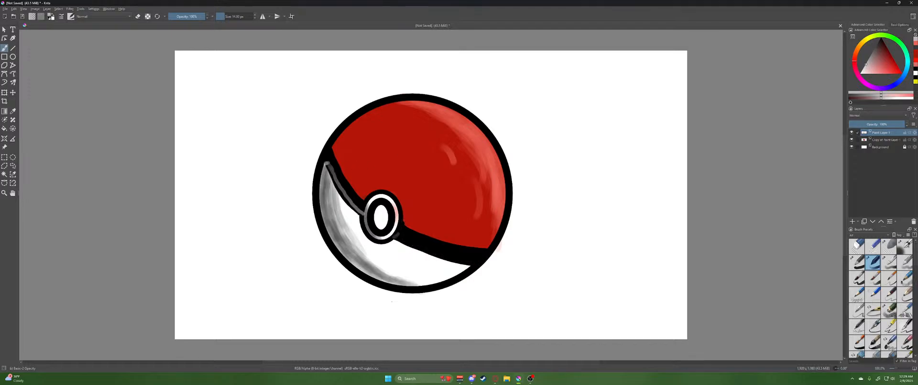
{"action": "key", "text": "ctrl+z"}
Erase the line art on Paint Layer 1 around the ball's outline and band with a much larger eraser
{"action": "key", "text": "bracketleft"}
{"action": "key", "text": "bracketleft"}
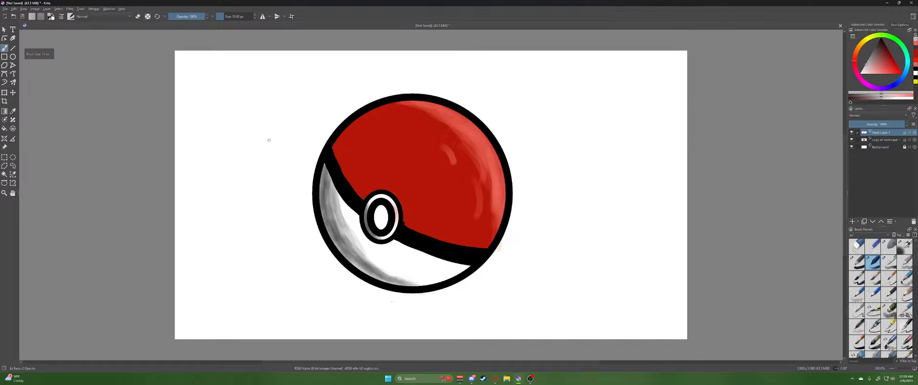
{"action": "key", "text": "e"}
{"action": "key", "text": "bracketright"}
{"action": "key", "text": "bracketright"}
{"action": "key", "text": "bracketright"}
{"action": "key", "text": "bracketright"}
{"action": "key", "text": "bracketright"}
{"action": "key", "text": "bracketright"}
{"action": "key", "text": "bracketright"}
{"action": "key", "text": "bracketright"}
{"action": "key", "text": "bracketright"}
{"action": "mouse_move", "coordinate": [330, 132]}
{"action": "left_mouse_down"}
{"action": "mouse_move", "coordinate": [312, 140]}
{"action": "mouse_move", "coordinate": [314, 155]}
{"action": "mouse_move", "coordinate": [340, 148]}
{"action": "mouse_move", "coordinate": [352, 174]}
{"action": "left_mouse_up"}
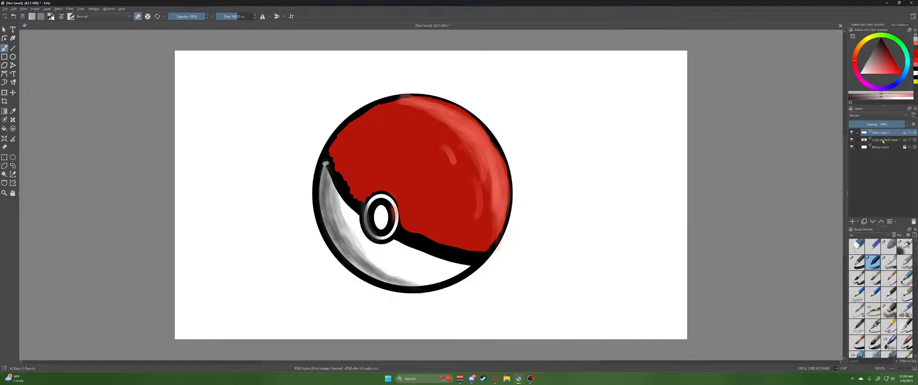
Remove the layer Copy of Paint Layer 1
{"action": "right_click", "coordinate": [882, 141]}
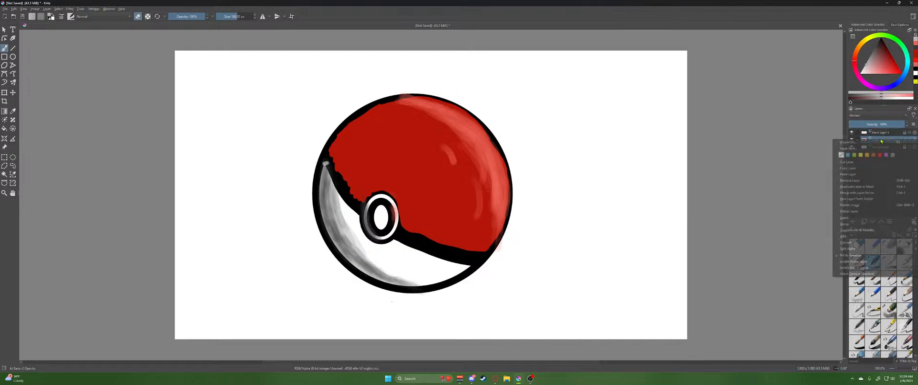
{"action": "left_click", "coordinate": [855, 180]}
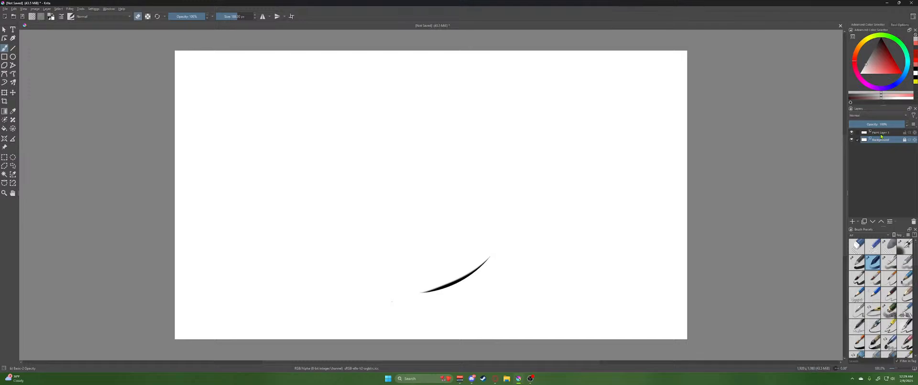
Erase the remaining black arc on Paint Layer 1 and return to painting mode
{"action": "left_click", "coordinate": [881, 134]}
{"action": "mouse_move", "coordinate": [480, 229]}
{"action": "left_mouse_down"}
{"action": "mouse_move", "coordinate": [461, 265]}
{"action": "mouse_move", "coordinate": [407, 289]}
{"action": "left_mouse_up"}
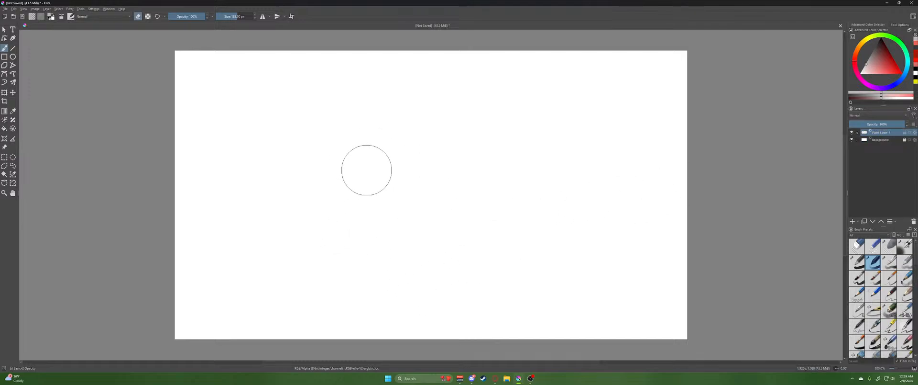
{"action": "key", "text": "e"}
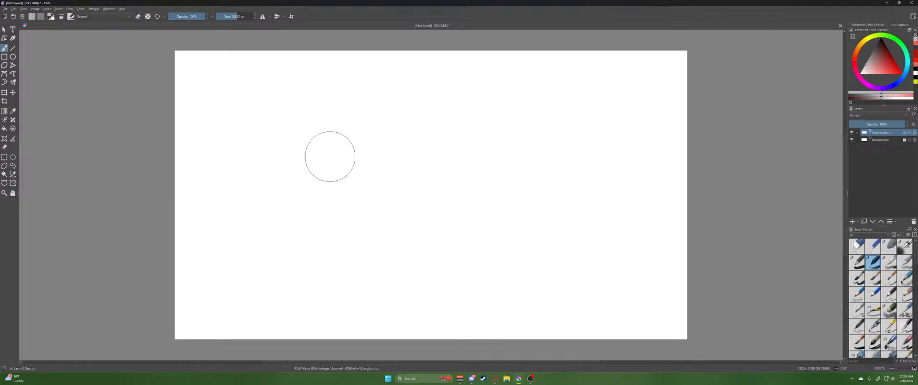
Switch to the Basic-1 brush preset at a small size with black as the colour, trying it with short strokes and erasing them
{"action": "left_click", "coordinate": [230, 17]}
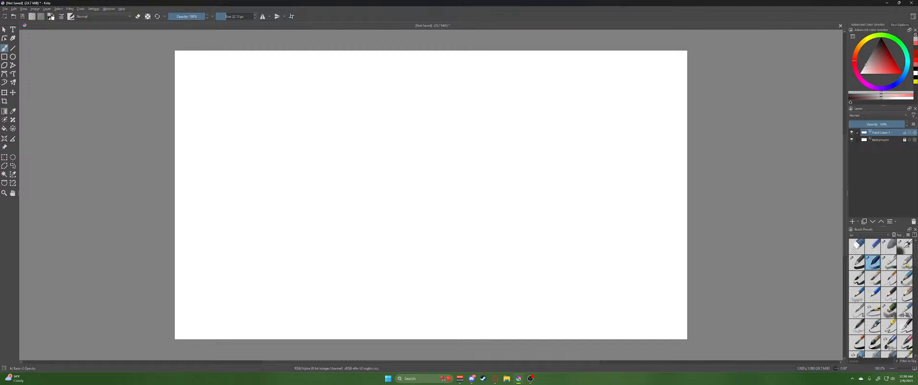
{"action": "left_click", "coordinate": [859, 262]}
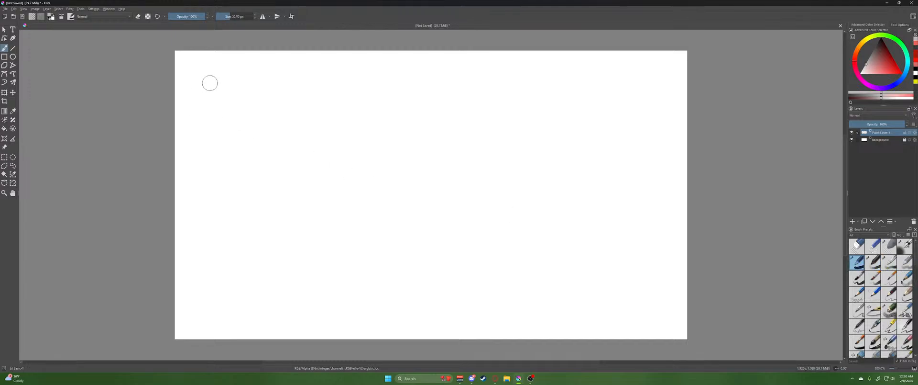
{"action": "left_click", "coordinate": [225, 16]}
{"action": "mouse_move", "coordinate": [239, 132]}
{"action": "left_mouse_down"}
{"action": "mouse_move", "coordinate": [248, 109]}
{"action": "mouse_move", "coordinate": [238, 135]}
{"action": "mouse_move", "coordinate": [228, 136]}
{"action": "mouse_move", "coordinate": [234, 121]}
{"action": "mouse_move", "coordinate": [225, 125]}
{"action": "mouse_move", "coordinate": [247, 103]}
{"action": "mouse_move", "coordinate": [231, 122]}
{"action": "mouse_move", "coordinate": [254, 124]}
{"action": "left_mouse_up"}
{"action": "key", "text": "e"}
{"action": "key", "text": "e"}
{"action": "mouse_move", "coordinate": [325, 124]}
{"action": "left_mouse_down"}
{"action": "mouse_move", "coordinate": [299, 137]}
{"action": "mouse_move", "coordinate": [332, 119]}
{"action": "mouse_move", "coordinate": [307, 140]}
{"action": "mouse_move", "coordinate": [334, 122]}
{"action": "mouse_move", "coordinate": [312, 139]}
{"action": "mouse_move", "coordinate": [322, 141]}
{"action": "mouse_move", "coordinate": [345, 122]}
{"action": "mouse_move", "coordinate": [305, 157]}
{"action": "mouse_move", "coordinate": [336, 137]}
{"action": "mouse_move", "coordinate": [324, 145]}
{"action": "mouse_move", "coordinate": [330, 107]}
{"action": "mouse_move", "coordinate": [341, 140]}
{"action": "left_mouse_up"}
{"action": "key", "text": "e"}
{"action": "right_click", "coordinate": [349, 128]}
{"action": "key", "text": "e"}
{"action": "left_click", "coordinate": [448, 116]}
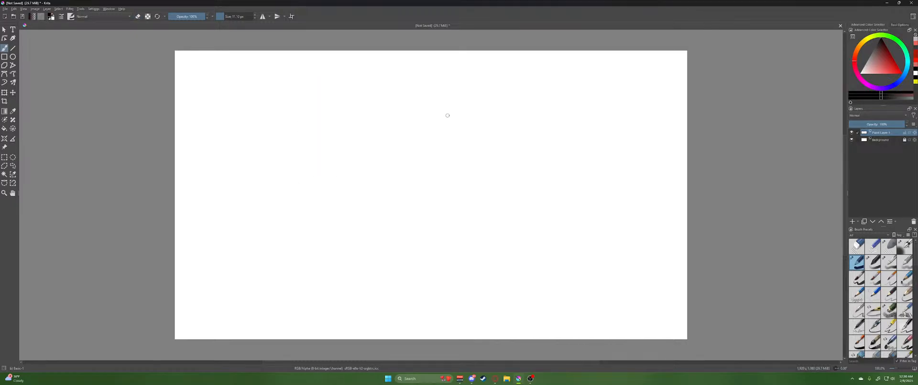
Draw four rows of eleven small black circles across the canvas, with two rows of zigzag and wavy strokes beneath them
{"action": "mouse_move", "coordinate": [237, 119]}
{"action": "left_mouse_down"}
{"action": "mouse_move", "coordinate": [249, 111]}
{"action": "mouse_move", "coordinate": [271, 126]}
{"action": "mouse_move", "coordinate": [320, 120]}
{"action": "mouse_move", "coordinate": [304, 126]}
{"action": "left_mouse_up"}
{"action": "mouse_move", "coordinate": [346, 108]}
{"action": "left_mouse_down"}
{"action": "mouse_move", "coordinate": [344, 129]}
{"action": "mouse_move", "coordinate": [414, 130]}
{"action": "mouse_move", "coordinate": [429, 113]}
{"action": "mouse_move", "coordinate": [546, 121]}
{"action": "mouse_move", "coordinate": [553, 133]}
{"action": "mouse_move", "coordinate": [593, 132]}
{"action": "left_mouse_up"}
{"action": "mouse_move", "coordinate": [233, 142]}
{"action": "left_mouse_down"}
{"action": "mouse_move", "coordinate": [268, 135]}
{"action": "mouse_move", "coordinate": [271, 150]}
{"action": "mouse_move", "coordinate": [322, 142]}
{"action": "mouse_move", "coordinate": [309, 151]}
{"action": "left_mouse_up"}
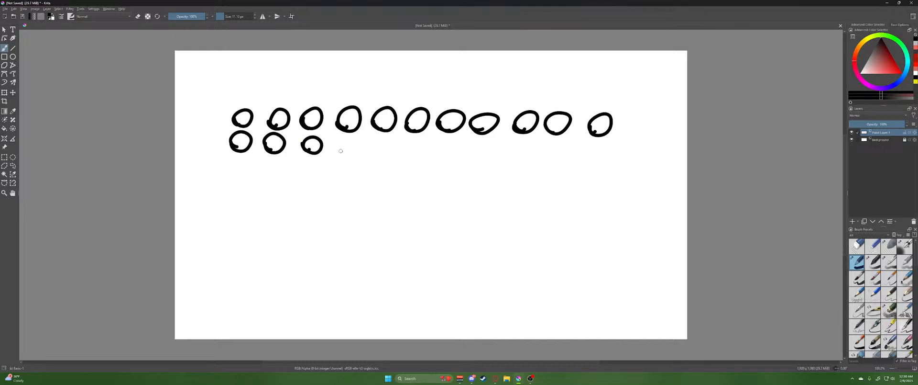
{"action": "mouse_move", "coordinate": [350, 151]}
{"action": "left_mouse_down"}
{"action": "mouse_move", "coordinate": [338, 144]}
{"action": "mouse_move", "coordinate": [373, 143]}
{"action": "mouse_move", "coordinate": [379, 153]}
{"action": "left_mouse_up"}
{"action": "mouse_move", "coordinate": [420, 135]}
{"action": "left_mouse_down"}
{"action": "mouse_move", "coordinate": [412, 156]}
{"action": "mouse_move", "coordinate": [444, 144]}
{"action": "mouse_move", "coordinate": [449, 154]}
{"action": "left_mouse_up"}
{"action": "left_click_drag", "start_coordinate": [493, 140], "coordinate": [484, 159]}
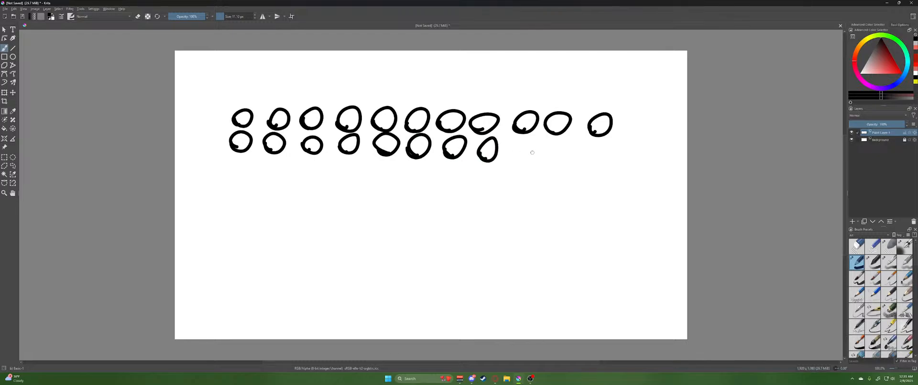
{"action": "mouse_move", "coordinate": [533, 139]}
{"action": "left_mouse_down"}
{"action": "mouse_move", "coordinate": [519, 151]}
{"action": "mouse_move", "coordinate": [554, 159]}
{"action": "mouse_move", "coordinate": [600, 148]}
{"action": "left_mouse_up"}
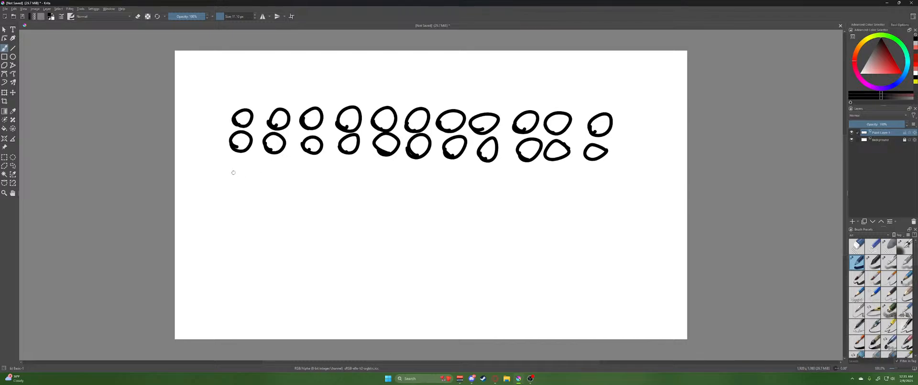
{"action": "mouse_move", "coordinate": [245, 158]}
{"action": "left_mouse_down"}
{"action": "mouse_move", "coordinate": [248, 173]}
{"action": "mouse_move", "coordinate": [281, 176]}
{"action": "mouse_move", "coordinate": [345, 178]}
{"action": "mouse_move", "coordinate": [342, 167]}
{"action": "mouse_move", "coordinate": [451, 179]}
{"action": "mouse_move", "coordinate": [489, 168]}
{"action": "mouse_move", "coordinate": [489, 182]}
{"action": "mouse_move", "coordinate": [525, 169]}
{"action": "mouse_move", "coordinate": [522, 184]}
{"action": "mouse_move", "coordinate": [605, 167]}
{"action": "mouse_move", "coordinate": [595, 180]}
{"action": "left_mouse_up"}
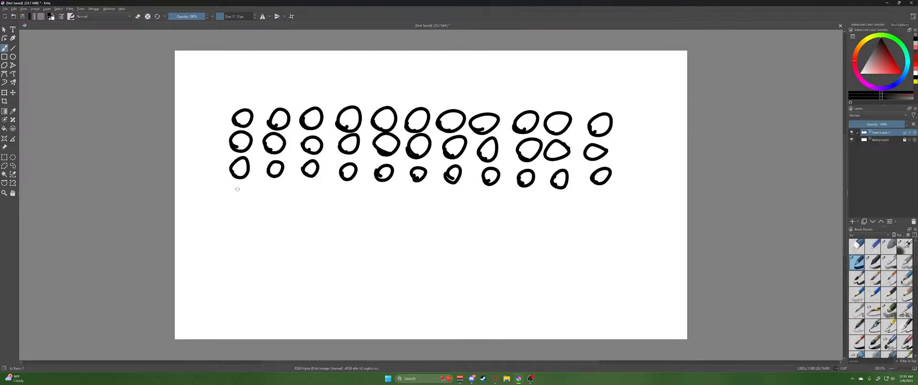
{"action": "mouse_move", "coordinate": [239, 189]}
{"action": "left_mouse_down"}
{"action": "mouse_move", "coordinate": [276, 187]}
{"action": "mouse_move", "coordinate": [387, 193]}
{"action": "mouse_move", "coordinate": [390, 204]}
{"action": "mouse_move", "coordinate": [602, 198]}
{"action": "left_mouse_up"}
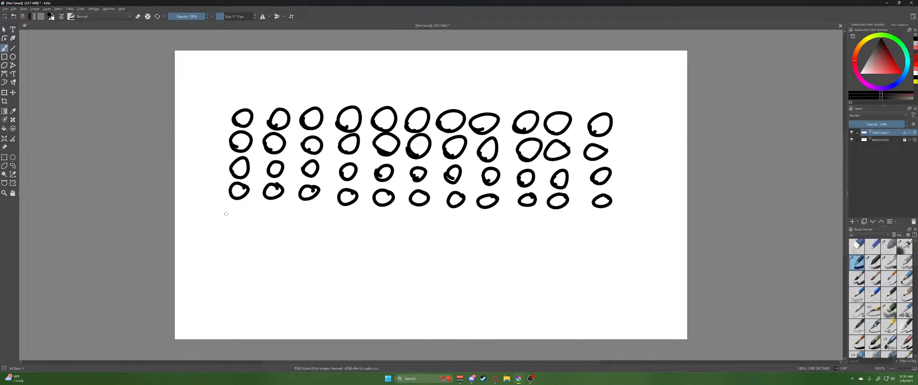
{"action": "mouse_move", "coordinate": [217, 221]}
{"action": "left_mouse_down"}
{"action": "mouse_move", "coordinate": [238, 205]}
{"action": "mouse_move", "coordinate": [248, 216]}
{"action": "mouse_move", "coordinate": [282, 200]}
{"action": "mouse_move", "coordinate": [273, 218]}
{"action": "mouse_move", "coordinate": [346, 208]}
{"action": "mouse_move", "coordinate": [338, 225]}
{"action": "mouse_move", "coordinate": [379, 209]}
{"action": "mouse_move", "coordinate": [406, 225]}
{"action": "mouse_move", "coordinate": [478, 214]}
{"action": "mouse_move", "coordinate": [492, 226]}
{"action": "mouse_move", "coordinate": [557, 224]}
{"action": "mouse_move", "coordinate": [576, 212]}
{"action": "mouse_move", "coordinate": [620, 216]}
{"action": "left_mouse_up"}
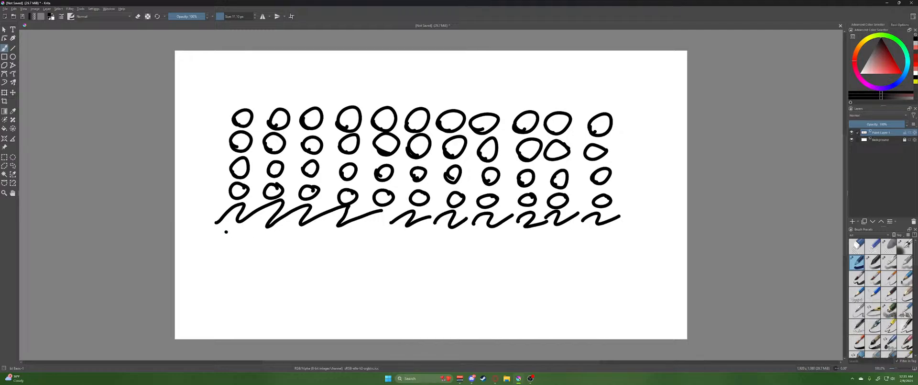
{"action": "mouse_move", "coordinate": [616, 233]}
{"action": "left_mouse_down"}
{"action": "mouse_move", "coordinate": [595, 245]}
{"action": "mouse_move", "coordinate": [481, 234]}
{"action": "mouse_move", "coordinate": [450, 248]}
{"action": "mouse_move", "coordinate": [437, 233]}
{"action": "mouse_move", "coordinate": [405, 244]}
{"action": "mouse_move", "coordinate": [390, 235]}
{"action": "left_mouse_up"}
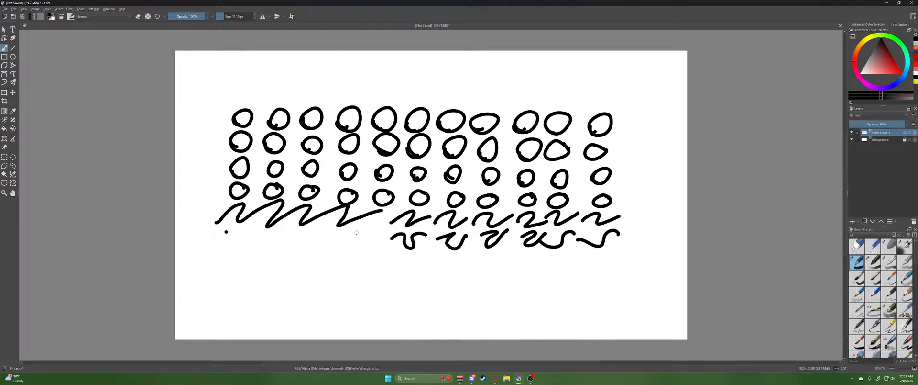
Erase all the small circles and squiggles on Paint Layer 1 with a larger eraser
{"action": "key", "text": "bracketleft"}
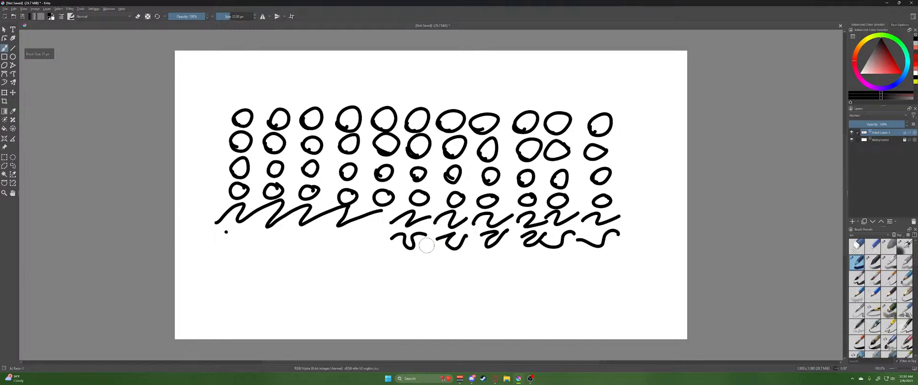
{"action": "key", "text": "e"}
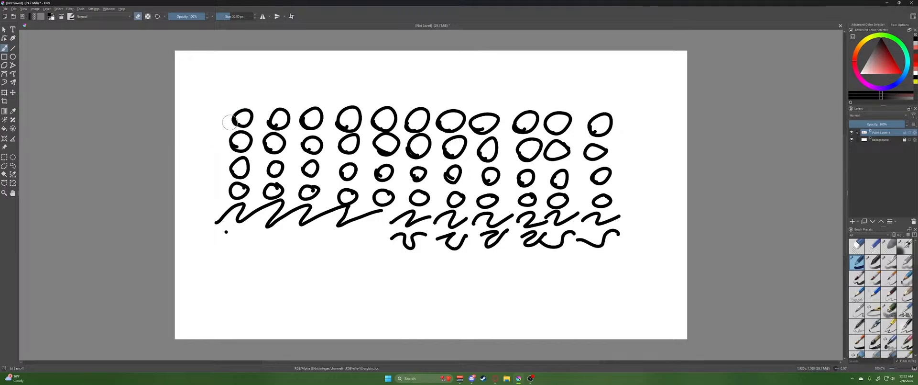
{"action": "mouse_move", "coordinate": [230, 115]}
{"action": "left_mouse_down"}
{"action": "mouse_move", "coordinate": [245, 100]}
{"action": "mouse_move", "coordinate": [246, 129]}
{"action": "mouse_move", "coordinate": [285, 102]}
{"action": "mouse_move", "coordinate": [277, 141]}
{"action": "mouse_move", "coordinate": [317, 109]}
{"action": "mouse_move", "coordinate": [313, 127]}
{"action": "mouse_move", "coordinate": [330, 126]}
{"action": "mouse_move", "coordinate": [365, 97]}
{"action": "mouse_move", "coordinate": [329, 145]}
{"action": "mouse_move", "coordinate": [404, 102]}
{"action": "mouse_move", "coordinate": [377, 137]}
{"action": "mouse_move", "coordinate": [461, 104]}
{"action": "mouse_move", "coordinate": [439, 137]}
{"action": "mouse_move", "coordinate": [502, 109]}
{"action": "mouse_move", "coordinate": [518, 111]}
{"action": "mouse_move", "coordinate": [513, 149]}
{"action": "mouse_move", "coordinate": [593, 107]}
{"action": "mouse_move", "coordinate": [584, 151]}
{"action": "mouse_move", "coordinate": [647, 129]}
{"action": "mouse_move", "coordinate": [544, 168]}
{"action": "mouse_move", "coordinate": [556, 142]}
{"action": "mouse_move", "coordinate": [472, 176]}
{"action": "mouse_move", "coordinate": [461, 160]}
{"action": "mouse_move", "coordinate": [469, 144]}
{"action": "mouse_move", "coordinate": [416, 181]}
{"action": "mouse_move", "coordinate": [446, 131]}
{"action": "mouse_move", "coordinate": [350, 180]}
{"action": "mouse_move", "coordinate": [357, 143]}
{"action": "mouse_move", "coordinate": [294, 178]}
{"action": "mouse_move", "coordinate": [296, 161]}
{"action": "mouse_move", "coordinate": [279, 153]}
{"action": "mouse_move", "coordinate": [232, 183]}
{"action": "mouse_move", "coordinate": [251, 142]}
{"action": "mouse_move", "coordinate": [221, 144]}
{"action": "mouse_move", "coordinate": [197, 184]}
{"action": "mouse_move", "coordinate": [225, 198]}
{"action": "mouse_move", "coordinate": [240, 184]}
{"action": "mouse_move", "coordinate": [223, 226]}
{"action": "mouse_move", "coordinate": [290, 172]}
{"action": "mouse_move", "coordinate": [276, 219]}
{"action": "mouse_move", "coordinate": [288, 221]}
{"action": "mouse_move", "coordinate": [354, 173]}
{"action": "mouse_move", "coordinate": [336, 215]}
{"action": "mouse_move", "coordinate": [353, 222]}
{"action": "mouse_move", "coordinate": [392, 182]}
{"action": "mouse_move", "coordinate": [383, 240]}
{"action": "mouse_move", "coordinate": [450, 169]}
{"action": "mouse_move", "coordinate": [424, 228]}
{"action": "mouse_move", "coordinate": [439, 238]}
{"action": "mouse_move", "coordinate": [440, 213]}
{"action": "mouse_move", "coordinate": [392, 262]}
{"action": "mouse_move", "coordinate": [414, 260]}
{"action": "mouse_move", "coordinate": [521, 171]}
{"action": "mouse_move", "coordinate": [507, 184]}
{"action": "mouse_move", "coordinate": [493, 227]}
{"action": "mouse_move", "coordinate": [504, 231]}
{"action": "mouse_move", "coordinate": [535, 170]}
{"action": "mouse_move", "coordinate": [541, 223]}
{"action": "mouse_move", "coordinate": [585, 181]}
{"action": "mouse_move", "coordinate": [544, 229]}
{"action": "mouse_move", "coordinate": [603, 178]}
{"action": "mouse_move", "coordinate": [590, 225]}
{"action": "mouse_move", "coordinate": [615, 228]}
{"action": "left_mouse_up"}
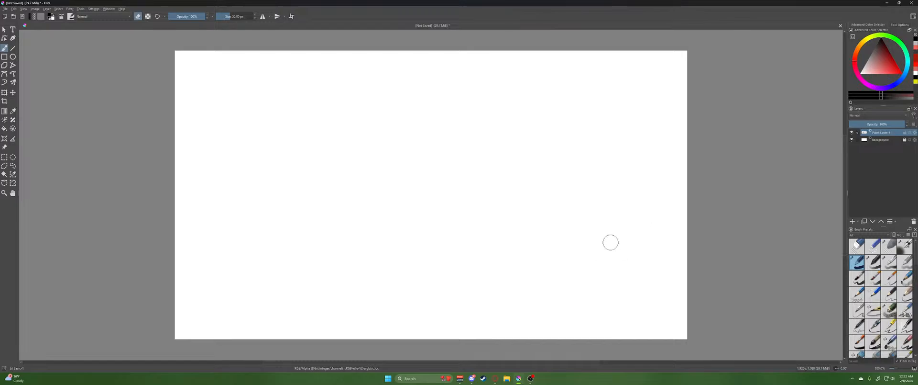
Cover the canvas with seven rows of seven thick black rings using the large brush
{"action": "key", "text": "e"}
{"action": "mouse_move", "coordinate": [275, 79]}
{"action": "left_mouse_down"}
{"action": "mouse_move", "coordinate": [241, 85]}
{"action": "mouse_move", "coordinate": [268, 76]}
{"action": "mouse_move", "coordinate": [299, 98]}
{"action": "mouse_move", "coordinate": [332, 85]}
{"action": "left_mouse_up"}
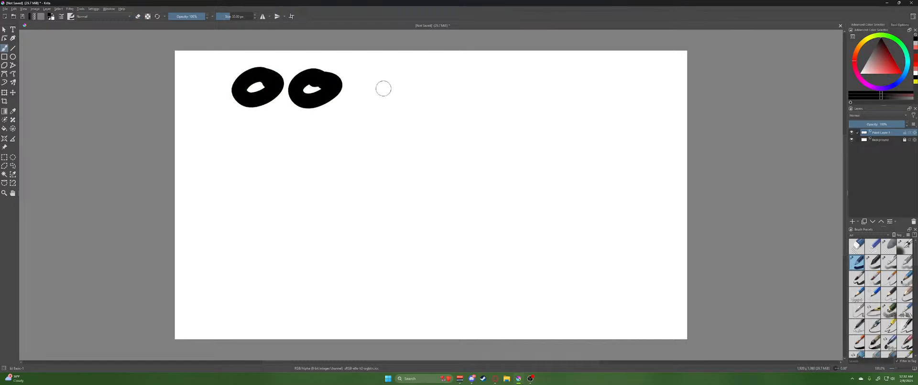
{"action": "mouse_move", "coordinate": [390, 87]}
{"action": "left_mouse_down"}
{"action": "mouse_move", "coordinate": [357, 98]}
{"action": "mouse_move", "coordinate": [393, 87]}
{"action": "left_mouse_up"}
{"action": "mouse_move", "coordinate": [452, 87]}
{"action": "left_mouse_down"}
{"action": "mouse_move", "coordinate": [424, 105]}
{"action": "mouse_move", "coordinate": [454, 92]}
{"action": "mouse_move", "coordinate": [515, 96]}
{"action": "mouse_move", "coordinate": [492, 84]}
{"action": "left_mouse_up"}
{"action": "left_click_drag", "start_coordinate": [557, 89], "coordinate": [555, 86]}
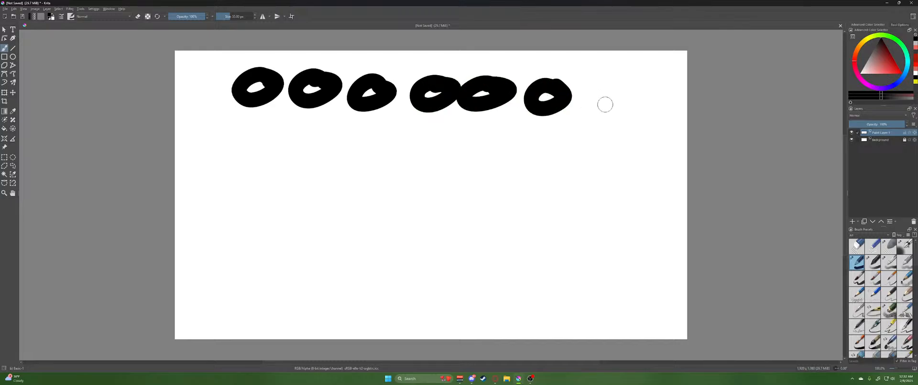
{"action": "mouse_move", "coordinate": [603, 101]}
{"action": "left_mouse_down"}
{"action": "mouse_move", "coordinate": [623, 84]}
{"action": "mouse_move", "coordinate": [598, 95]}
{"action": "left_mouse_up"}
{"action": "mouse_move", "coordinate": [248, 127]}
{"action": "left_mouse_down"}
{"action": "mouse_move", "coordinate": [271, 121]}
{"action": "mouse_move", "coordinate": [252, 130]}
{"action": "left_mouse_up"}
{"action": "mouse_move", "coordinate": [302, 130]}
{"action": "left_mouse_down"}
{"action": "mouse_move", "coordinate": [306, 138]}
{"action": "mouse_move", "coordinate": [308, 131]}
{"action": "left_mouse_up"}
{"action": "left_click_drag", "start_coordinate": [377, 140], "coordinate": [368, 140]}
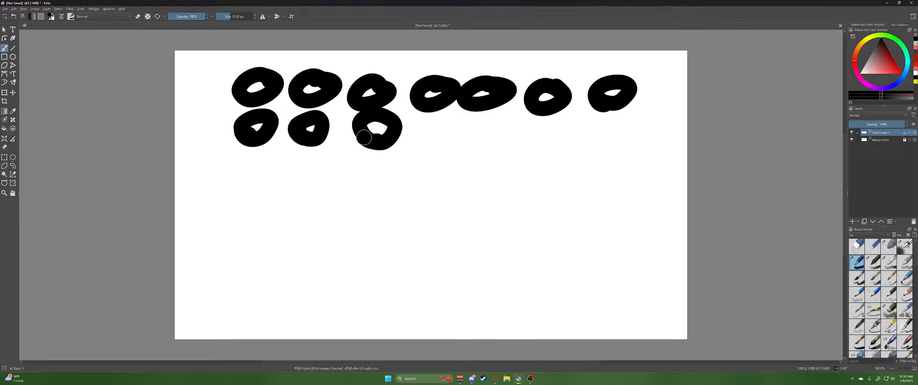
{"action": "left_click_drag", "start_coordinate": [436, 143], "coordinate": [428, 143]}
{"action": "left_click_drag", "start_coordinate": [484, 146], "coordinate": [478, 143]}
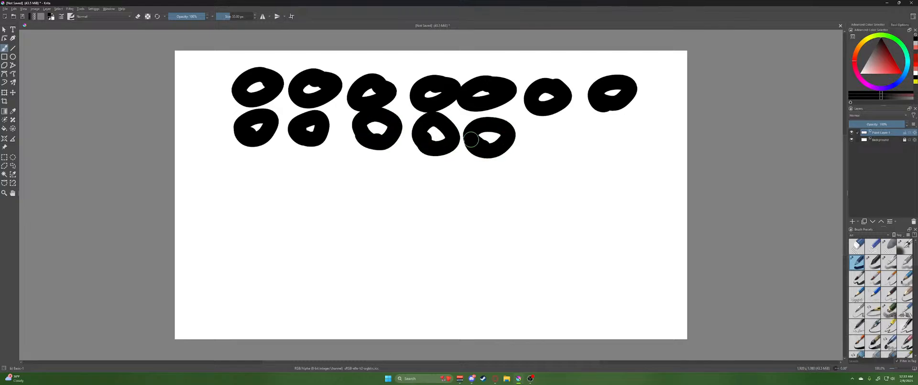
{"action": "left_click_drag", "start_coordinate": [541, 144], "coordinate": [547, 149]}
{"action": "left_click_drag", "start_coordinate": [603, 144], "coordinate": [589, 146]}
{"action": "left_click_drag", "start_coordinate": [252, 170], "coordinate": [249, 176]}
{"action": "left_click_drag", "start_coordinate": [320, 165], "coordinate": [314, 186]}
{"action": "left_click_drag", "start_coordinate": [371, 174], "coordinate": [384, 184]}
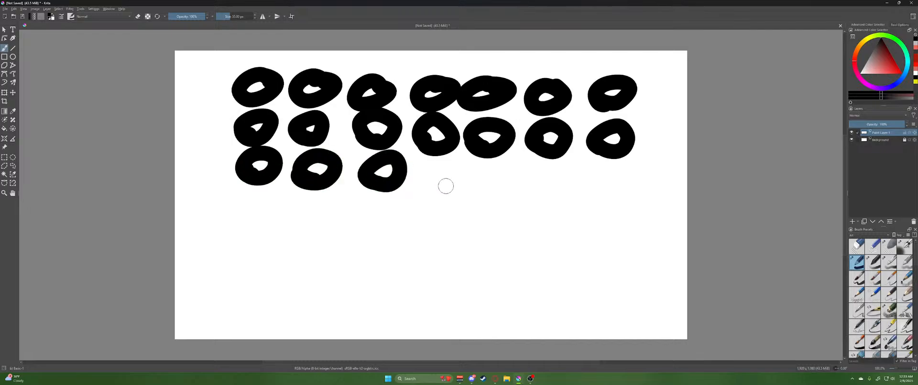
{"action": "left_click_drag", "start_coordinate": [446, 185], "coordinate": [428, 185]}
{"action": "left_click_drag", "start_coordinate": [500, 184], "coordinate": [486, 178]}
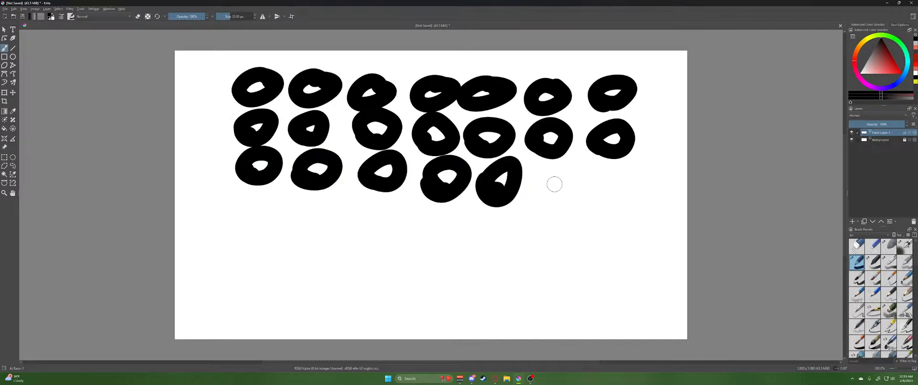
{"action": "left_click_drag", "start_coordinate": [552, 182], "coordinate": [550, 184]}
{"action": "left_click_drag", "start_coordinate": [619, 189], "coordinate": [592, 187]}
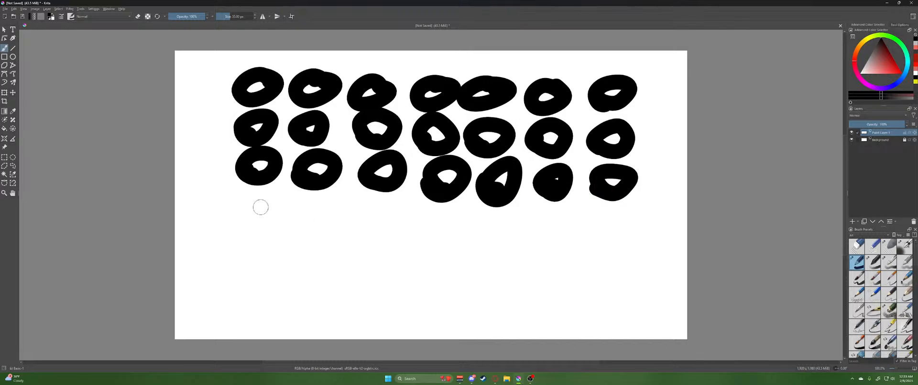
{"action": "mouse_move", "coordinate": [259, 218]}
{"action": "left_mouse_down"}
{"action": "mouse_move", "coordinate": [253, 191]}
{"action": "mouse_move", "coordinate": [268, 224]}
{"action": "left_mouse_up"}
{"action": "mouse_move", "coordinate": [327, 218]}
{"action": "left_mouse_down"}
{"action": "mouse_move", "coordinate": [318, 196]}
{"action": "mouse_move", "coordinate": [330, 210]}
{"action": "left_mouse_up"}
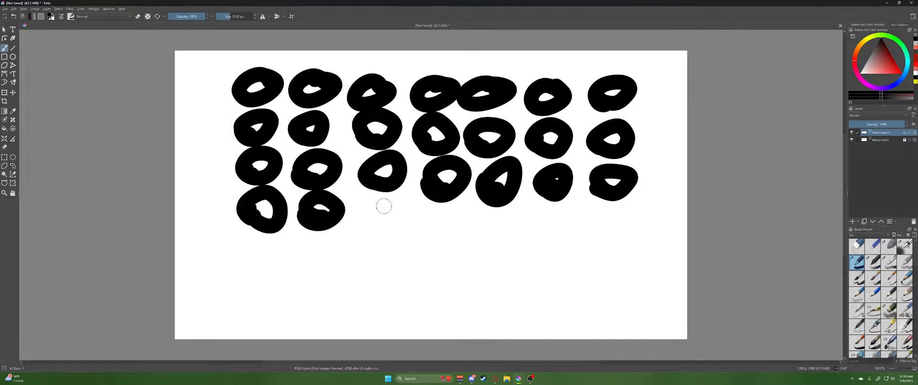
{"action": "mouse_move", "coordinate": [390, 223]}
{"action": "left_mouse_down"}
{"action": "mouse_move", "coordinate": [383, 196]}
{"action": "mouse_move", "coordinate": [404, 210]}
{"action": "left_mouse_up"}
{"action": "mouse_move", "coordinate": [458, 225]}
{"action": "left_mouse_down"}
{"action": "mouse_move", "coordinate": [455, 201]}
{"action": "mouse_move", "coordinate": [459, 225]}
{"action": "left_mouse_up"}
{"action": "mouse_move", "coordinate": [498, 228]}
{"action": "left_mouse_down"}
{"action": "mouse_move", "coordinate": [512, 205]}
{"action": "mouse_move", "coordinate": [510, 230]}
{"action": "left_mouse_up"}
{"action": "mouse_move", "coordinate": [550, 225]}
{"action": "left_mouse_down"}
{"action": "mouse_move", "coordinate": [554, 207]}
{"action": "mouse_move", "coordinate": [543, 224]}
{"action": "left_mouse_up"}
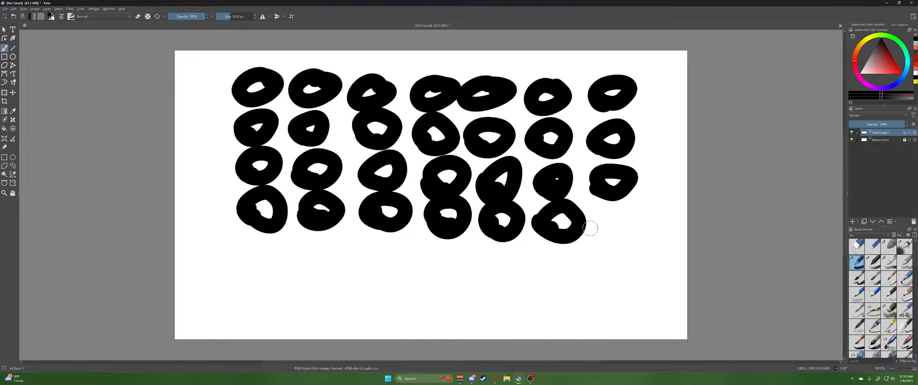
{"action": "left_click_drag", "start_coordinate": [619, 221], "coordinate": [608, 225]}
{"action": "mouse_move", "coordinate": [247, 250]}
{"action": "left_mouse_down"}
{"action": "mouse_move", "coordinate": [246, 261]}
{"action": "mouse_move", "coordinate": [282, 248]}
{"action": "mouse_move", "coordinate": [314, 260]}
{"action": "mouse_move", "coordinate": [404, 242]}
{"action": "left_mouse_up"}
{"action": "mouse_move", "coordinate": [460, 258]}
{"action": "left_mouse_down"}
{"action": "mouse_move", "coordinate": [438, 254]}
{"action": "mouse_move", "coordinate": [643, 248]}
{"action": "left_mouse_up"}
{"action": "mouse_move", "coordinate": [258, 293]}
{"action": "left_mouse_down"}
{"action": "mouse_move", "coordinate": [320, 276]}
{"action": "mouse_move", "coordinate": [314, 291]}
{"action": "mouse_move", "coordinate": [389, 276]}
{"action": "mouse_move", "coordinate": [442, 297]}
{"action": "mouse_move", "coordinate": [498, 277]}
{"action": "mouse_move", "coordinate": [570, 279]}
{"action": "mouse_move", "coordinate": [569, 299]}
{"action": "mouse_move", "coordinate": [605, 276]}
{"action": "mouse_move", "coordinate": [643, 287]}
{"action": "left_mouse_up"}
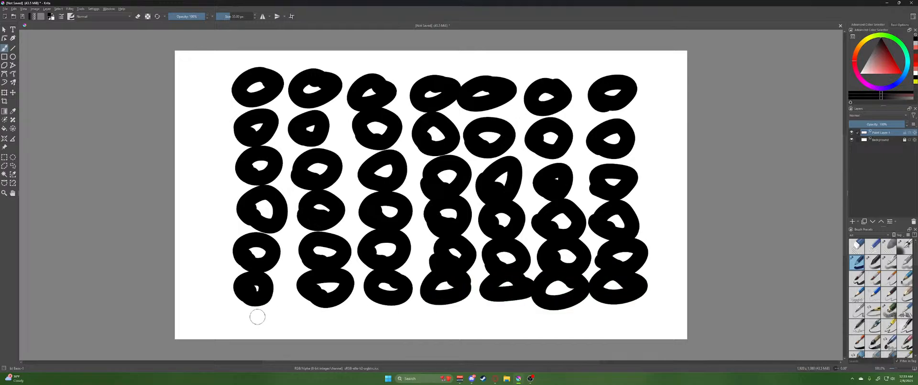
{"action": "left_click_drag", "start_coordinate": [256, 314], "coordinate": [261, 318]}
{"action": "mouse_move", "coordinate": [316, 316]}
{"action": "left_mouse_down"}
{"action": "mouse_move", "coordinate": [327, 304]}
{"action": "mouse_move", "coordinate": [349, 318]}
{"action": "left_mouse_up"}
{"action": "mouse_move", "coordinate": [404, 309]}
{"action": "left_mouse_down"}
{"action": "mouse_move", "coordinate": [379, 331]}
{"action": "mouse_move", "coordinate": [436, 303]}
{"action": "mouse_move", "coordinate": [463, 321]}
{"action": "mouse_move", "coordinate": [486, 310]}
{"action": "mouse_move", "coordinate": [573, 307]}
{"action": "mouse_move", "coordinate": [576, 320]}
{"action": "mouse_move", "coordinate": [598, 308]}
{"action": "mouse_move", "coordinate": [632, 310]}
{"action": "left_mouse_up"}
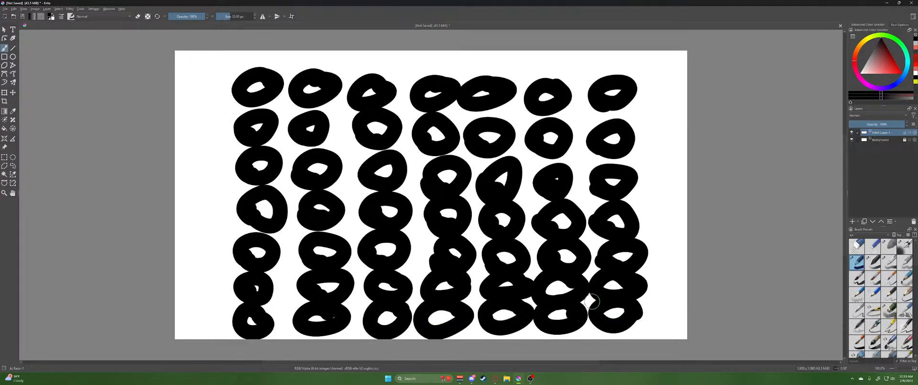
Erase every row of thick rings so that Paint Layer 1 is empty
{"action": "key", "text": "e"}
{"action": "mouse_move", "coordinate": [218, 89]}
{"action": "left_mouse_down"}
{"action": "mouse_move", "coordinate": [270, 59]}
{"action": "mouse_move", "coordinate": [292, 105]}
{"action": "mouse_move", "coordinate": [378, 119]}
{"action": "mouse_move", "coordinate": [388, 64]}
{"action": "mouse_move", "coordinate": [376, 103]}
{"action": "mouse_move", "coordinate": [415, 105]}
{"action": "mouse_move", "coordinate": [488, 67]}
{"action": "mouse_move", "coordinate": [497, 75]}
{"action": "mouse_move", "coordinate": [474, 110]}
{"action": "mouse_move", "coordinate": [587, 72]}
{"action": "mouse_move", "coordinate": [581, 116]}
{"action": "mouse_move", "coordinate": [661, 83]}
{"action": "mouse_move", "coordinate": [636, 121]}
{"action": "mouse_move", "coordinate": [640, 147]}
{"action": "mouse_move", "coordinate": [645, 122]}
{"action": "mouse_move", "coordinate": [580, 152]}
{"action": "mouse_move", "coordinate": [561, 141]}
{"action": "mouse_move", "coordinate": [573, 119]}
{"action": "mouse_move", "coordinate": [479, 162]}
{"action": "mouse_move", "coordinate": [503, 121]}
{"action": "mouse_move", "coordinate": [386, 164]}
{"action": "mouse_move", "coordinate": [413, 122]}
{"action": "mouse_move", "coordinate": [380, 122]}
{"action": "mouse_move", "coordinate": [296, 164]}
{"action": "mouse_move", "coordinate": [292, 114]}
{"action": "mouse_move", "coordinate": [209, 146]}
{"action": "mouse_move", "coordinate": [209, 165]}
{"action": "left_mouse_up"}
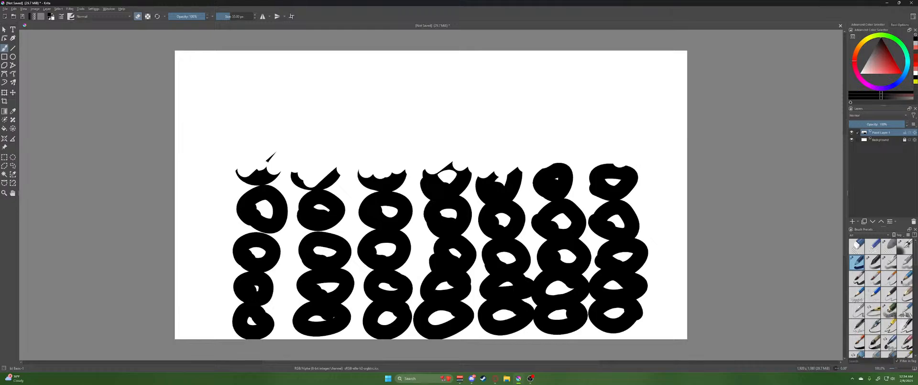
{"action": "mouse_move", "coordinate": [232, 149]}
{"action": "left_mouse_down"}
{"action": "mouse_move", "coordinate": [239, 186]}
{"action": "mouse_move", "coordinate": [266, 186]}
{"action": "mouse_move", "coordinate": [296, 157]}
{"action": "mouse_move", "coordinate": [333, 149]}
{"action": "mouse_move", "coordinate": [319, 197]}
{"action": "mouse_move", "coordinate": [396, 155]}
{"action": "mouse_move", "coordinate": [398, 205]}
{"action": "mouse_move", "coordinate": [463, 161]}
{"action": "mouse_move", "coordinate": [465, 195]}
{"action": "mouse_move", "coordinate": [525, 155]}
{"action": "mouse_move", "coordinate": [530, 169]}
{"action": "mouse_move", "coordinate": [516, 204]}
{"action": "mouse_move", "coordinate": [606, 157]}
{"action": "mouse_move", "coordinate": [605, 197]}
{"action": "mouse_move", "coordinate": [660, 168]}
{"action": "mouse_move", "coordinate": [636, 234]}
{"action": "mouse_move", "coordinate": [653, 216]}
{"action": "mouse_move", "coordinate": [592, 243]}
{"action": "mouse_move", "coordinate": [613, 210]}
{"action": "mouse_move", "coordinate": [540, 235]}
{"action": "mouse_move", "coordinate": [567, 200]}
{"action": "mouse_move", "coordinate": [489, 235]}
{"action": "mouse_move", "coordinate": [497, 203]}
{"action": "mouse_move", "coordinate": [419, 246]}
{"action": "mouse_move", "coordinate": [428, 204]}
{"action": "mouse_move", "coordinate": [406, 204]}
{"action": "mouse_move", "coordinate": [325, 246]}
{"action": "mouse_move", "coordinate": [313, 239]}
{"action": "mouse_move", "coordinate": [319, 202]}
{"action": "mouse_move", "coordinate": [249, 235]}
{"action": "mouse_move", "coordinate": [228, 235]}
{"action": "mouse_move", "coordinate": [230, 212]}
{"action": "mouse_move", "coordinate": [257, 224]}
{"action": "mouse_move", "coordinate": [245, 258]}
{"action": "mouse_move", "coordinate": [255, 274]}
{"action": "mouse_move", "coordinate": [311, 237]}
{"action": "mouse_move", "coordinate": [322, 245]}
{"action": "mouse_move", "coordinate": [326, 286]}
{"action": "mouse_move", "coordinate": [409, 236]}
{"action": "mouse_move", "coordinate": [404, 286]}
{"action": "mouse_move", "coordinate": [533, 241]}
{"action": "mouse_move", "coordinate": [558, 238]}
{"action": "mouse_move", "coordinate": [541, 273]}
{"action": "mouse_move", "coordinate": [566, 275]}
{"action": "mouse_move", "coordinate": [658, 245]}
{"action": "mouse_move", "coordinate": [635, 278]}
{"action": "mouse_move", "coordinate": [652, 288]}
{"action": "mouse_move", "coordinate": [637, 279]}
{"action": "mouse_move", "coordinate": [583, 306]}
{"action": "mouse_move", "coordinate": [581, 273]}
{"action": "mouse_move", "coordinate": [488, 311]}
{"action": "mouse_move", "coordinate": [505, 279]}
{"action": "mouse_move", "coordinate": [486, 273]}
{"action": "mouse_move", "coordinate": [412, 301]}
{"action": "mouse_move", "coordinate": [396, 286]}
{"action": "mouse_move", "coordinate": [287, 306]}
{"action": "mouse_move", "coordinate": [248, 289]}
{"action": "mouse_move", "coordinate": [215, 325]}
{"action": "mouse_move", "coordinate": [263, 296]}
{"action": "mouse_move", "coordinate": [287, 320]}
{"action": "mouse_move", "coordinate": [268, 321]}
{"action": "mouse_move", "coordinate": [347, 320]}
{"action": "mouse_move", "coordinate": [387, 330]}
{"action": "mouse_move", "coordinate": [431, 309]}
{"action": "mouse_move", "coordinate": [408, 318]}
{"action": "mouse_move", "coordinate": [429, 331]}
{"action": "mouse_move", "coordinate": [466, 318]}
{"action": "mouse_move", "coordinate": [561, 323]}
{"action": "mouse_move", "coordinate": [587, 313]}
{"action": "mouse_move", "coordinate": [617, 330]}
{"action": "left_mouse_up"}
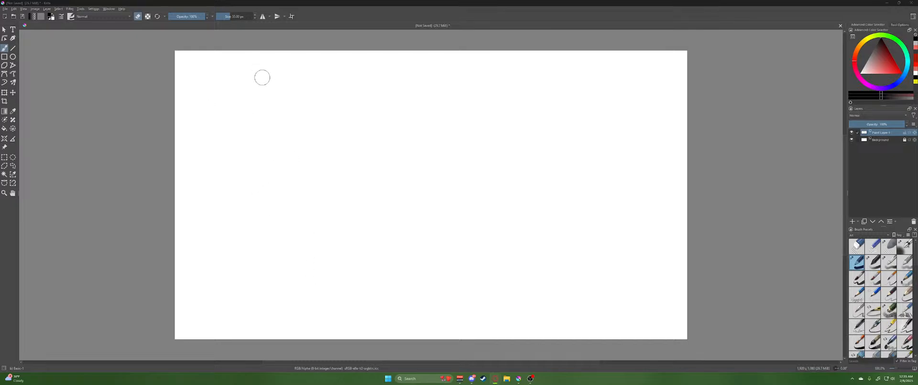
Return to painting with a much thinner black brush and turn on horizontal mirroring about the canvas centre
{"action": "key", "text": "e"}
{"action": "left_click_drag", "start_coordinate": [223, 18], "coordinate": [219, 18]}
{"action": "left_click", "coordinate": [263, 16]}
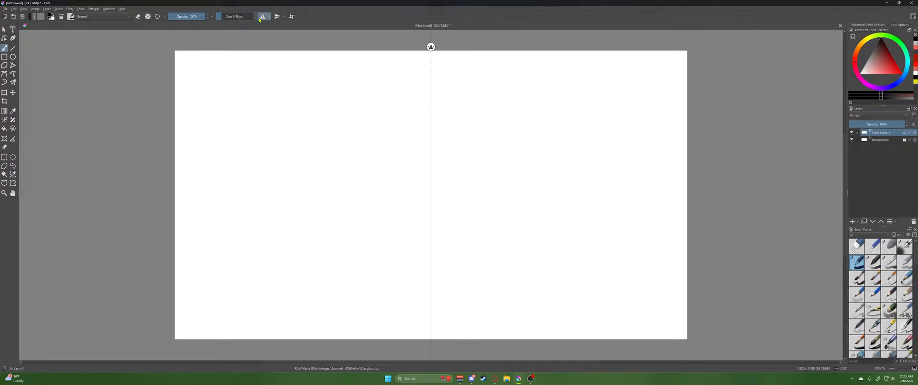
{"action": "left_click", "coordinate": [223, 18]}
{"action": "left_click", "coordinate": [225, 17]}
Draw a mirrored face with nested rounded outlines, spiral eyes, a central nose and a curved mouth below
{"action": "mouse_move", "coordinate": [431, 105]}
{"action": "left_mouse_down"}
{"action": "mouse_move", "coordinate": [496, 83]}
{"action": "mouse_move", "coordinate": [524, 94]}
{"action": "mouse_move", "coordinate": [543, 143]}
{"action": "mouse_move", "coordinate": [538, 176]}
{"action": "mouse_move", "coordinate": [510, 210]}
{"action": "mouse_move", "coordinate": [472, 195]}
{"action": "mouse_move", "coordinate": [445, 146]}
{"action": "mouse_move", "coordinate": [431, 163]}
{"action": "left_mouse_up"}
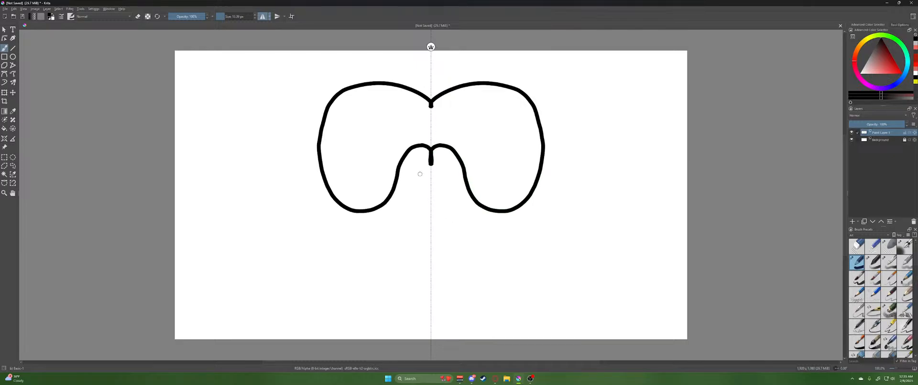
{"action": "mouse_move", "coordinate": [423, 171]}
{"action": "left_mouse_down"}
{"action": "mouse_move", "coordinate": [433, 220]}
{"action": "mouse_move", "coordinate": [476, 244]}
{"action": "mouse_move", "coordinate": [523, 242]}
{"action": "mouse_move", "coordinate": [575, 221]}
{"action": "mouse_move", "coordinate": [611, 187]}
{"action": "mouse_move", "coordinate": [621, 152]}
{"action": "mouse_move", "coordinate": [594, 99]}
{"action": "mouse_move", "coordinate": [548, 74]}
{"action": "mouse_move", "coordinate": [477, 75]}
{"action": "mouse_move", "coordinate": [435, 97]}
{"action": "mouse_move", "coordinate": [431, 121]}
{"action": "mouse_move", "coordinate": [463, 112]}
{"action": "mouse_move", "coordinate": [502, 116]}
{"action": "mouse_move", "coordinate": [516, 140]}
{"action": "mouse_move", "coordinate": [506, 147]}
{"action": "mouse_move", "coordinate": [497, 130]}
{"action": "mouse_move", "coordinate": [482, 138]}
{"action": "mouse_move", "coordinate": [495, 153]}
{"action": "mouse_move", "coordinate": [524, 150]}
{"action": "mouse_move", "coordinate": [530, 134]}
{"action": "mouse_move", "coordinate": [502, 108]}
{"action": "mouse_move", "coordinate": [464, 104]}
{"action": "mouse_move", "coordinate": [413, 114]}
{"action": "left_mouse_up"}
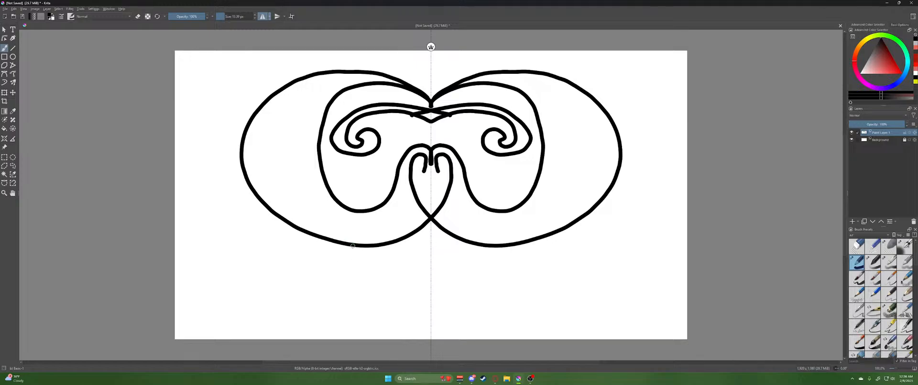
{"action": "mouse_move", "coordinate": [353, 246]}
{"action": "left_mouse_down"}
{"action": "mouse_move", "coordinate": [397, 278]}
{"action": "mouse_move", "coordinate": [431, 283]}
{"action": "left_mouse_up"}
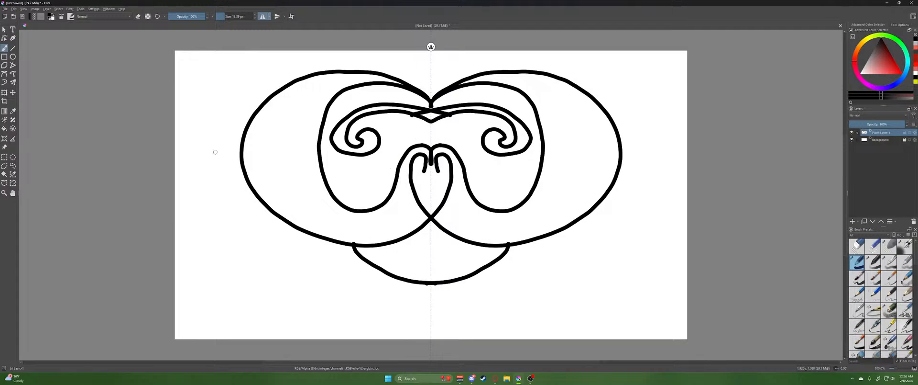
Add a mirrored outer head contour with short vertical lines above it, fill the pupils black, and draw a wider jaw curve
{"action": "mouse_move", "coordinate": [227, 143]}
{"action": "left_mouse_down"}
{"action": "mouse_move", "coordinate": [234, 107]}
{"action": "mouse_move", "coordinate": [273, 71]}
{"action": "mouse_move", "coordinate": [446, 66]}
{"action": "left_mouse_up"}
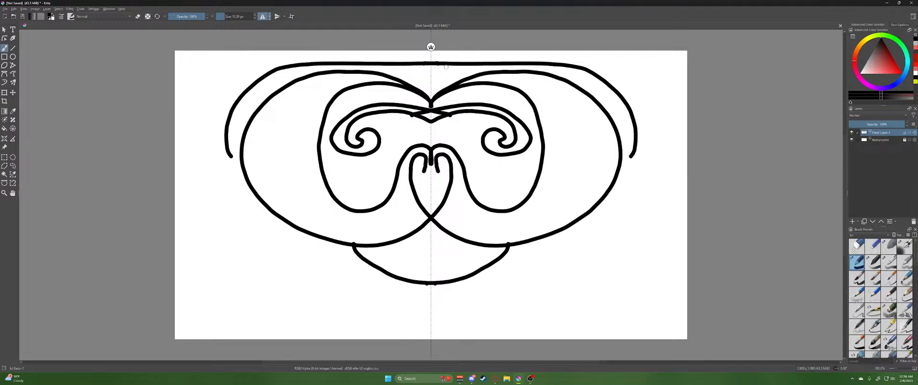
{"action": "left_click_drag", "start_coordinate": [310, 61], "coordinate": [310, 50]}
{"action": "mouse_move", "coordinate": [508, 140]}
{"action": "left_mouse_down"}
{"action": "mouse_move", "coordinate": [508, 131]}
{"action": "mouse_move", "coordinate": [499, 137]}
{"action": "mouse_move", "coordinate": [508, 136]}
{"action": "left_mouse_up"}
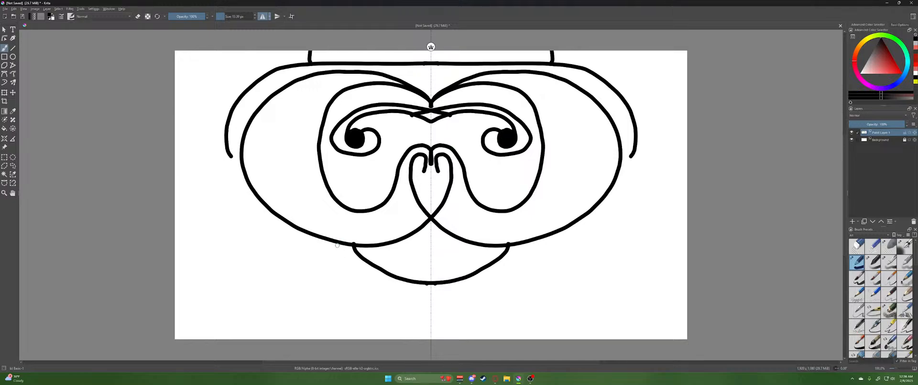
{"action": "mouse_move", "coordinate": [320, 239]}
{"action": "left_mouse_down"}
{"action": "mouse_move", "coordinate": [350, 280]}
{"action": "mouse_move", "coordinate": [386, 301]}
{"action": "mouse_move", "coordinate": [431, 305]}
{"action": "left_mouse_up"}
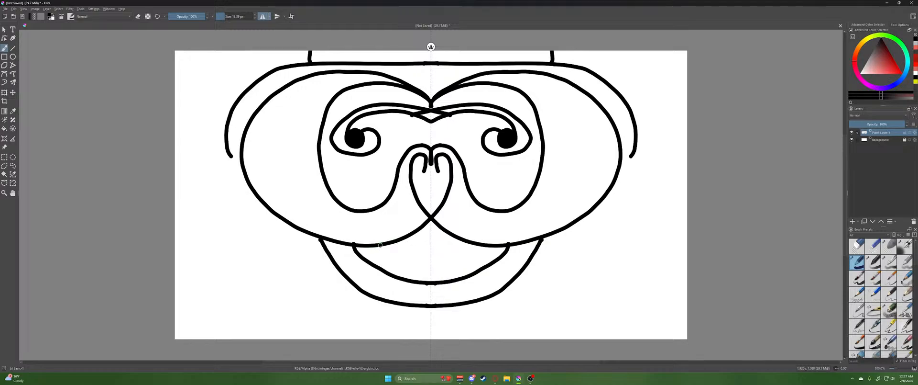
Draw mirrored rows of teeth along the upper and lower mouth and two small filled black nostrils in the nose
{"action": "mouse_move", "coordinate": [381, 244]}
{"action": "left_mouse_down"}
{"action": "mouse_move", "coordinate": [428, 253]}
{"action": "mouse_move", "coordinate": [403, 240]}
{"action": "mouse_move", "coordinate": [430, 237]}
{"action": "mouse_move", "coordinate": [432, 221]}
{"action": "mouse_move", "coordinate": [430, 240]}
{"action": "left_mouse_up"}
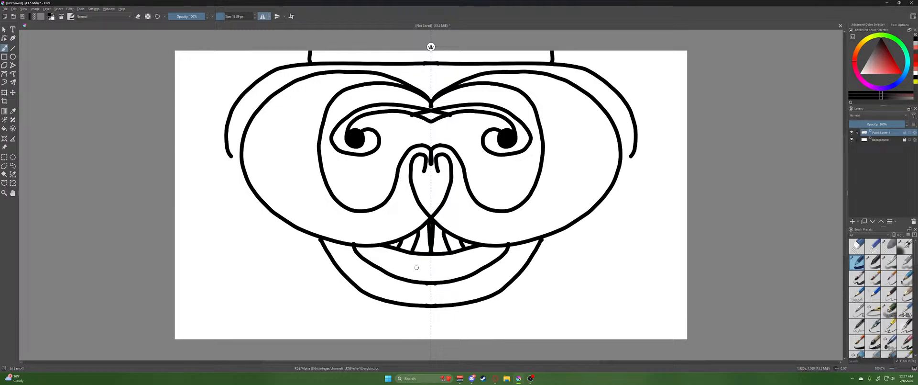
{"action": "mouse_move", "coordinate": [365, 246]}
{"action": "left_mouse_down"}
{"action": "mouse_move", "coordinate": [433, 269]}
{"action": "mouse_move", "coordinate": [430, 280]}
{"action": "mouse_move", "coordinate": [433, 270]}
{"action": "mouse_move", "coordinate": [362, 250]}
{"action": "left_mouse_up"}
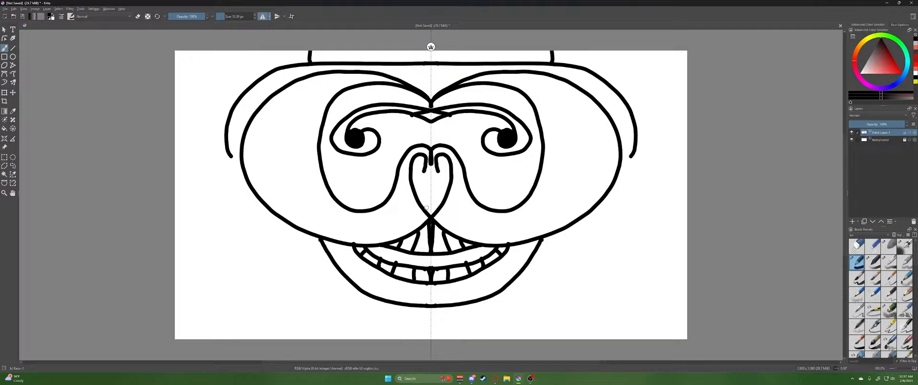
{"action": "left_click_drag", "start_coordinate": [425, 205], "coordinate": [427, 203]}
Turn off horizontal mirroring and erase the entire face with a much larger eraser
{"action": "left_click", "coordinate": [262, 16]}
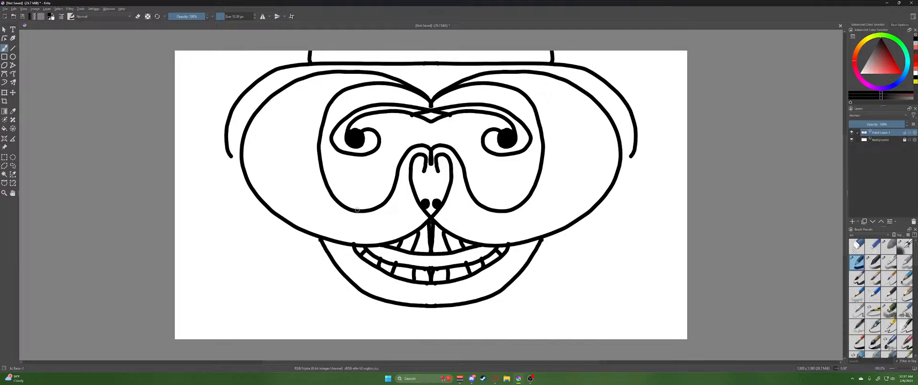
{"action": "key", "text": "e"}
{"action": "left_click_drag", "start_coordinate": [224, 131], "coordinate": [232, 155]}
{"action": "key", "text": "bracketright"}
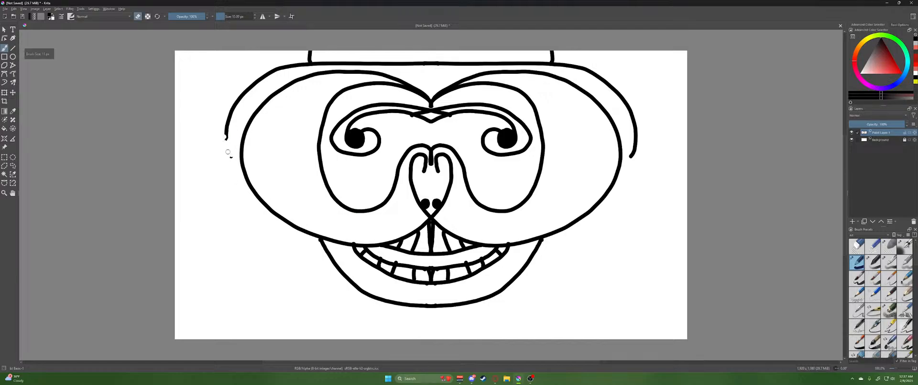
{"action": "key", "text": "bracketright"}
{"action": "key", "text": "bracketright"}
{"action": "key", "text": "bracketright"}
{"action": "key", "text": "bracketright"}
{"action": "key", "text": "bracketright"}
{"action": "key", "text": "bracketright"}
{"action": "key", "text": "bracketright"}
{"action": "key", "text": "bracketright"}
{"action": "key", "text": "bracketright"}
{"action": "key", "text": "bracketright"}
{"action": "key", "text": "bracketright"}
{"action": "key", "text": "bracketright"}
{"action": "key", "text": "bracketright"}
{"action": "key", "text": "bracketright"}
{"action": "key", "text": "bracketright"}
{"action": "key", "text": "bracketright"}
{"action": "mouse_move", "coordinate": [226, 152]}
{"action": "left_mouse_down"}
{"action": "mouse_move", "coordinate": [245, 95]}
{"action": "mouse_move", "coordinate": [320, 58]}
{"action": "mouse_move", "coordinate": [291, 66]}
{"action": "mouse_move", "coordinate": [298, 61]}
{"action": "mouse_move", "coordinate": [329, 56]}
{"action": "mouse_move", "coordinate": [306, 66]}
{"action": "mouse_move", "coordinate": [567, 56]}
{"action": "mouse_move", "coordinate": [641, 102]}
{"action": "mouse_move", "coordinate": [636, 144]}
{"action": "mouse_move", "coordinate": [634, 103]}
{"action": "mouse_move", "coordinate": [592, 81]}
{"action": "mouse_move", "coordinate": [533, 71]}
{"action": "mouse_move", "coordinate": [461, 73]}
{"action": "mouse_move", "coordinate": [417, 92]}
{"action": "mouse_move", "coordinate": [331, 82]}
{"action": "mouse_move", "coordinate": [260, 110]}
{"action": "mouse_move", "coordinate": [243, 138]}
{"action": "mouse_move", "coordinate": [249, 169]}
{"action": "mouse_move", "coordinate": [301, 224]}
{"action": "mouse_move", "coordinate": [326, 234]}
{"action": "mouse_move", "coordinate": [237, 188]}
{"action": "mouse_move", "coordinate": [282, 215]}
{"action": "mouse_move", "coordinate": [387, 245]}
{"action": "mouse_move", "coordinate": [433, 233]}
{"action": "mouse_move", "coordinate": [453, 208]}
{"action": "mouse_move", "coordinate": [448, 176]}
{"action": "mouse_move", "coordinate": [426, 150]}
{"action": "mouse_move", "coordinate": [354, 201]}
{"action": "mouse_move", "coordinate": [316, 185]}
{"action": "mouse_move", "coordinate": [308, 156]}
{"action": "mouse_move", "coordinate": [331, 97]}
{"action": "mouse_move", "coordinate": [368, 70]}
{"action": "mouse_move", "coordinate": [470, 95]}
{"action": "mouse_move", "coordinate": [522, 91]}
{"action": "mouse_move", "coordinate": [544, 116]}
{"action": "mouse_move", "coordinate": [541, 152]}
{"action": "mouse_move", "coordinate": [530, 184]}
{"action": "mouse_move", "coordinate": [507, 198]}
{"action": "mouse_move", "coordinate": [479, 196]}
{"action": "mouse_move", "coordinate": [438, 141]}
{"action": "mouse_move", "coordinate": [396, 143]}
{"action": "mouse_move", "coordinate": [373, 170]}
{"action": "mouse_move", "coordinate": [373, 149]}
{"action": "mouse_move", "coordinate": [358, 158]}
{"action": "mouse_move", "coordinate": [334, 142]}
{"action": "mouse_move", "coordinate": [344, 115]}
{"action": "mouse_move", "coordinate": [405, 105]}
{"action": "mouse_move", "coordinate": [437, 117]}
{"action": "mouse_move", "coordinate": [497, 112]}
{"action": "mouse_move", "coordinate": [516, 122]}
{"action": "mouse_move", "coordinate": [496, 129]}
{"action": "mouse_move", "coordinate": [533, 147]}
{"action": "mouse_move", "coordinate": [591, 92]}
{"action": "mouse_move", "coordinate": [618, 125]}
{"action": "mouse_move", "coordinate": [607, 180]}
{"action": "mouse_move", "coordinate": [568, 219]}
{"action": "mouse_move", "coordinate": [511, 240]}
{"action": "mouse_move", "coordinate": [446, 230]}
{"action": "mouse_move", "coordinate": [413, 194]}
{"action": "mouse_move", "coordinate": [426, 176]}
{"action": "mouse_move", "coordinate": [508, 210]}
{"action": "mouse_move", "coordinate": [469, 156]}
{"action": "mouse_move", "coordinate": [467, 225]}
{"action": "mouse_move", "coordinate": [424, 249]}
{"action": "mouse_move", "coordinate": [340, 239]}
{"action": "mouse_move", "coordinate": [346, 264]}
{"action": "mouse_move", "coordinate": [401, 303]}
{"action": "mouse_move", "coordinate": [338, 249]}
{"action": "mouse_move", "coordinate": [412, 245]}
{"action": "mouse_move", "coordinate": [413, 289]}
{"action": "mouse_move", "coordinate": [443, 307]}
{"action": "mouse_move", "coordinate": [531, 272]}
{"action": "mouse_move", "coordinate": [527, 252]}
{"action": "mouse_move", "coordinate": [505, 245]}
{"action": "mouse_move", "coordinate": [435, 276]}
{"action": "mouse_move", "coordinate": [354, 258]}
{"action": "mouse_move", "coordinate": [425, 273]}
{"action": "left_mouse_up"}
{"action": "mouse_move", "coordinate": [396, 186]}
{"action": "left_mouse_down"}
{"action": "mouse_move", "coordinate": [339, 200]}
{"action": "mouse_move", "coordinate": [355, 187]}
{"action": "mouse_move", "coordinate": [345, 190]}
{"action": "mouse_move", "coordinate": [313, 154]}
{"action": "mouse_move", "coordinate": [328, 168]}
{"action": "mouse_move", "coordinate": [326, 159]}
{"action": "mouse_move", "coordinate": [364, 137]}
{"action": "mouse_move", "coordinate": [394, 148]}
{"action": "left_mouse_up"}
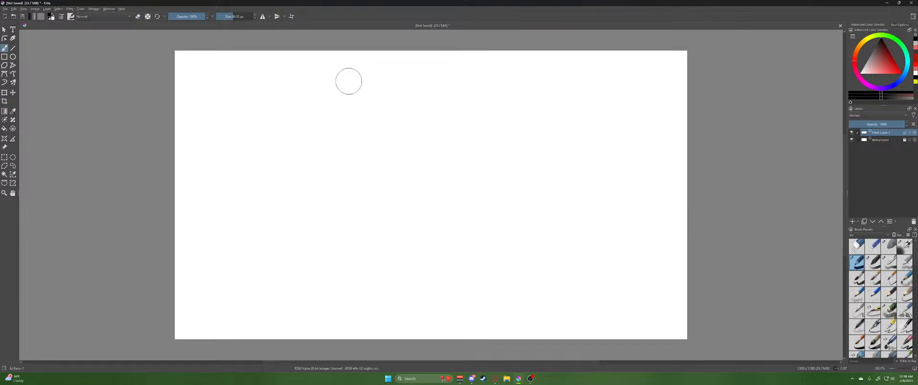
Return to painting with the Pencil-2 preset and try a short curved stroke, undoing it
{"action": "key", "text": "e"}
{"action": "right_click", "coordinate": [240, 113]}
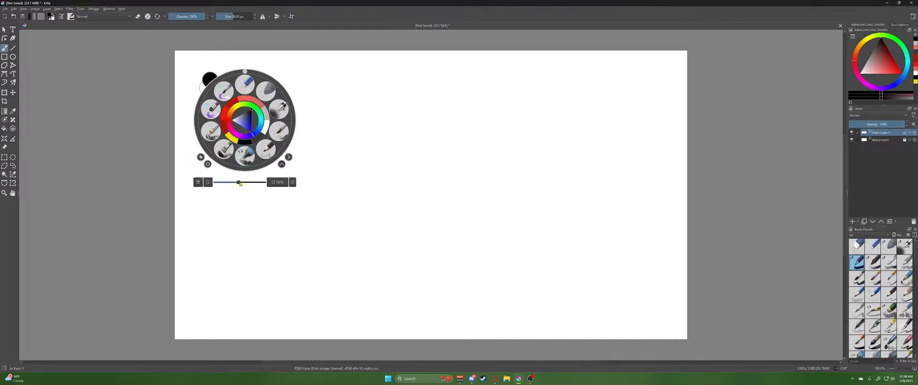
{"action": "mouse_move", "coordinate": [239, 183]}
{"action": "left_mouse_down"}
{"action": "mouse_move", "coordinate": [228, 184]}
{"action": "mouse_move", "coordinate": [255, 185]}
{"action": "mouse_move", "coordinate": [241, 184]}
{"action": "left_mouse_up"}
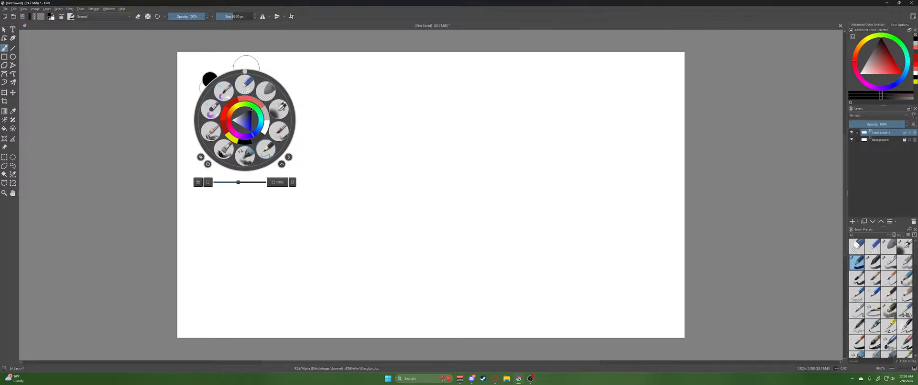
{"action": "left_click", "coordinate": [245, 82]}
{"action": "left_click_drag", "start_coordinate": [219, 140], "coordinate": [237, 130]}
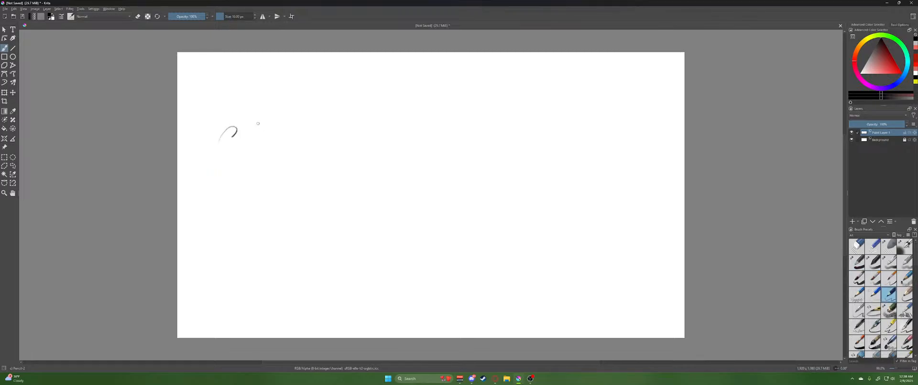
{"action": "key", "text": "ctrl+z"}
Draw a round mannequin head with crossing vertical and horizontal guidelines in the upper middle of the canvas
{"action": "mouse_move", "coordinate": [417, 102]}
{"action": "left_mouse_down"}
{"action": "mouse_move", "coordinate": [416, 121]}
{"action": "mouse_move", "coordinate": [397, 109]}
{"action": "mouse_move", "coordinate": [398, 136]}
{"action": "mouse_move", "coordinate": [432, 128]}
{"action": "mouse_move", "coordinate": [407, 101]}
{"action": "mouse_move", "coordinate": [390, 122]}
{"action": "mouse_move", "coordinate": [416, 140]}
{"action": "mouse_move", "coordinate": [440, 125]}
{"action": "mouse_move", "coordinate": [430, 108]}
{"action": "mouse_move", "coordinate": [408, 101]}
{"action": "mouse_move", "coordinate": [393, 110]}
{"action": "mouse_move", "coordinate": [393, 125]}
{"action": "mouse_move", "coordinate": [424, 132]}
{"action": "mouse_move", "coordinate": [432, 115]}
{"action": "mouse_move", "coordinate": [405, 101]}
{"action": "left_mouse_up"}
{"action": "key", "text": "ctrl+z"}
{"action": "key", "text": "ctrl+z"}
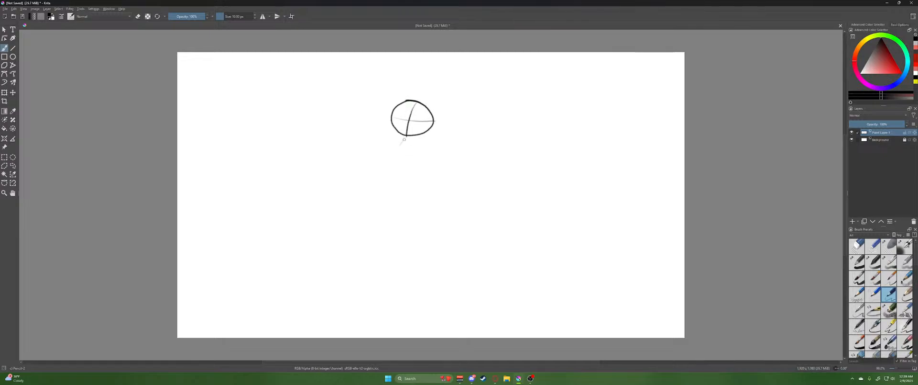
{"action": "mouse_move", "coordinate": [400, 143]}
{"action": "left_mouse_down"}
{"action": "mouse_move", "coordinate": [416, 145]}
{"action": "mouse_move", "coordinate": [402, 144]}
{"action": "left_mouse_up"}
{"action": "key", "text": "ctrl+z"}
Draw shoulder joints, a small oval at the neck base and a tapered torso ending in a waist oval
{"action": "left_click_drag", "start_coordinate": [380, 138], "coordinate": [381, 139]}
{"action": "left_click_drag", "start_coordinate": [419, 147], "coordinate": [435, 151]}
{"action": "key", "text": "ctrl+z"}
{"action": "key", "text": "ctrl+z"}
{"action": "left_click_drag", "start_coordinate": [388, 140], "coordinate": [401, 143]}
{"action": "mouse_move", "coordinate": [381, 183]}
{"action": "left_mouse_down"}
{"action": "mouse_move", "coordinate": [414, 197]}
{"action": "mouse_move", "coordinate": [381, 184]}
{"action": "mouse_move", "coordinate": [417, 184]}
{"action": "mouse_move", "coordinate": [434, 156]}
{"action": "left_mouse_up"}
{"action": "left_click_drag", "start_coordinate": [381, 182], "coordinate": [375, 143]}
Place small elbow and wrist joint circles on both sides of the torso
{"action": "left_click_drag", "start_coordinate": [444, 183], "coordinate": [448, 183]}
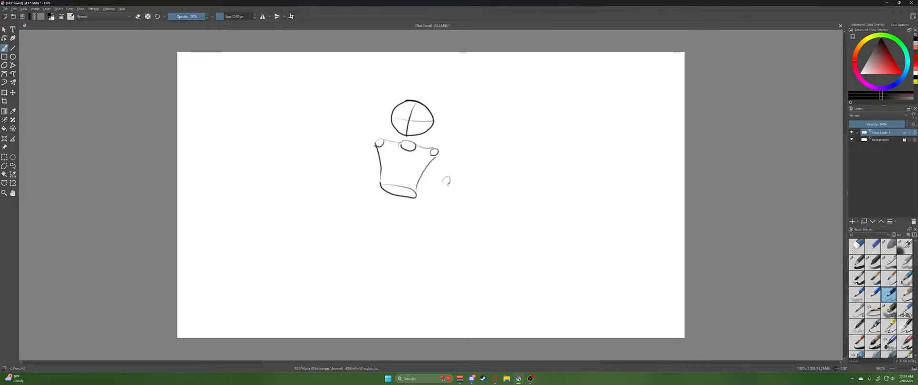
{"action": "left_click_drag", "start_coordinate": [353, 170], "coordinate": [356, 171]}
{"action": "mouse_move", "coordinate": [447, 224]}
{"action": "left_mouse_down"}
{"action": "mouse_move", "coordinate": [446, 215]}
{"action": "mouse_move", "coordinate": [443, 224]}
{"action": "left_mouse_up"}
{"action": "left_click_drag", "start_coordinate": [338, 190], "coordinate": [338, 192]}
Outline both upper arms and forearms between the shoulder, elbow and wrist joints, undoing the strokes that miss
{"action": "left_click_drag", "start_coordinate": [444, 158], "coordinate": [449, 175]}
{"action": "key", "text": "ctrl+z"}
{"action": "mouse_move", "coordinate": [440, 151]}
{"action": "left_mouse_down"}
{"action": "mouse_move", "coordinate": [450, 179]}
{"action": "mouse_move", "coordinate": [439, 186]}
{"action": "left_mouse_up"}
{"action": "key", "text": "ctrl+z"}
{"action": "mouse_move", "coordinate": [434, 155]}
{"action": "left_mouse_down"}
{"action": "mouse_move", "coordinate": [451, 195]}
{"action": "mouse_move", "coordinate": [449, 218]}
{"action": "left_mouse_up"}
{"action": "key", "text": "ctrl+z"}
{"action": "left_click_drag", "start_coordinate": [452, 182], "coordinate": [449, 219]}
{"action": "left_click_drag", "start_coordinate": [446, 187], "coordinate": [440, 218]}
{"action": "key", "text": "ctrl+z"}
{"action": "left_click_drag", "start_coordinate": [445, 182], "coordinate": [442, 215]}
{"action": "left_click_drag", "start_coordinate": [381, 138], "coordinate": [338, 201]}
{"action": "key", "text": "ctrl+z"}
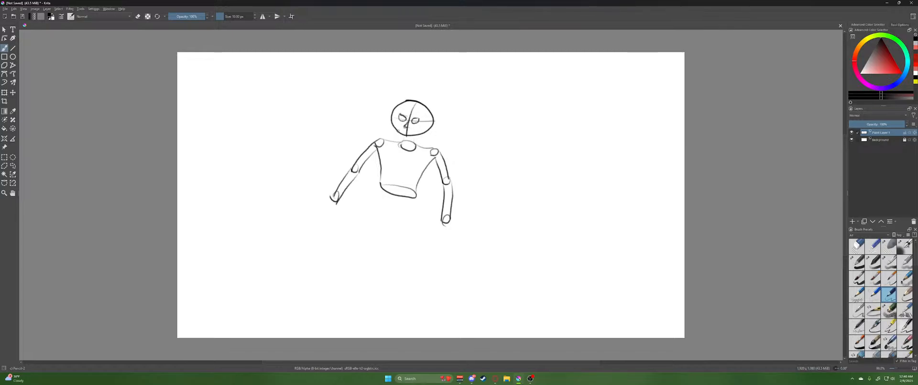
Add a short mouth line to the face and connect the head to the torso with neck lines
{"action": "left_click_drag", "start_coordinate": [405, 130], "coordinate": [412, 131]}
{"action": "mouse_move", "coordinate": [404, 139]}
{"action": "left_mouse_down"}
{"action": "mouse_move", "coordinate": [400, 146]}
{"action": "mouse_move", "coordinate": [412, 148]}
{"action": "left_mouse_up"}
Place knee and ankle joint circles for both legs below the waist
{"action": "mouse_move", "coordinate": [382, 182]}
{"action": "left_mouse_down"}
{"action": "mouse_move", "coordinate": [377, 145]}
{"action": "mouse_move", "coordinate": [381, 185]}
{"action": "left_mouse_up"}
{"action": "key", "text": "ctrl+z"}
{"action": "mouse_move", "coordinate": [409, 242]}
{"action": "left_mouse_down"}
{"action": "mouse_move", "coordinate": [399, 229]}
{"action": "mouse_move", "coordinate": [369, 234]}
{"action": "left_mouse_up"}
{"action": "key", "text": "ctrl+z"}
{"action": "left_click_drag", "start_coordinate": [408, 274], "coordinate": [356, 281]}
Outline the thighs and shins between the waist, knee and ankle joints
{"action": "left_click_drag", "start_coordinate": [379, 185], "coordinate": [368, 231]}
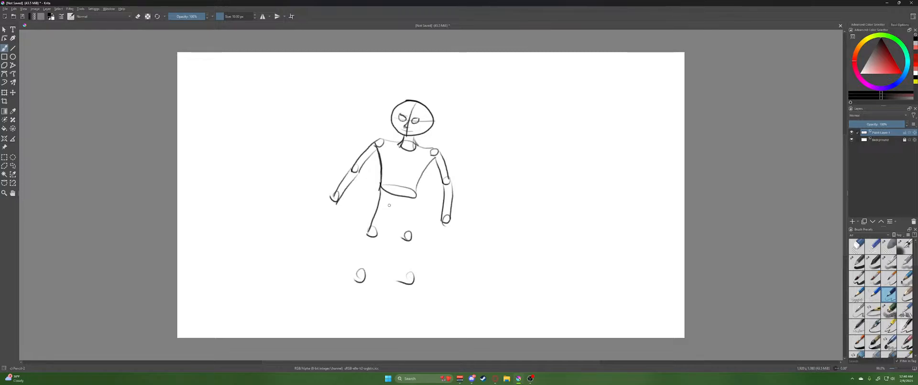
{"action": "left_click_drag", "start_coordinate": [416, 195], "coordinate": [412, 236]}
{"action": "left_click_drag", "start_coordinate": [364, 251], "coordinate": [359, 269]}
{"action": "mouse_move", "coordinate": [368, 234]}
{"action": "left_mouse_down"}
{"action": "mouse_move", "coordinate": [363, 256]}
{"action": "mouse_move", "coordinate": [376, 235]}
{"action": "left_mouse_up"}
{"action": "left_click_drag", "start_coordinate": [401, 277], "coordinate": [400, 238]}
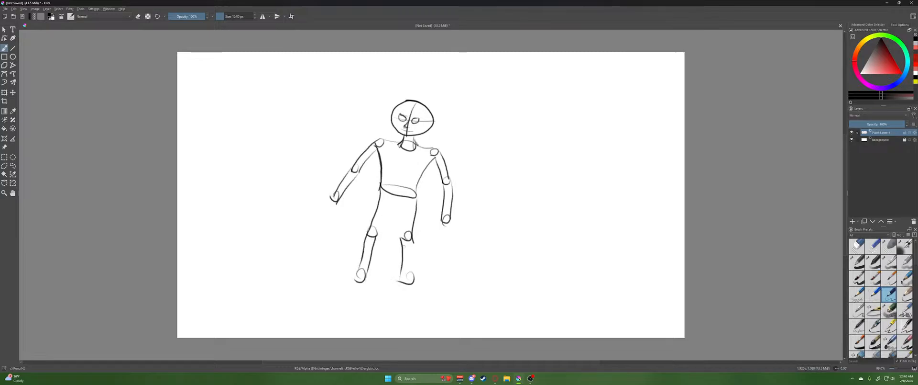
Redraw the shin of the figure's right-hand leg and add splayed fingers to the raised left-hand arm
{"action": "left_click_drag", "start_coordinate": [414, 280], "coordinate": [411, 236]}
{"action": "key", "text": "ctrl+z"}
{"action": "key", "text": "ctrl+z"}
{"action": "left_click_drag", "start_coordinate": [413, 270], "coordinate": [404, 276]}
{"action": "key", "text": "ctrl+z"}
{"action": "left_click_drag", "start_coordinate": [403, 239], "coordinate": [415, 273]}
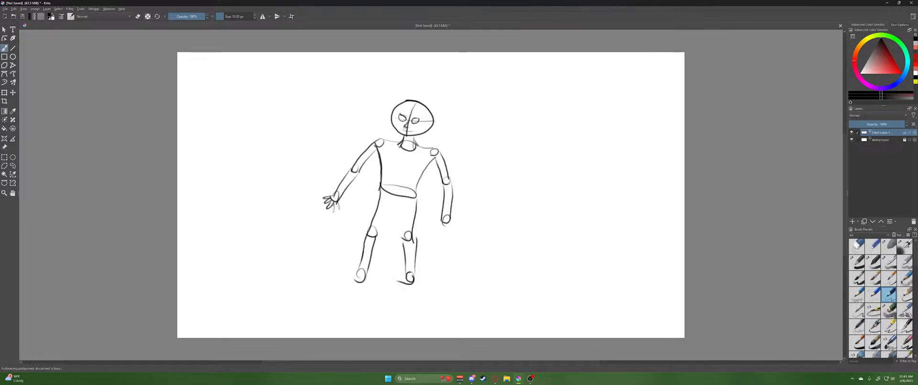
{"action": "left_click_drag", "start_coordinate": [336, 204], "coordinate": [334, 213]}
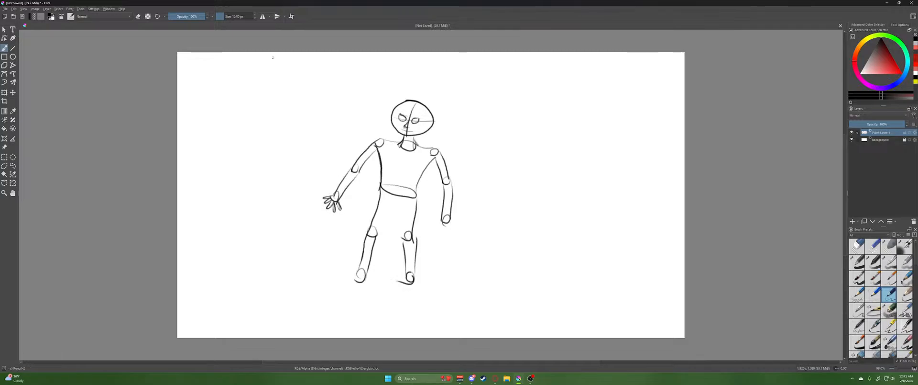
Erase the whole mannequin figure with a much larger eraser
{"action": "left_click", "coordinate": [239, 16]}
{"action": "key", "text": "e"}
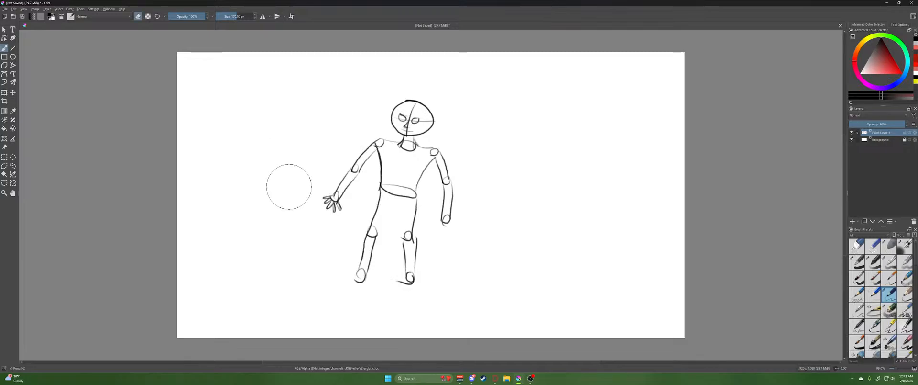
{"action": "mouse_move", "coordinate": [291, 185]}
{"action": "left_mouse_down"}
{"action": "mouse_move", "coordinate": [327, 182]}
{"action": "mouse_move", "coordinate": [352, 167]}
{"action": "mouse_move", "coordinate": [334, 194]}
{"action": "mouse_move", "coordinate": [342, 209]}
{"action": "mouse_move", "coordinate": [381, 137]}
{"action": "mouse_move", "coordinate": [431, 91]}
{"action": "mouse_move", "coordinate": [397, 132]}
{"action": "mouse_move", "coordinate": [451, 133]}
{"action": "mouse_move", "coordinate": [432, 180]}
{"action": "mouse_move", "coordinate": [488, 175]}
{"action": "mouse_move", "coordinate": [402, 288]}
{"action": "mouse_move", "coordinate": [430, 248]}
{"action": "mouse_move", "coordinate": [390, 238]}
{"action": "mouse_move", "coordinate": [327, 290]}
{"action": "mouse_move", "coordinate": [354, 257]}
{"action": "mouse_move", "coordinate": [361, 268]}
{"action": "mouse_move", "coordinate": [350, 279]}
{"action": "mouse_move", "coordinate": [408, 180]}
{"action": "mouse_move", "coordinate": [400, 176]}
{"action": "mouse_move", "coordinate": [385, 220]}
{"action": "mouse_move", "coordinate": [386, 147]}
{"action": "mouse_move", "coordinate": [383, 212]}
{"action": "mouse_move", "coordinate": [431, 219]}
{"action": "mouse_move", "coordinate": [445, 166]}
{"action": "left_mouse_up"}
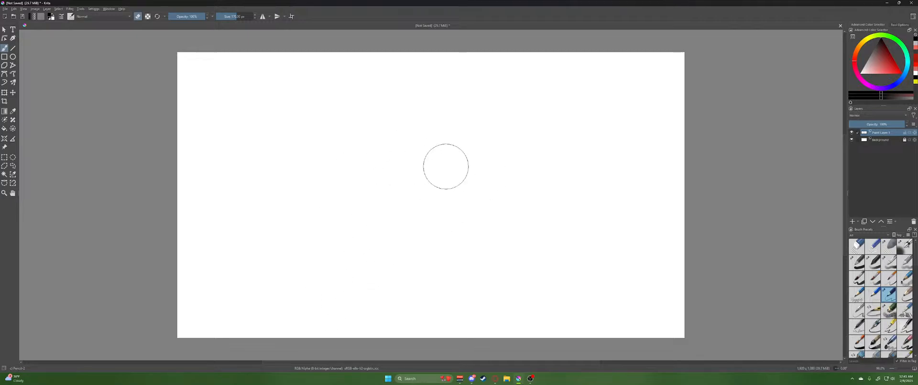
Return to painting with a much smaller pencil and draw a ball shaded along its left edge with a cast shadow below
{"action": "key", "text": "e"}
{"action": "right_click", "coordinate": [373, 169]}
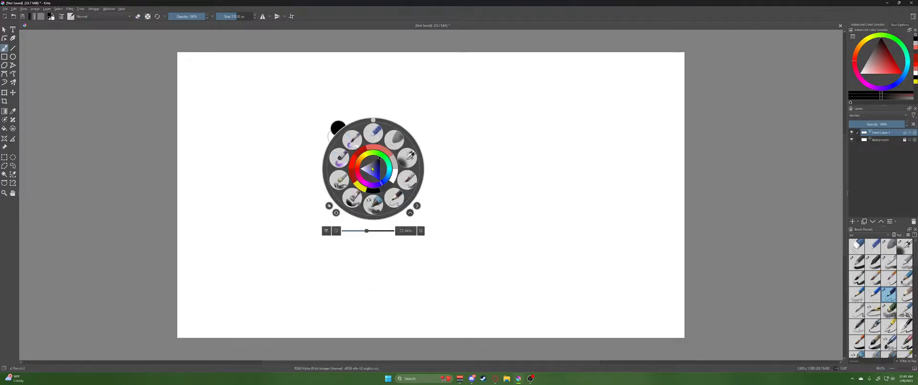
{"action": "left_click", "coordinate": [421, 191]}
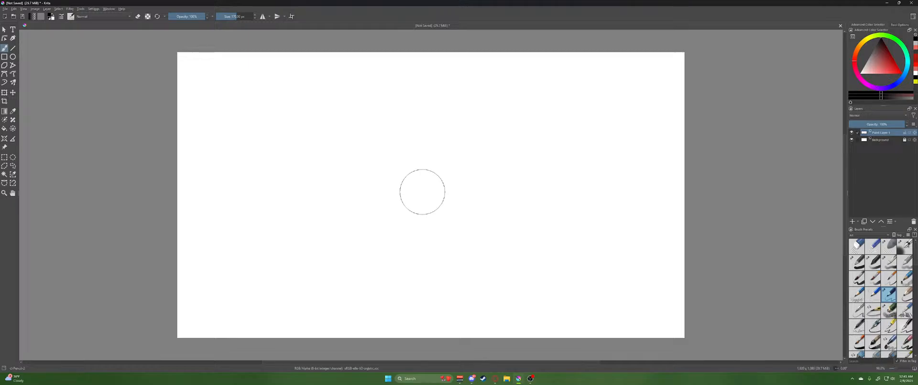
{"action": "left_click", "coordinate": [225, 17]}
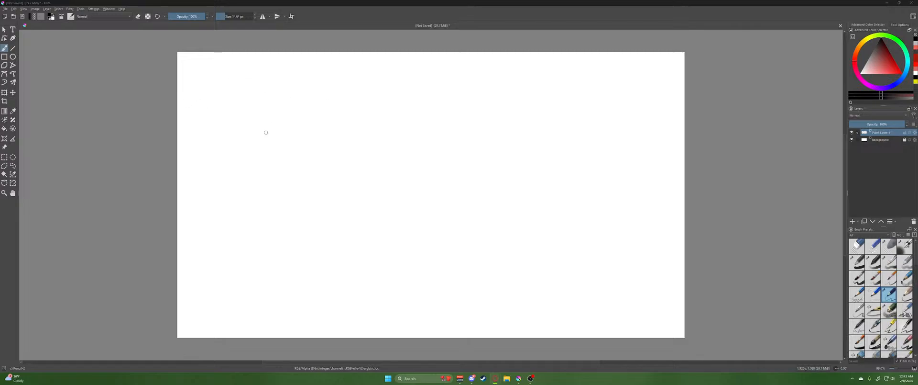
{"action": "mouse_move", "coordinate": [266, 132]}
{"action": "left_mouse_down"}
{"action": "mouse_move", "coordinate": [249, 130]}
{"action": "mouse_move", "coordinate": [287, 119]}
{"action": "mouse_move", "coordinate": [252, 121]}
{"action": "left_mouse_up"}
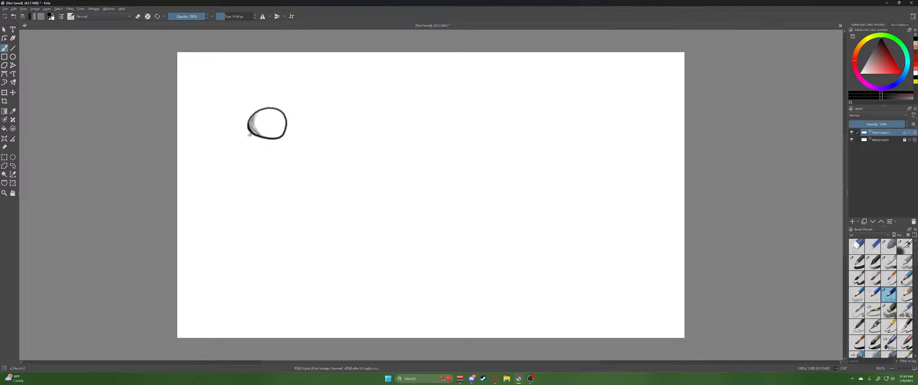
{"action": "mouse_move", "coordinate": [251, 135]}
{"action": "left_mouse_down"}
{"action": "mouse_move", "coordinate": [263, 140]}
{"action": "mouse_move", "coordinate": [253, 139]}
{"action": "left_mouse_up"}
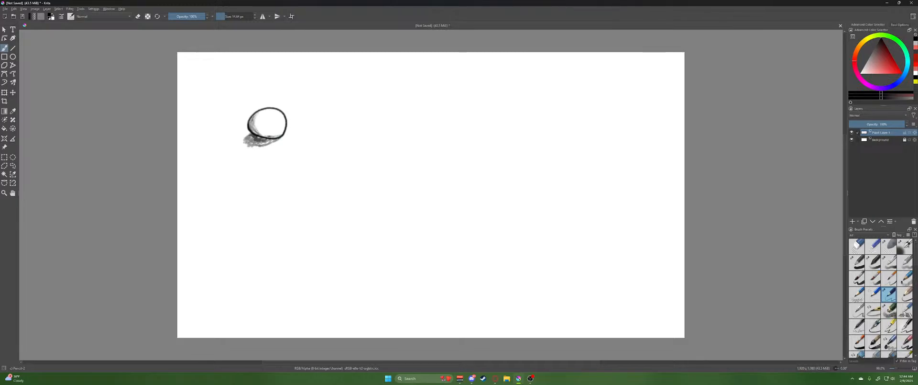
{"action": "left_click_drag", "start_coordinate": [271, 136], "coordinate": [262, 134]}
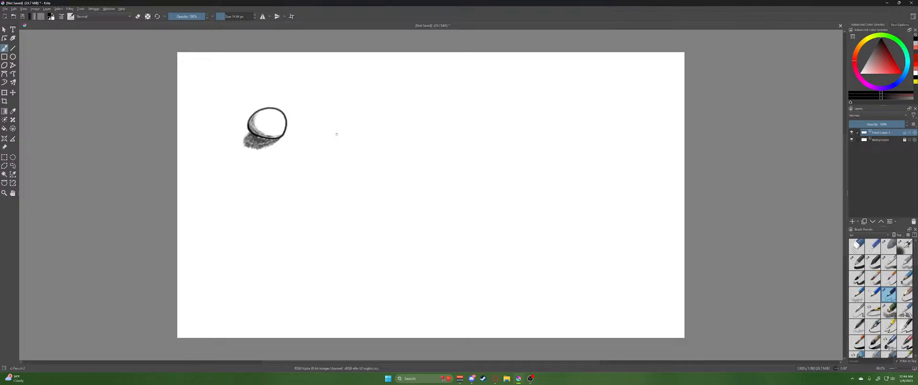
Draw a faceted gem outline with internal facet lines beside the ball
{"action": "left_click_drag", "start_coordinate": [339, 132], "coordinate": [342, 128]}
{"action": "mouse_move", "coordinate": [359, 119]}
{"action": "left_mouse_down"}
{"action": "mouse_move", "coordinate": [374, 133]}
{"action": "mouse_move", "coordinate": [355, 142]}
{"action": "left_mouse_up"}
{"action": "mouse_move", "coordinate": [360, 144]}
{"action": "left_mouse_down"}
{"action": "mouse_move", "coordinate": [346, 123]}
{"action": "mouse_move", "coordinate": [360, 117]}
{"action": "mouse_move", "coordinate": [376, 125]}
{"action": "left_mouse_up"}
{"action": "left_click_drag", "start_coordinate": [367, 140], "coordinate": [379, 137]}
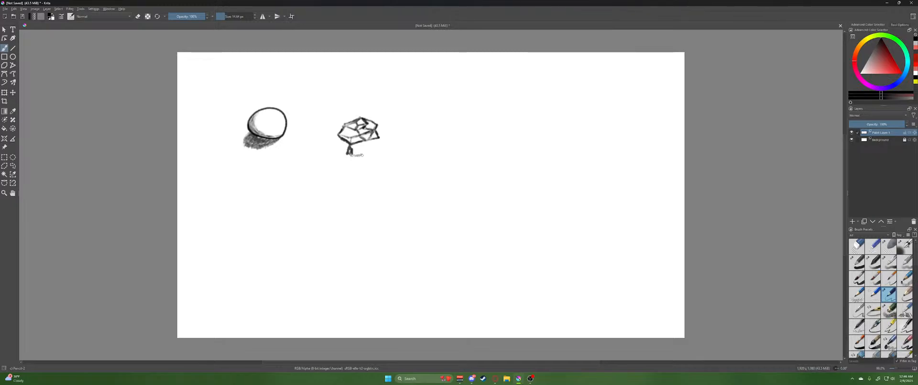
Scribble a dark cast shadow beneath the gem and shade its lower facets
{"action": "mouse_move", "coordinate": [370, 154]}
{"action": "left_mouse_down"}
{"action": "mouse_move", "coordinate": [383, 153]}
{"action": "mouse_move", "coordinate": [378, 131]}
{"action": "left_mouse_up"}
{"action": "mouse_move", "coordinate": [368, 152]}
{"action": "left_mouse_down"}
{"action": "mouse_move", "coordinate": [384, 148]}
{"action": "mouse_move", "coordinate": [383, 140]}
{"action": "mouse_move", "coordinate": [351, 150]}
{"action": "left_mouse_up"}
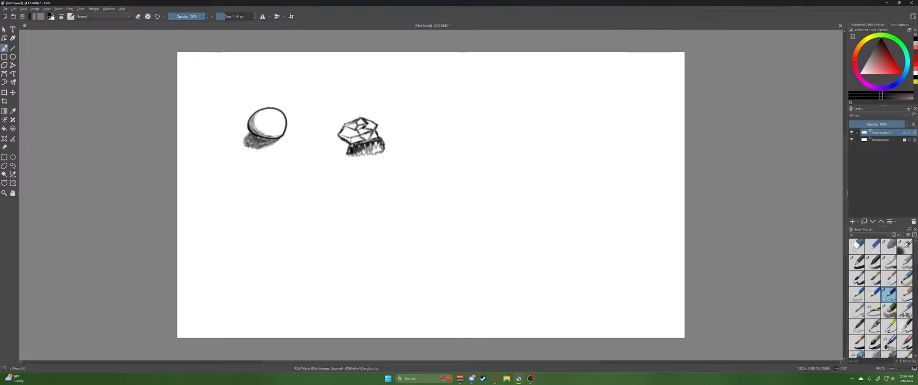
{"action": "left_click_drag", "start_coordinate": [381, 143], "coordinate": [373, 151]}
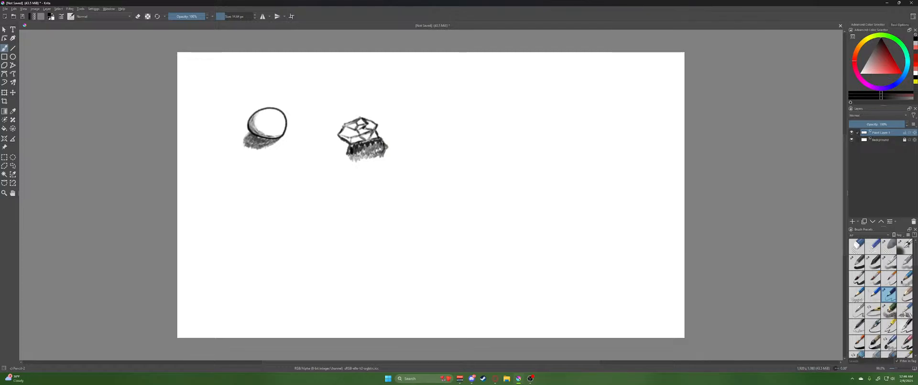
{"action": "left_click_drag", "start_coordinate": [350, 150], "coordinate": [360, 157]}
{"action": "mouse_move", "coordinate": [385, 145]}
{"action": "left_mouse_down"}
{"action": "mouse_move", "coordinate": [350, 159]}
{"action": "mouse_move", "coordinate": [378, 153]}
{"action": "mouse_move", "coordinate": [353, 146]}
{"action": "left_mouse_up"}
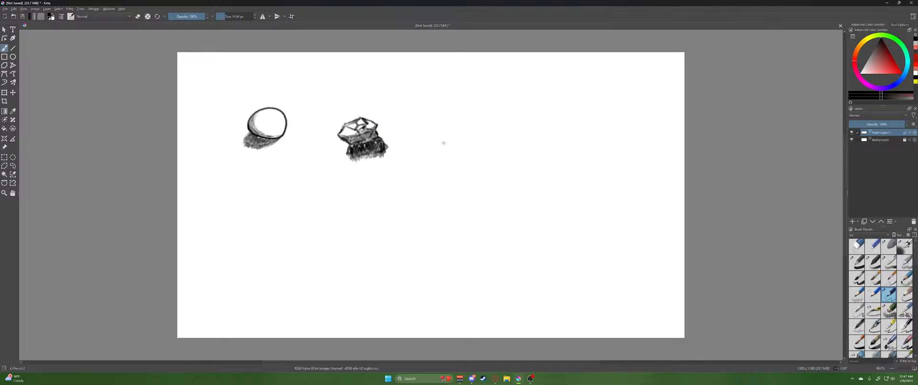
Draw a tilted four-sided pyramid outline beside the gem, undoing stray strokes
{"action": "mouse_move", "coordinate": [450, 138]}
{"action": "left_mouse_down"}
{"action": "mouse_move", "coordinate": [442, 143]}
{"action": "mouse_move", "coordinate": [482, 118]}
{"action": "mouse_move", "coordinate": [516, 148]}
{"action": "left_mouse_up"}
{"action": "mouse_move", "coordinate": [445, 143]}
{"action": "left_mouse_down"}
{"action": "mouse_move", "coordinate": [470, 164]}
{"action": "mouse_move", "coordinate": [516, 147]}
{"action": "left_mouse_up"}
{"action": "left_click_drag", "start_coordinate": [482, 119], "coordinate": [468, 162]}
{"action": "key", "text": "ctrl+z"}
{"action": "key", "text": "ctrl+z"}
{"action": "key", "text": "ctrl+z"}
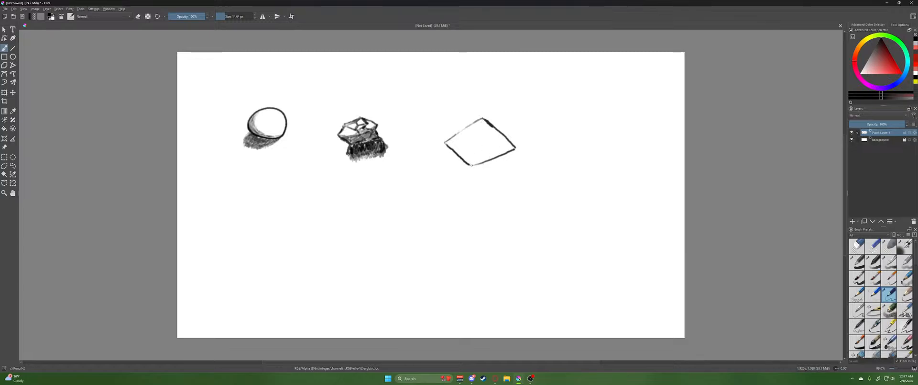
Draw the pyramid's inner edge from its top corner down to its bottom corner
{"action": "left_click_drag", "start_coordinate": [472, 165], "coordinate": [484, 120]}
{"action": "key", "text": "ctrl+z"}
{"action": "left_click_drag", "start_coordinate": [472, 164], "coordinate": [483, 118]}
{"action": "key", "text": "e"}
{"action": "key", "text": "e"}
{"action": "left_click_drag", "start_coordinate": [471, 164], "coordinate": [482, 121]}
Hatch a pointed cast shadow below the pyramid, darkest near its bottom edges
{"action": "left_click_drag", "start_coordinate": [472, 177], "coordinate": [498, 158]}
{"action": "mouse_move", "coordinate": [496, 162]}
{"action": "left_mouse_down"}
{"action": "mouse_move", "coordinate": [461, 184]}
{"action": "mouse_move", "coordinate": [445, 146]}
{"action": "mouse_move", "coordinate": [452, 186]}
{"action": "mouse_move", "coordinate": [473, 178]}
{"action": "left_mouse_up"}
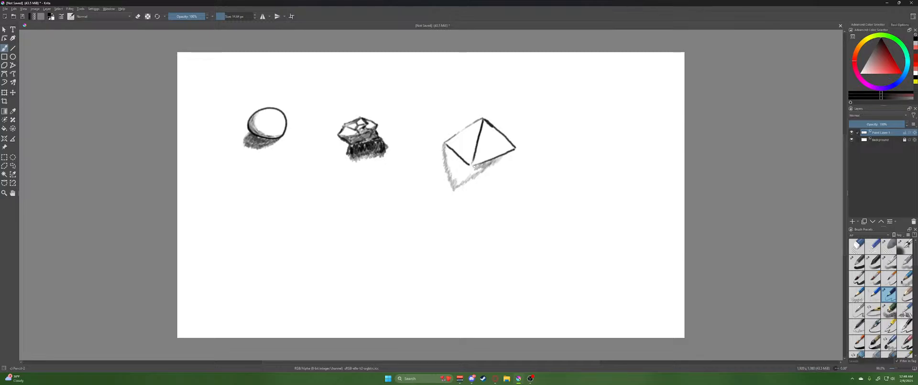
{"action": "left_click_drag", "start_coordinate": [462, 164], "coordinate": [459, 158]}
{"action": "mouse_move", "coordinate": [455, 158]}
{"action": "left_mouse_down"}
{"action": "mouse_move", "coordinate": [474, 169]}
{"action": "mouse_move", "coordinate": [496, 159]}
{"action": "mouse_move", "coordinate": [464, 175]}
{"action": "mouse_move", "coordinate": [446, 160]}
{"action": "mouse_move", "coordinate": [456, 180]}
{"action": "mouse_move", "coordinate": [469, 175]}
{"action": "left_mouse_up"}
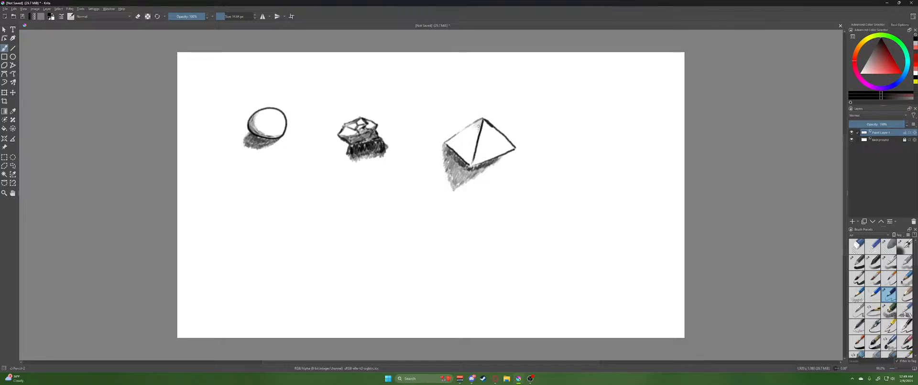
Shade both faces of the pyramid with light pencil strokes
{"action": "left_click_drag", "start_coordinate": [479, 126], "coordinate": [473, 132]}
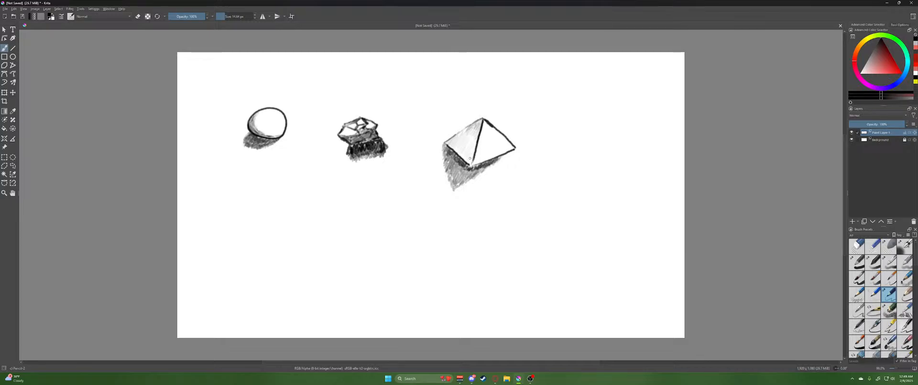
{"action": "left_click_drag", "start_coordinate": [471, 160], "coordinate": [472, 147]}
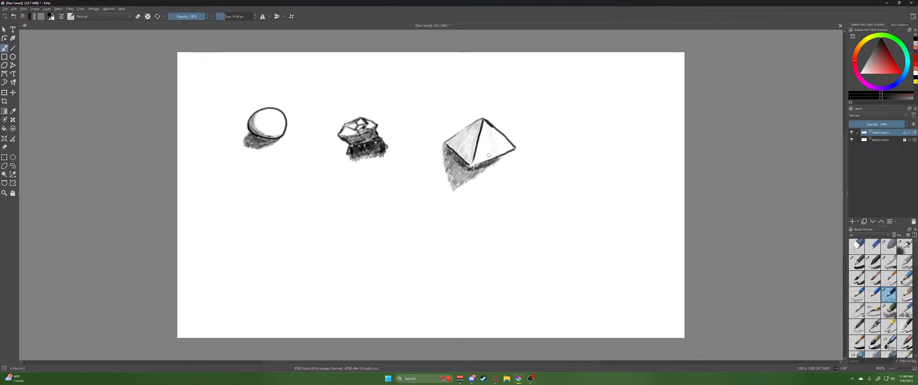
{"action": "left_click_drag", "start_coordinate": [491, 153], "coordinate": [493, 141]}
Extend the pyramid's cast shadow downward and darken it along the lower right edge
{"action": "left_click_drag", "start_coordinate": [470, 183], "coordinate": [491, 172]}
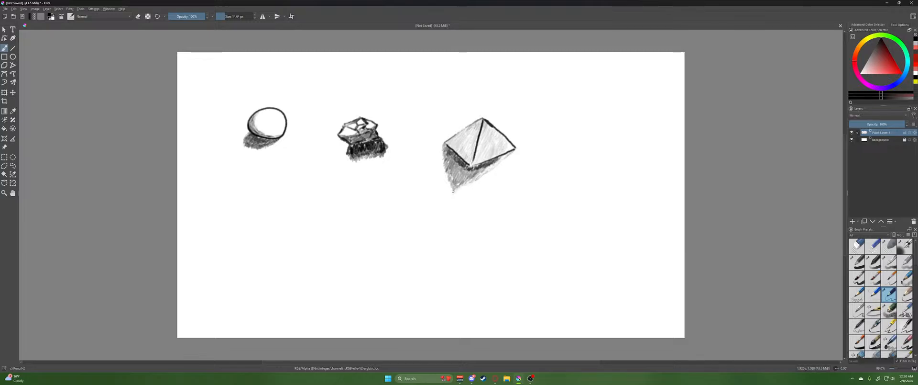
{"action": "mouse_move", "coordinate": [452, 191]}
{"action": "left_mouse_down"}
{"action": "mouse_move", "coordinate": [450, 175]}
{"action": "mouse_move", "coordinate": [471, 185]}
{"action": "mouse_move", "coordinate": [497, 163]}
{"action": "mouse_move", "coordinate": [463, 188]}
{"action": "left_mouse_up"}
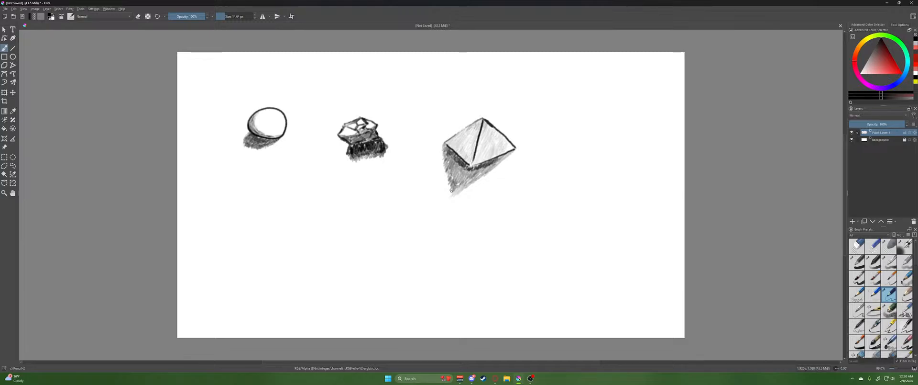
{"action": "left_click_drag", "start_coordinate": [462, 187], "coordinate": [458, 193]}
{"action": "left_click_drag", "start_coordinate": [506, 156], "coordinate": [505, 154]}
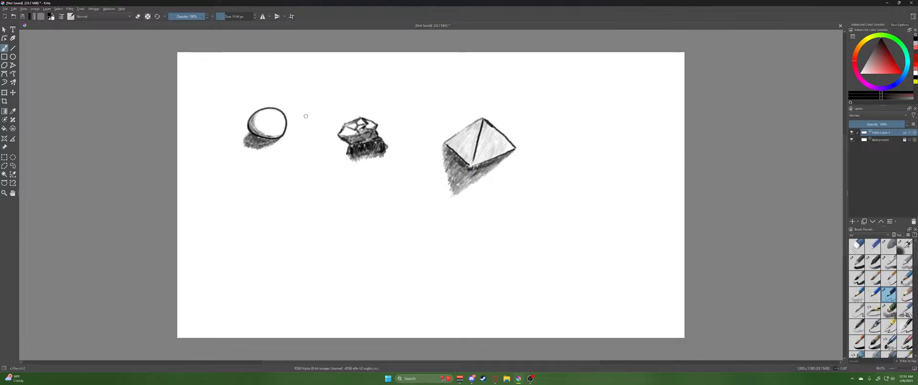
Erase the gem and its cast shadow from between the ball and the pyramid using an enlarged eraser
{"action": "key", "text": "e"}
{"action": "left_click_drag", "start_coordinate": [227, 14], "coordinate": [235, 14]}
{"action": "mouse_move", "coordinate": [330, 109]}
{"action": "left_mouse_down"}
{"action": "mouse_move", "coordinate": [343, 134]}
{"action": "mouse_move", "coordinate": [374, 121]}
{"action": "mouse_move", "coordinate": [362, 140]}
{"action": "mouse_move", "coordinate": [360, 160]}
{"action": "left_mouse_up"}
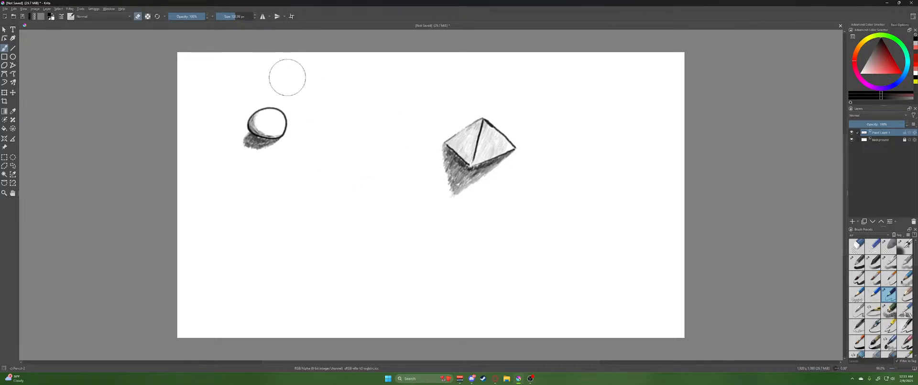
Sketch a hand's thumb with a small pencil brush, from the outer wrist edge over the tip down to the finger web
{"action": "left_click", "coordinate": [227, 17]}
{"action": "left_click", "coordinate": [139, 19]}
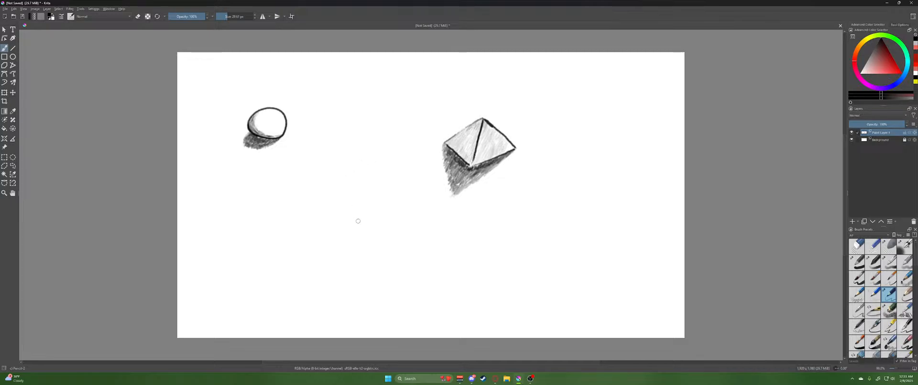
{"action": "mouse_move", "coordinate": [358, 219]}
{"action": "left_mouse_down"}
{"action": "mouse_move", "coordinate": [336, 156]}
{"action": "mouse_move", "coordinate": [339, 166]}
{"action": "mouse_move", "coordinate": [350, 152]}
{"action": "left_mouse_up"}
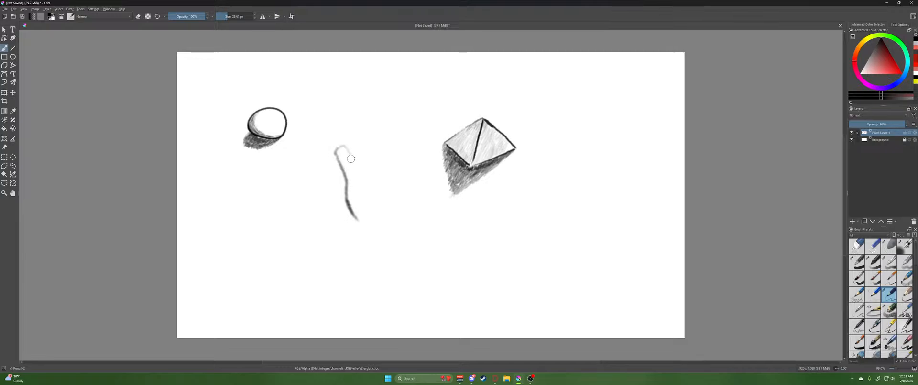
{"action": "key", "text": "ctrl+z"}
{"action": "key", "text": "ctrl+z"}
{"action": "mouse_move", "coordinate": [337, 137]}
{"action": "left_mouse_down"}
{"action": "mouse_move", "coordinate": [328, 140]}
{"action": "mouse_move", "coordinate": [344, 139]}
{"action": "mouse_move", "coordinate": [352, 153]}
{"action": "left_mouse_up"}
{"action": "left_click_drag", "start_coordinate": [351, 149], "coordinate": [355, 159]}
{"action": "left_click_drag", "start_coordinate": [359, 161], "coordinate": [364, 172]}
Sketch the outline of the index finger slanting up from the thumb web and back down to the knuckle
{"action": "left_click_drag", "start_coordinate": [362, 166], "coordinate": [371, 152]}
{"action": "left_click_drag", "start_coordinate": [365, 166], "coordinate": [374, 146]}
{"action": "key", "text": "ctrl+z"}
{"action": "left_click_drag", "start_coordinate": [370, 153], "coordinate": [388, 120]}
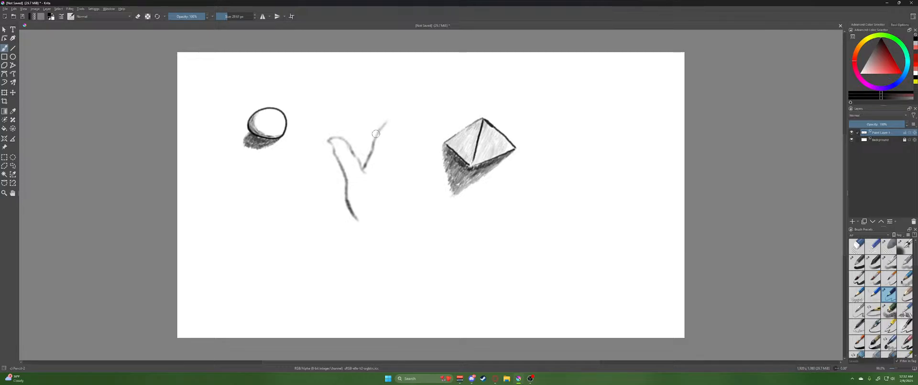
{"action": "mouse_move", "coordinate": [386, 122]}
{"action": "left_mouse_down"}
{"action": "mouse_move", "coordinate": [404, 103]}
{"action": "mouse_move", "coordinate": [409, 110]}
{"action": "left_mouse_up"}
{"action": "left_click_drag", "start_coordinate": [402, 114], "coordinate": [399, 125]}
{"action": "left_click_drag", "start_coordinate": [400, 129], "coordinate": [389, 150]}
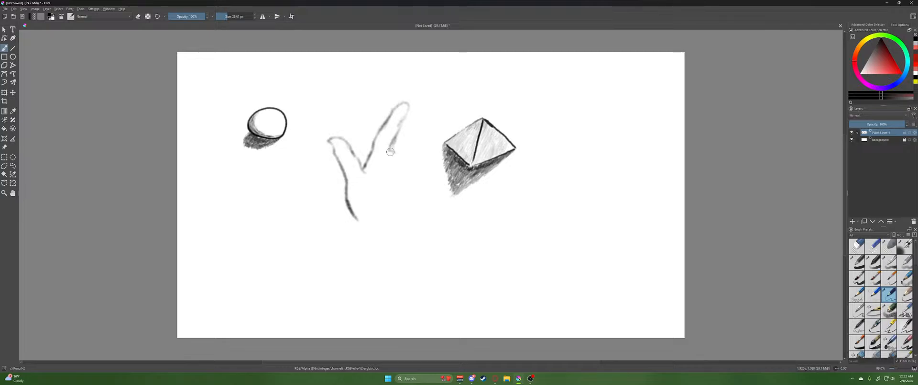
Sketch the remaining three fingers, the outer palm edge and a curved line closing the base of the palm
{"action": "mouse_move", "coordinate": [390, 152]}
{"action": "left_mouse_down"}
{"action": "mouse_move", "coordinate": [432, 104]}
{"action": "mouse_move", "coordinate": [416, 143]}
{"action": "left_mouse_up"}
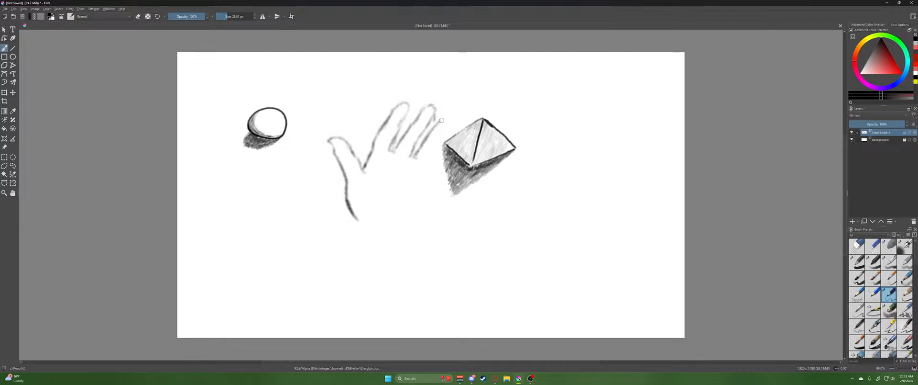
{"action": "left_click_drag", "start_coordinate": [438, 123], "coordinate": [432, 151]}
{"action": "left_click_drag", "start_coordinate": [429, 167], "coordinate": [438, 154]}
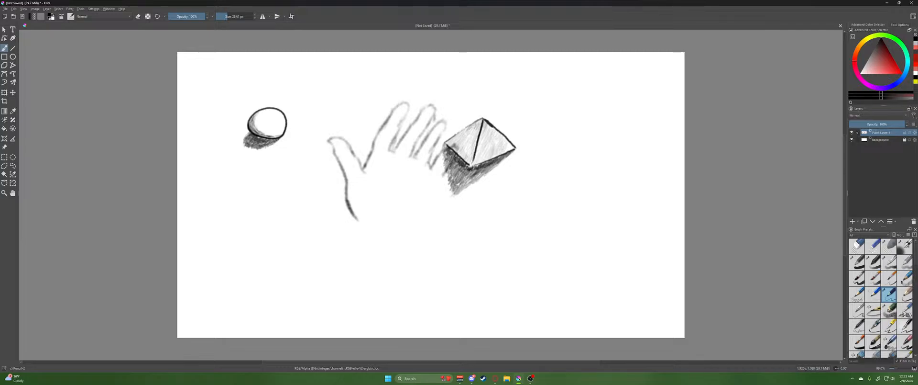
{"action": "left_click_drag", "start_coordinate": [431, 166], "coordinate": [441, 153]}
{"action": "left_click_drag", "start_coordinate": [443, 176], "coordinate": [426, 228]}
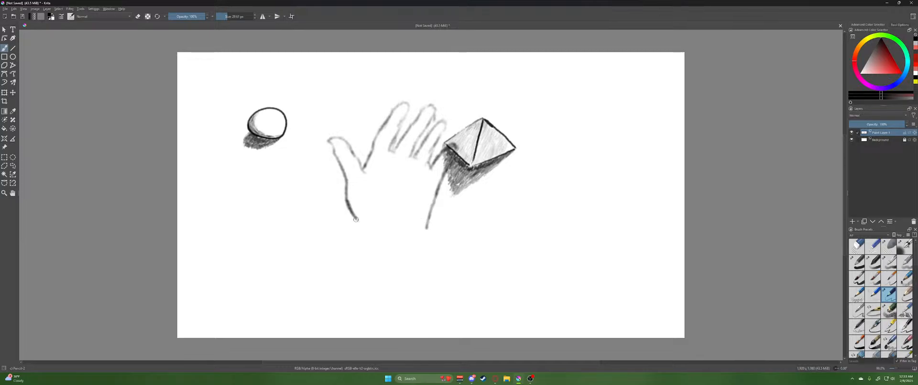
{"action": "mouse_move", "coordinate": [356, 219]}
{"action": "left_mouse_down"}
{"action": "mouse_move", "coordinate": [378, 234]}
{"action": "mouse_move", "coordinate": [431, 226]}
{"action": "mouse_move", "coordinate": [430, 213]}
{"action": "left_mouse_up"}
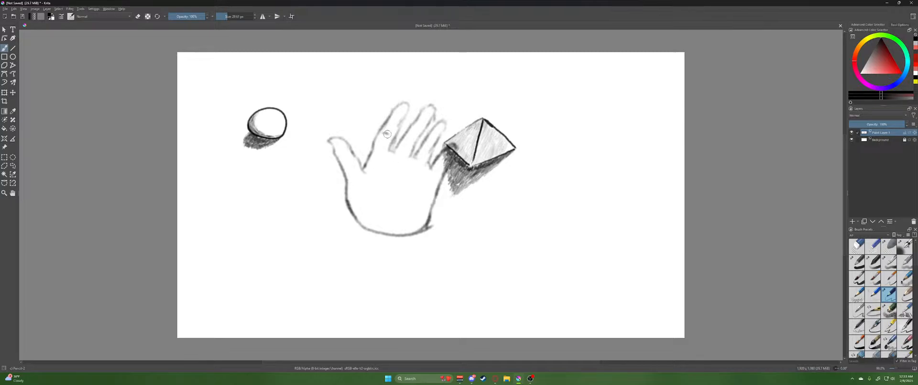
Add short joint creases across the fingers and curved crease lines across the upper palm
{"action": "mouse_move", "coordinate": [385, 134]}
{"action": "left_mouse_down"}
{"action": "mouse_move", "coordinate": [409, 118]}
{"action": "mouse_move", "coordinate": [405, 138]}
{"action": "mouse_move", "coordinate": [416, 141]}
{"action": "mouse_move", "coordinate": [429, 117]}
{"action": "left_mouse_up"}
{"action": "left_click_drag", "start_coordinate": [424, 164], "coordinate": [410, 155]}
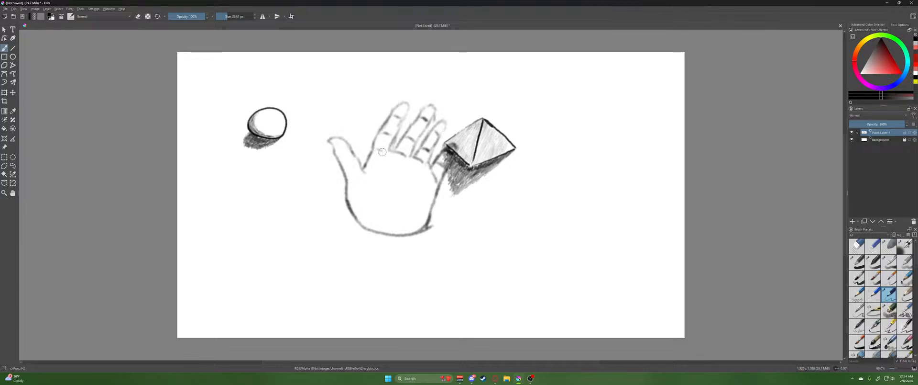
{"action": "mouse_move", "coordinate": [354, 181]}
{"action": "left_mouse_down"}
{"action": "mouse_move", "coordinate": [370, 165]}
{"action": "mouse_move", "coordinate": [380, 171]}
{"action": "left_mouse_up"}
{"action": "left_click_drag", "start_coordinate": [433, 193], "coordinate": [404, 166]}
{"action": "mouse_move", "coordinate": [424, 190]}
{"action": "left_mouse_down"}
{"action": "mouse_move", "coordinate": [400, 171]}
{"action": "mouse_move", "coordinate": [397, 181]}
{"action": "left_mouse_up"}
Draw both sides of the wrist extending below the palm and erase the curved line separating palm from wrist
{"action": "left_click_drag", "start_coordinate": [358, 220], "coordinate": [369, 245]}
{"action": "left_click_drag", "start_coordinate": [354, 218], "coordinate": [358, 279]}
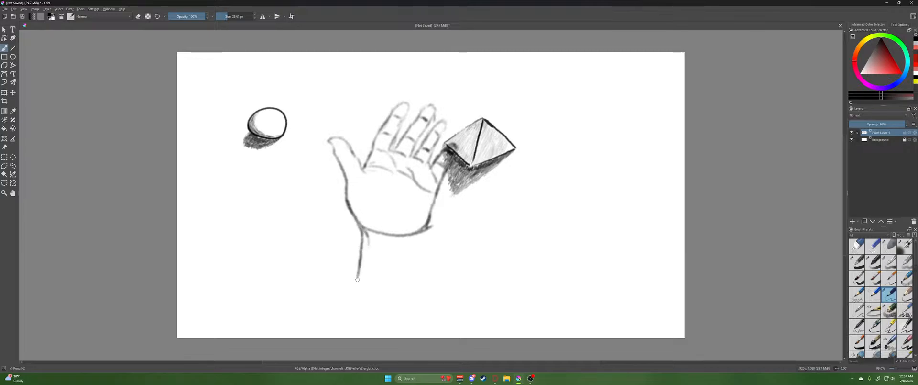
{"action": "left_click_drag", "start_coordinate": [427, 232], "coordinate": [414, 263]}
{"action": "left_click_drag", "start_coordinate": [427, 229], "coordinate": [408, 287]}
{"action": "left_click_drag", "start_coordinate": [359, 221], "coordinate": [357, 277]}
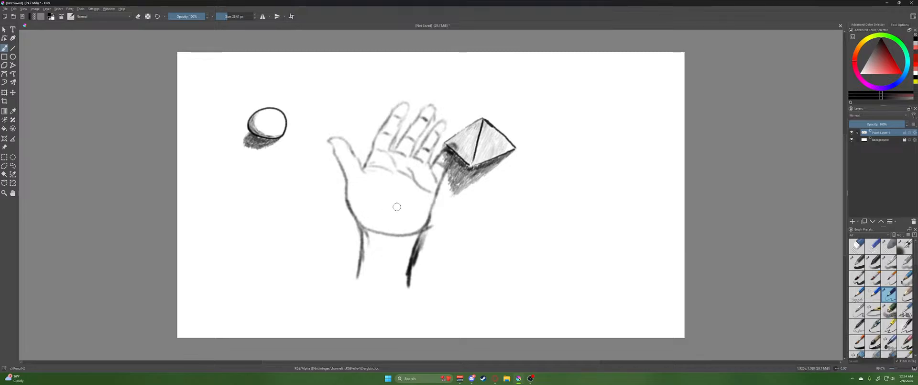
{"action": "key", "text": "e"}
{"action": "mouse_move", "coordinate": [368, 237]}
{"action": "left_mouse_down"}
{"action": "mouse_move", "coordinate": [422, 222]}
{"action": "mouse_move", "coordinate": [440, 228]}
{"action": "mouse_move", "coordinate": [436, 221]}
{"action": "mouse_move", "coordinate": [413, 268]}
{"action": "mouse_move", "coordinate": [429, 231]}
{"action": "left_mouse_up"}
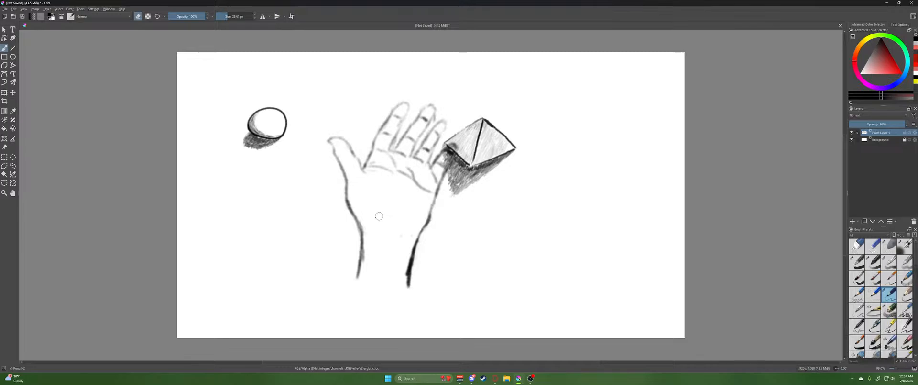
Add a diagonal palm crease, light wrist creases and a darker line at the inner base of the thumb
{"action": "key", "text": "e"}
{"action": "left_click_drag", "start_coordinate": [423, 202], "coordinate": [400, 170]}
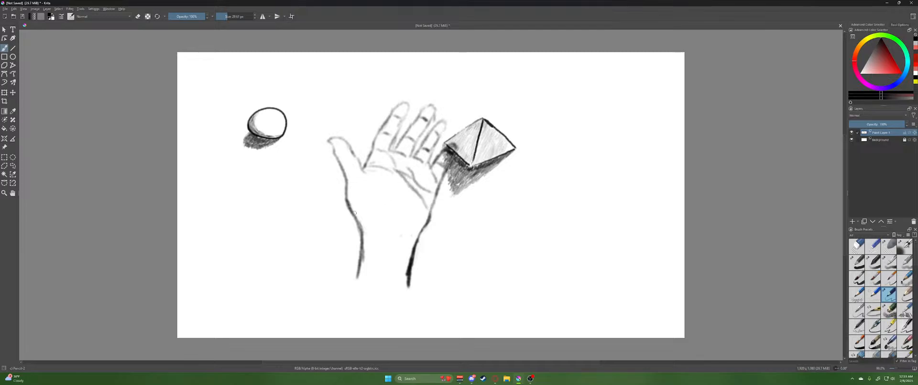
{"action": "left_click_drag", "start_coordinate": [366, 175], "coordinate": [385, 180]}
{"action": "mouse_move", "coordinate": [373, 234]}
{"action": "left_mouse_down"}
{"action": "mouse_move", "coordinate": [407, 240]}
{"action": "mouse_move", "coordinate": [364, 226]}
{"action": "mouse_move", "coordinate": [412, 249]}
{"action": "left_mouse_up"}
{"action": "left_click_drag", "start_coordinate": [362, 169], "coordinate": [372, 189]}
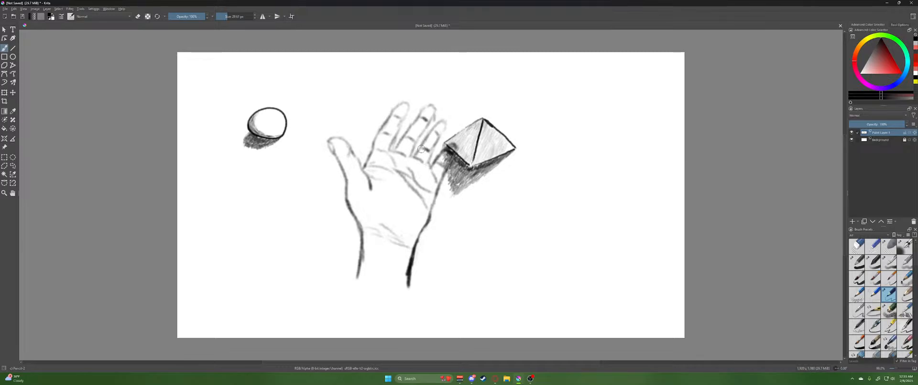
Try to darken the outlines of the four fingers and the outer palm edge with heavy pencil strokes
{"action": "mouse_move", "coordinate": [419, 152]}
{"action": "left_mouse_down"}
{"action": "mouse_move", "coordinate": [441, 122]}
{"action": "mouse_move", "coordinate": [437, 142]}
{"action": "left_mouse_up"}
{"action": "key", "text": "ctrl+z"}
{"action": "mouse_move", "coordinate": [430, 133]}
{"action": "left_mouse_down"}
{"action": "mouse_move", "coordinate": [448, 122]}
{"action": "mouse_move", "coordinate": [436, 142]}
{"action": "left_mouse_up"}
{"action": "mouse_move", "coordinate": [434, 105]}
{"action": "left_mouse_down"}
{"action": "mouse_move", "coordinate": [417, 119]}
{"action": "mouse_move", "coordinate": [435, 108]}
{"action": "mouse_move", "coordinate": [412, 155]}
{"action": "mouse_move", "coordinate": [417, 143]}
{"action": "mouse_move", "coordinate": [393, 150]}
{"action": "mouse_move", "coordinate": [421, 114]}
{"action": "left_mouse_up"}
{"action": "key", "text": "ctrl+z"}
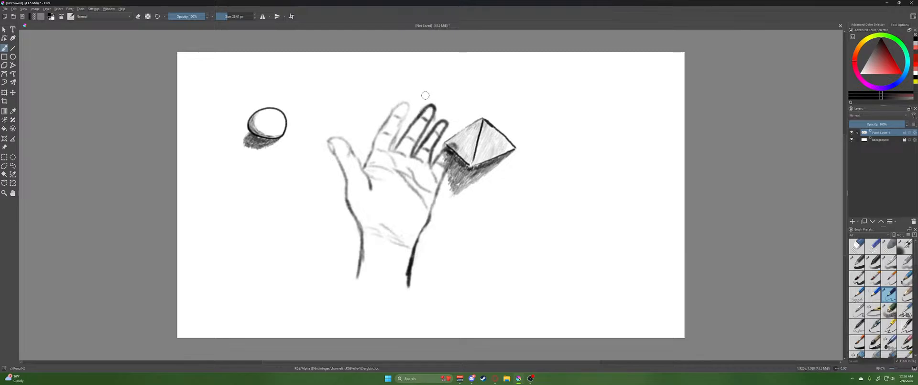
{"action": "mouse_move", "coordinate": [391, 149]}
{"action": "left_mouse_down"}
{"action": "mouse_move", "coordinate": [407, 128]}
{"action": "mouse_move", "coordinate": [407, 103]}
{"action": "mouse_move", "coordinate": [363, 168]}
{"action": "left_mouse_up"}
{"action": "key", "text": "ctrl+z"}
{"action": "mouse_move", "coordinate": [364, 164]}
{"action": "left_mouse_down"}
{"action": "mouse_move", "coordinate": [403, 100]}
{"action": "mouse_move", "coordinate": [390, 149]}
{"action": "mouse_move", "coordinate": [372, 153]}
{"action": "mouse_move", "coordinate": [405, 103]}
{"action": "mouse_move", "coordinate": [395, 142]}
{"action": "mouse_move", "coordinate": [405, 153]}
{"action": "left_mouse_up"}
{"action": "key", "text": "ctrl+z"}
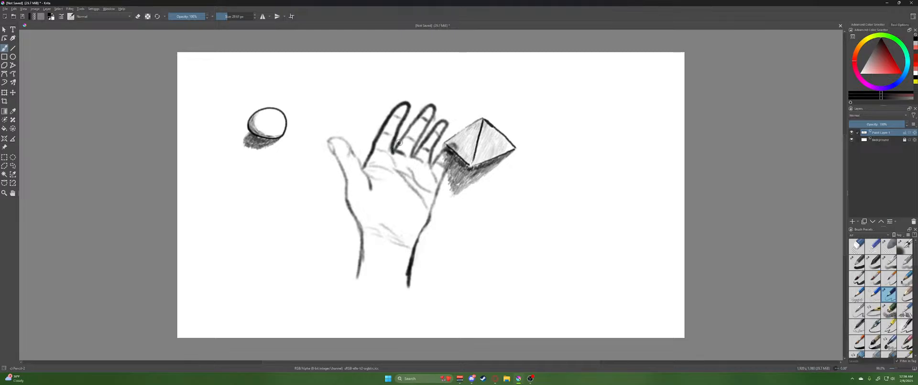
{"action": "mouse_move", "coordinate": [427, 108]}
{"action": "left_mouse_down"}
{"action": "mouse_move", "coordinate": [433, 119]}
{"action": "mouse_move", "coordinate": [414, 157]}
{"action": "mouse_move", "coordinate": [441, 120]}
{"action": "mouse_move", "coordinate": [448, 122]}
{"action": "mouse_move", "coordinate": [432, 159]}
{"action": "mouse_move", "coordinate": [425, 137]}
{"action": "mouse_move", "coordinate": [433, 165]}
{"action": "mouse_move", "coordinate": [455, 147]}
{"action": "mouse_move", "coordinate": [432, 165]}
{"action": "mouse_move", "coordinate": [452, 144]}
{"action": "mouse_move", "coordinate": [434, 204]}
{"action": "left_mouse_up"}
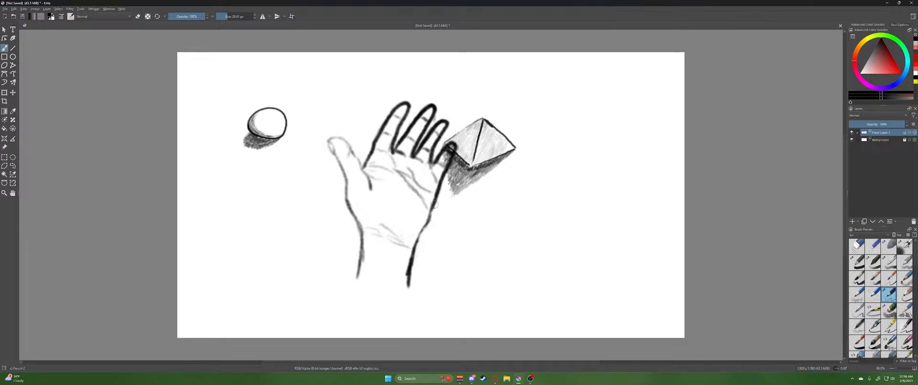
Undo the heavy outlines over the fingers and the outer palm edge
{"action": "key", "text": "ctrl+z"}
{"action": "key", "text": "ctrl+z"}
{"action": "key", "text": "ctrl+z"}
{"action": "key", "text": "ctrl+z"}
{"action": "key", "text": "ctrl+z"}
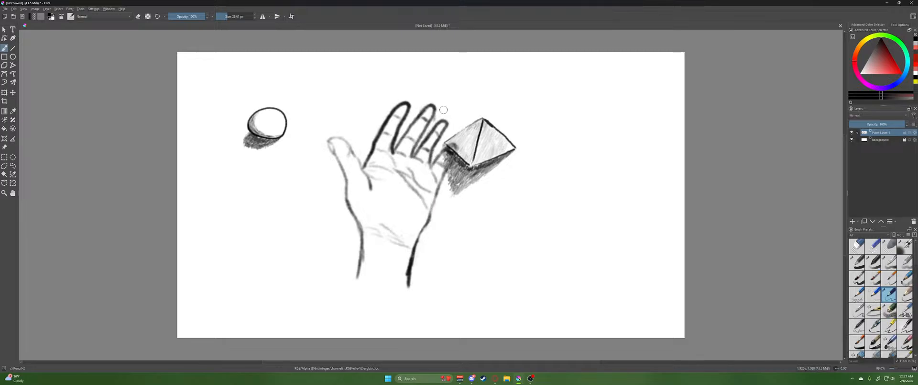
{"action": "key", "text": "ctrl+z"}
{"action": "key", "text": "ctrl+z"}
{"action": "key", "text": "ctrl+z"}
{"action": "key", "text": "ctrl+z"}
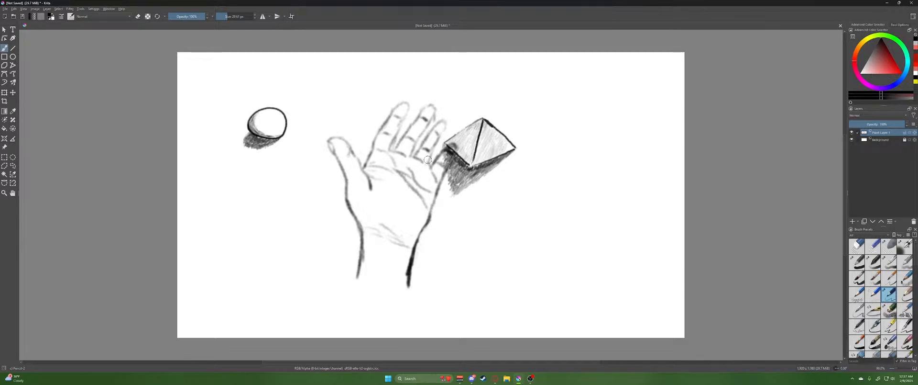
{"action": "mouse_move", "coordinate": [434, 149]}
{"action": "left_mouse_down"}
{"action": "mouse_move", "coordinate": [440, 122]}
{"action": "mouse_move", "coordinate": [417, 151]}
{"action": "left_mouse_up"}
{"action": "key", "text": "ctrl+z"}
{"action": "mouse_move", "coordinate": [422, 143]}
{"action": "left_mouse_down"}
{"action": "mouse_move", "coordinate": [445, 123]}
{"action": "mouse_move", "coordinate": [431, 157]}
{"action": "left_mouse_up"}
{"action": "key", "text": "ctrl+z"}
{"action": "mouse_move", "coordinate": [430, 156]}
{"action": "left_mouse_down"}
{"action": "mouse_move", "coordinate": [444, 121]}
{"action": "mouse_move", "coordinate": [432, 129]}
{"action": "mouse_move", "coordinate": [428, 161]}
{"action": "mouse_move", "coordinate": [442, 123]}
{"action": "mouse_move", "coordinate": [430, 153]}
{"action": "left_mouse_up"}
{"action": "key", "text": "ctrl+z"}
{"action": "key", "text": "ctrl+z"}
{"action": "left_click_drag", "start_coordinate": [422, 144], "coordinate": [428, 138]}
{"action": "key", "text": "ctrl+z"}
{"action": "mouse_move", "coordinate": [341, 140]}
{"action": "left_mouse_down"}
{"action": "mouse_move", "coordinate": [352, 155]}
{"action": "mouse_move", "coordinate": [330, 139]}
{"action": "mouse_move", "coordinate": [347, 140]}
{"action": "mouse_move", "coordinate": [369, 186]}
{"action": "left_mouse_up"}
{"action": "key", "text": "ctrl+z"}
{"action": "key", "text": "ctrl+z"}
{"action": "key", "text": "ctrl+z"}
{"action": "left_click_drag", "start_coordinate": [371, 184], "coordinate": [358, 162]}
{"action": "key", "text": "ctrl+z"}
Erase the hand starting with its thumb and index finger, and clear the rest of the canvas, including ball and pyramid, with a larger eraser
{"action": "key", "text": "e"}
{"action": "left_click_drag", "start_coordinate": [210, 104], "coordinate": [217, 98]}
{"action": "mouse_move", "coordinate": [333, 141]}
{"action": "left_mouse_down"}
{"action": "mouse_move", "coordinate": [338, 133]}
{"action": "mouse_move", "coordinate": [330, 140]}
{"action": "left_mouse_up"}
{"action": "mouse_move", "coordinate": [358, 131]}
{"action": "left_mouse_down"}
{"action": "mouse_move", "coordinate": [337, 170]}
{"action": "mouse_move", "coordinate": [355, 161]}
{"action": "mouse_move", "coordinate": [361, 145]}
{"action": "mouse_move", "coordinate": [330, 174]}
{"action": "mouse_move", "coordinate": [364, 164]}
{"action": "mouse_move", "coordinate": [342, 177]}
{"action": "mouse_move", "coordinate": [362, 174]}
{"action": "mouse_move", "coordinate": [384, 124]}
{"action": "mouse_move", "coordinate": [415, 94]}
{"action": "mouse_move", "coordinate": [367, 140]}
{"action": "mouse_move", "coordinate": [419, 110]}
{"action": "mouse_move", "coordinate": [410, 107]}
{"action": "mouse_move", "coordinate": [360, 161]}
{"action": "left_mouse_up"}
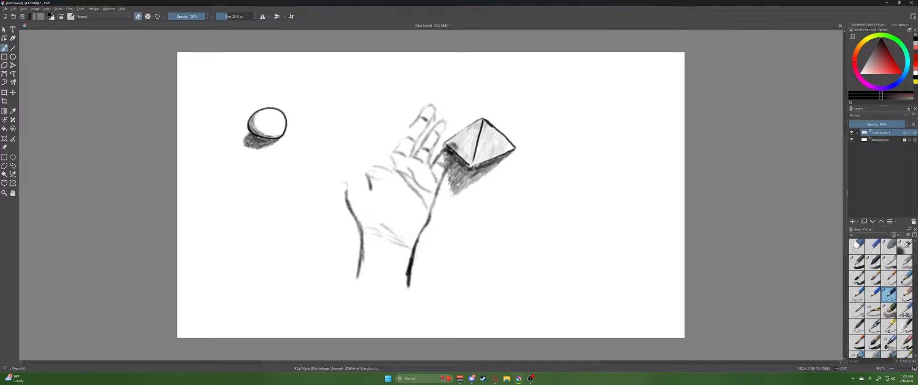
{"action": "mouse_move", "coordinate": [345, 184]}
{"action": "left_mouse_down"}
{"action": "mouse_move", "coordinate": [355, 196]}
{"action": "mouse_move", "coordinate": [346, 213]}
{"action": "mouse_move", "coordinate": [372, 237]}
{"action": "mouse_move", "coordinate": [362, 276]}
{"action": "mouse_move", "coordinate": [355, 219]}
{"action": "mouse_move", "coordinate": [359, 275]}
{"action": "mouse_move", "coordinate": [358, 223]}
{"action": "mouse_move", "coordinate": [368, 256]}
{"action": "mouse_move", "coordinate": [363, 237]}
{"action": "left_mouse_up"}
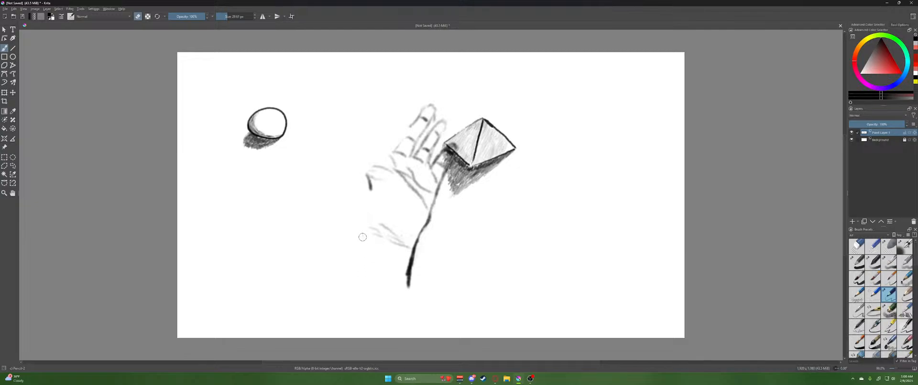
{"action": "left_click", "coordinate": [235, 17]}
{"action": "mouse_move", "coordinate": [412, 251]}
{"action": "left_mouse_down"}
{"action": "mouse_move", "coordinate": [425, 235]}
{"action": "mouse_move", "coordinate": [382, 261]}
{"action": "mouse_move", "coordinate": [378, 248]}
{"action": "mouse_move", "coordinate": [337, 243]}
{"action": "mouse_move", "coordinate": [421, 123]}
{"action": "mouse_move", "coordinate": [402, 135]}
{"action": "mouse_move", "coordinate": [375, 161]}
{"action": "mouse_move", "coordinate": [415, 133]}
{"action": "mouse_move", "coordinate": [467, 120]}
{"action": "mouse_move", "coordinate": [394, 189]}
{"action": "mouse_move", "coordinate": [509, 155]}
{"action": "mouse_move", "coordinate": [534, 157]}
{"action": "mouse_move", "coordinate": [374, 176]}
{"action": "mouse_move", "coordinate": [253, 159]}
{"action": "mouse_move", "coordinate": [243, 150]}
{"action": "mouse_move", "coordinate": [296, 100]}
{"action": "mouse_move", "coordinate": [267, 100]}
{"action": "left_mouse_up"}
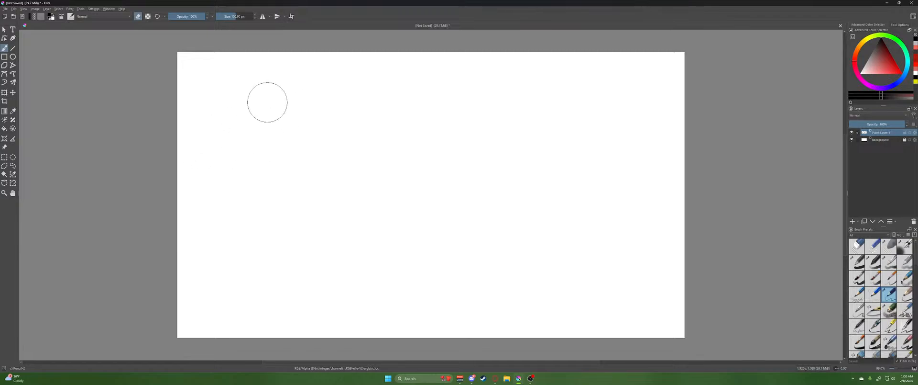